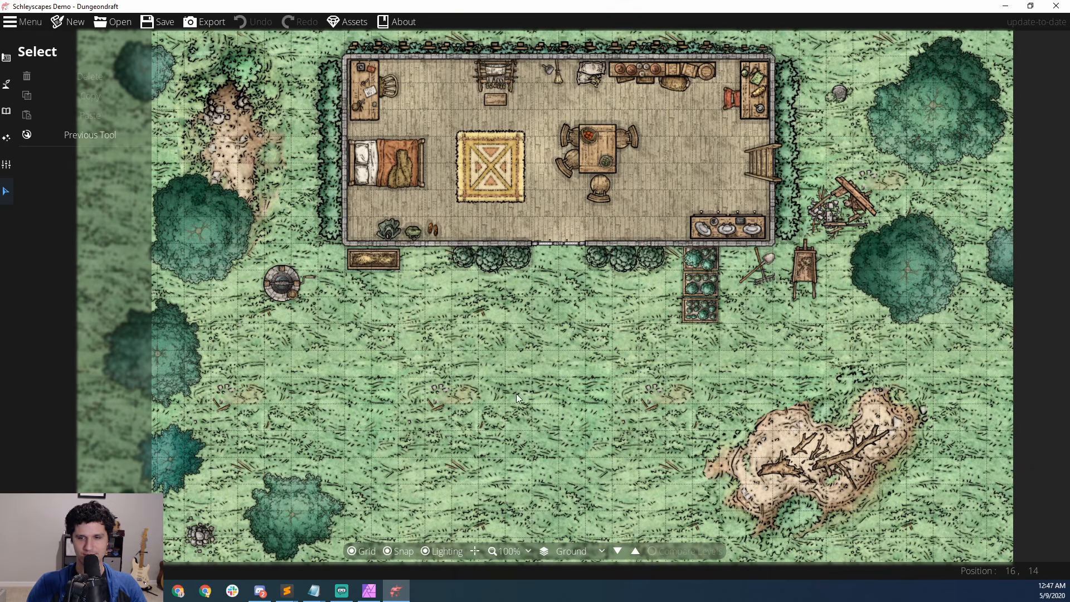
click(728, 466)
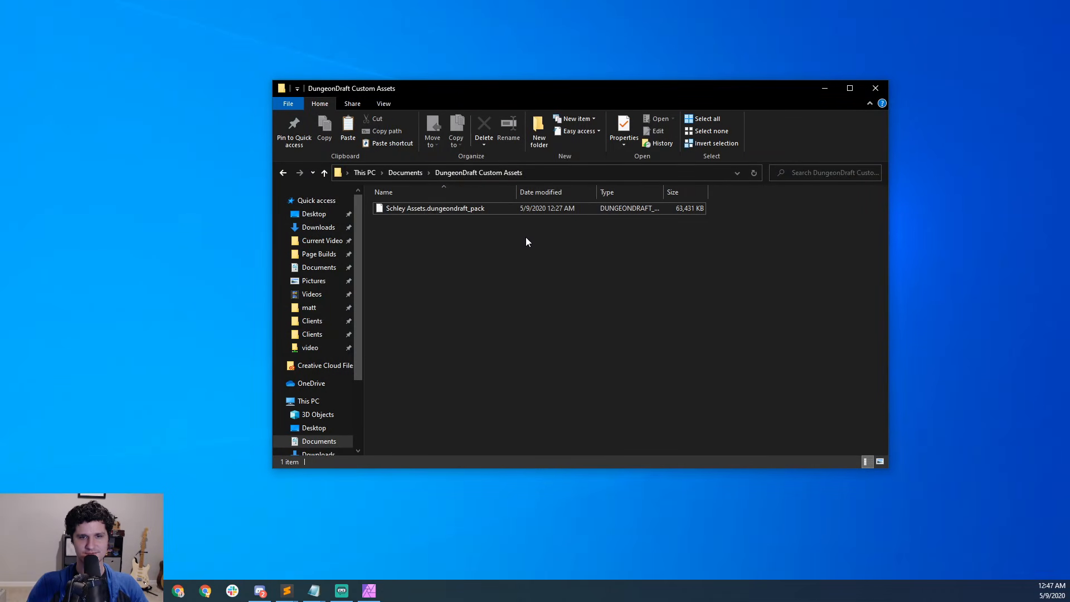
Step: Delete the Schley Assets.dungeondraft_pack file from the DungeonDraft Custom Assets folder
click(449, 208)
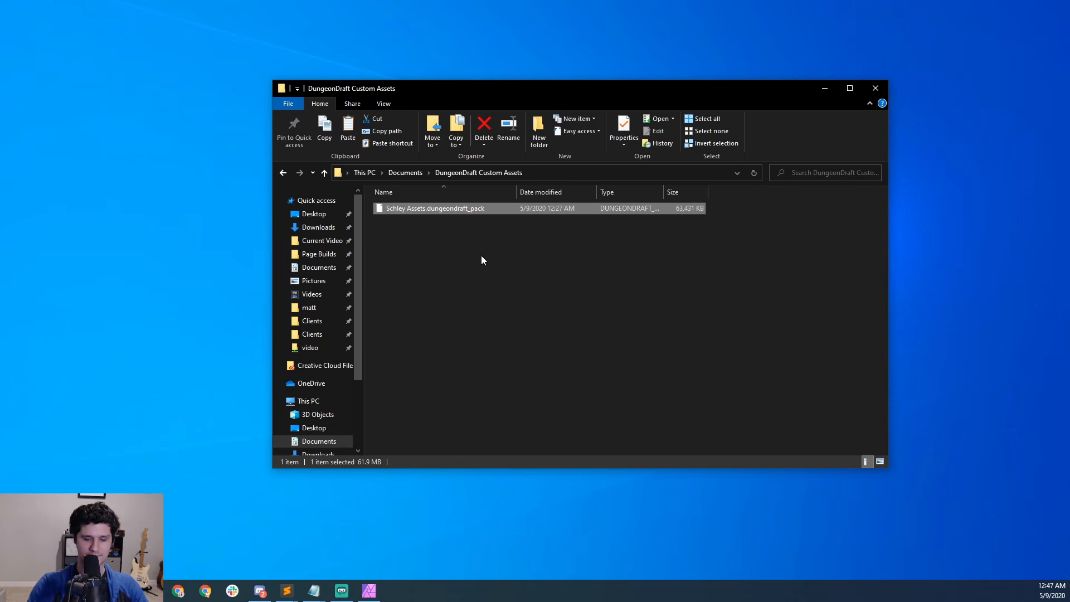
key(Delete)
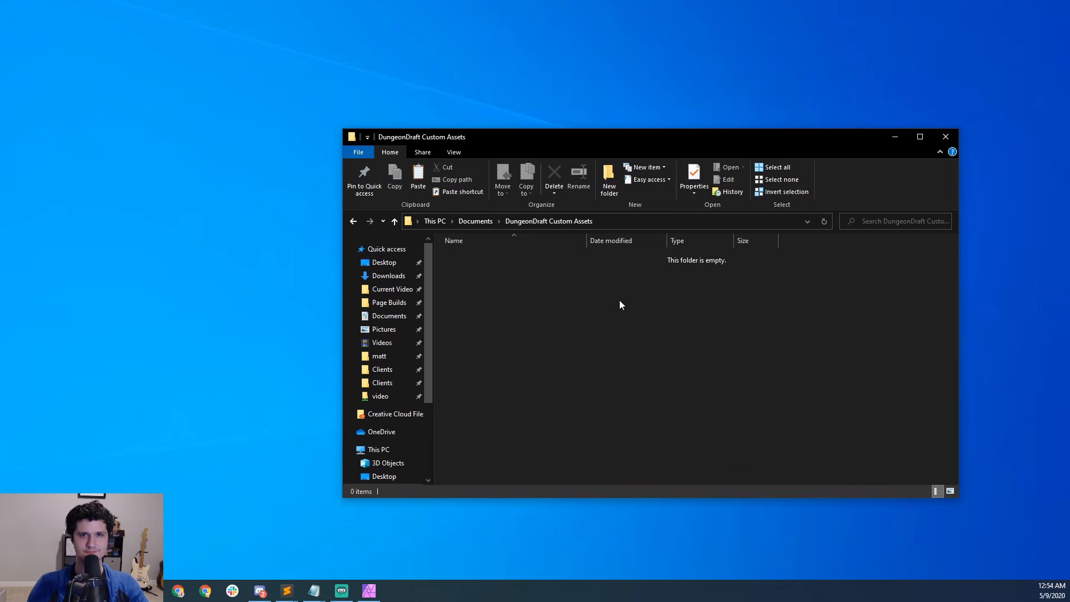
Step: Launch Dungeondraft and set its custom assets folder to DungeonDraft Custom Assets in Documents
key(super)
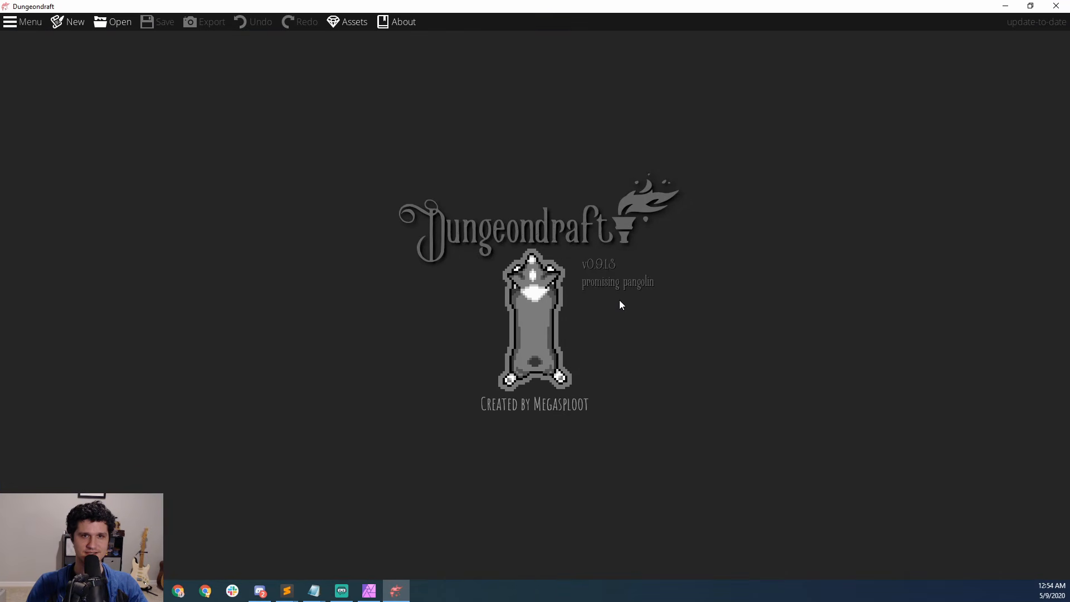
click(344, 24)
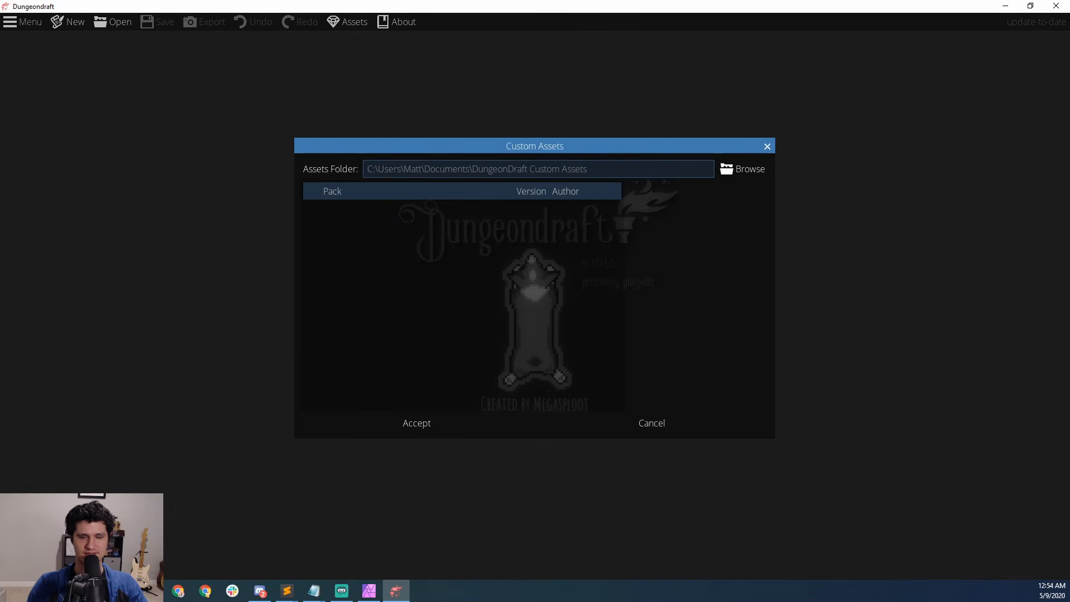
click(741, 169)
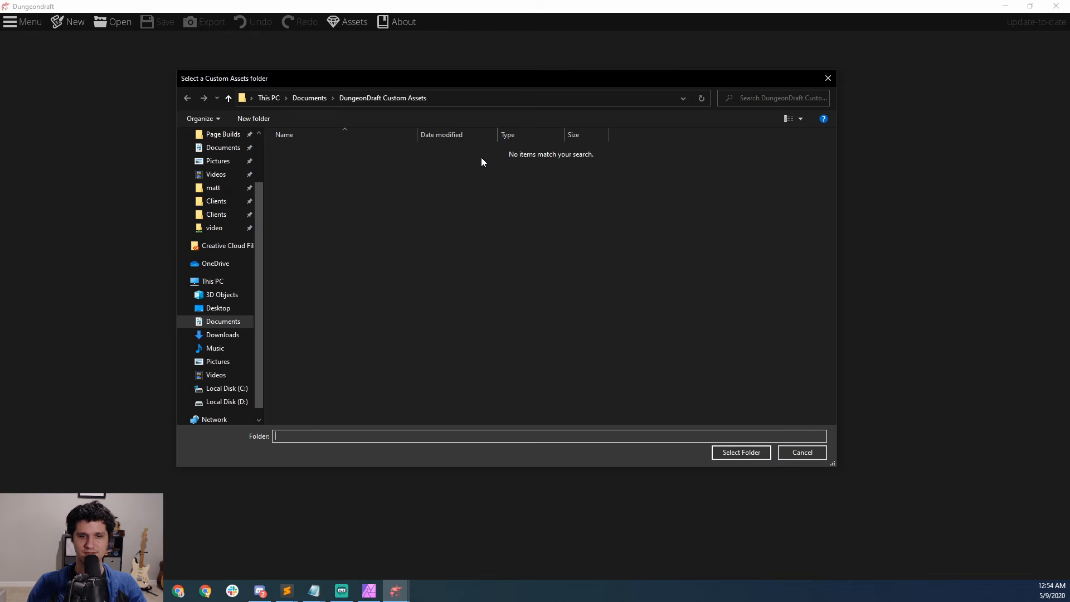
click(731, 453)
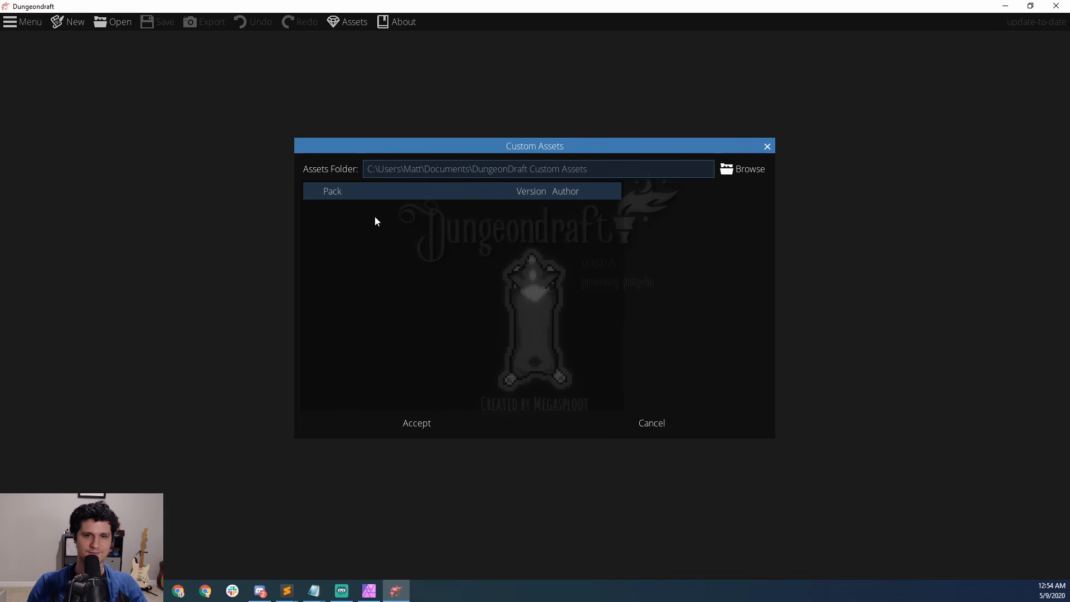
click(429, 421)
Step: Start packaging custom assets, locate the supplied example template and open the example_template archive
click(25, 22)
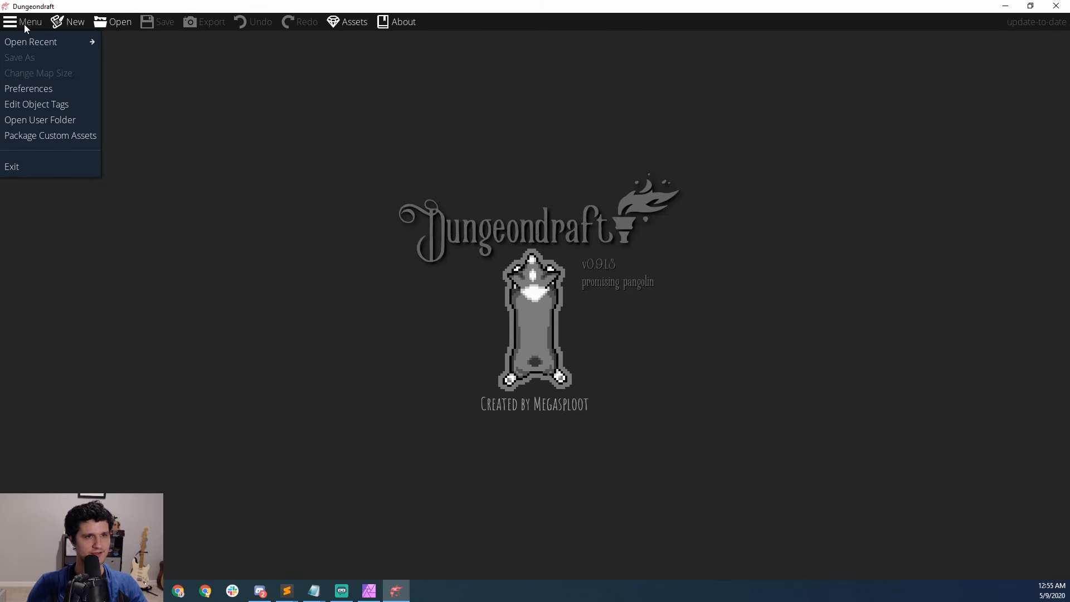
click(66, 138)
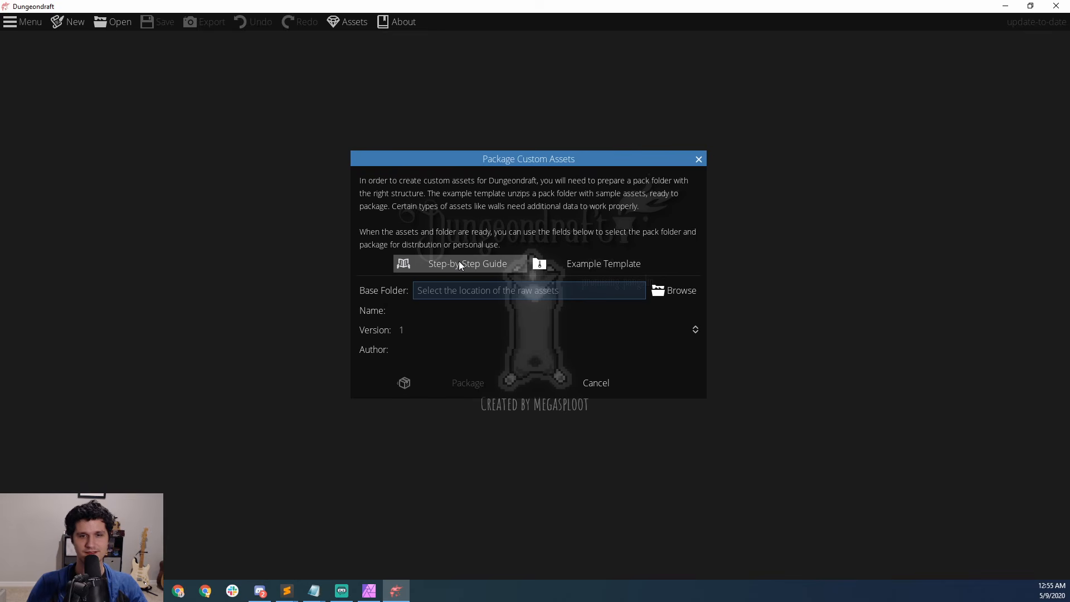
click(577, 265)
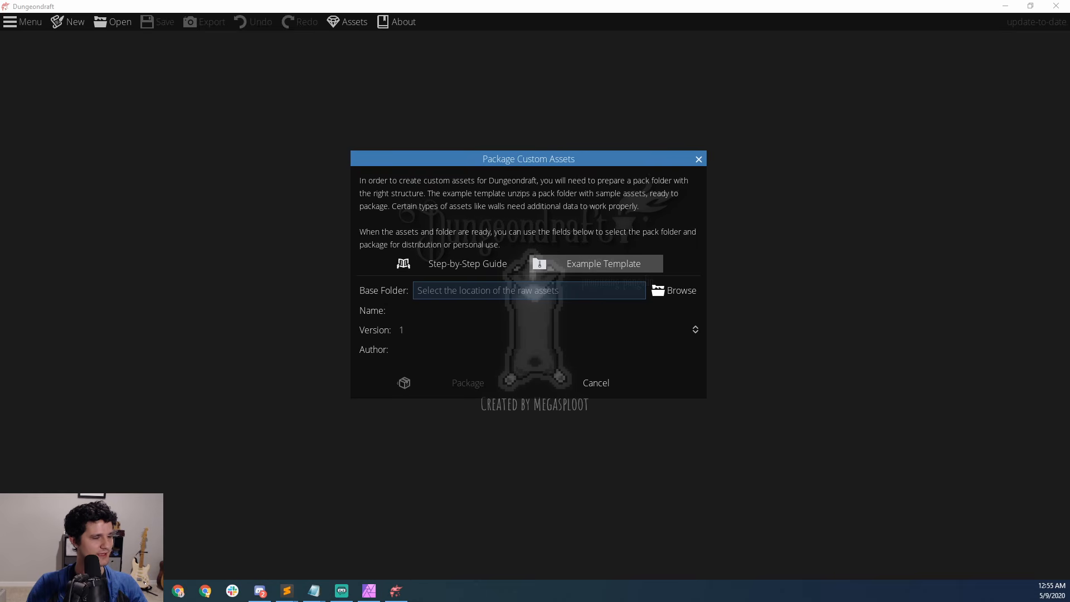
drag(412, 126, 427, 113)
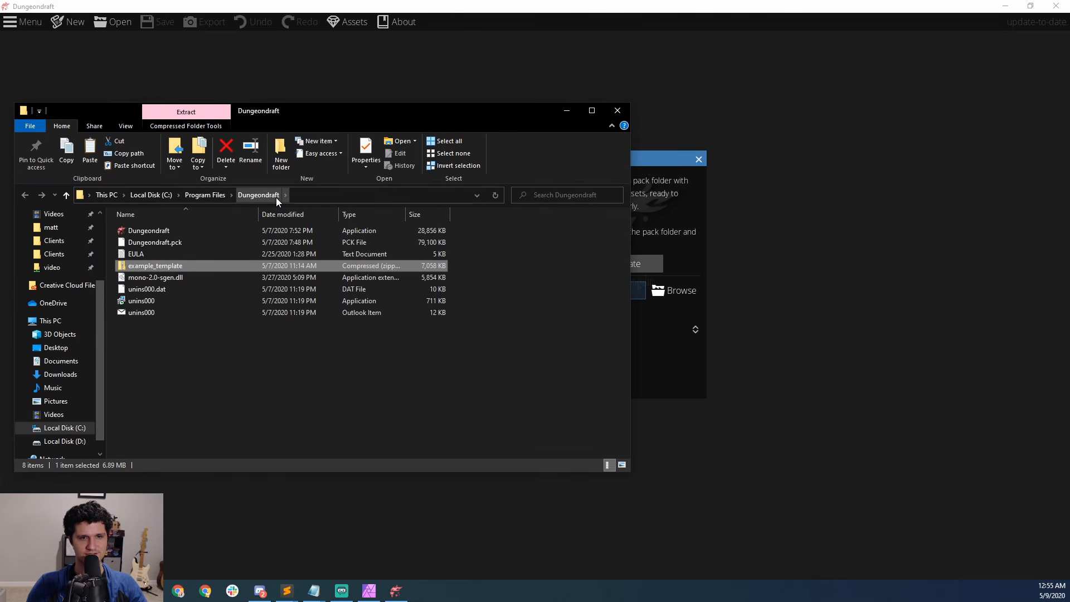
double_click(165, 265)
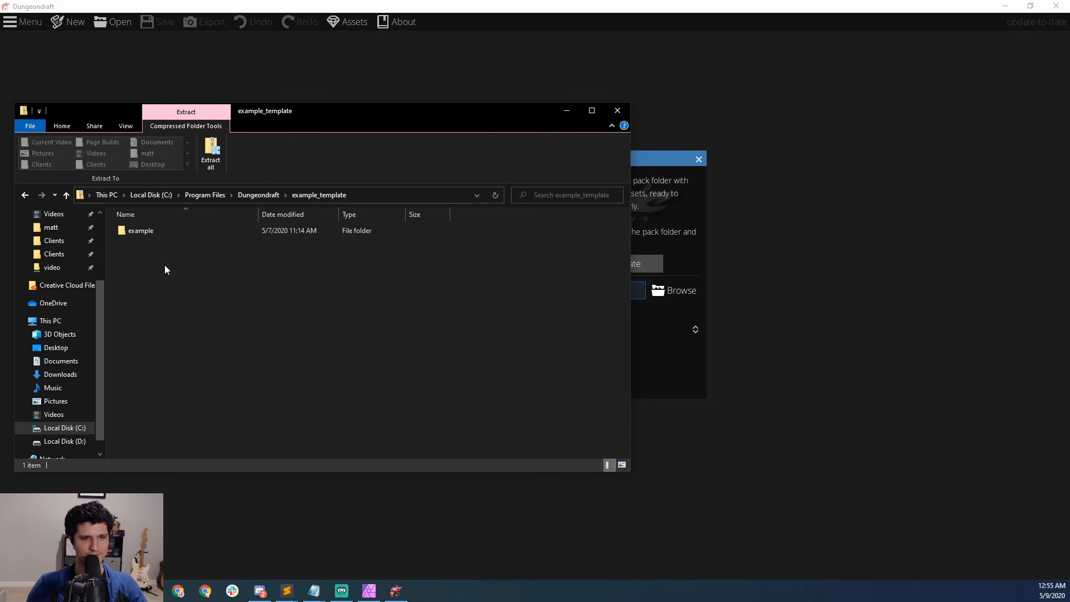
Step: Copy the example folder from the example_template archive into DungeonDraft Custom Assets and close the archive window
drag(334, 105, 0, 77)
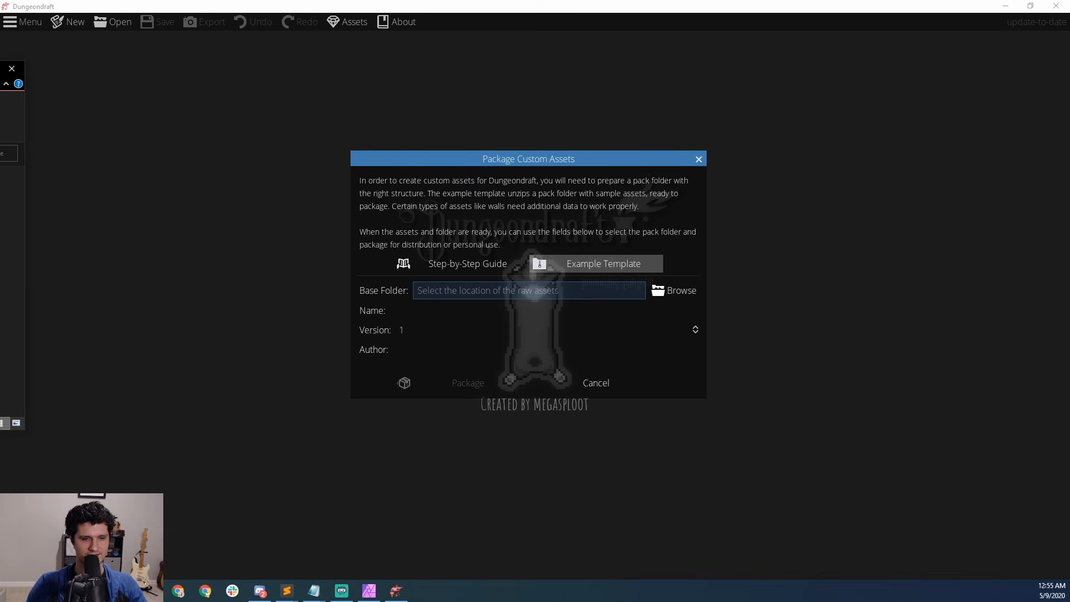
click(151, 590)
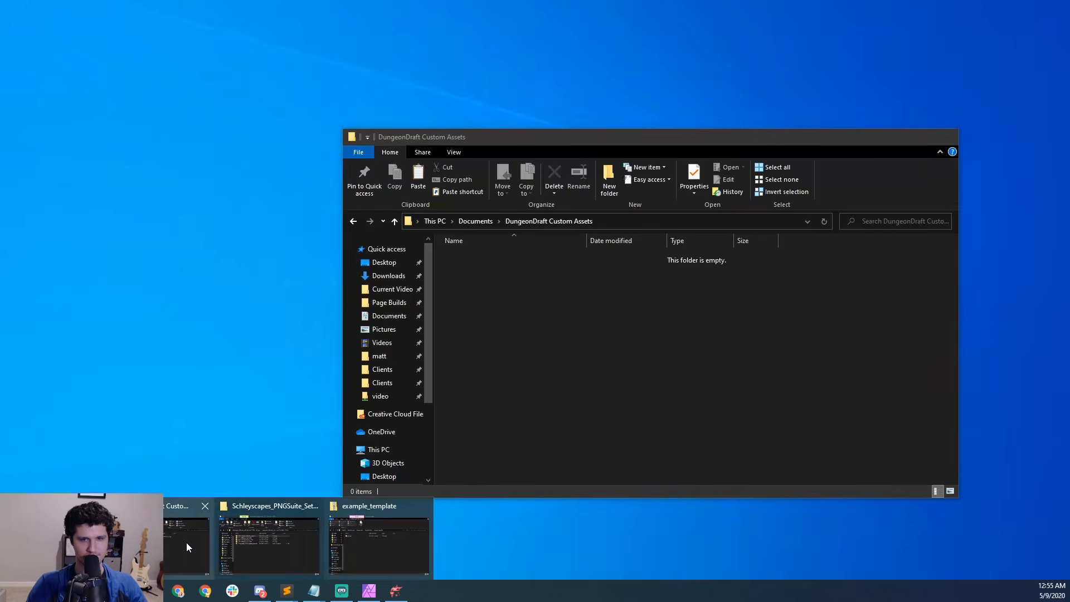
click(189, 544)
drag(566, 144, 661, 140)
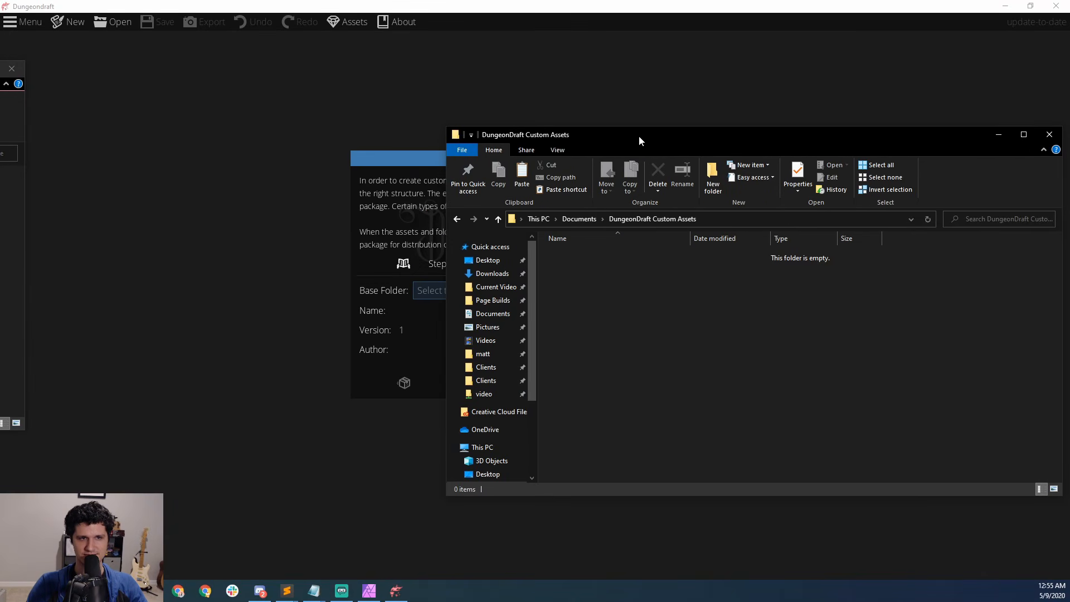
drag(0, 72, 406, 92)
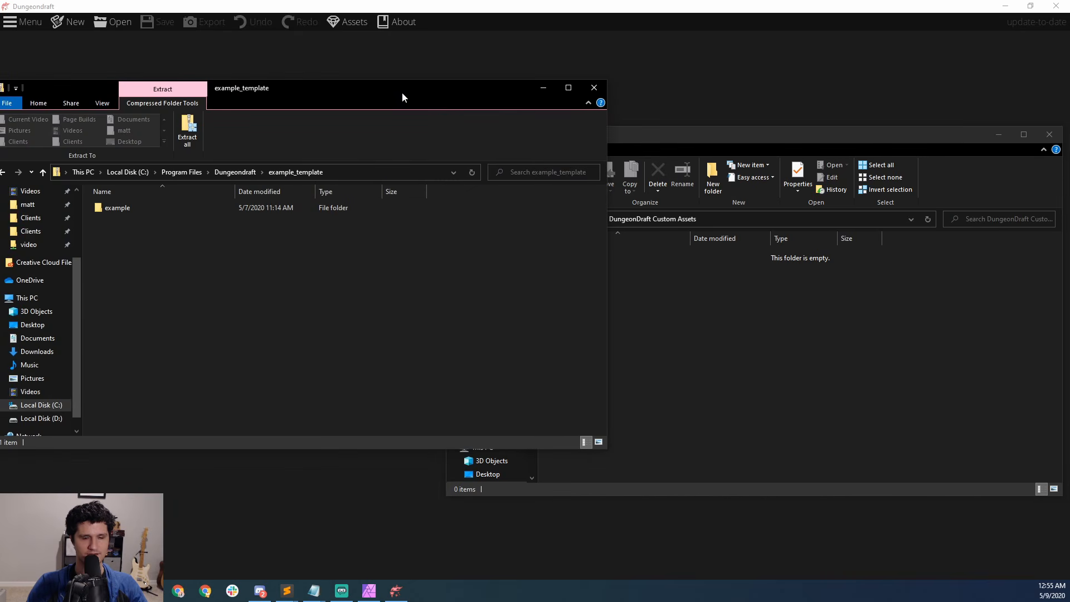
drag(112, 208, 707, 326)
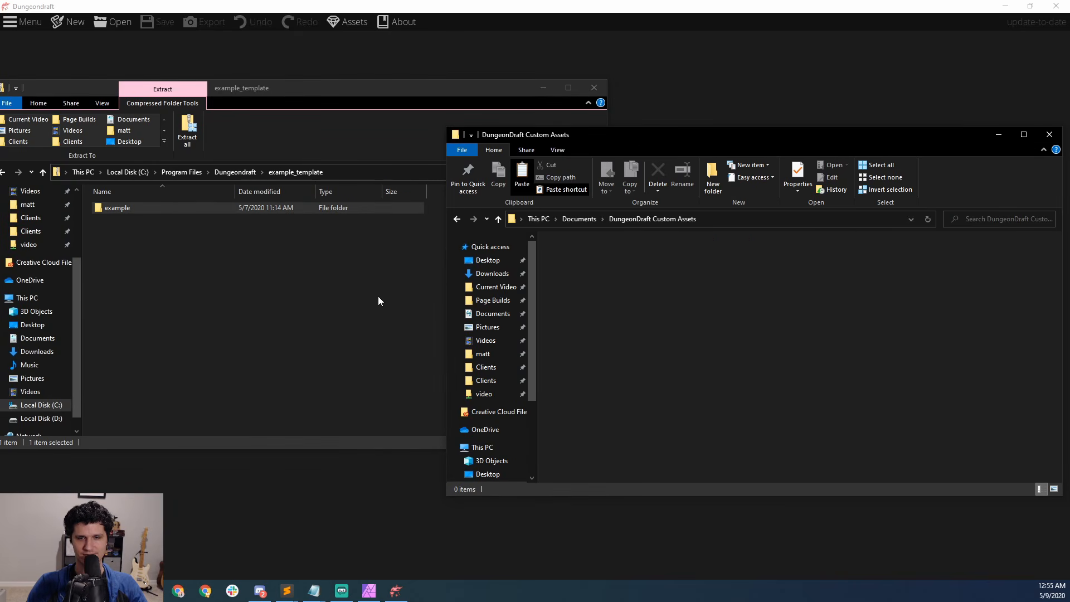
click(356, 292)
click(594, 88)
drag(662, 136, 637, 85)
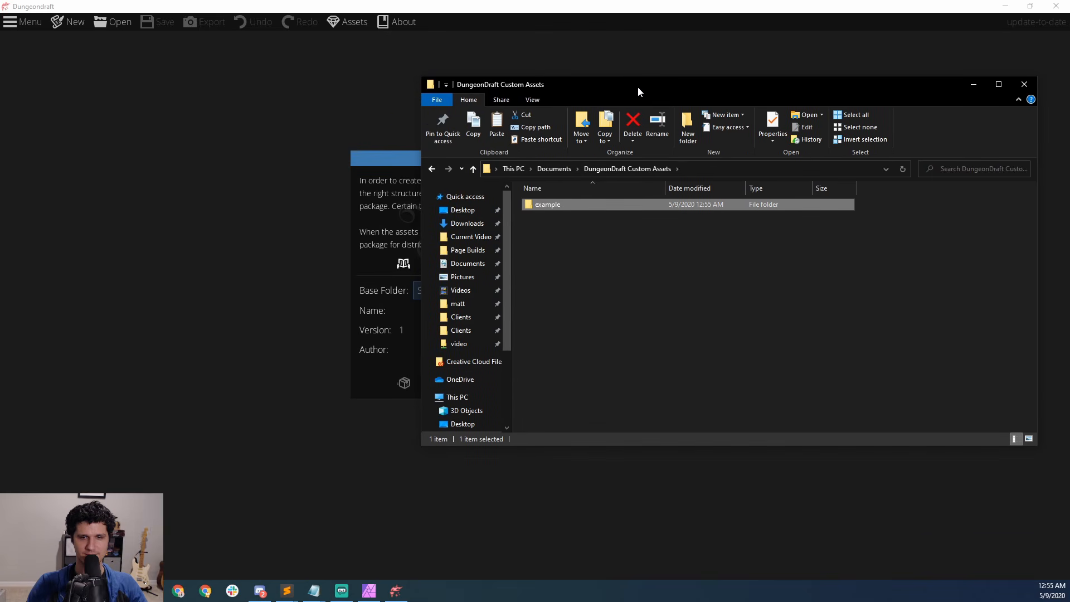
Step: Examine the example folder's preview image and the objects and tilesets subfolders of its textures folder
double_click(550, 205)
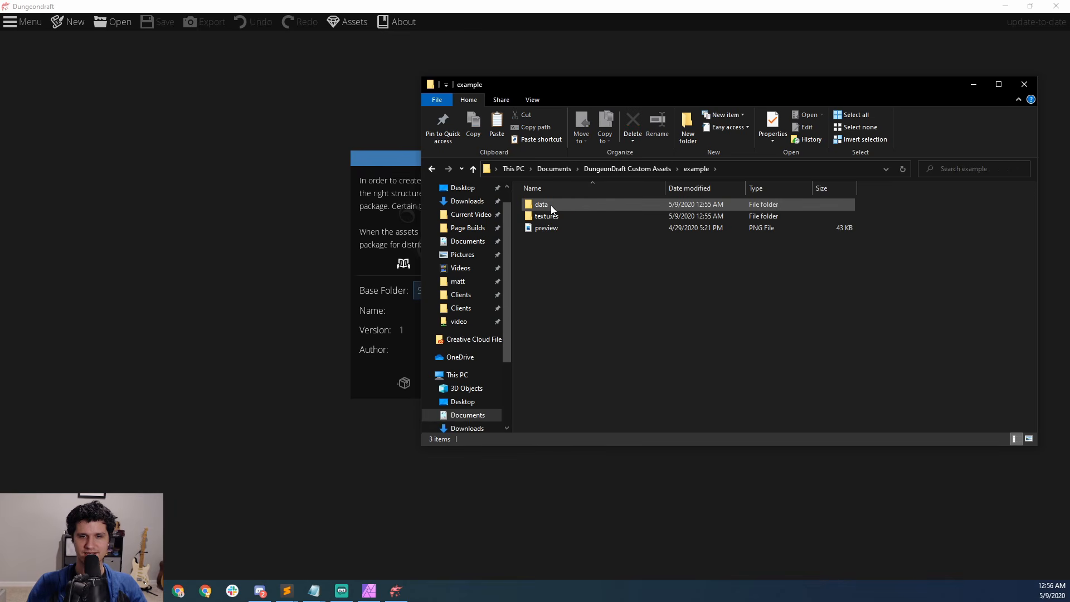
double_click(555, 228)
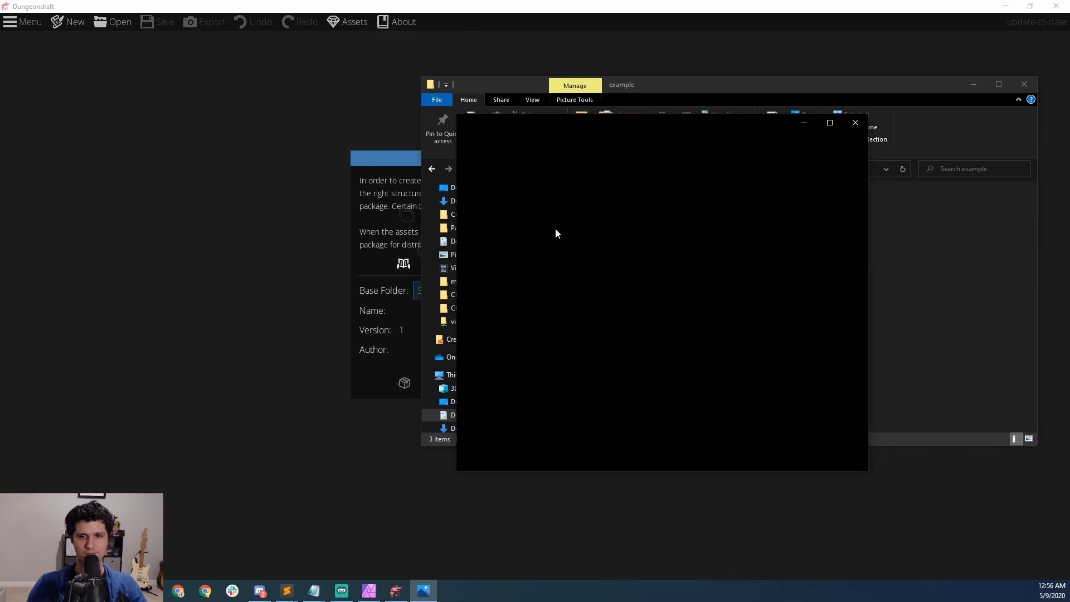
click(852, 129)
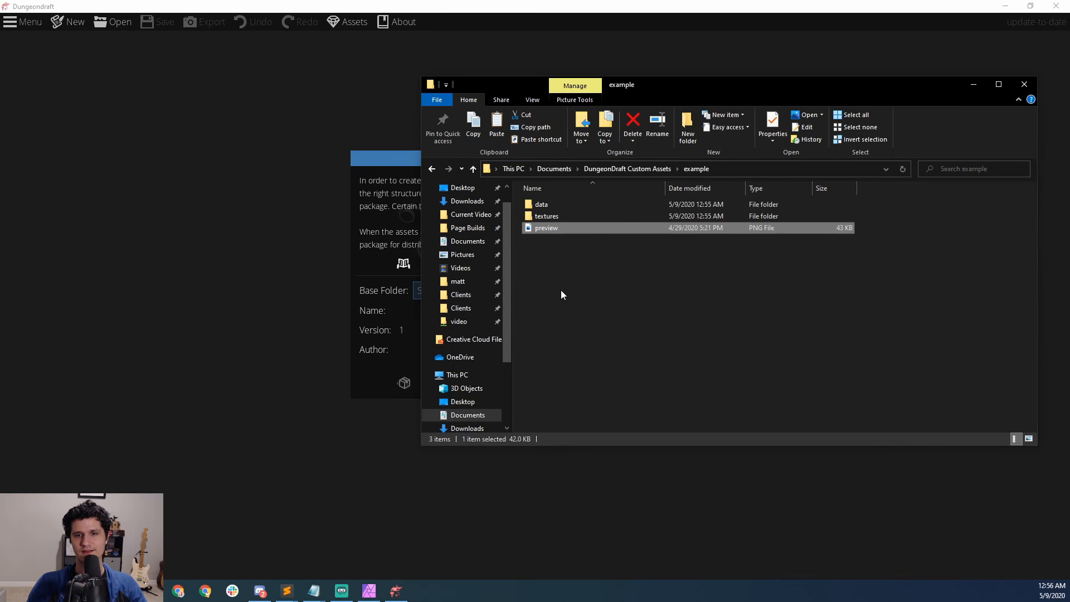
double_click(551, 216)
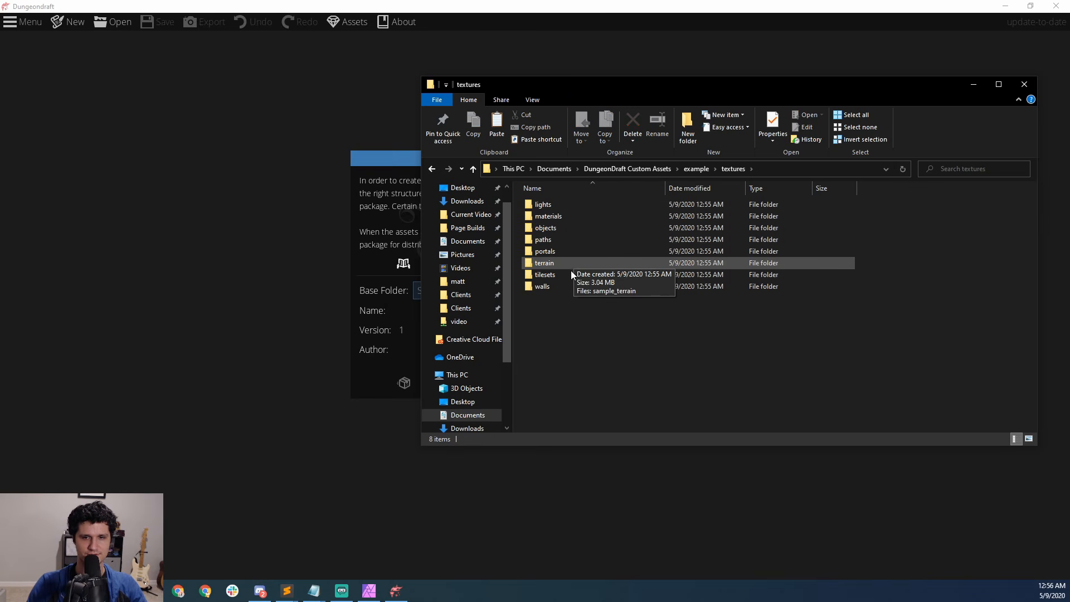
double_click(567, 227)
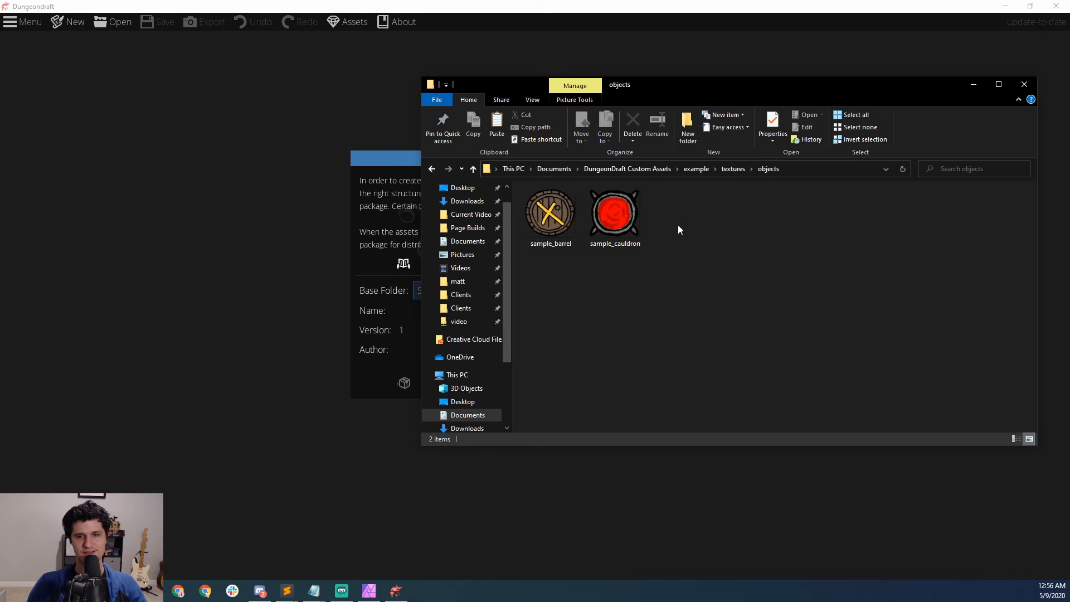
key(BackSpace)
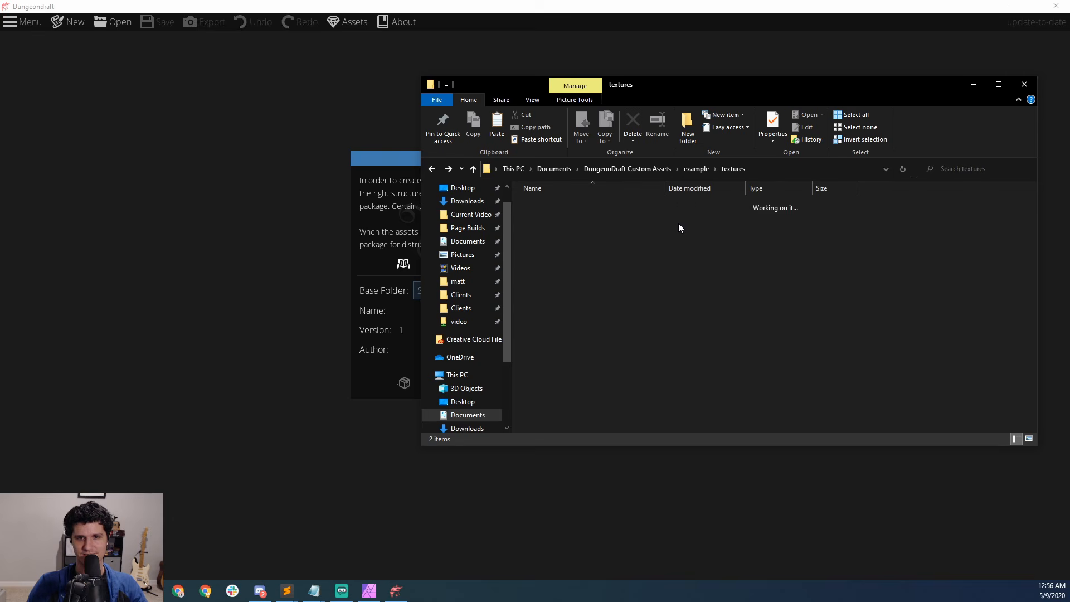
double_click(560, 275)
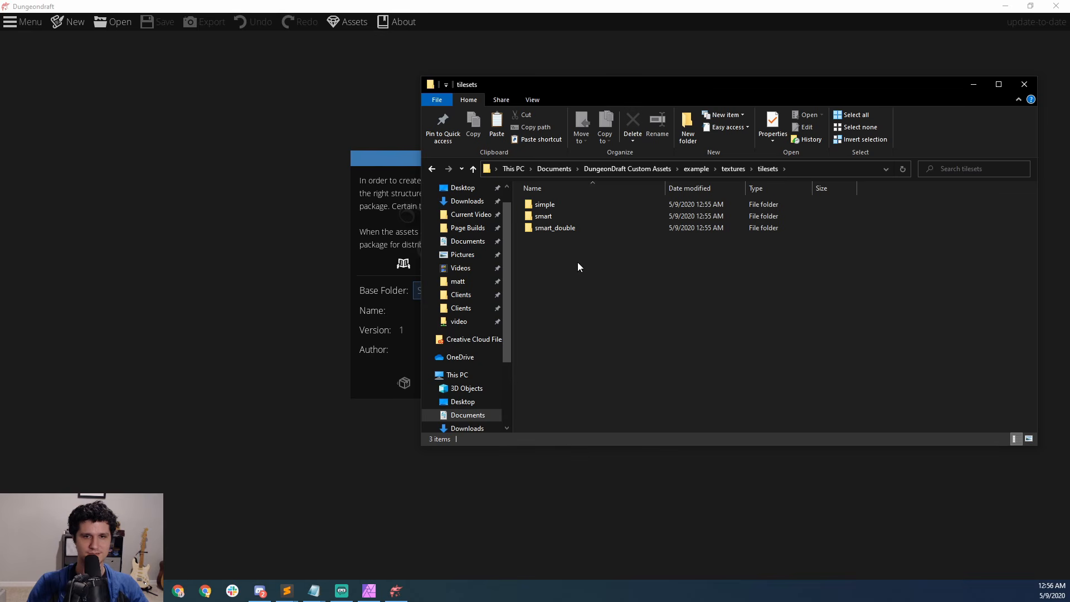
drag(525, 89, 683, 95)
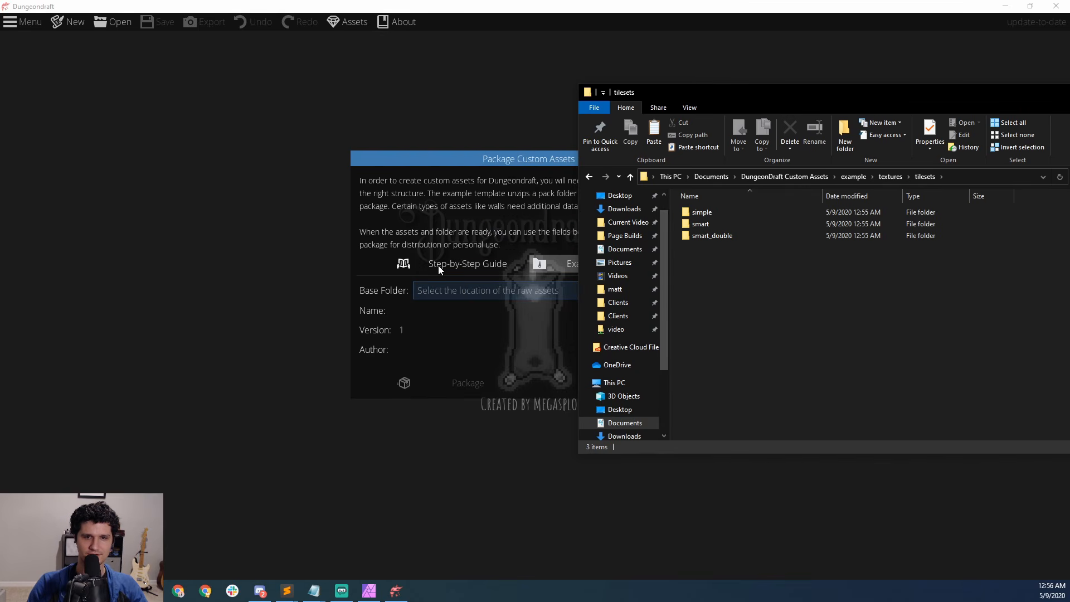
drag(797, 93, 514, 88)
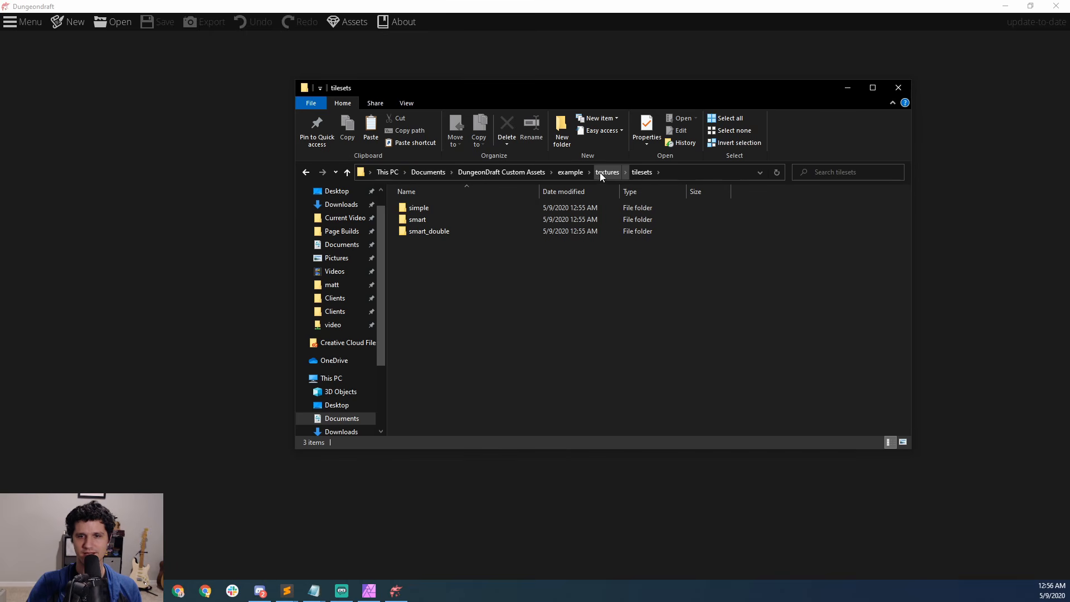
Step: Examine the example pack's data folder and the tileset files in its tilesets subfolder
click(576, 174)
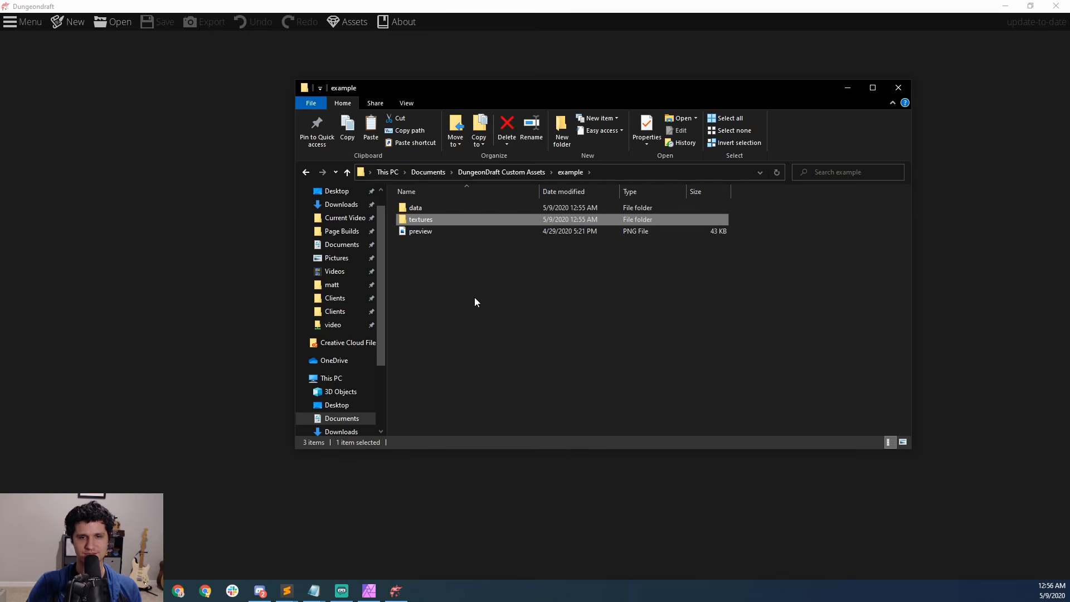
double_click(422, 208)
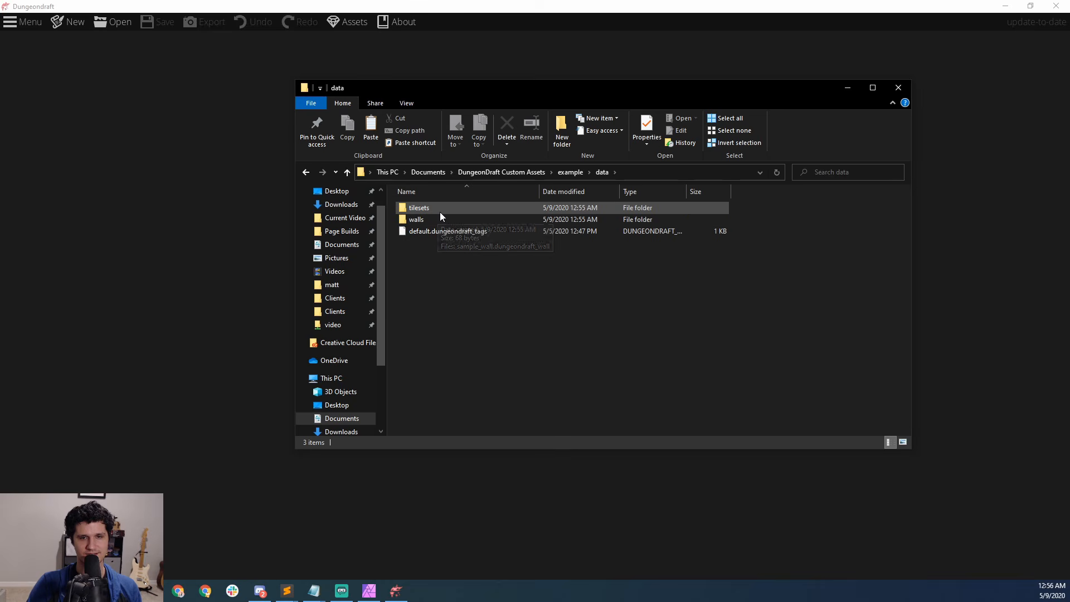
double_click(439, 210)
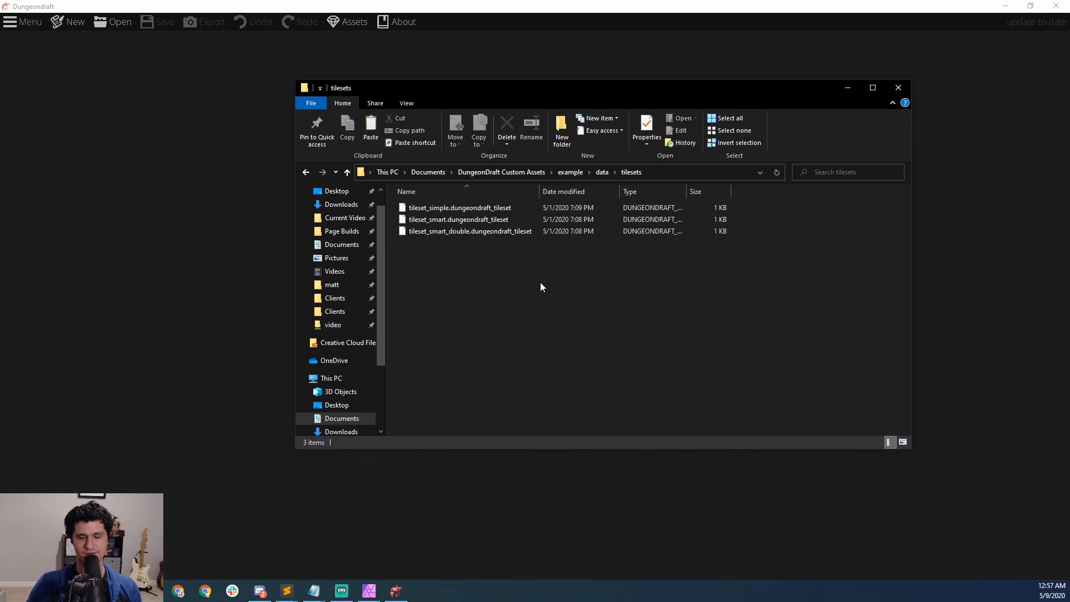
click(598, 171)
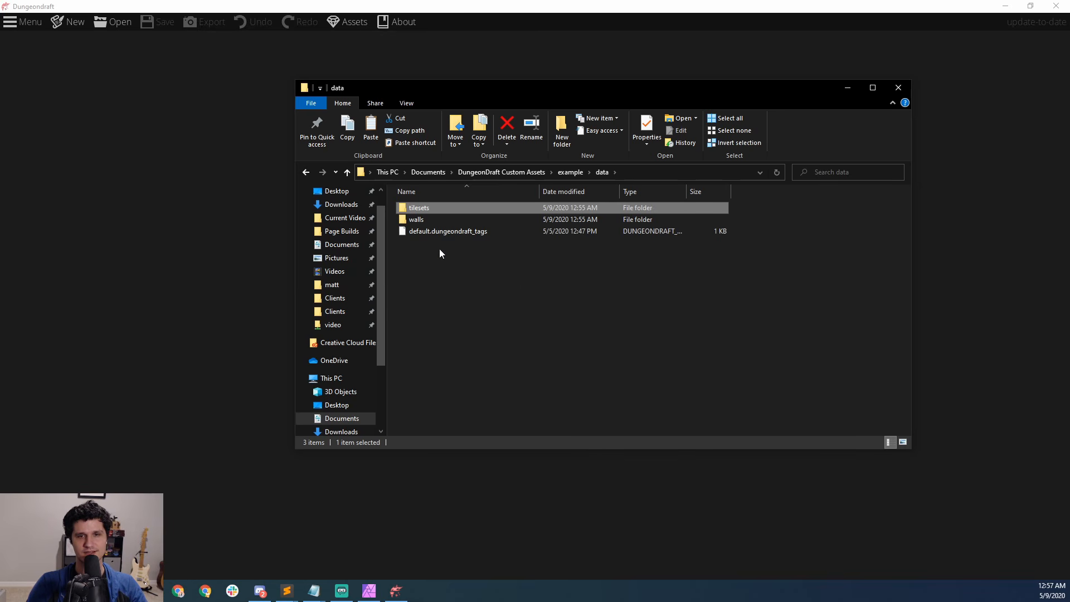
click(504, 250)
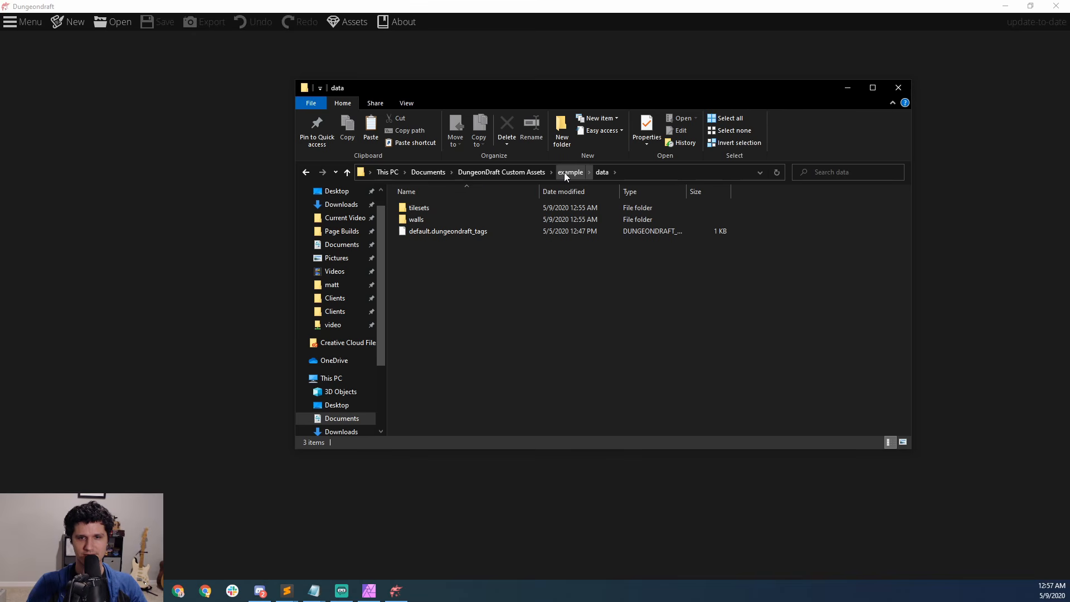
Step: Create a folder named Source Sets inside DungeonDraft Custom Assets and open it
click(530, 172)
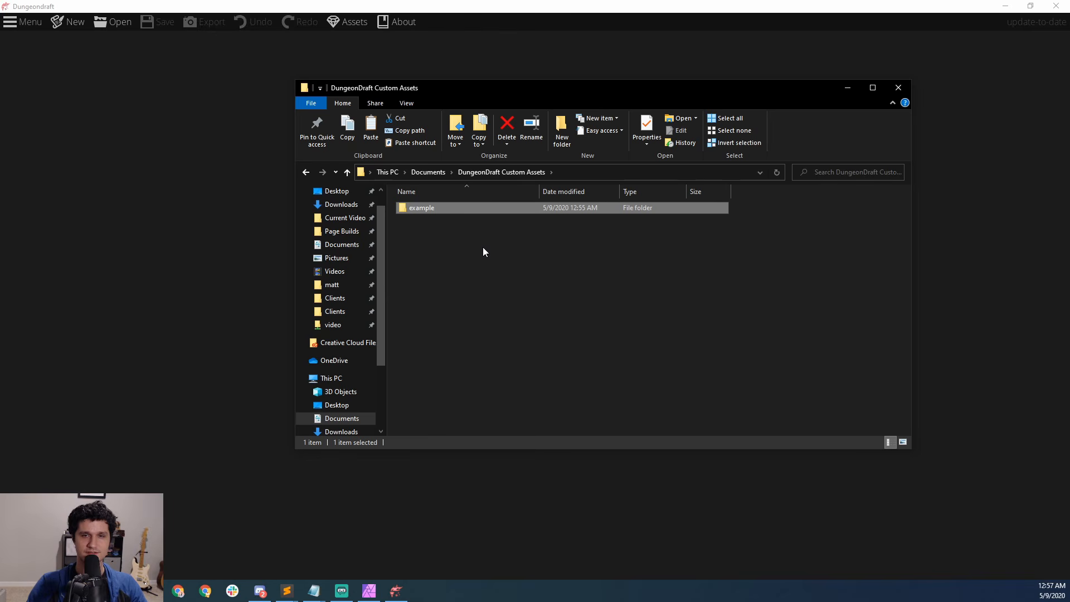
right_click(463, 239)
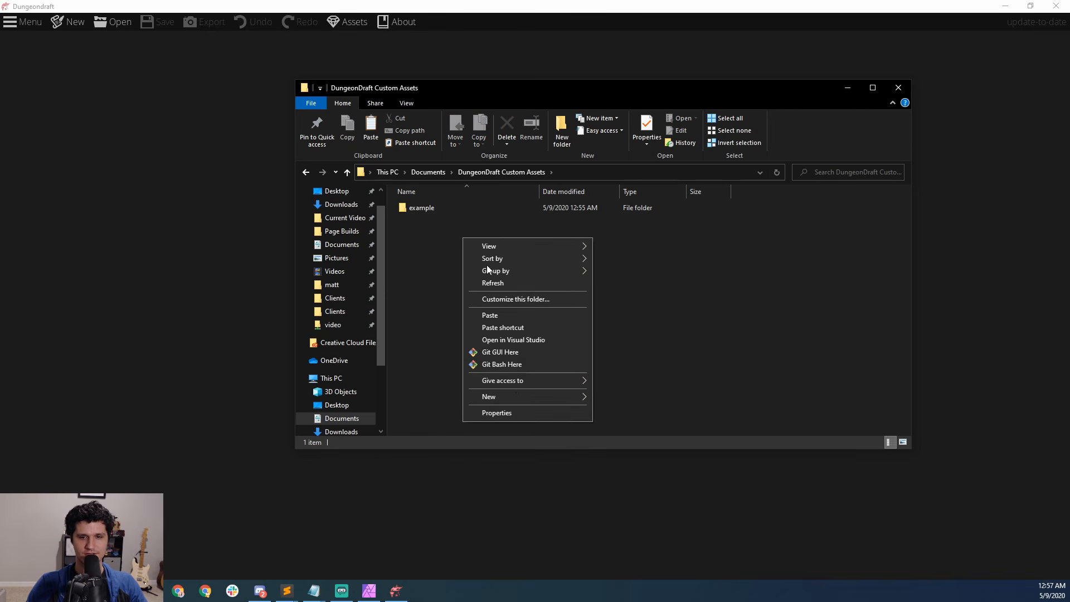
mouse_move(515, 400)
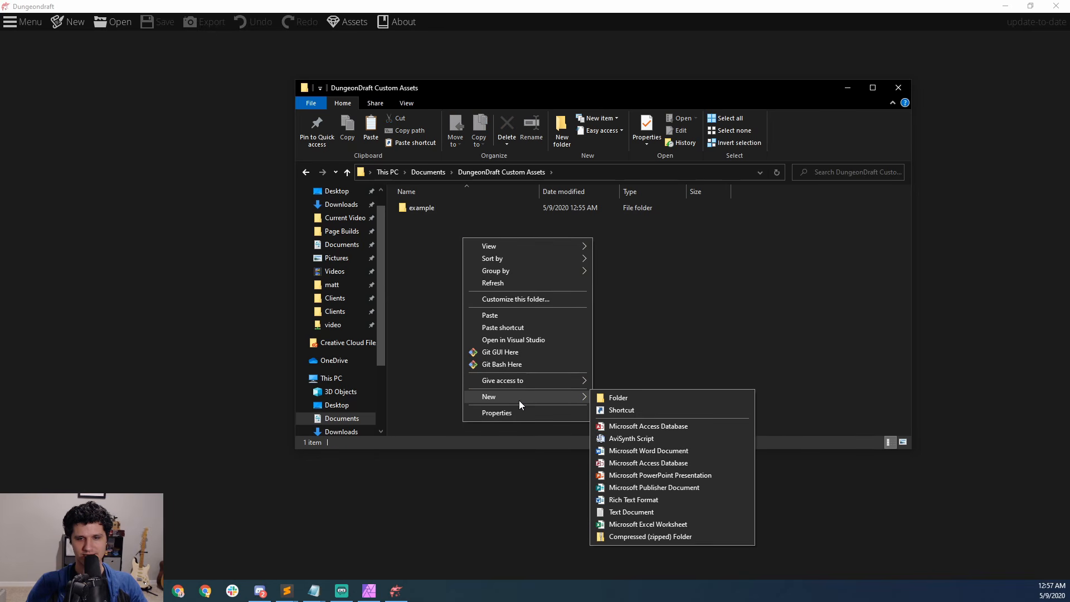
click(605, 399)
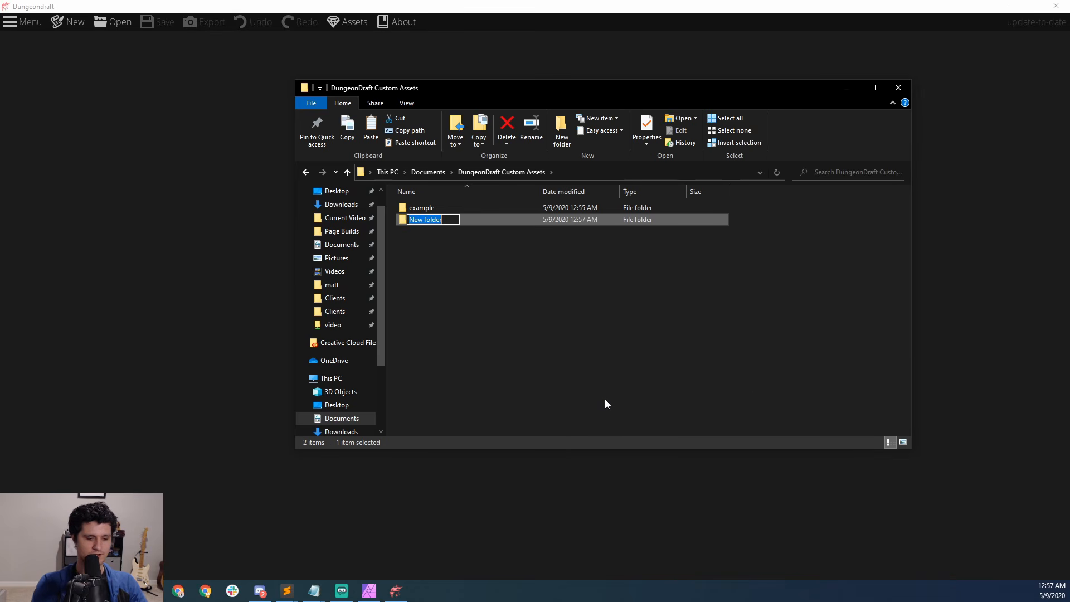
text(Source Sets)
key(Return)
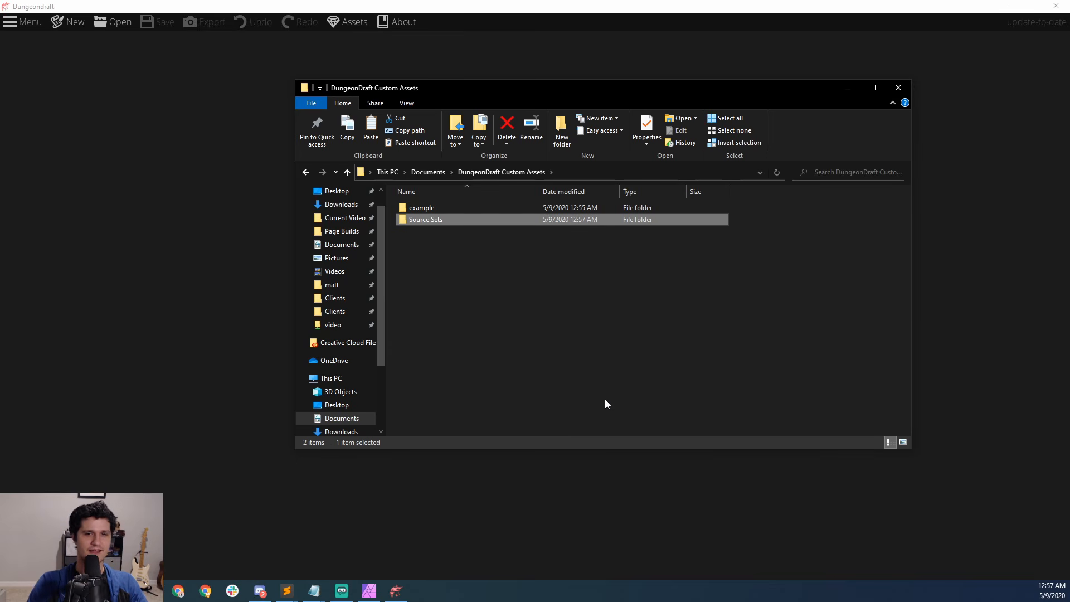
double_click(432, 221)
Step: Bring up the downloaded Schleyscapes PNG suite beside Source Sets and look through its SS_001_PNGFiles_ForPrinting_300PPI folder
drag(560, 84, 707, 98)
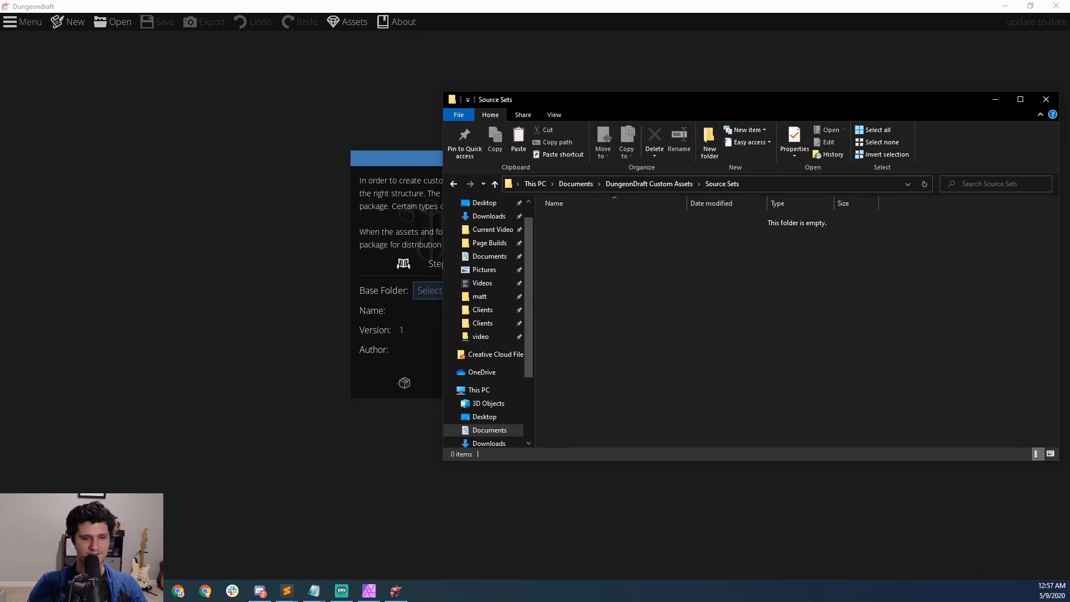
click(151, 590)
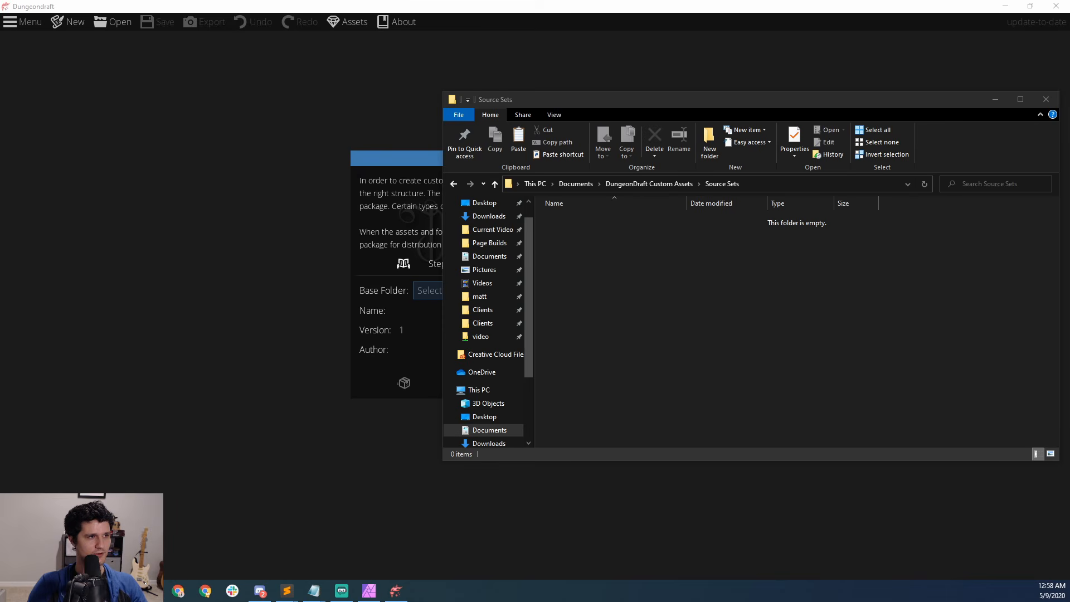
drag(0, 84, 326, 88)
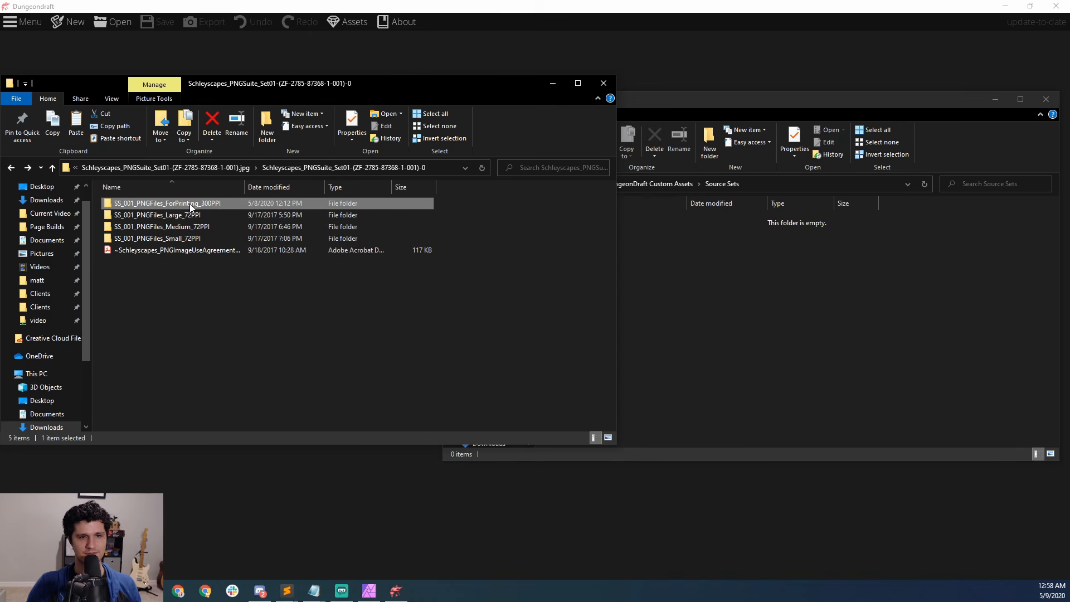
double_click(189, 203)
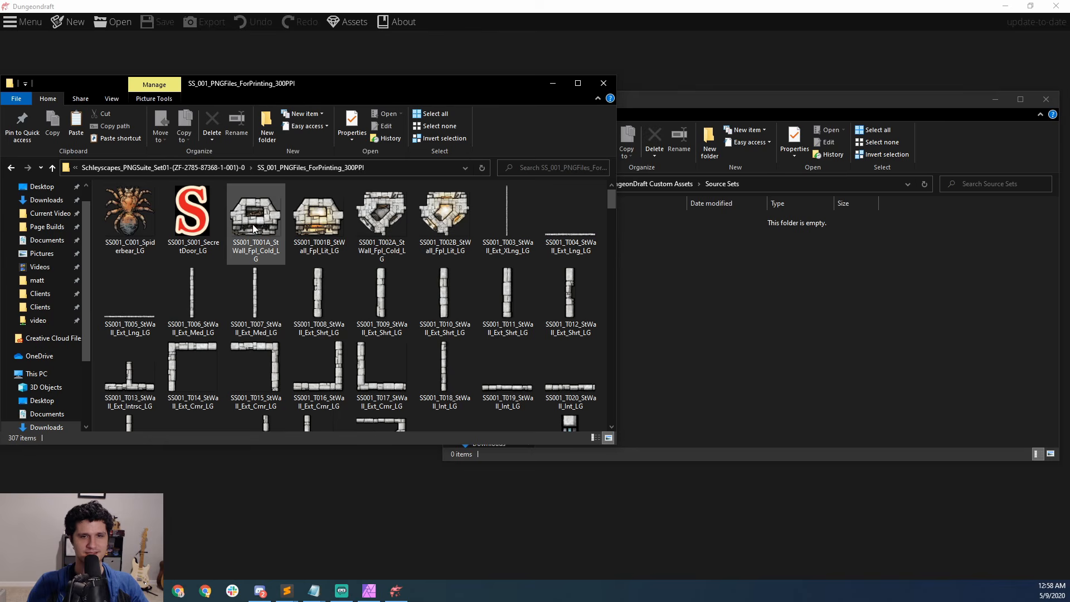
scroll(253, 224, down, 15)
scroll(255, 226, down, 8)
scroll(262, 239, up, 20)
Step: Create a folder named SchleyScapes inside Source Sets and open it
click(797, 264)
right_click(797, 265)
mouse_move(851, 435)
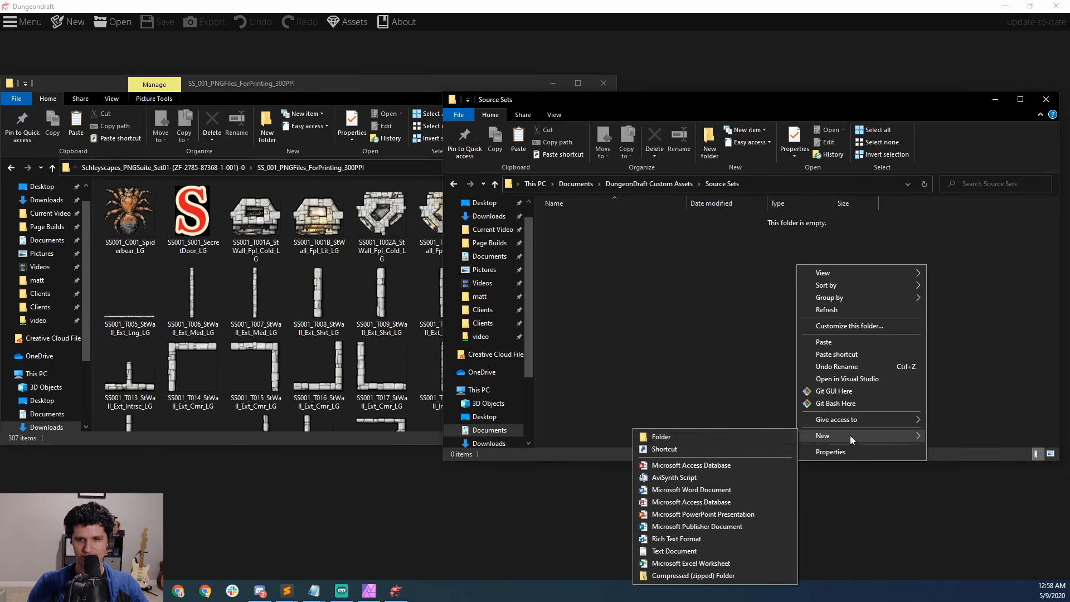
click(768, 439)
text(SchleyScapes)
key(Return)
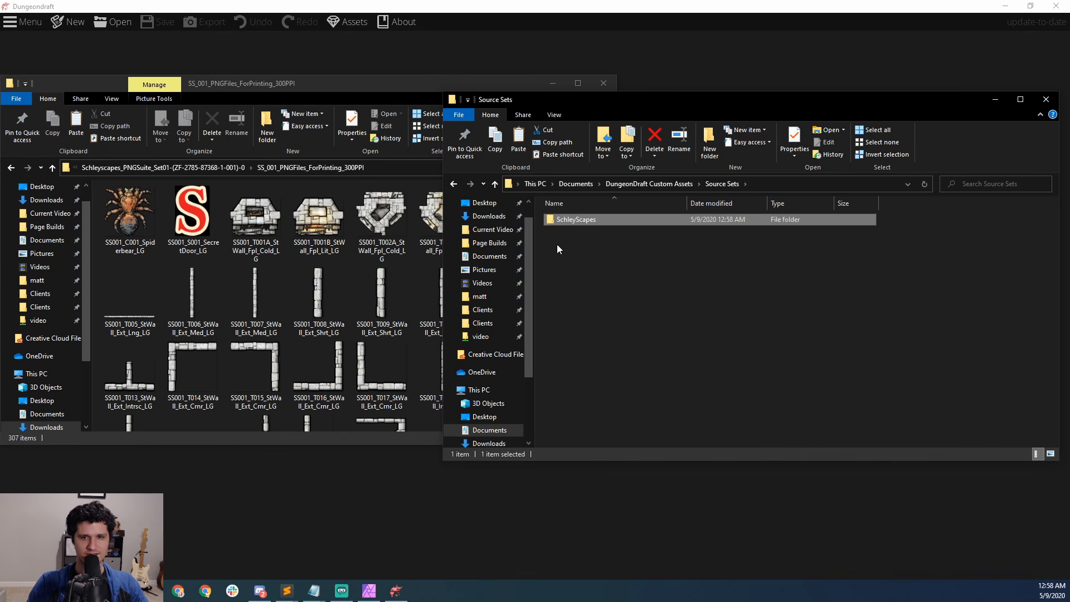
double_click(561, 226)
Step: Copy all images from SS_001_PNGFiles_ForPrinting_300PPI into the SchleyScapes folder
click(335, 233)
key(ctrl+a)
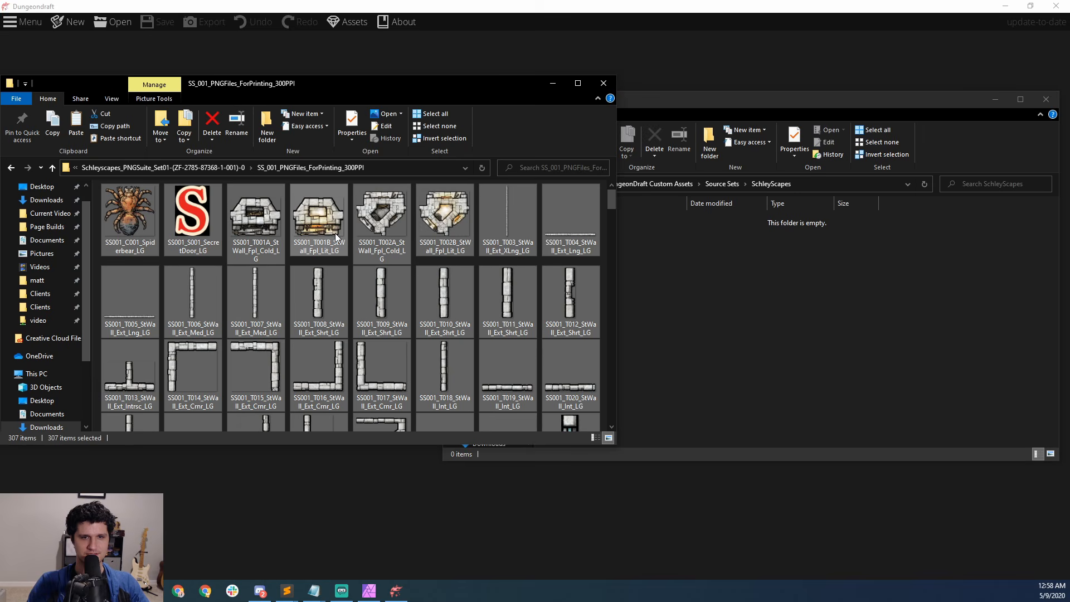
click(795, 280)
key(ctrl+v)
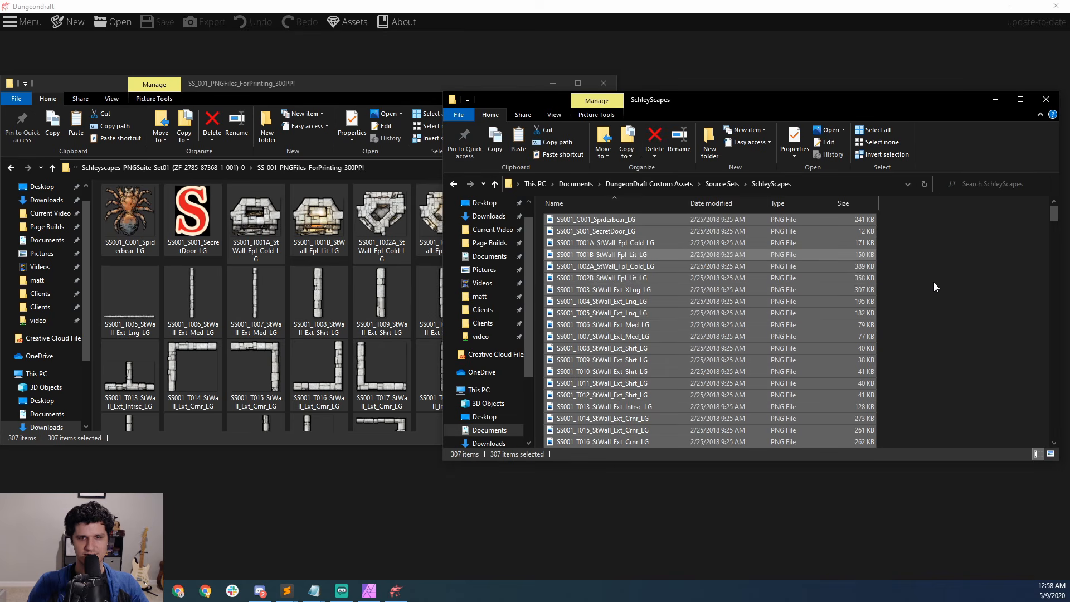
click(939, 281)
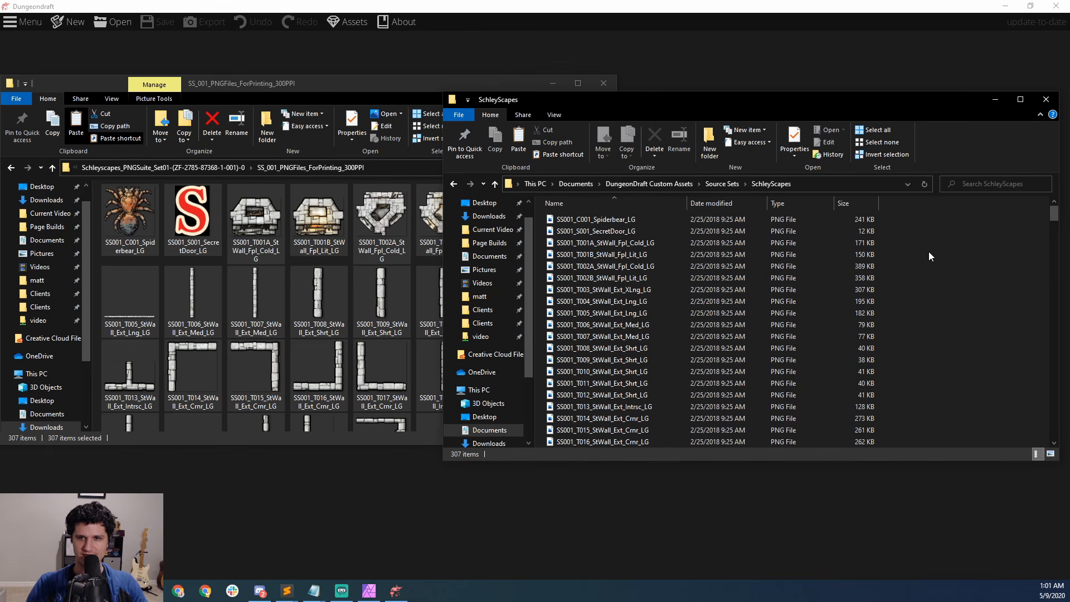
Step: Create a folder named schley_assets inside DungeonDraft Custom Assets
click(667, 185)
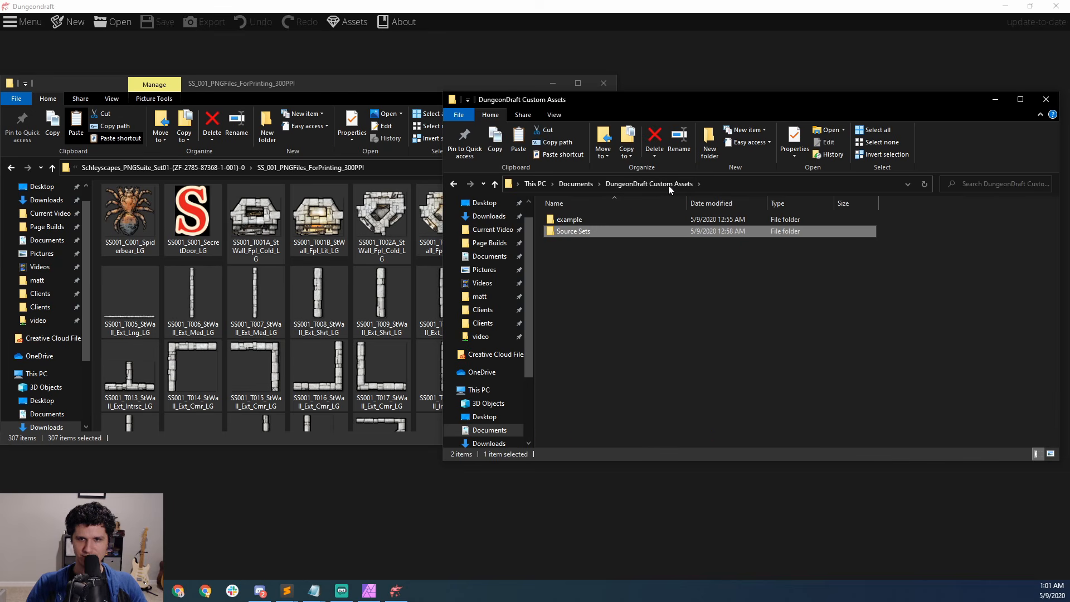
click(605, 256)
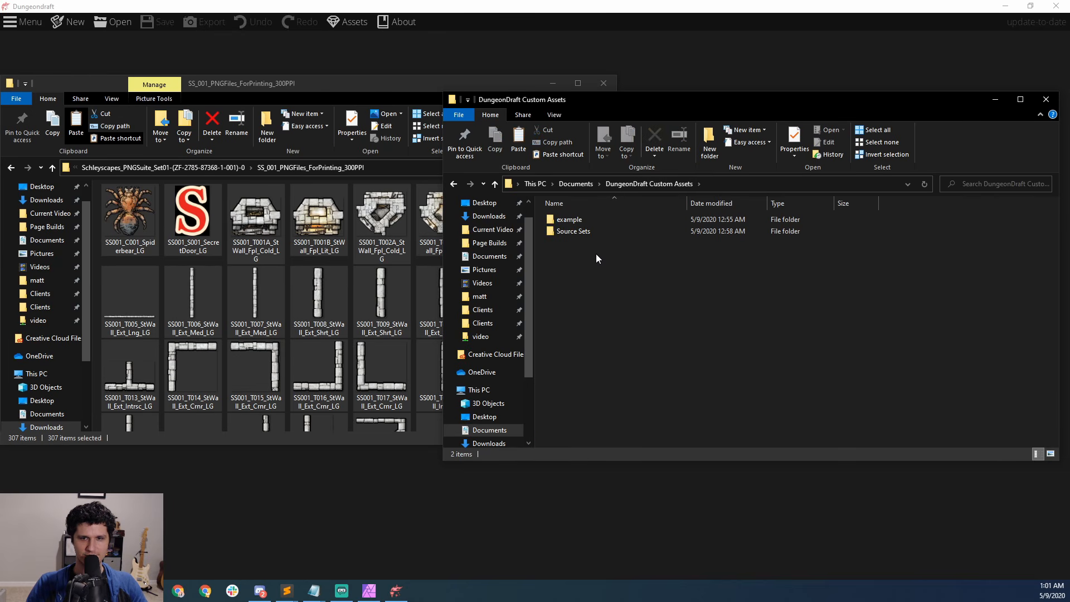
right_click(597, 253)
mouse_move(674, 424)
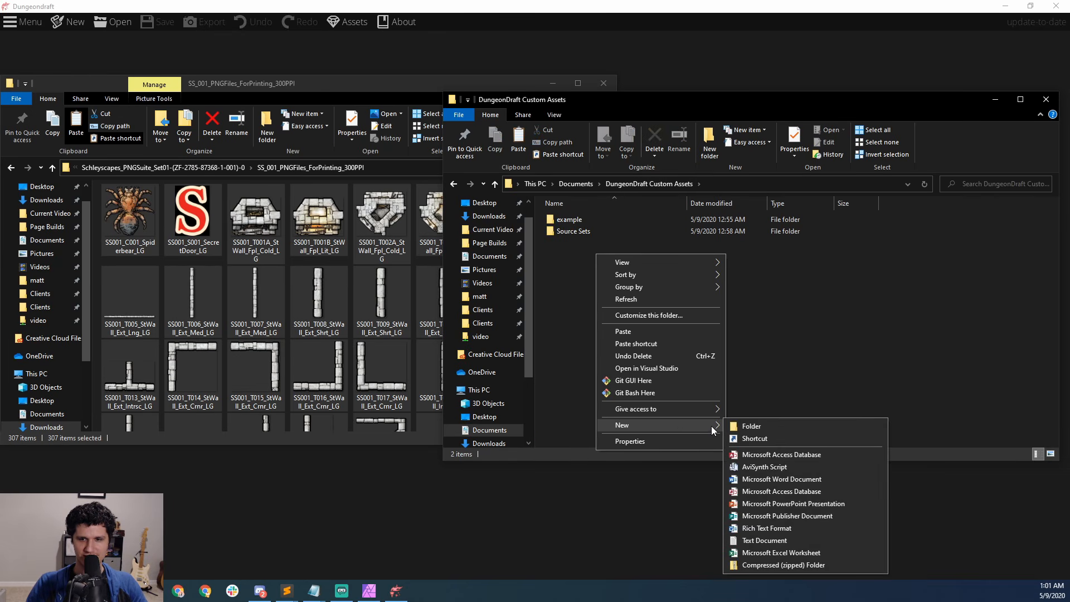
click(737, 426)
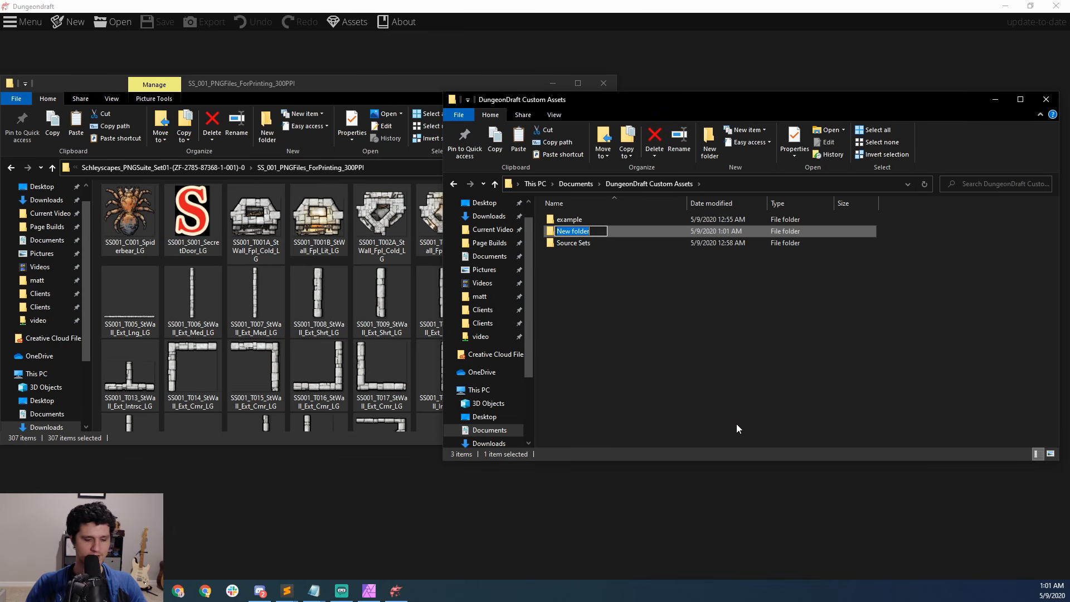
text(schley)
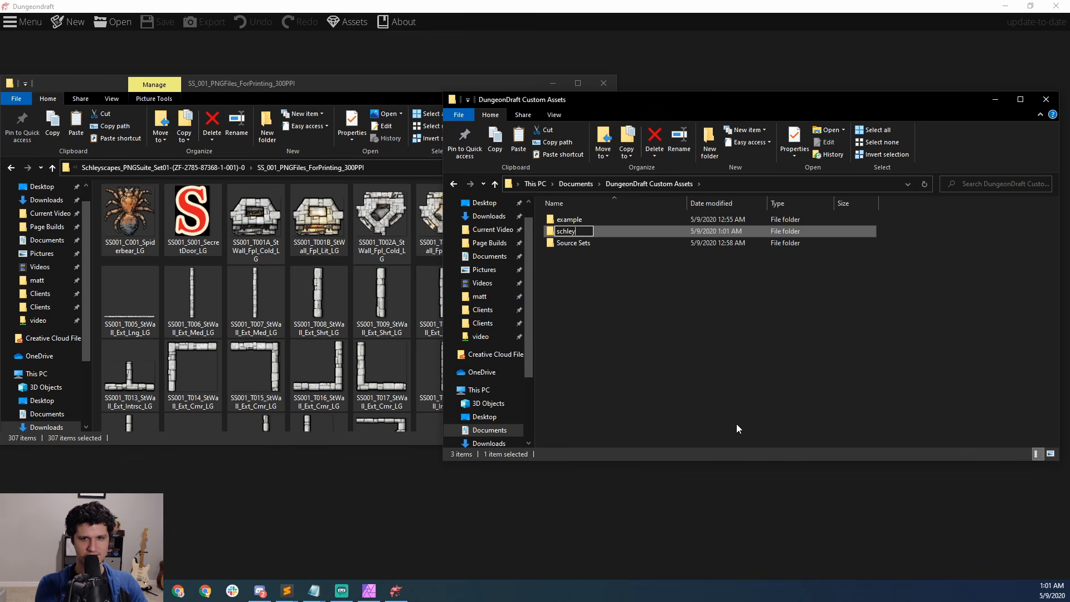
text(_assets)
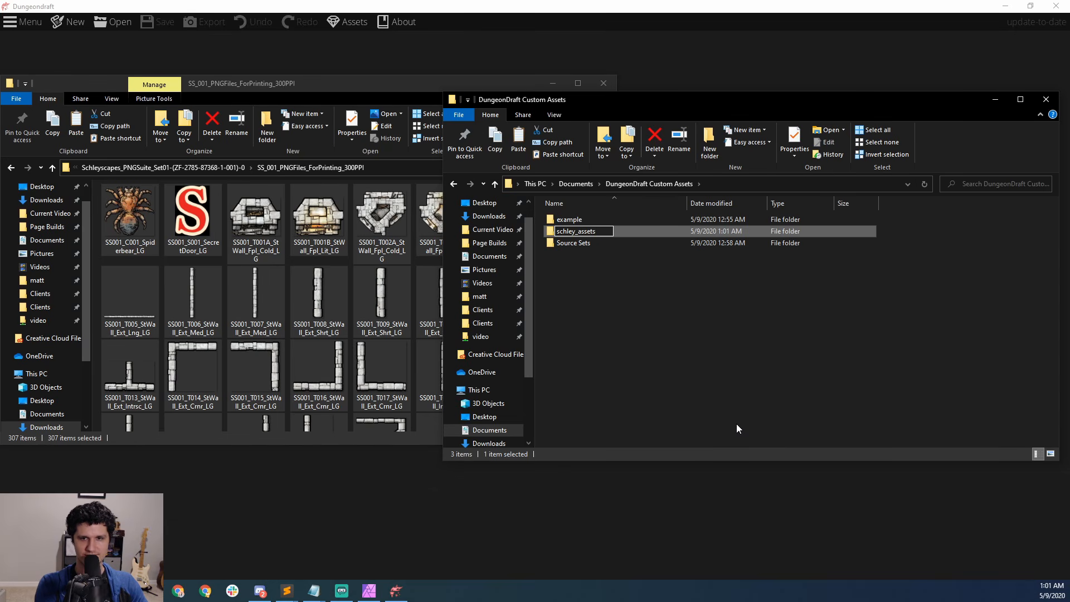
key(Return)
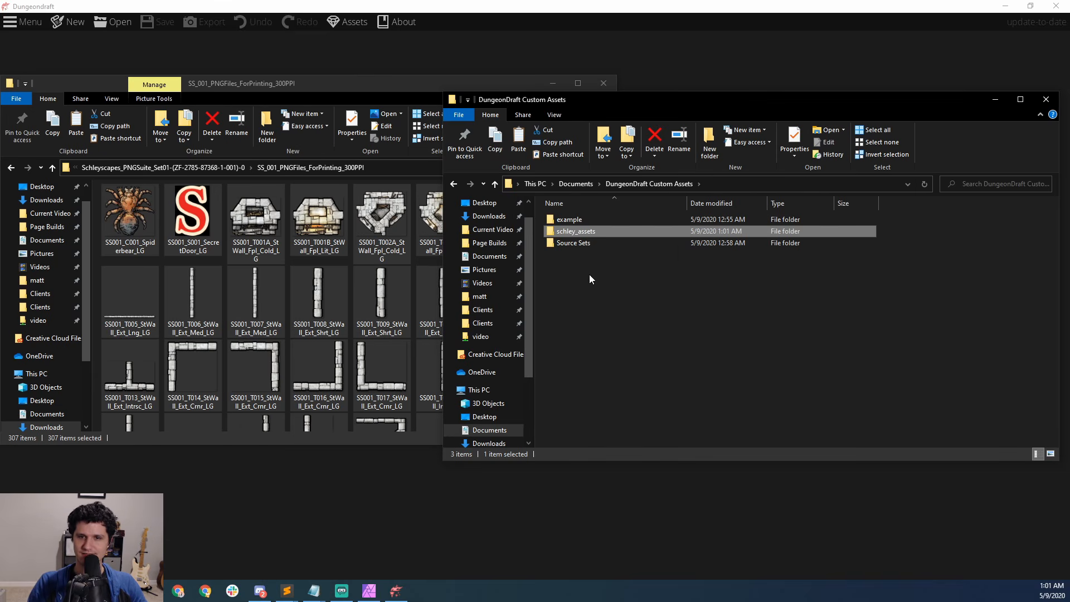
Step: Open the schley_assets folder and bring up the top level of the example pack beside it as a structure reference
double_click(578, 233)
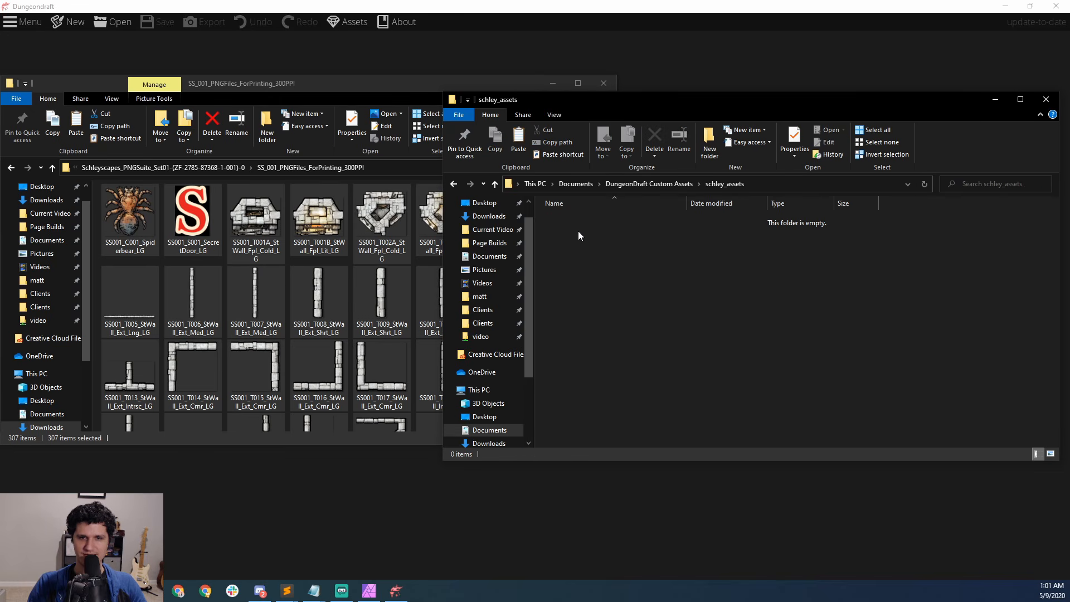
drag(0, 100, 313, 122)
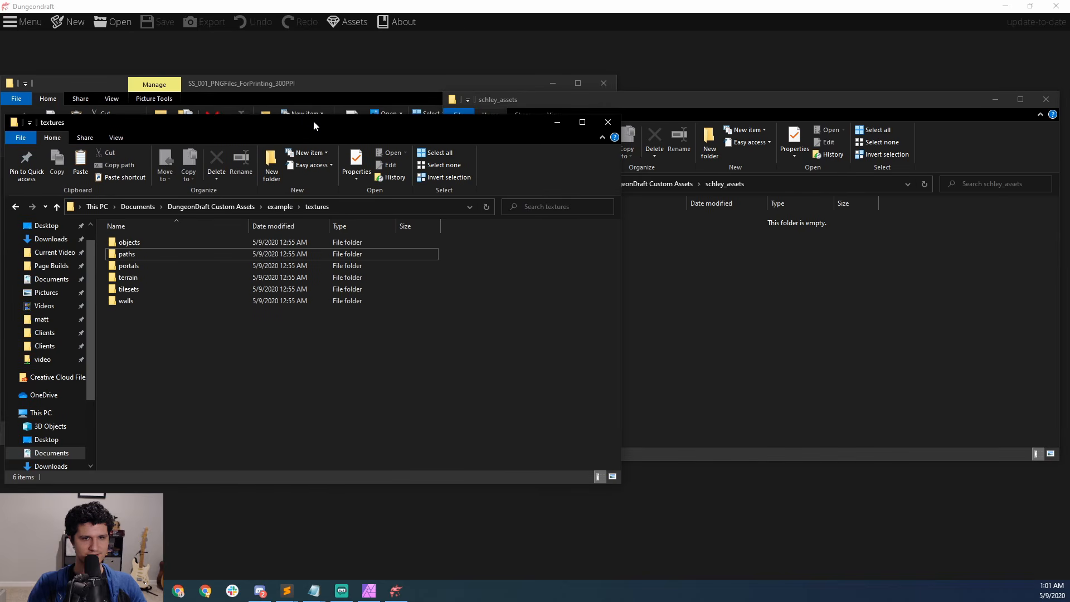
drag(658, 103, 659, 90)
click(277, 208)
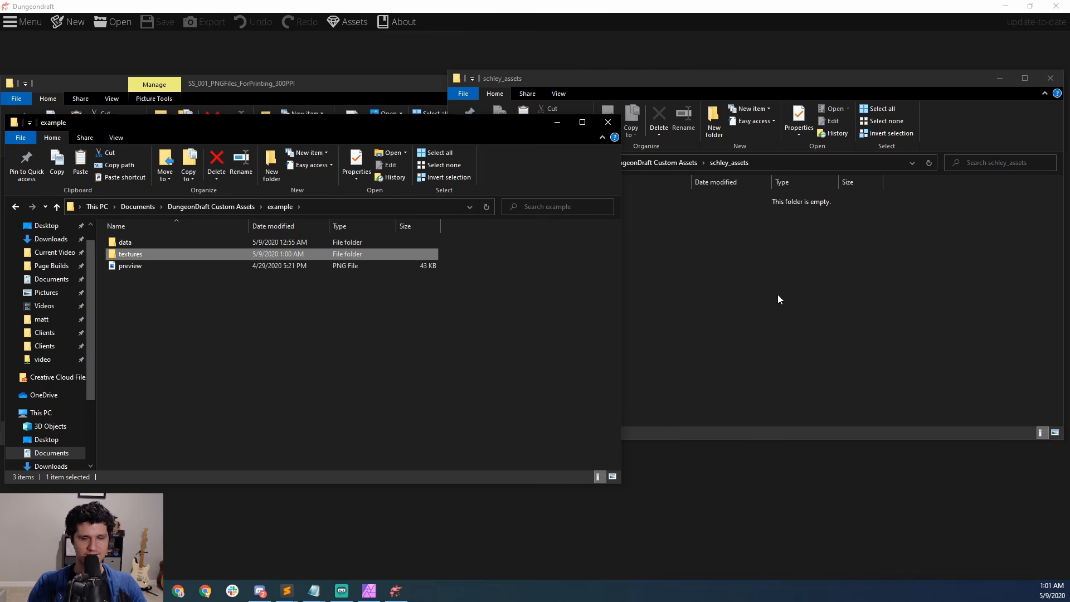
click(703, 268)
click(160, 255)
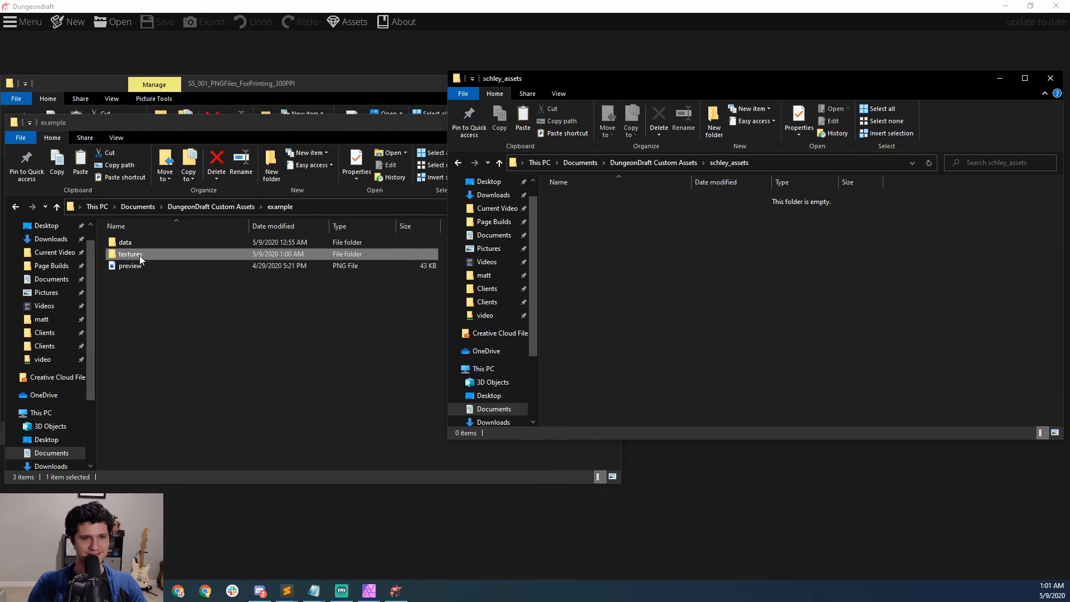
Step: Create two folders named data and textures inside schley_assets
right_click(613, 252)
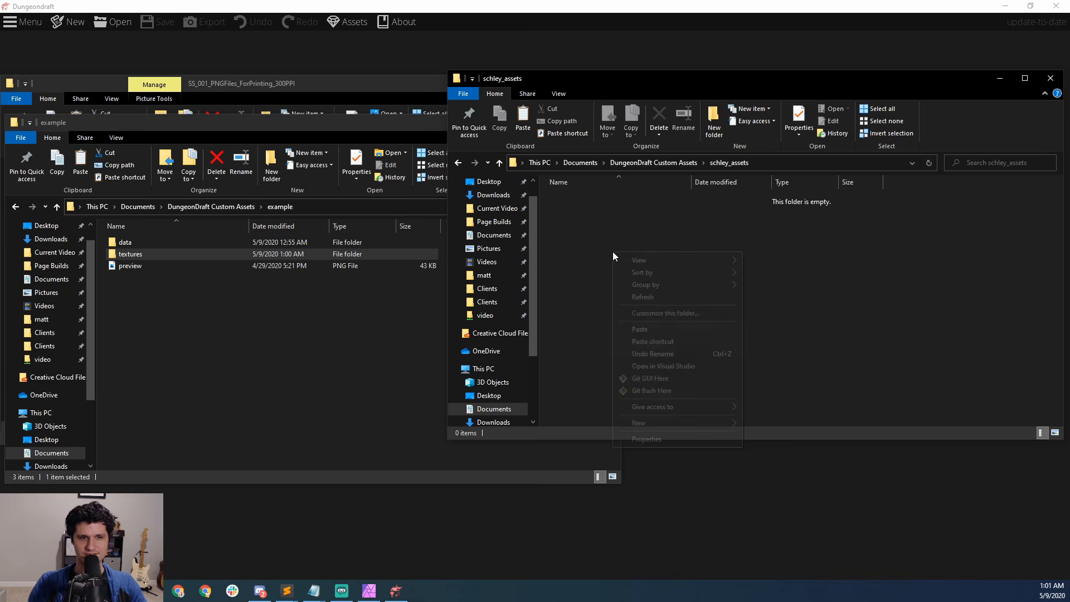
click(752, 423)
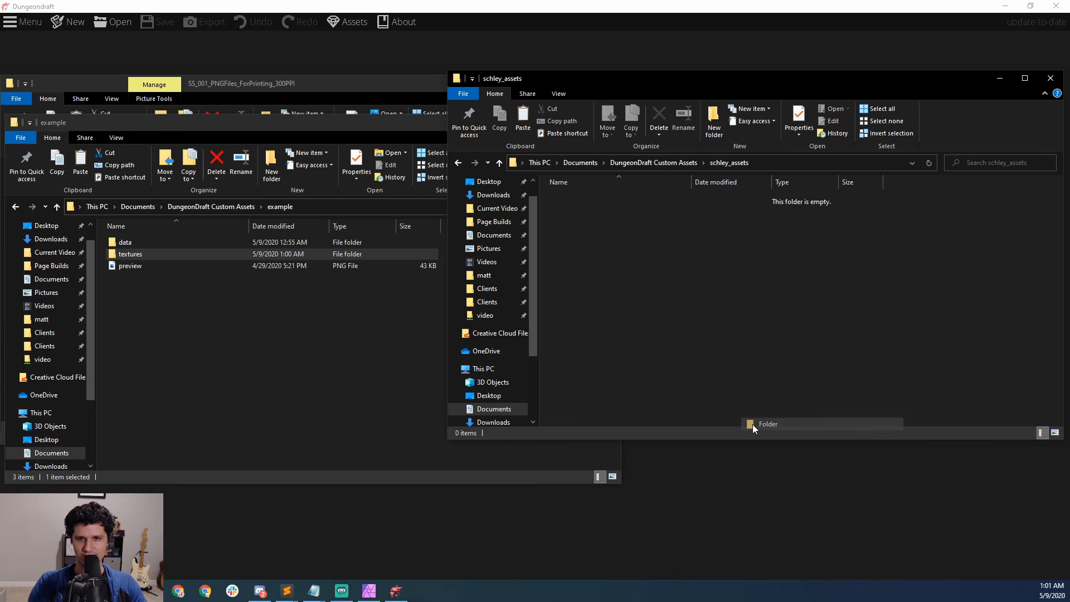
text(data)
key(Return)
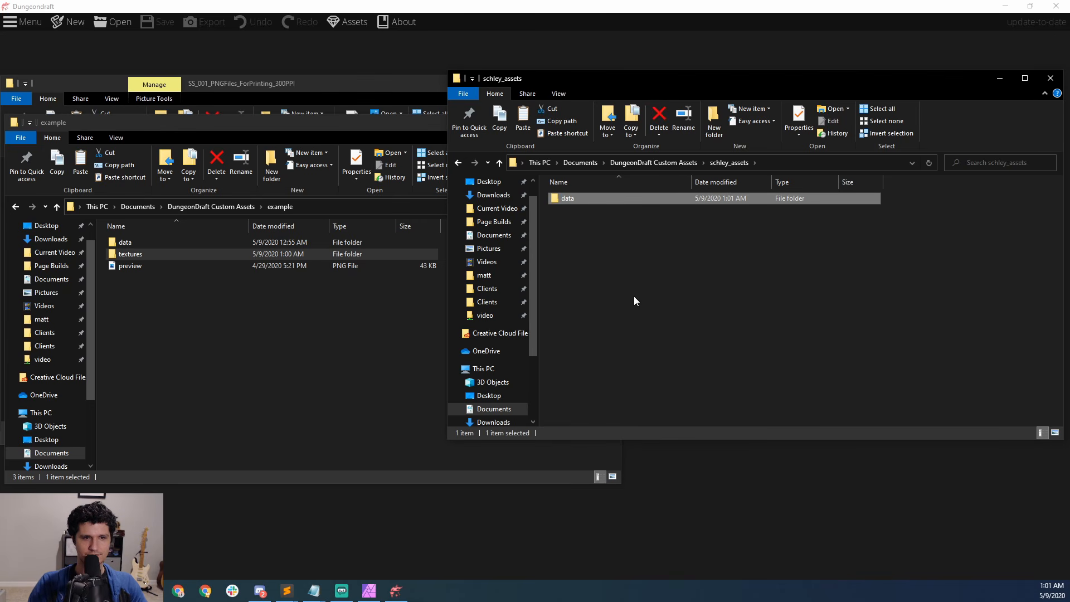
right_click(620, 261)
mouse_move(678, 433)
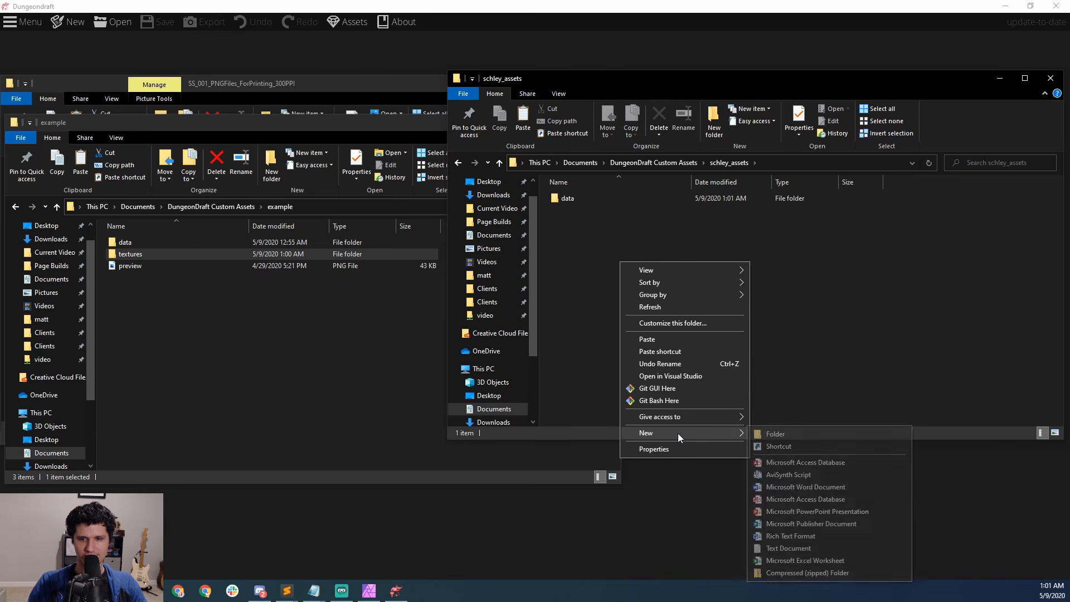
click(774, 433)
text(textures)
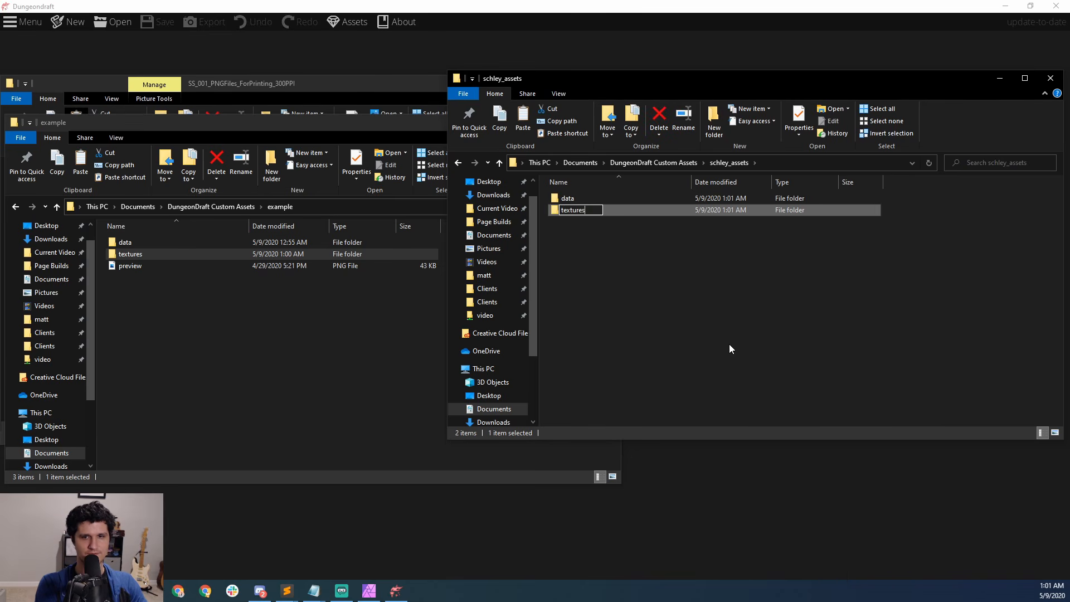
key(Return)
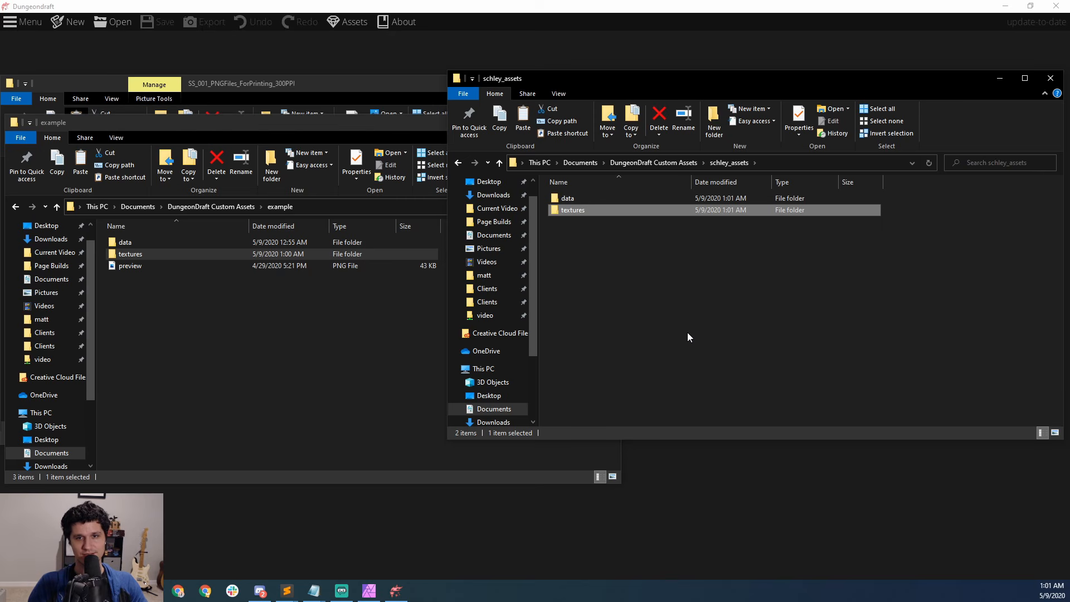
Step: Check the example pack's textures folder and create a folder named objects inside the textures folder of schley_assets
double_click(563, 209)
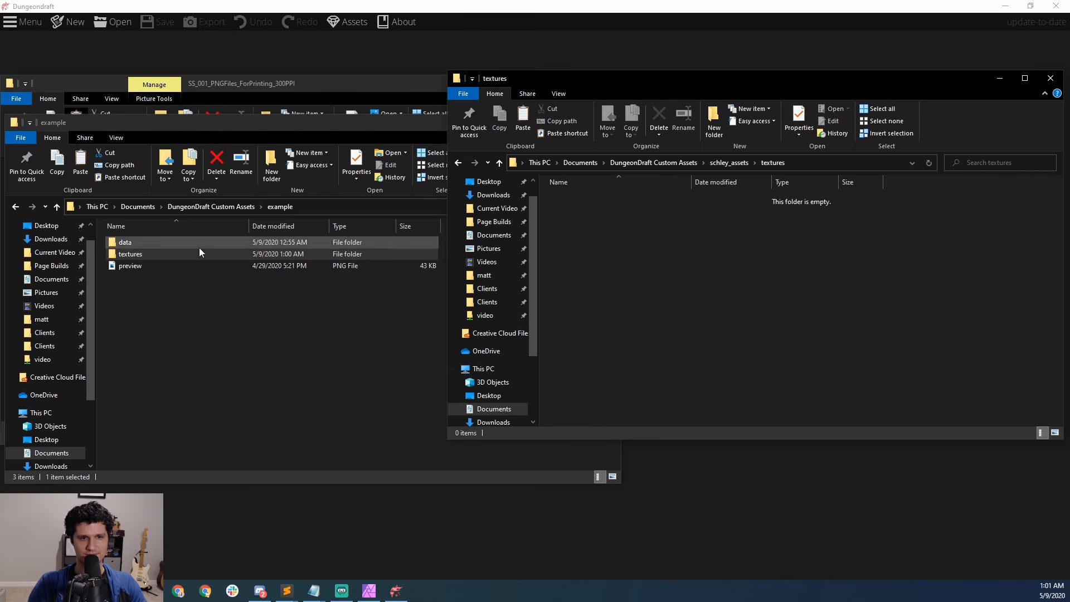
double_click(129, 254)
drag(361, 125, 0, 162)
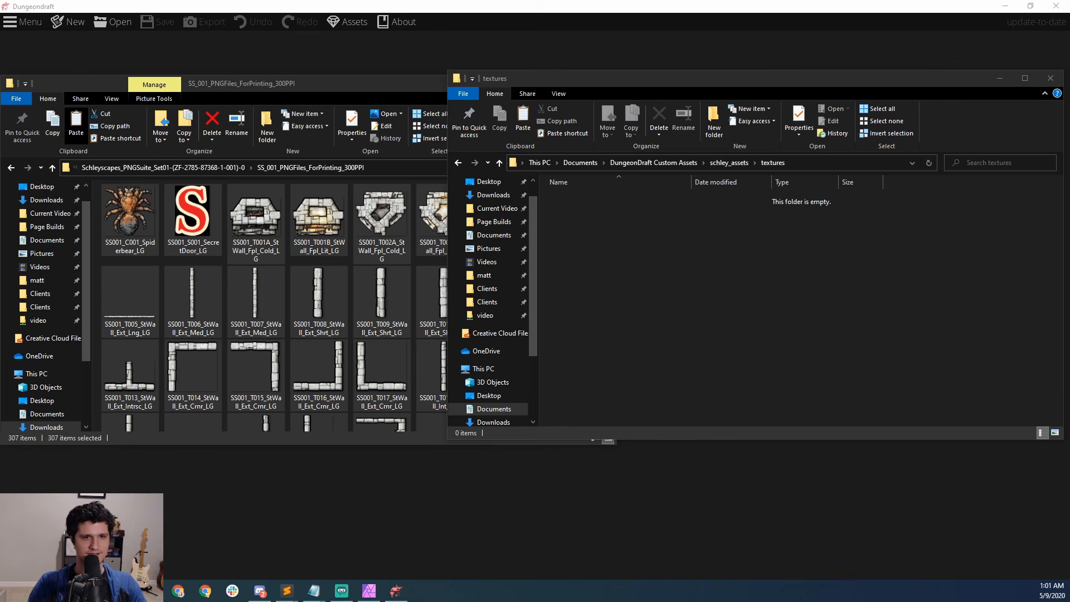
right_click(604, 231)
mouse_move(670, 402)
click(777, 409)
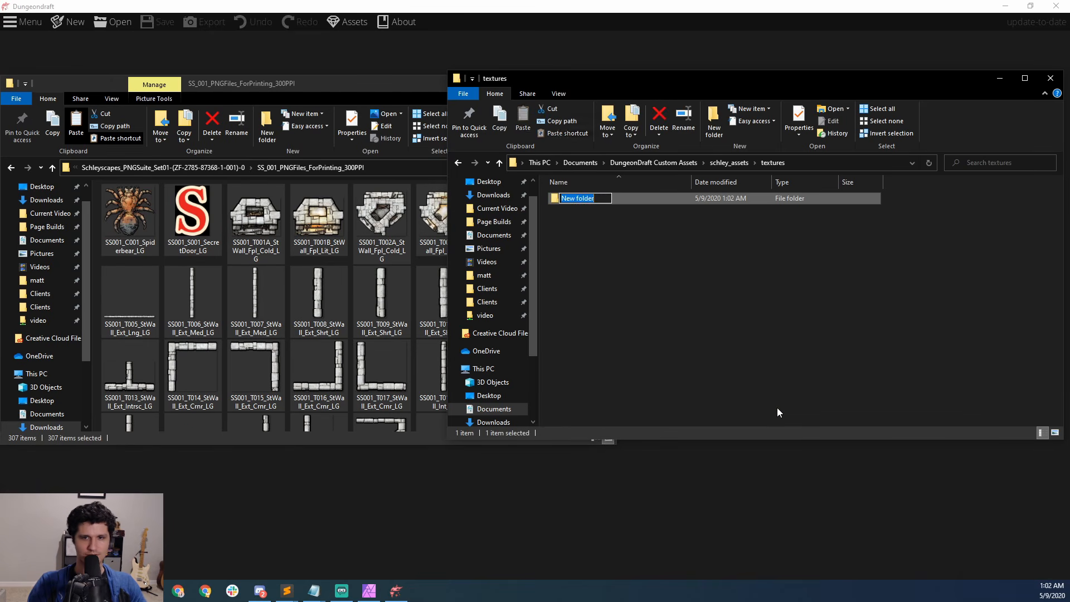
text(objec)
text(ts)
key(Return)
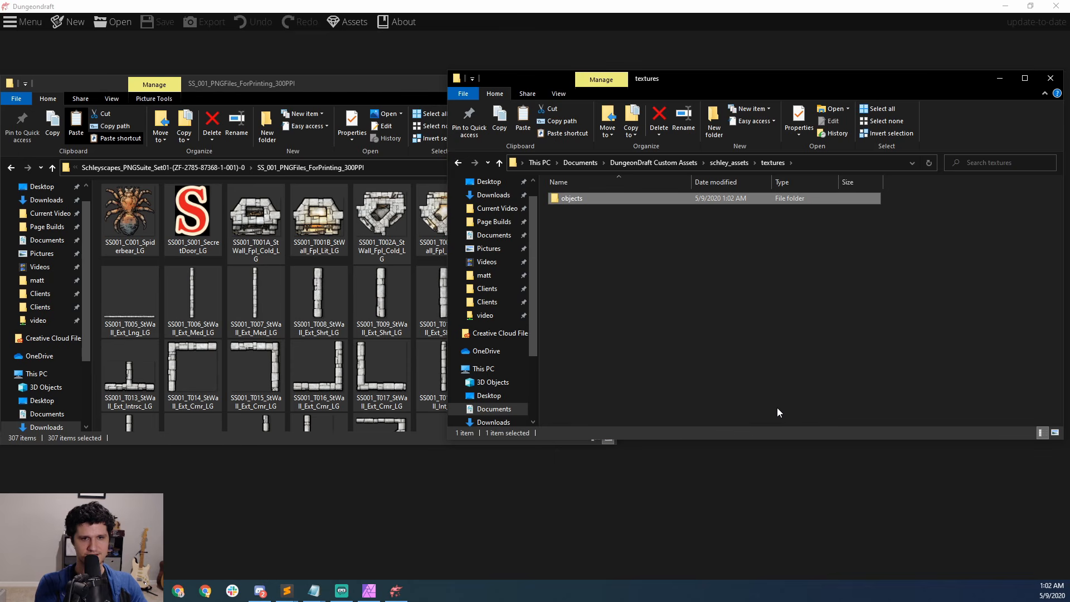
Step: Copy the first six source images, SS001_C001_Spiderbear_LG through SS001_T002B_StWall_Fpl_Lit_LG, into the schley_assets objects folder and open that folder
click(146, 216)
shift+click(447, 221)
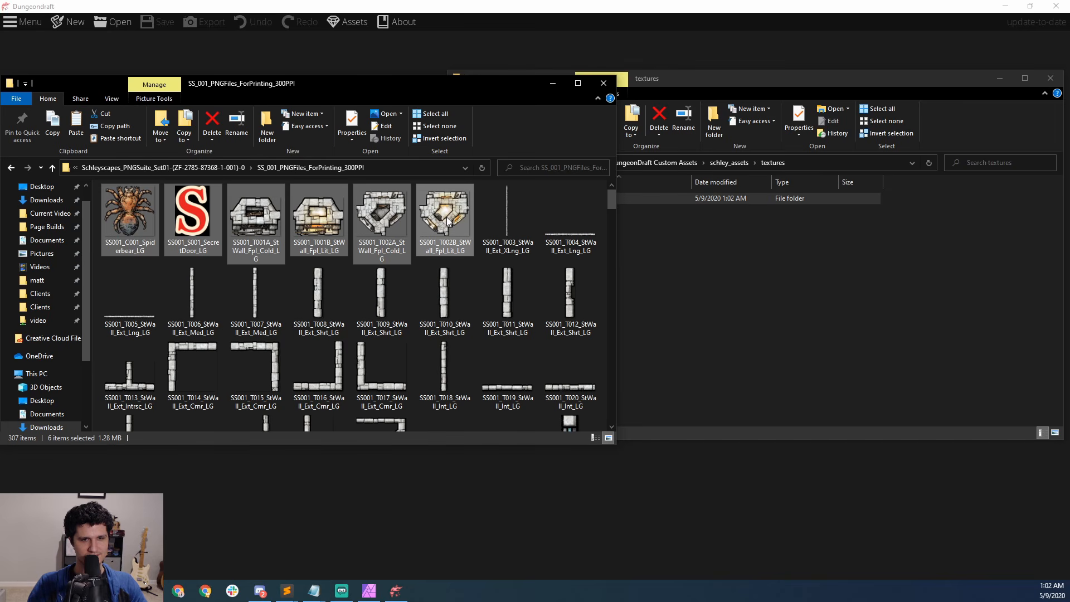
drag(447, 221, 583, 199)
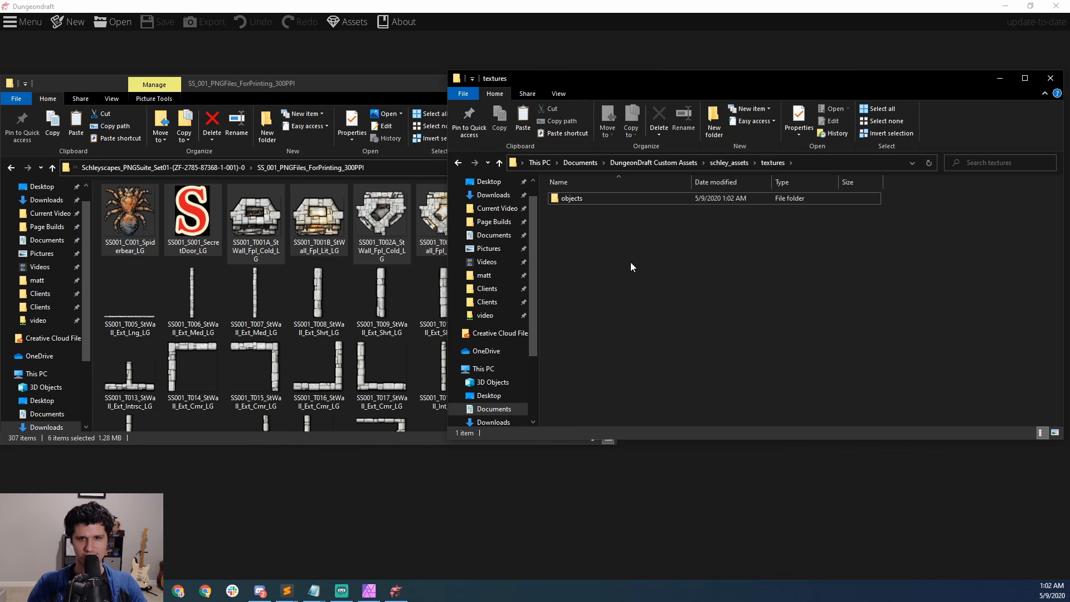
double_click(579, 202)
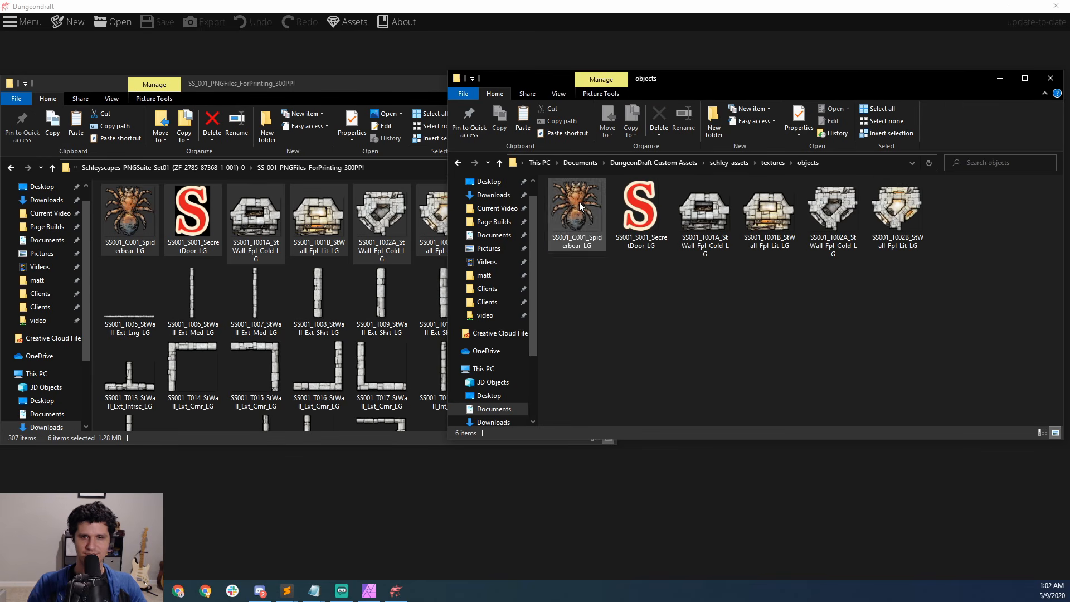
Step: Copy the source images from SS001_T049_Ground_Stairs_LG through SS001_T295_Junk_Cartwheel_LG into the objects folder of schley_assets
click(327, 231)
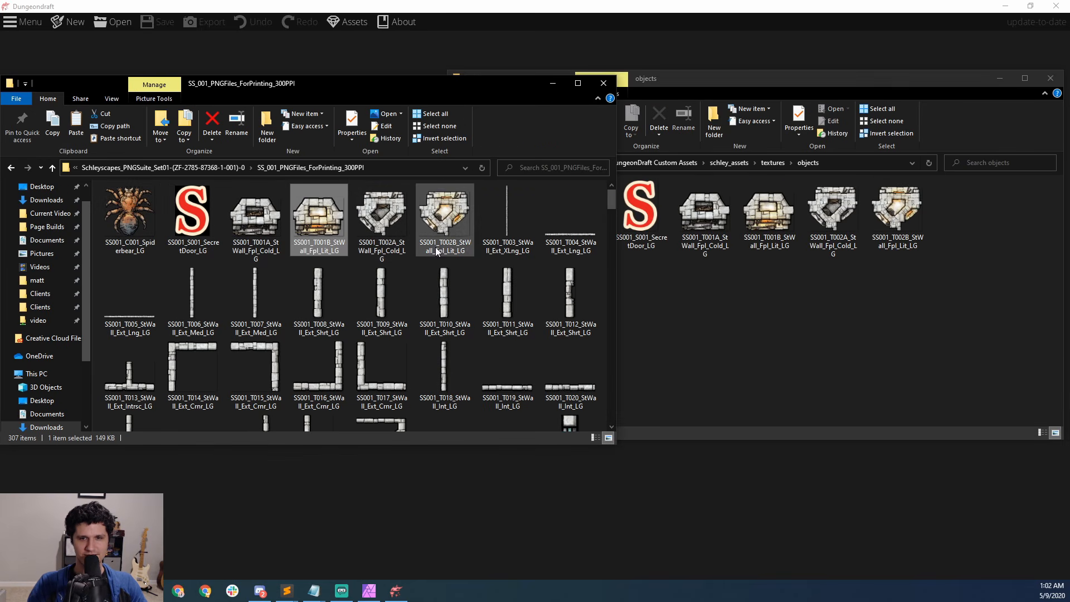
scroll(508, 259, down, 3)
scroll(315, 258, down, 3)
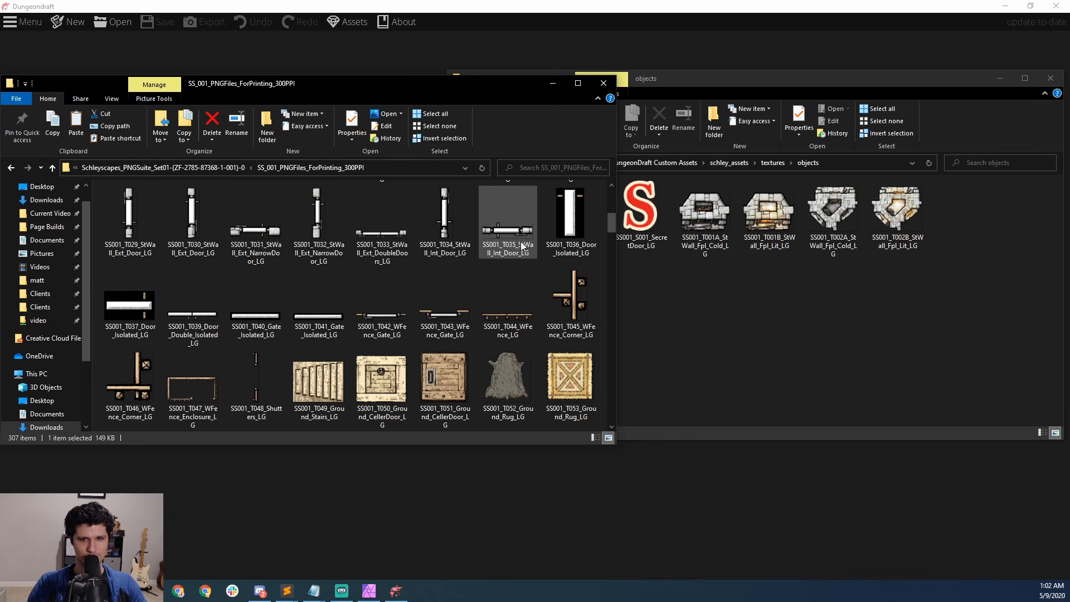
scroll(304, 253, down, 3)
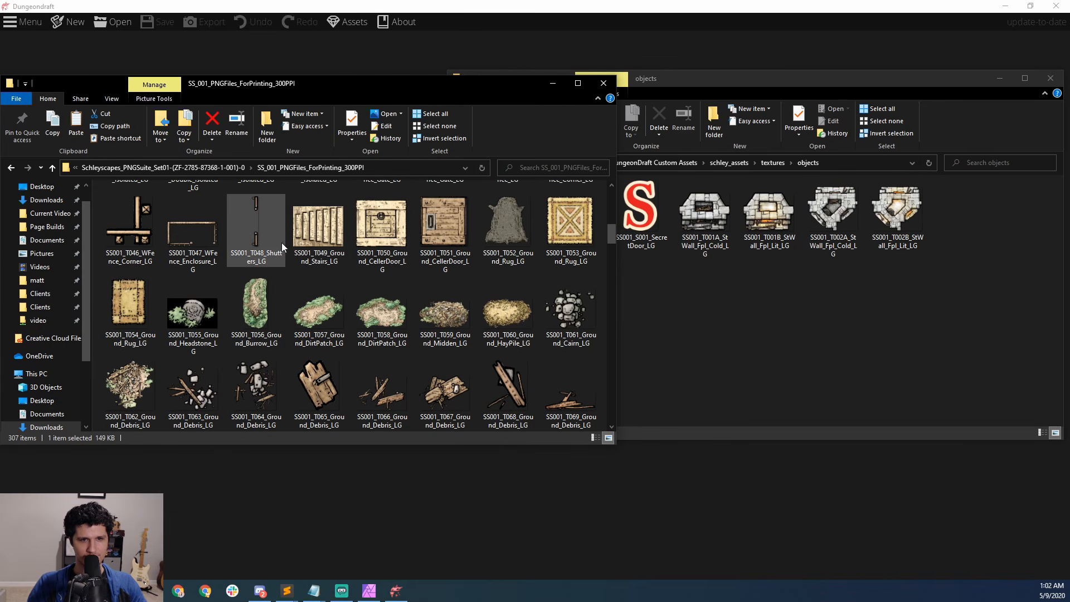
click(297, 233)
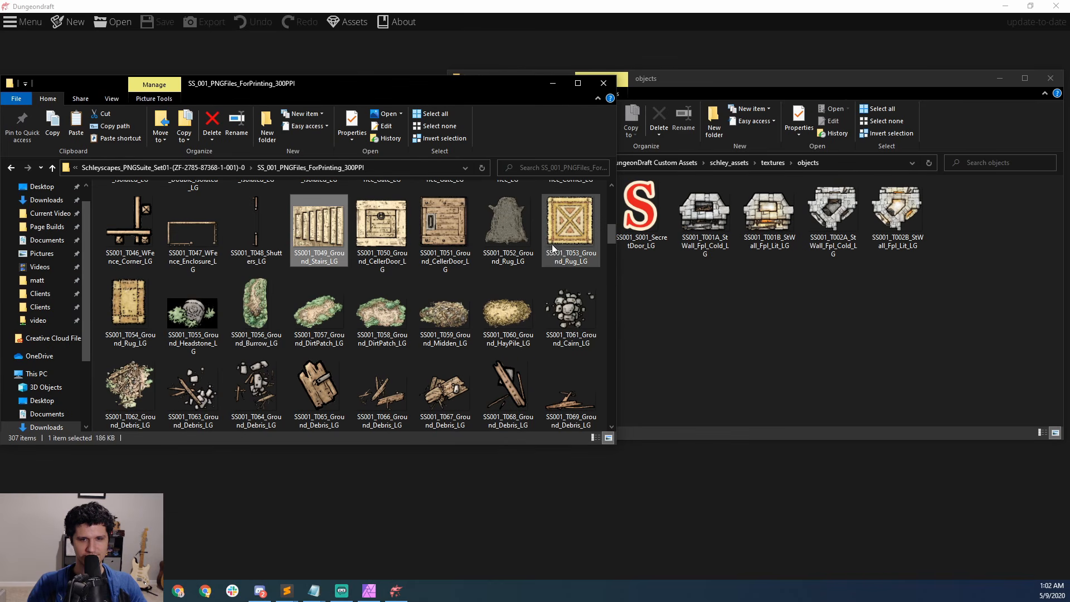
drag(613, 230, 611, 420)
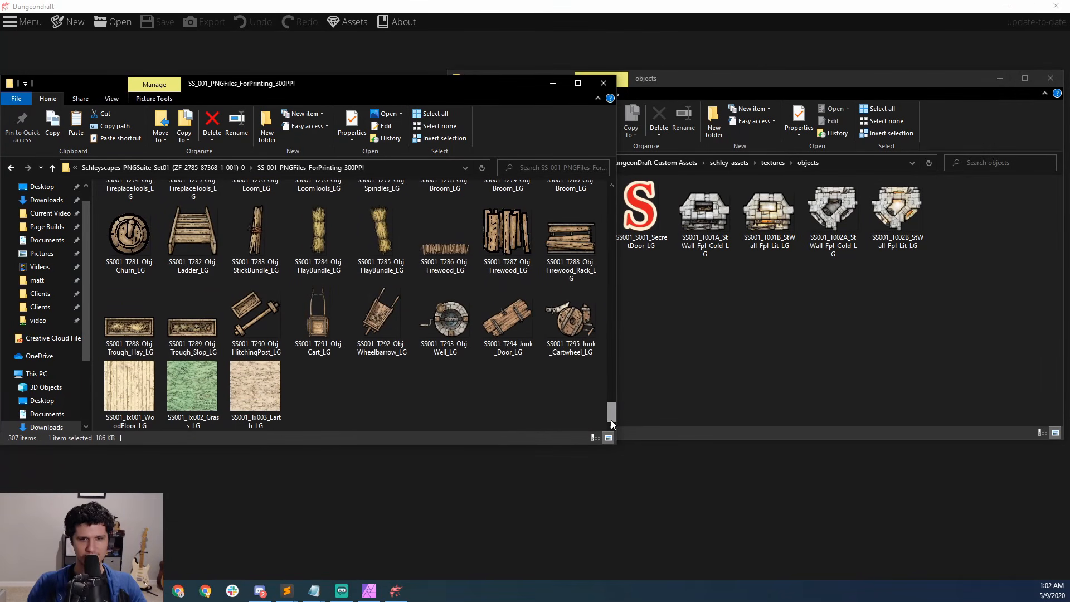
shift+click(568, 314)
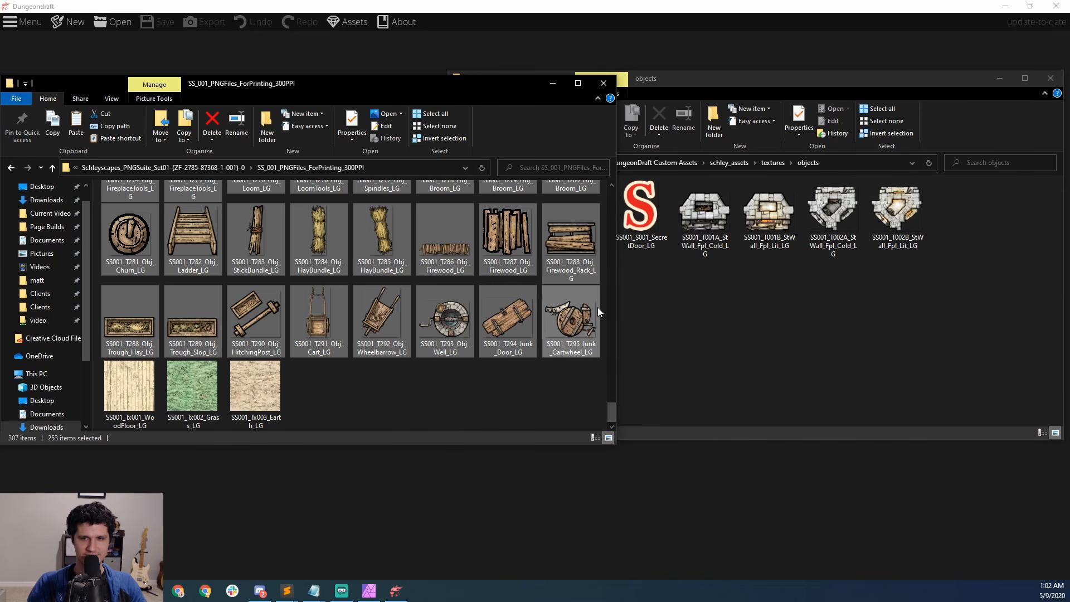
click(792, 305)
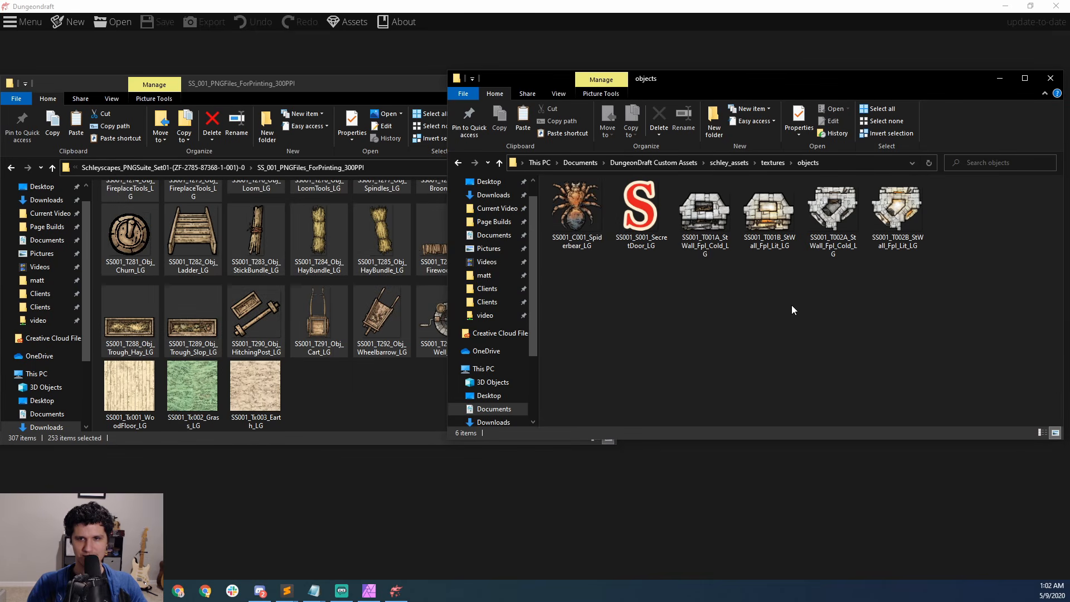
key(ctrl+v)
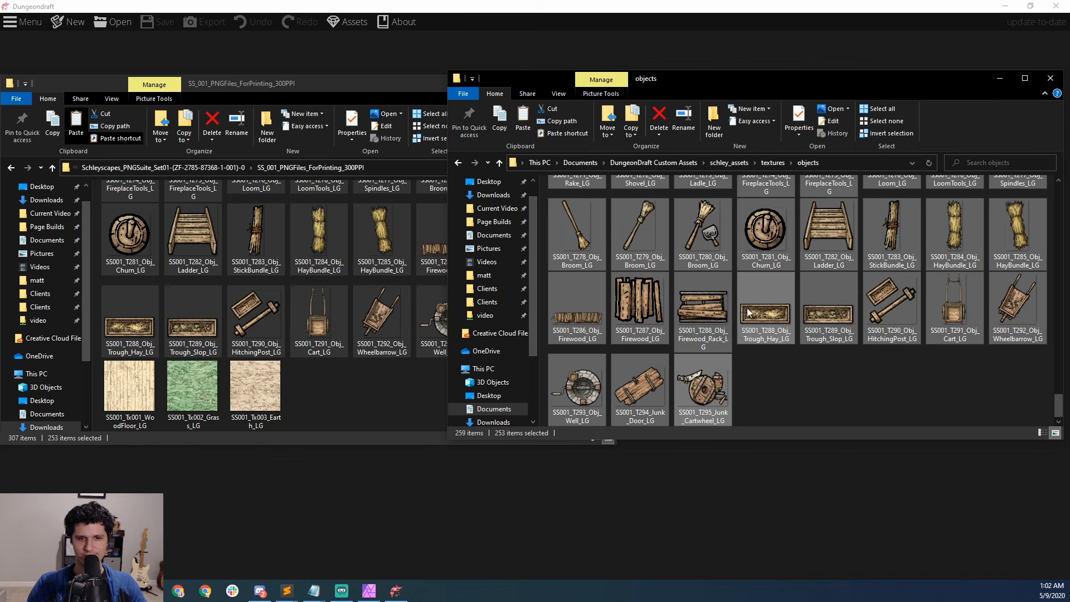
click(389, 375)
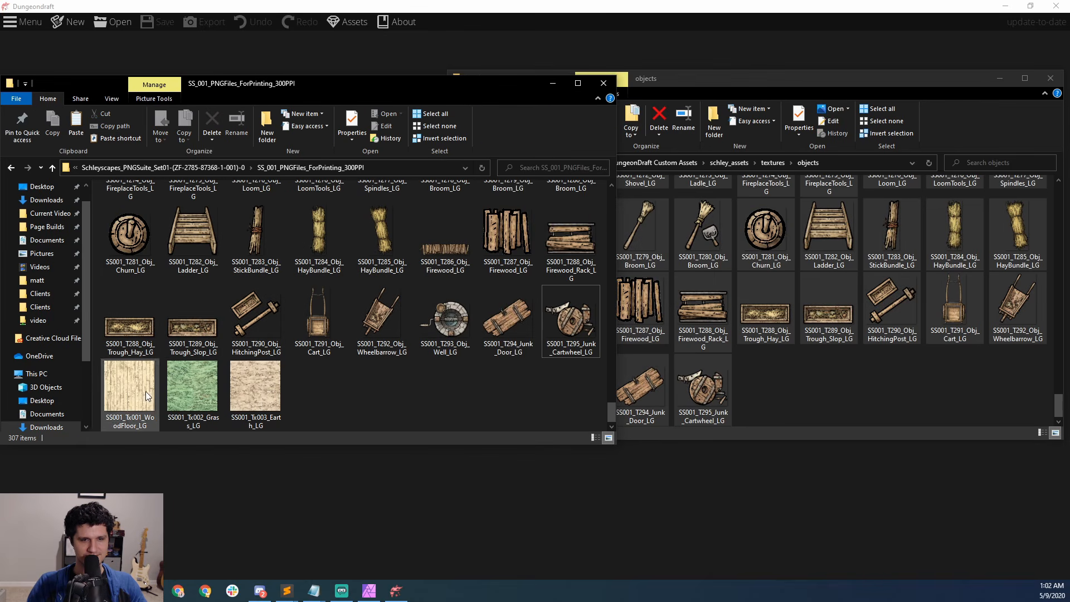
drag(312, 390, 178, 386)
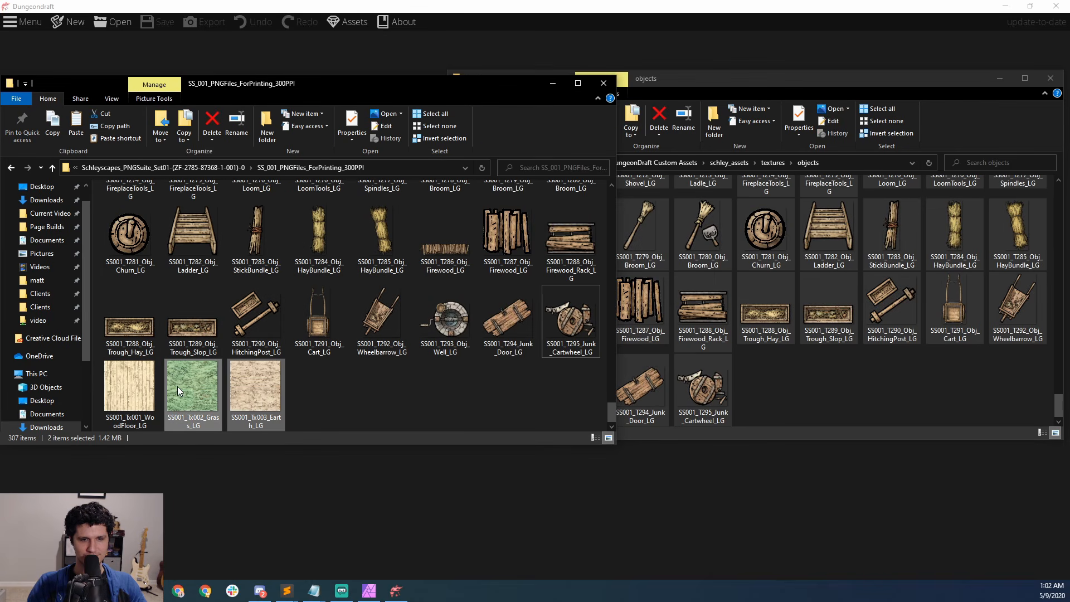
click(120, 386)
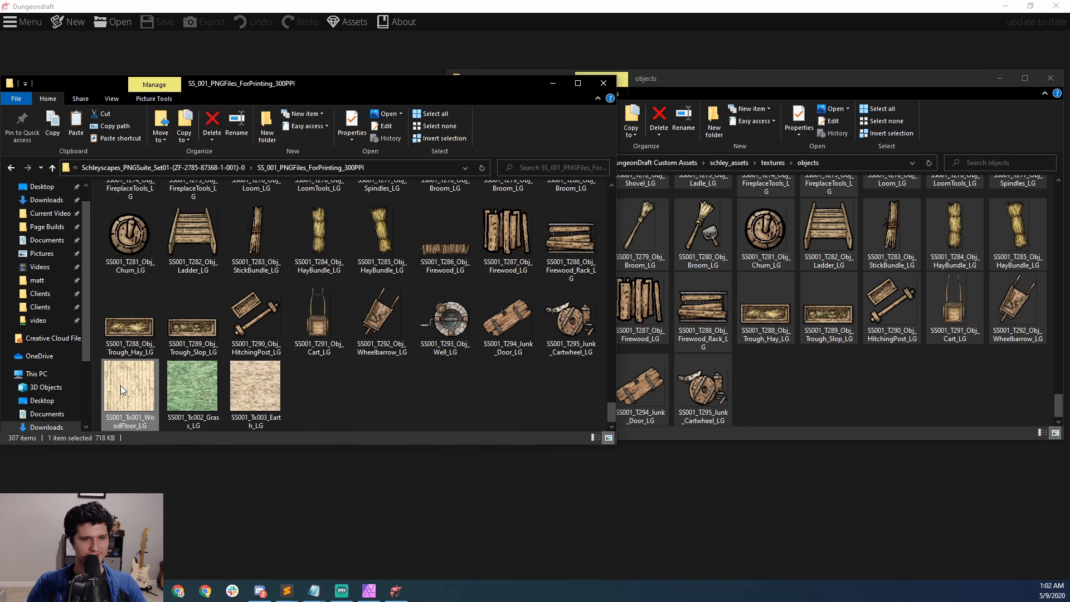
click(422, 393)
click(834, 381)
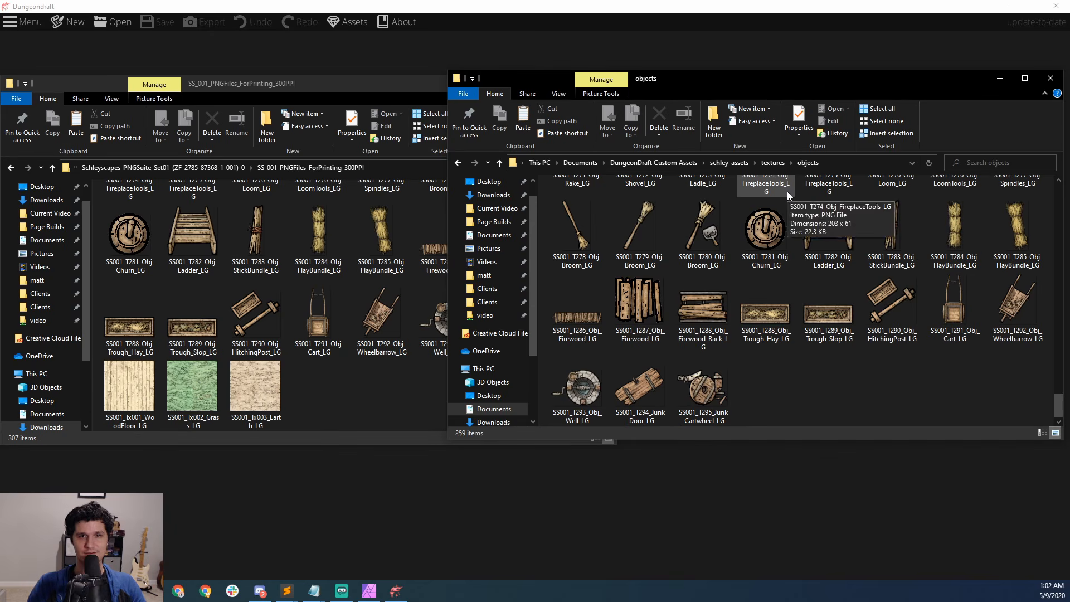
Step: Create a folder named terrain inside the textures folder of schley_assets
click(777, 159)
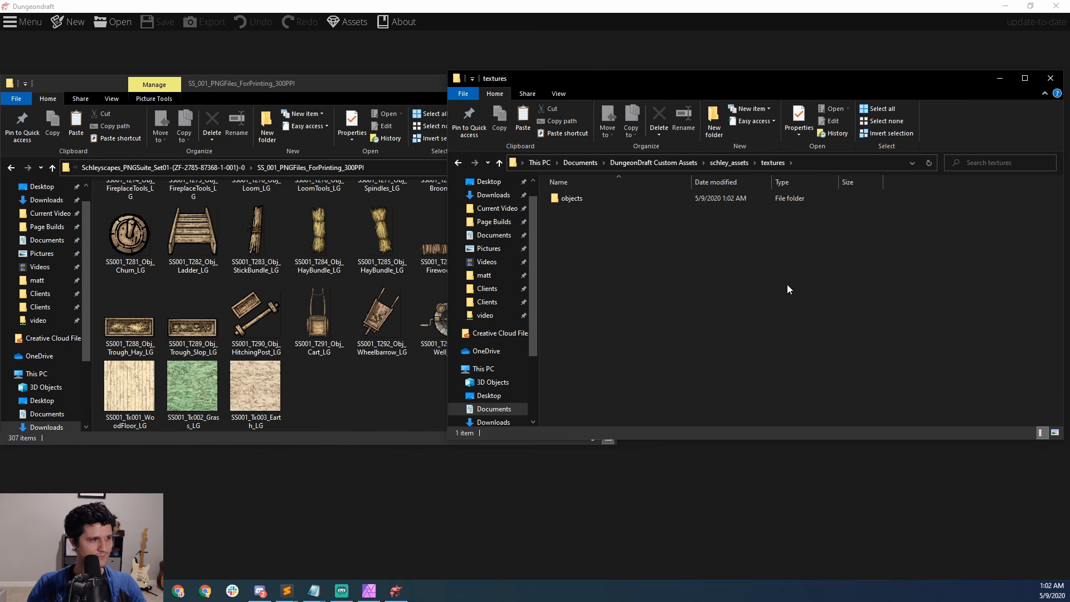
right_click(587, 233)
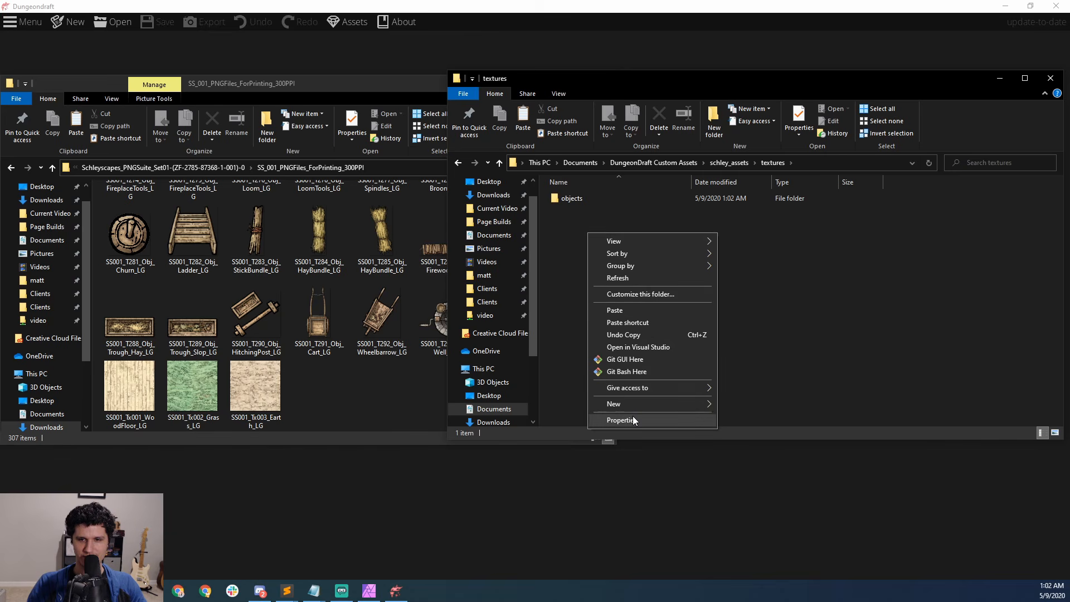
mouse_move(633, 403)
click(743, 405)
text(terrain)
key(Return)
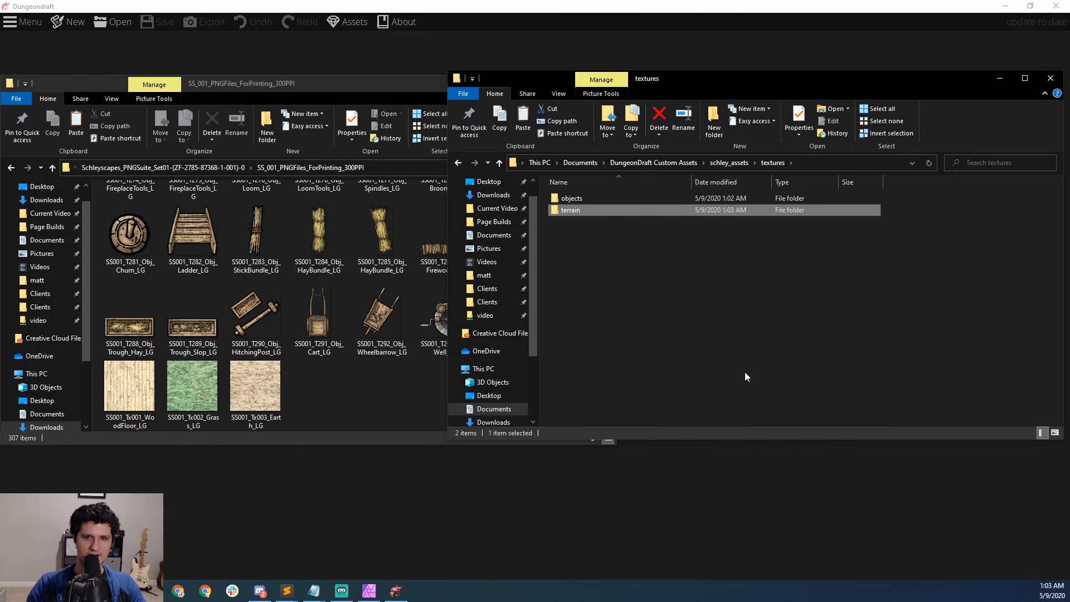
Step: Copy the grass and earth images, SS001_Tx002_Grass_LG and SS001_Tx003_Earth_LG, into the new terrain folder
double_click(567, 209)
drag(349, 391, 195, 380)
key(ctrl+c)
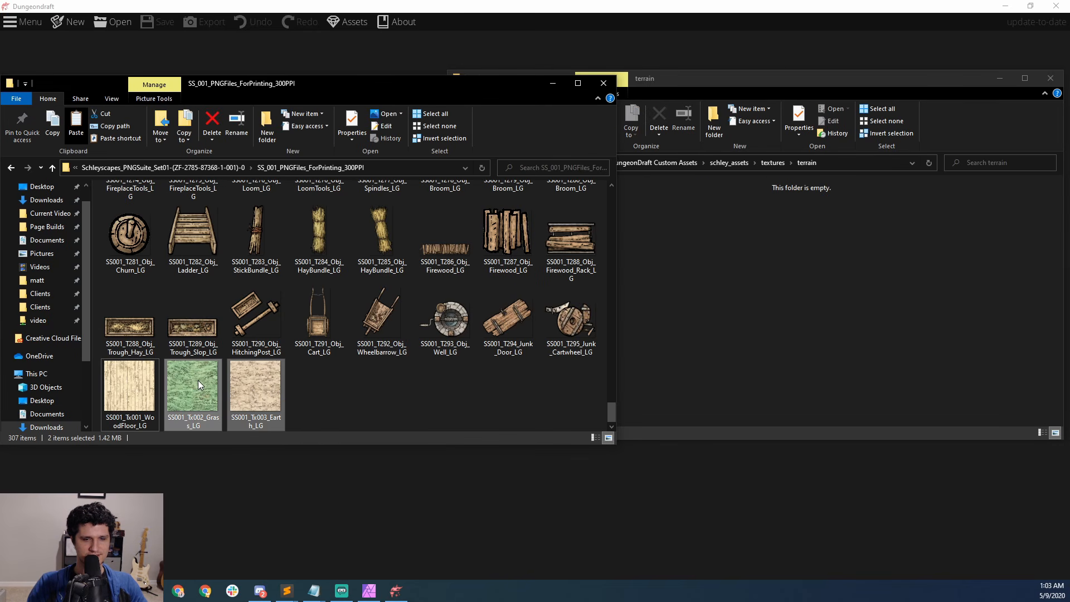
click(780, 303)
key(ctrl+v)
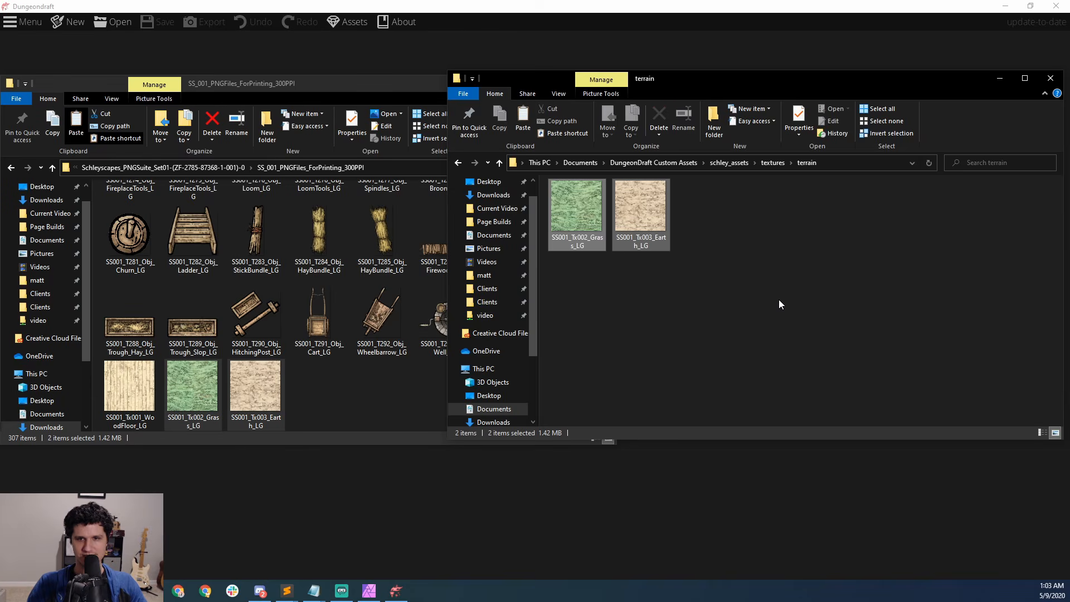
Step: Create a folder named tilesets inside the textures folder of schley_assets
click(767, 161)
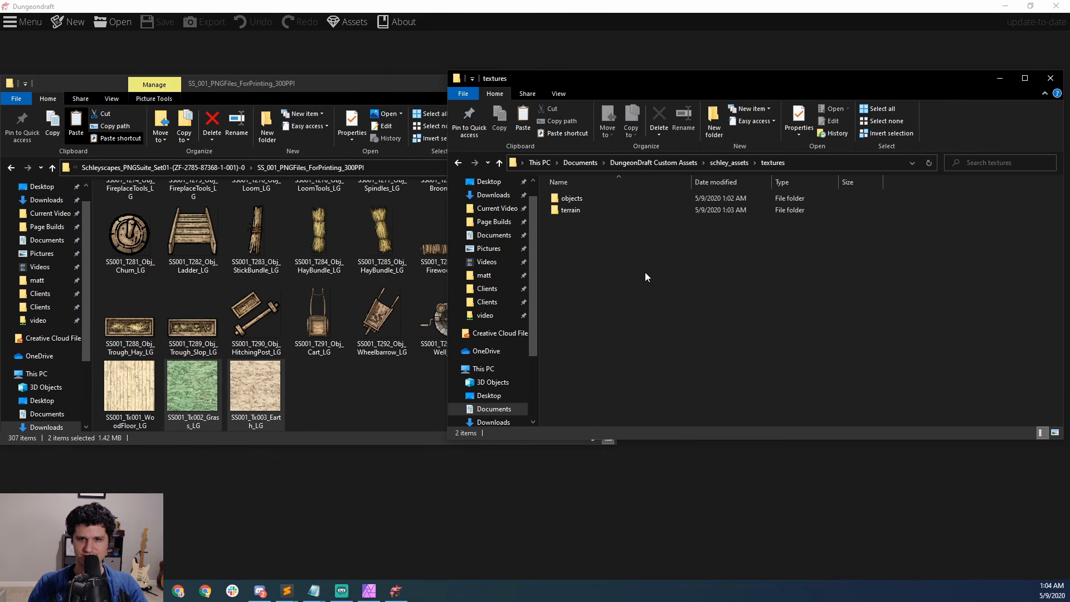
right_click(579, 251)
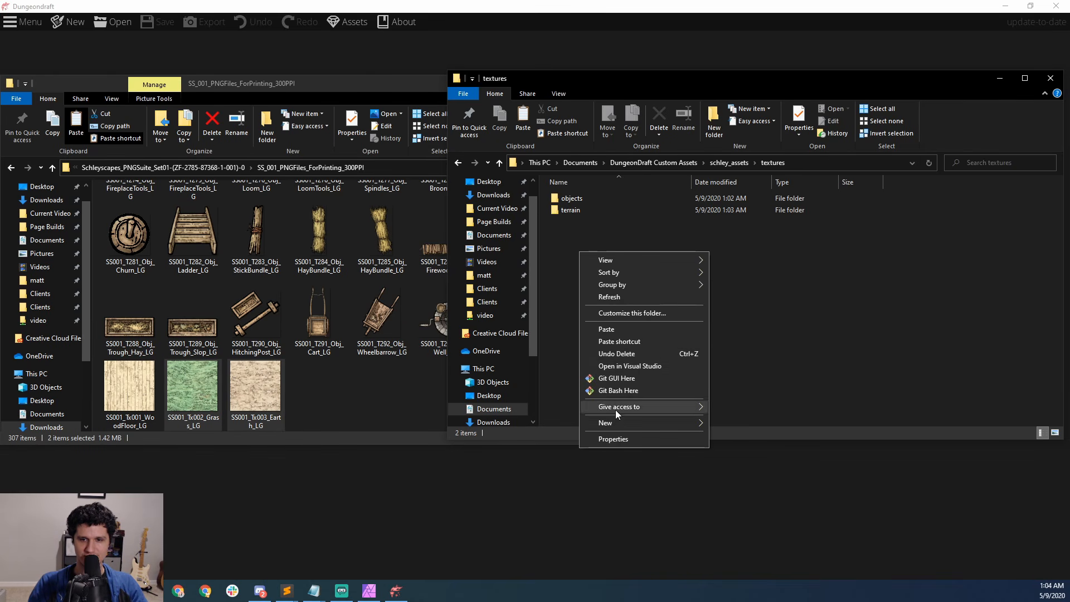
mouse_move(616, 421)
click(734, 423)
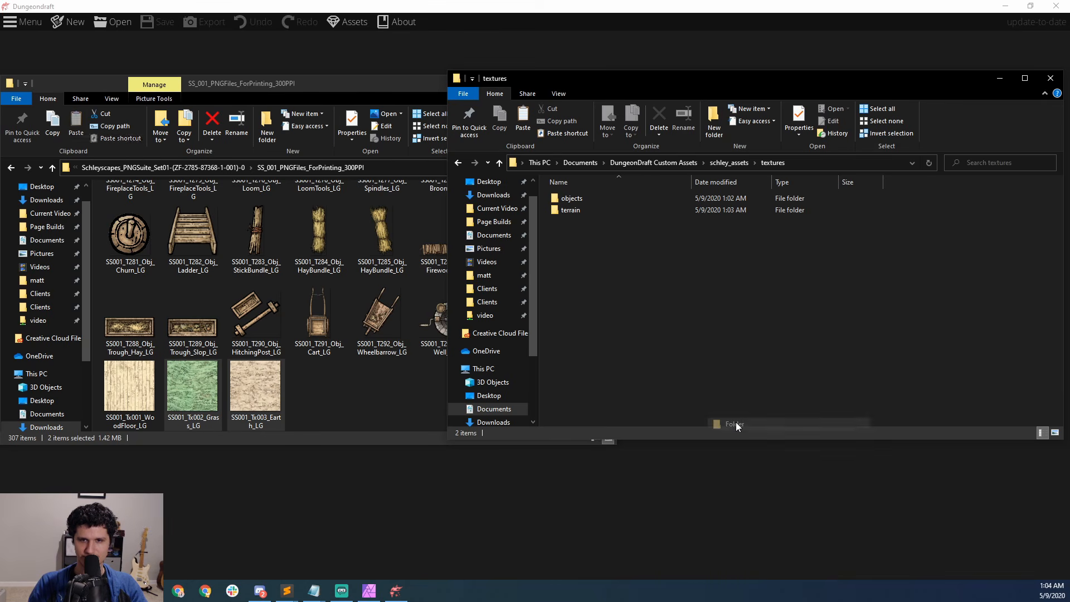
text(tilesets)
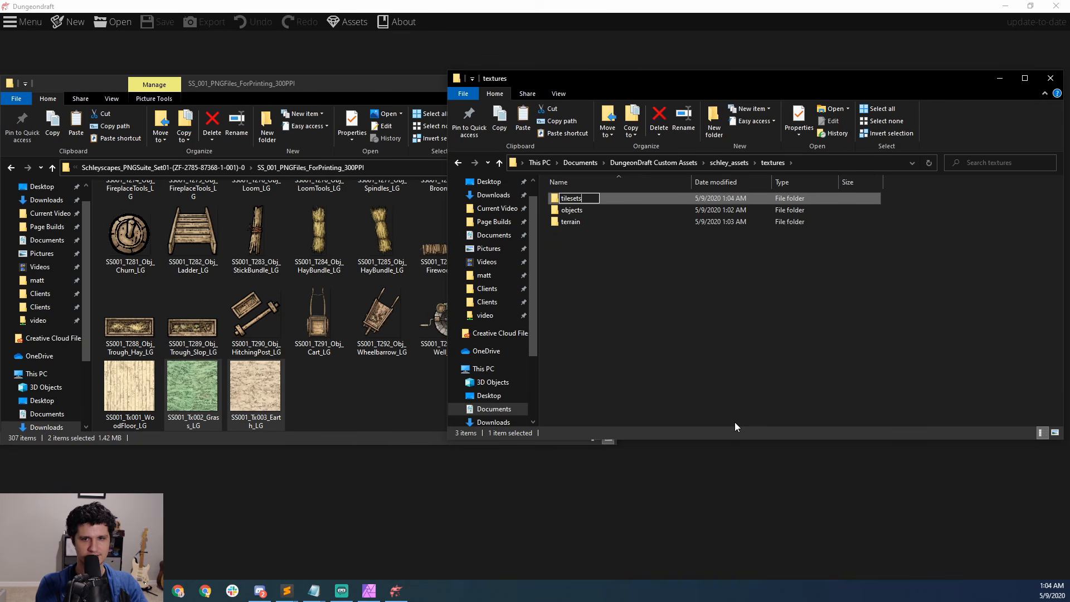
key(Return)
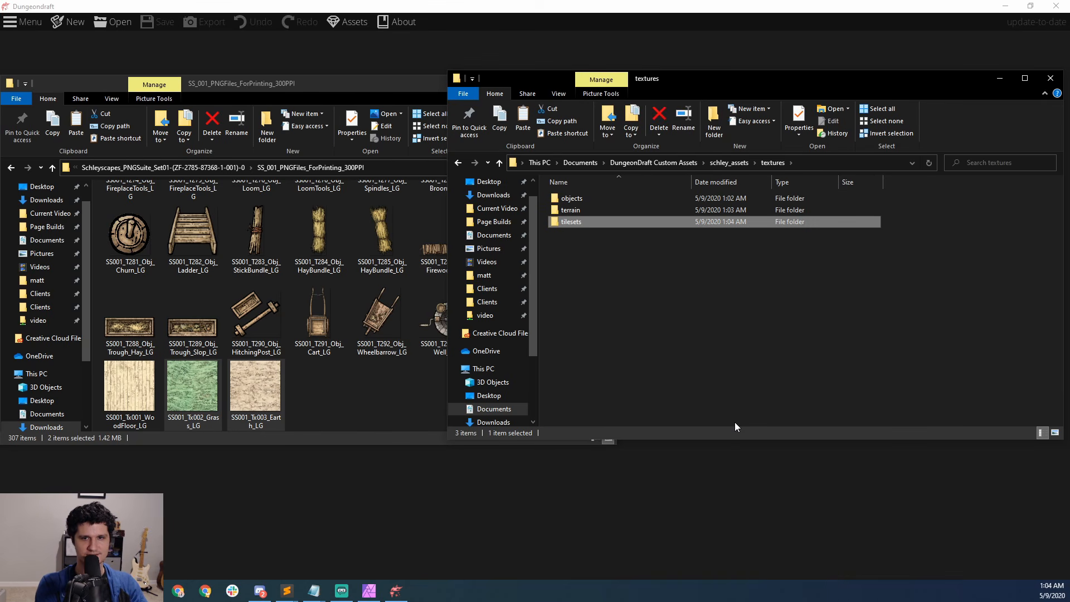
Step: Copy the wood floor image SS001_Tx001_WoodFloor_LG into the tilesets folder under textures
double_click(560, 224)
click(136, 379)
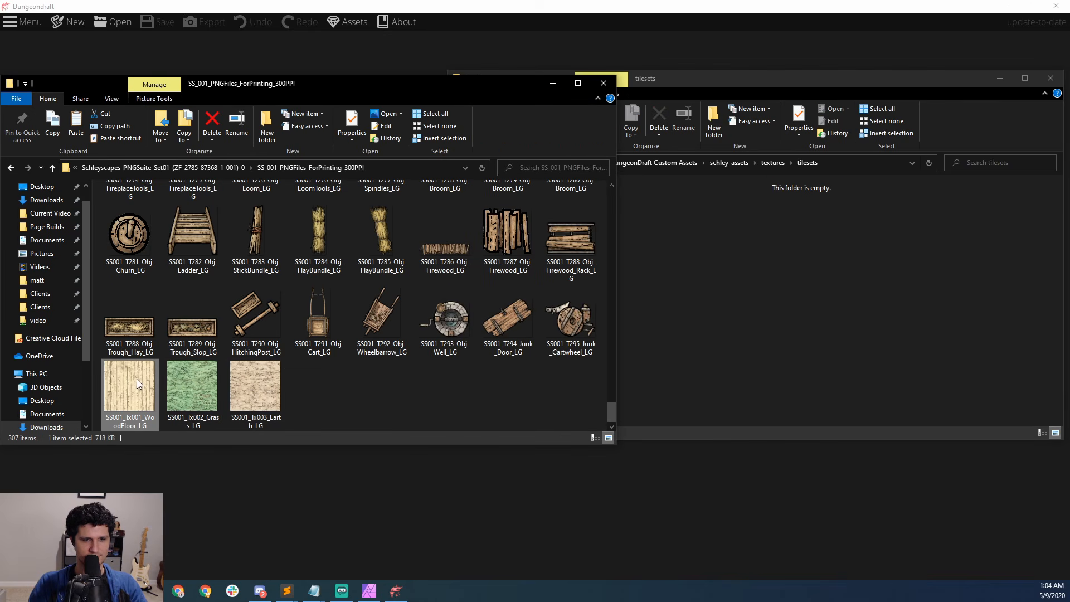
drag(136, 378, 857, 283)
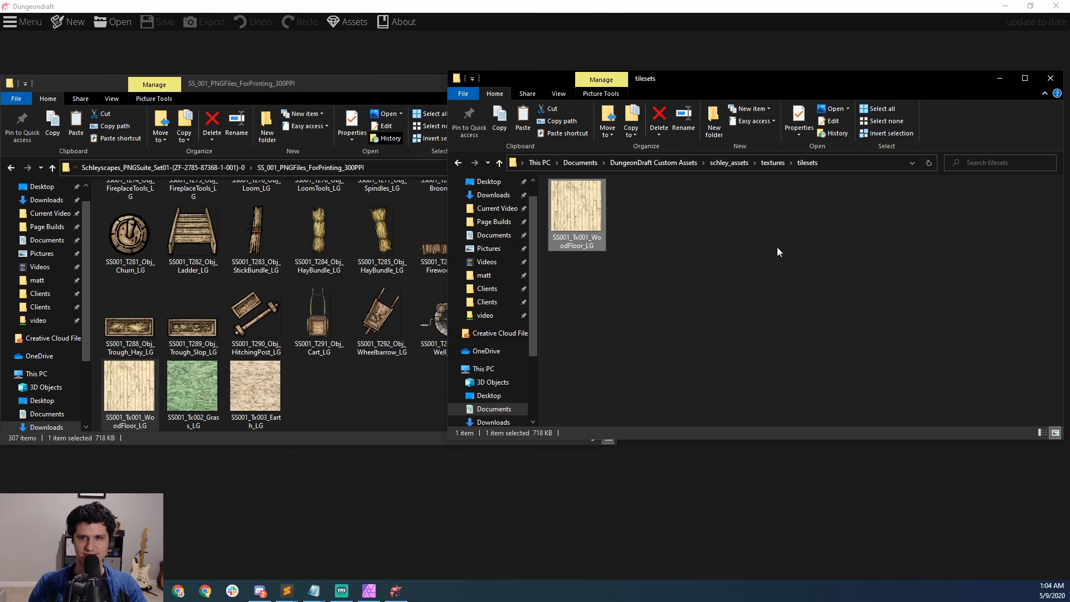
Step: Open the data folder of schley_assets and the example pack's data folder side by side as a structure reference
click(730, 163)
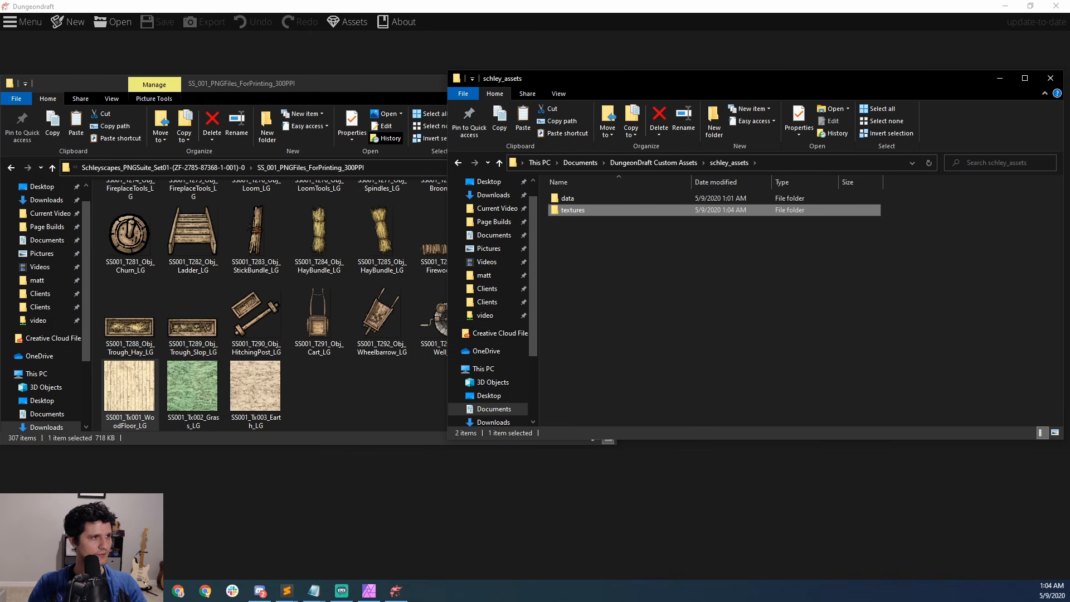
drag(1069, 98, 226, 91)
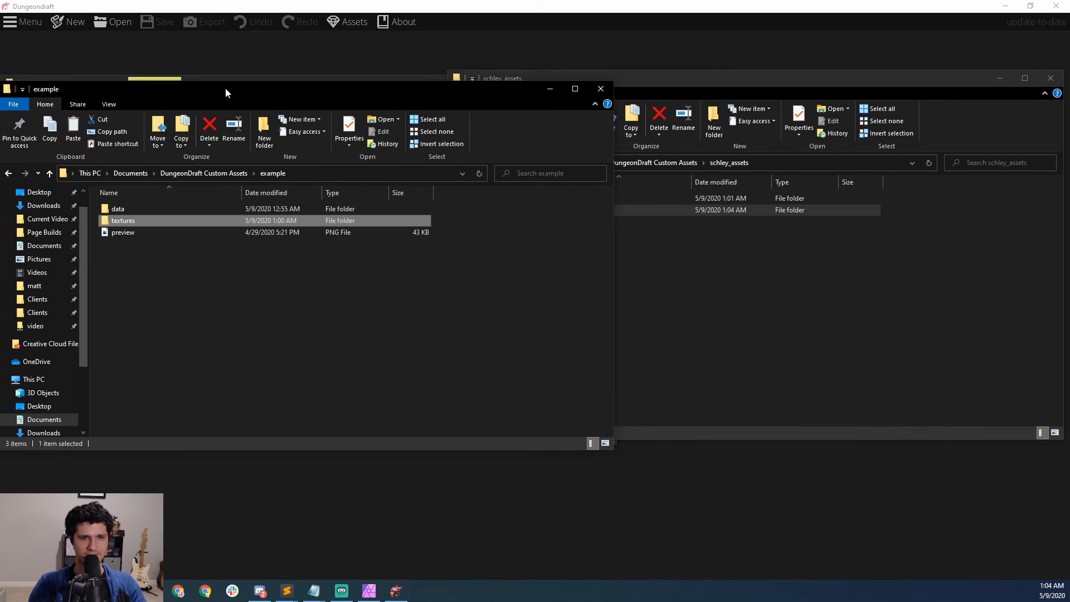
double_click(126, 207)
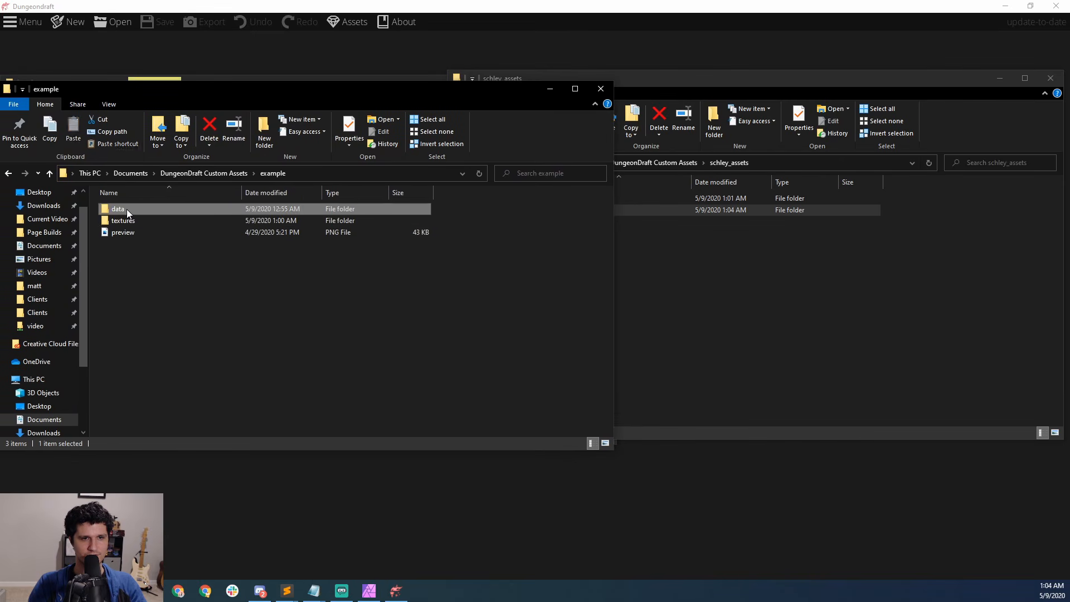
click(740, 265)
double_click(589, 199)
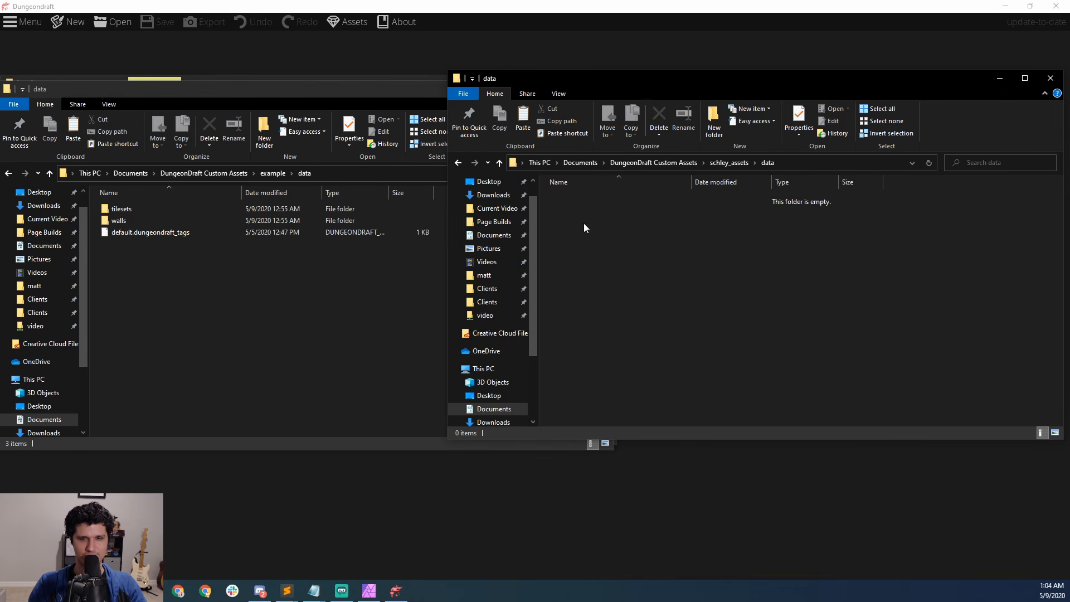
Step: Create a folder named tilesets inside the data folder of schley_assets
right_click(584, 225)
mouse_move(633, 393)
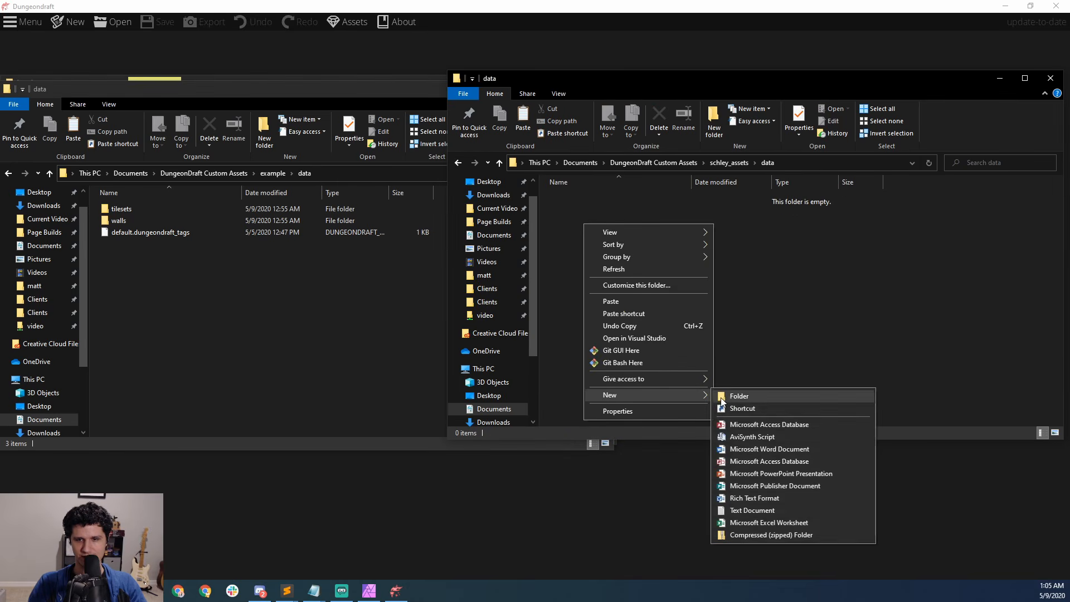
click(721, 399)
text(tilesets)
key(Return)
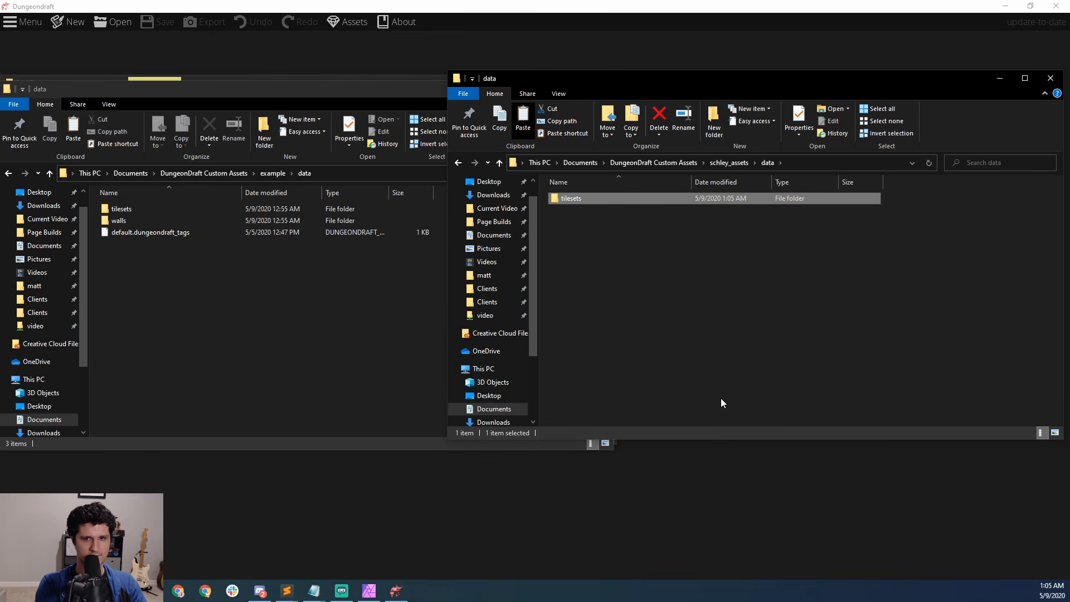
Step: Copy tileset_simple.dungeondraft_tileset from the example pack's data/tilesets folder into the data/tilesets folder of schley_assets
double_click(566, 204)
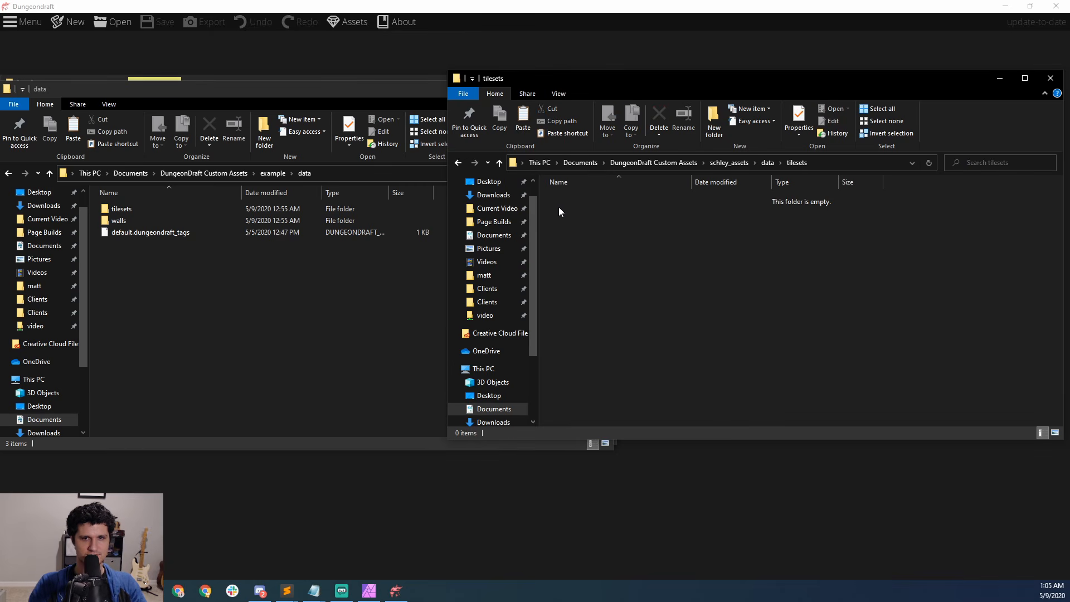
double_click(117, 210)
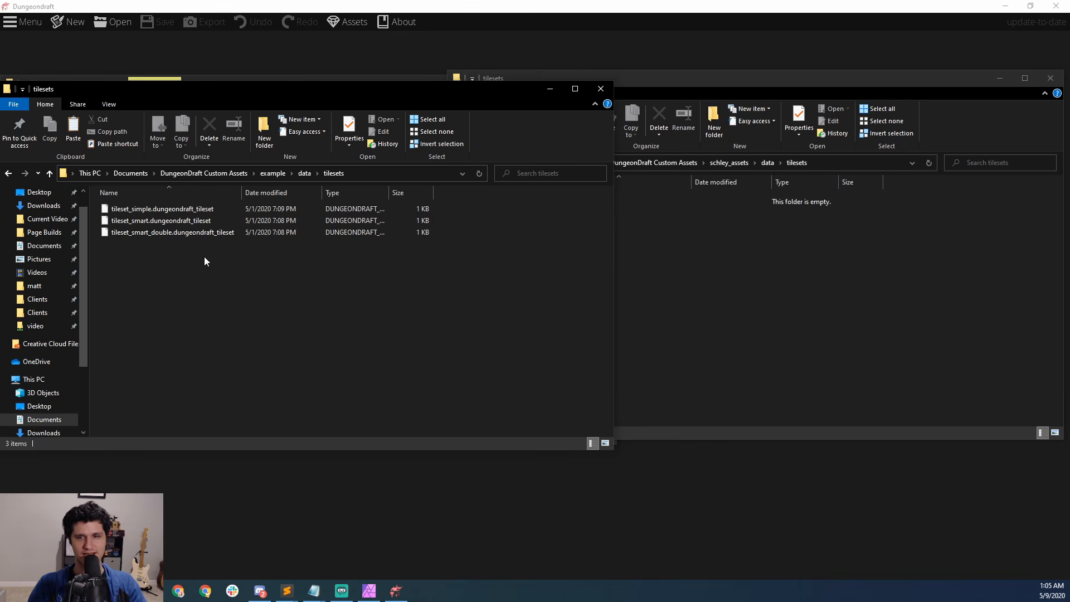
click(142, 209)
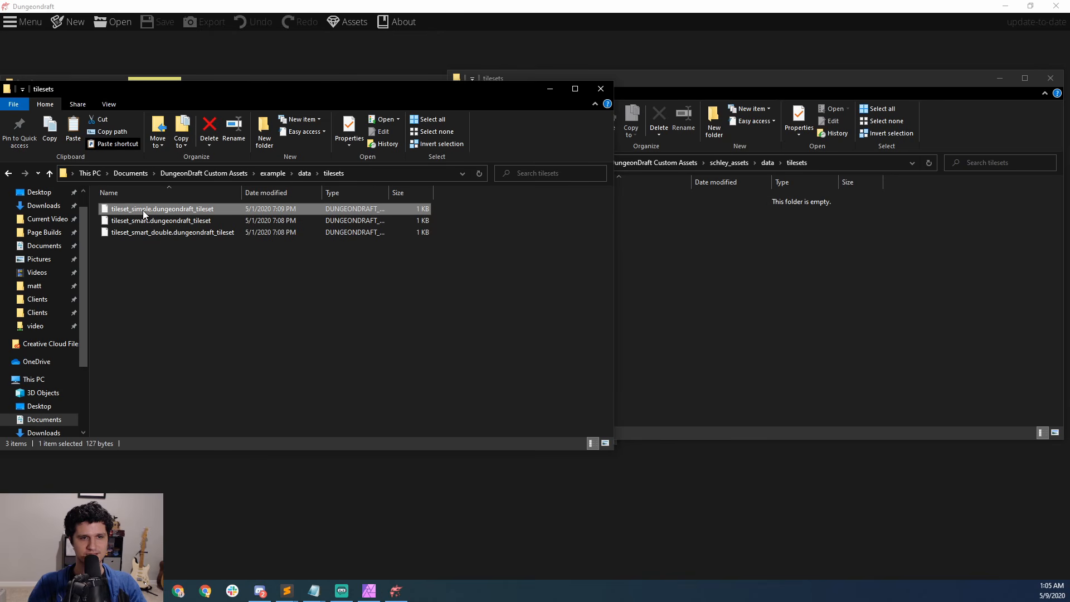
click(780, 263)
key(ctrl+v)
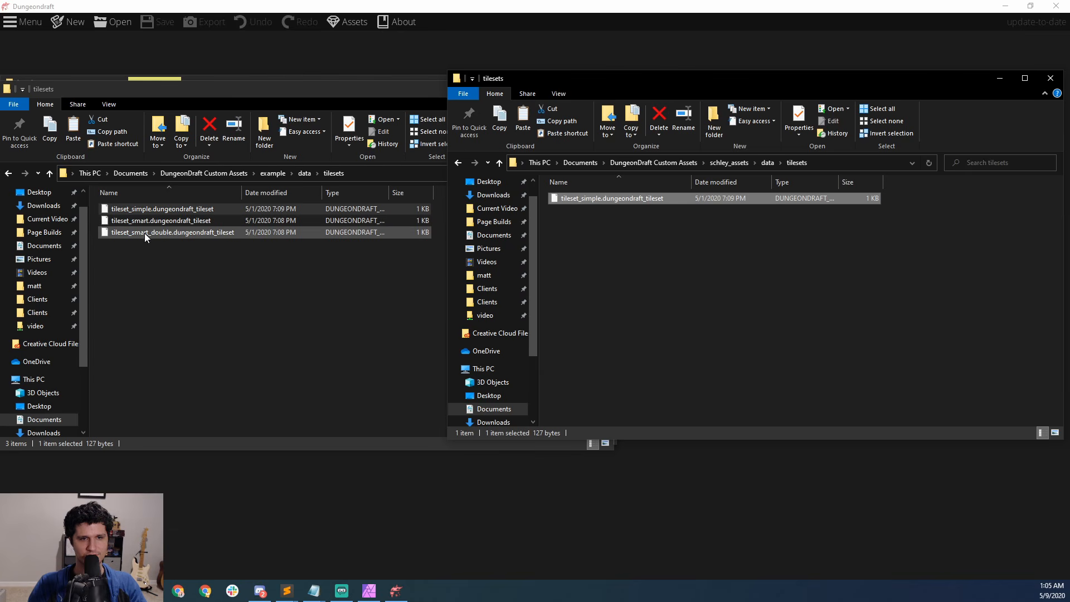
drag(297, 91, 0, 92)
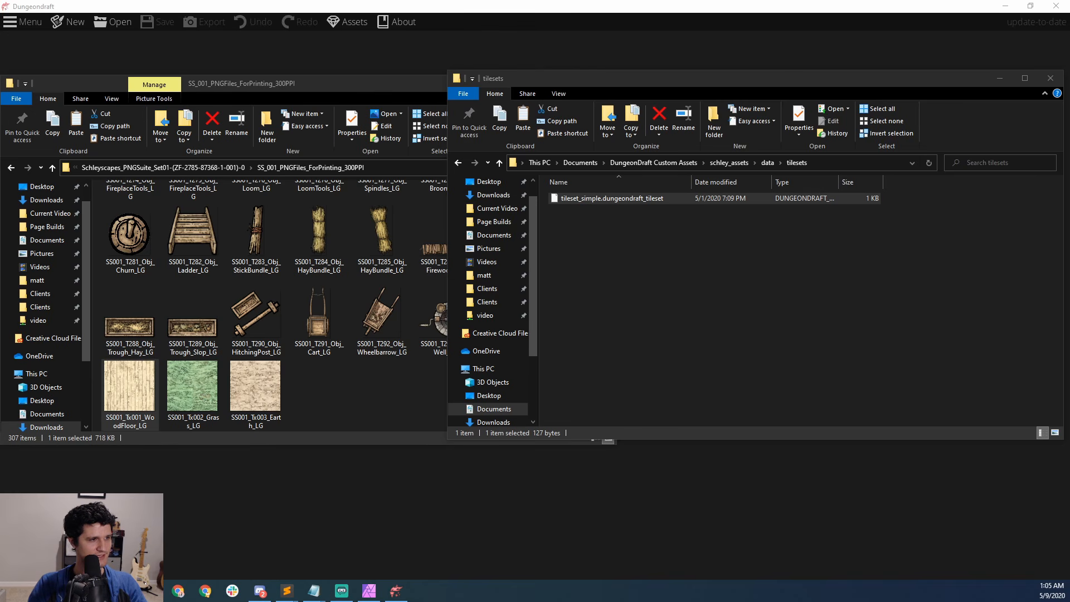
Step: Open the copied tileset_simple.dungeondraft_tileset from schley_assets in Notepad, placed beside the folder window
click(616, 279)
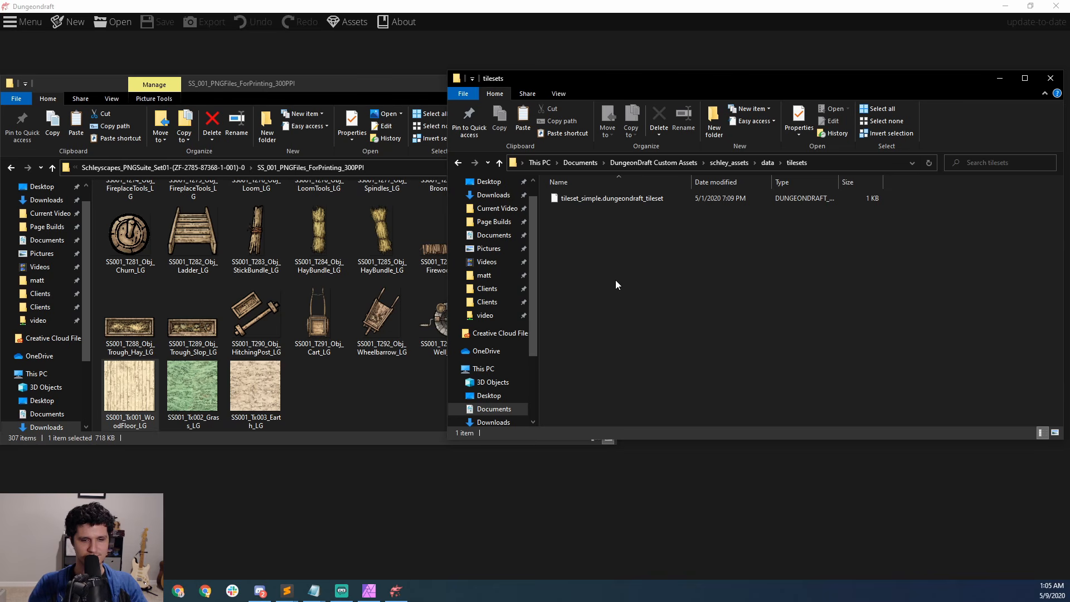
key(alt+Tab)
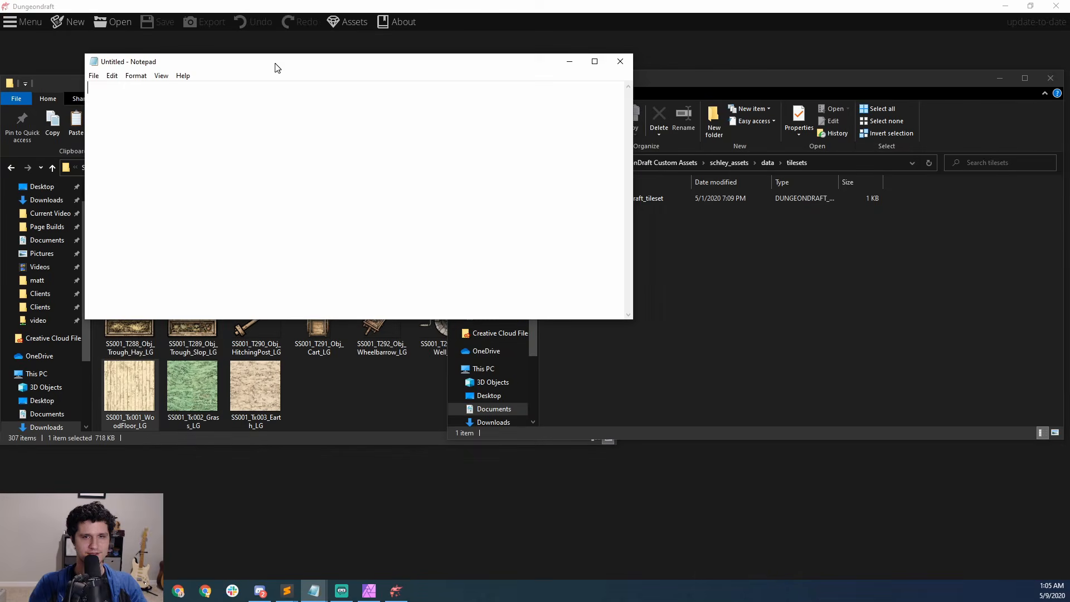
drag(274, 67, 208, 55)
click(700, 274)
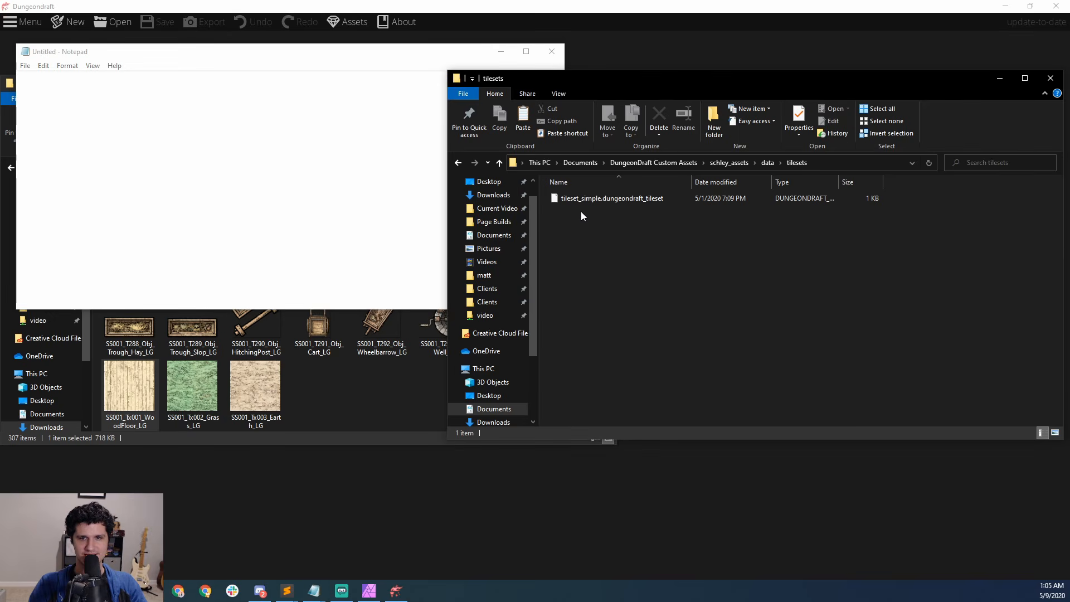
drag(579, 201, 242, 193)
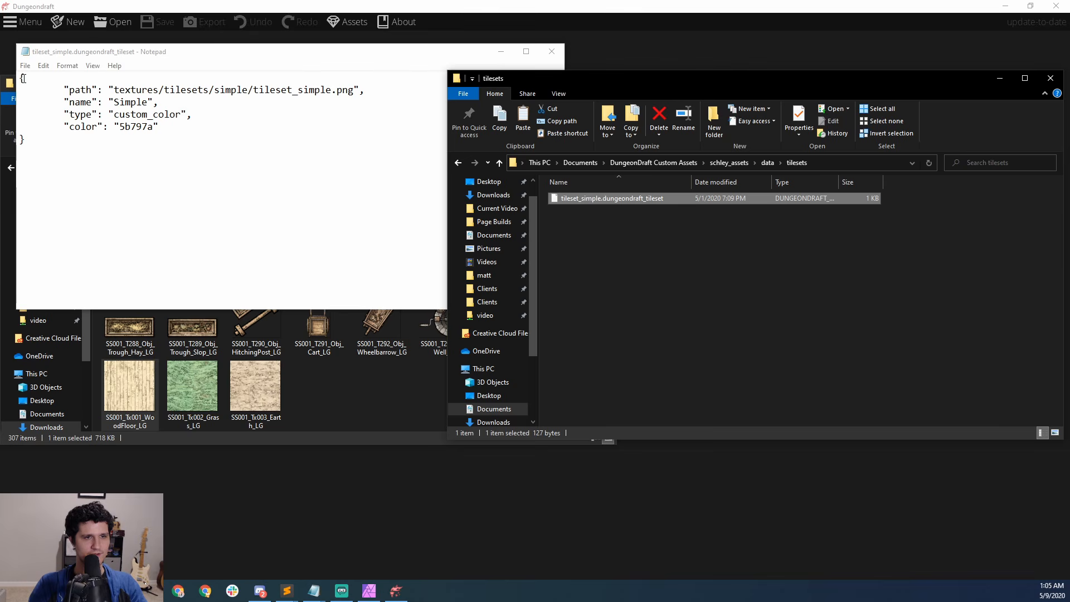
click(30, 138)
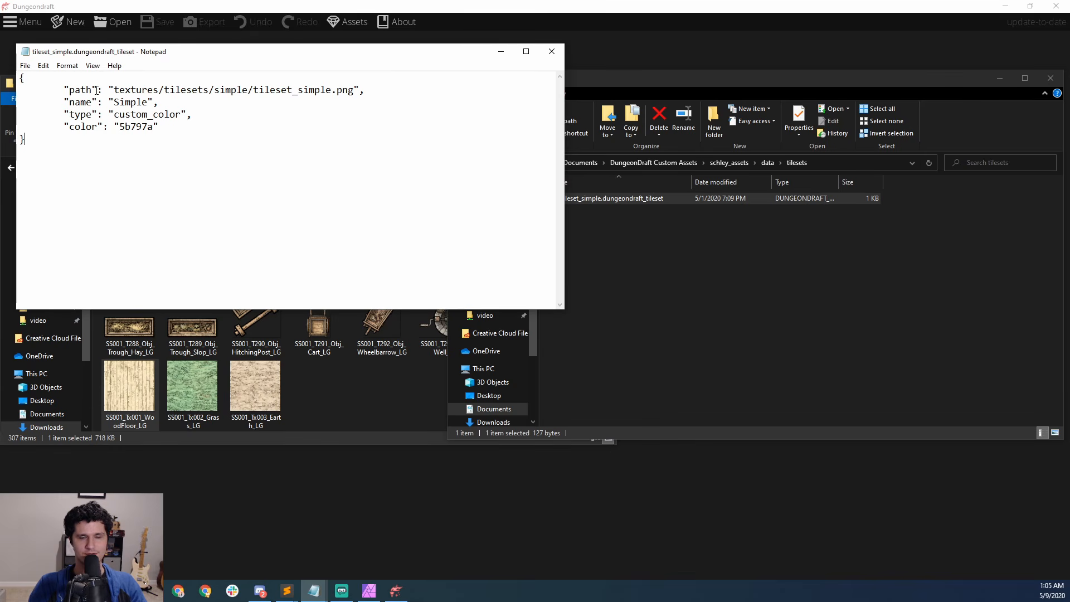
Step: Create a folder named simple inside textures/tilesets of schley_assets and move the SS001_Tx001_WoodFloor_LG image into it
click(755, 243)
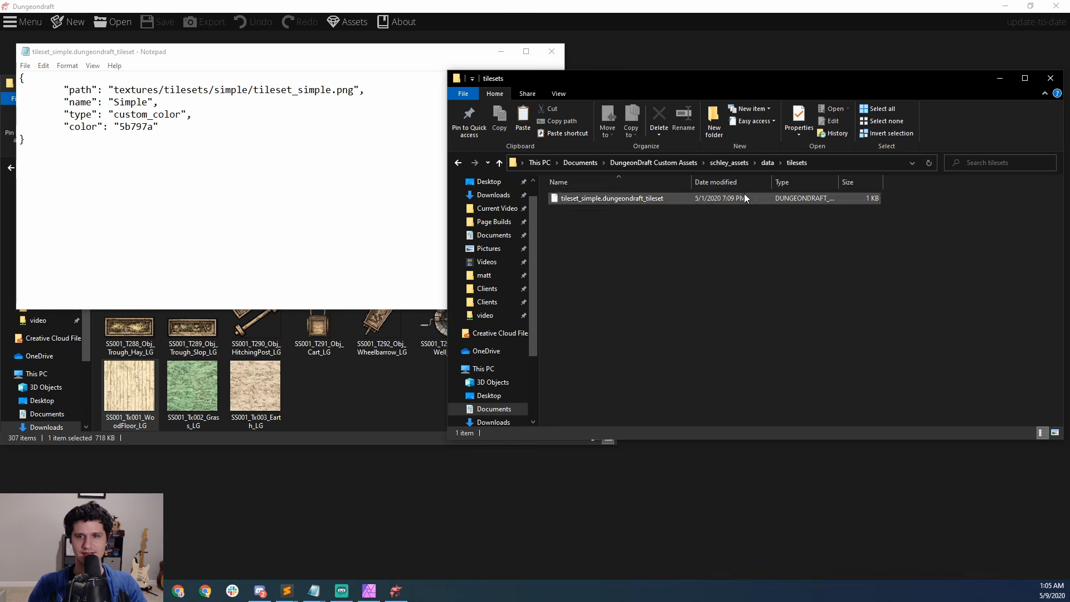
click(733, 166)
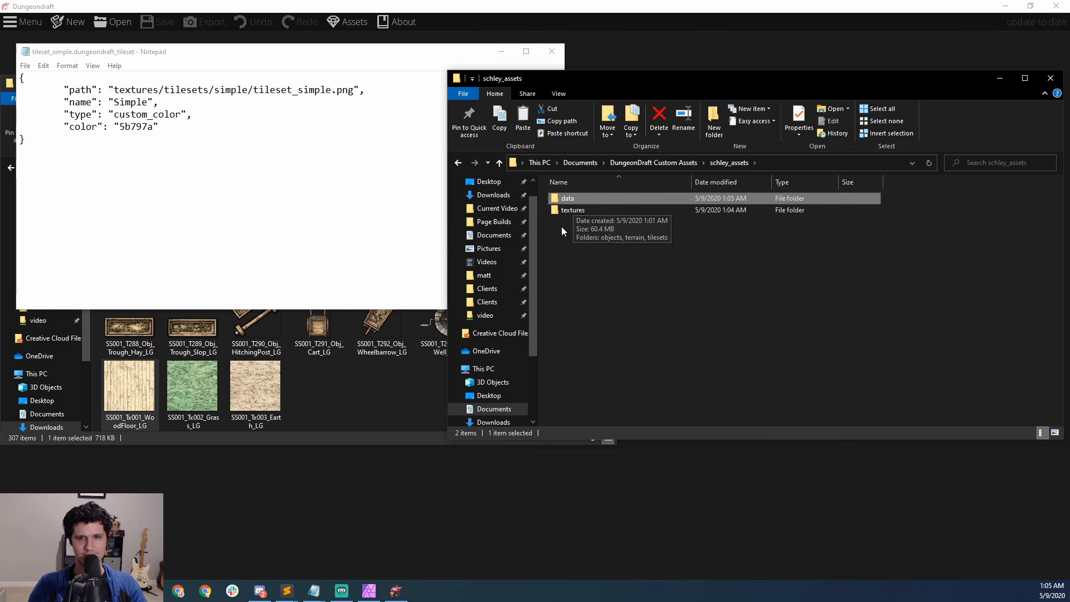
double_click(581, 209)
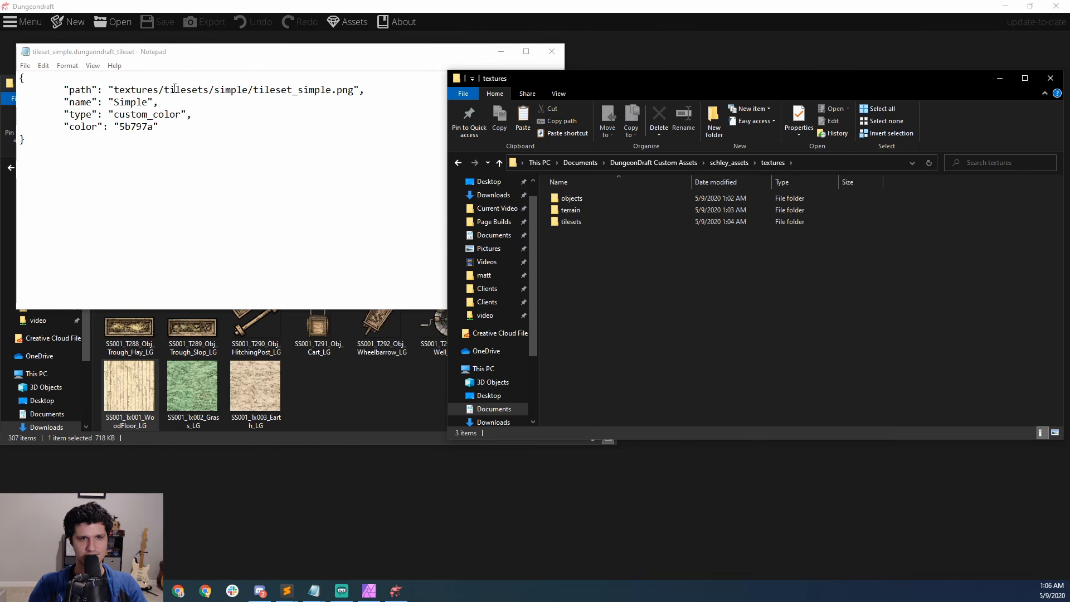
double_click(563, 220)
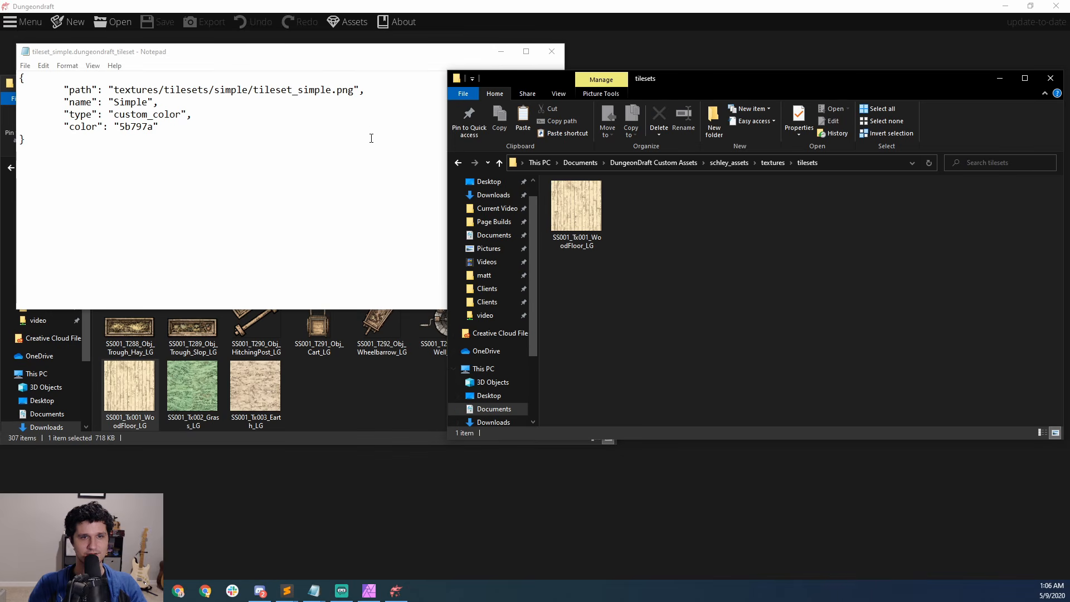
right_click(692, 234)
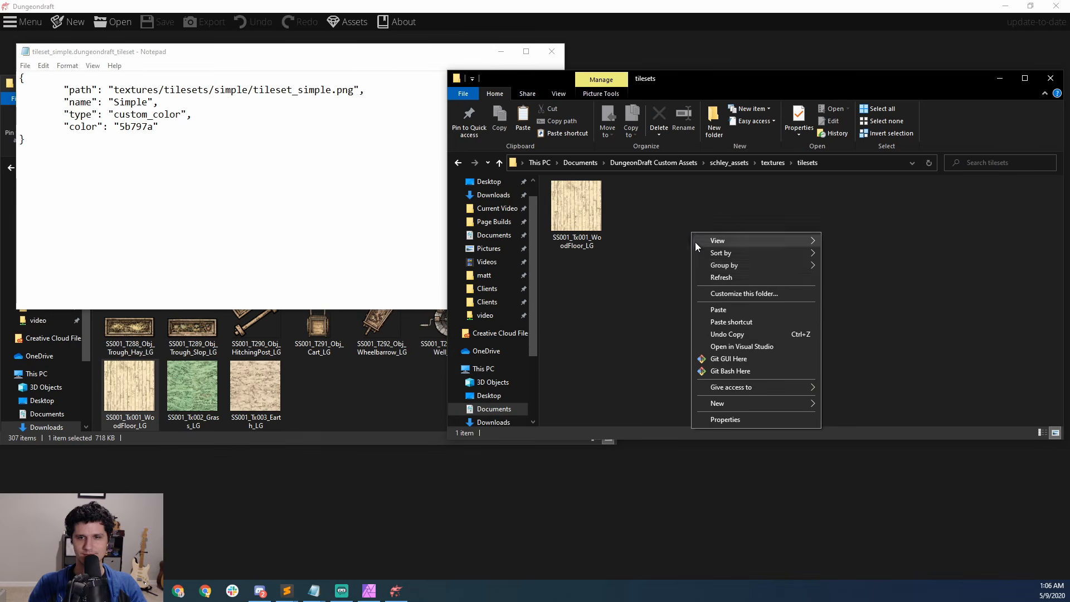
mouse_move(739, 403)
click(843, 406)
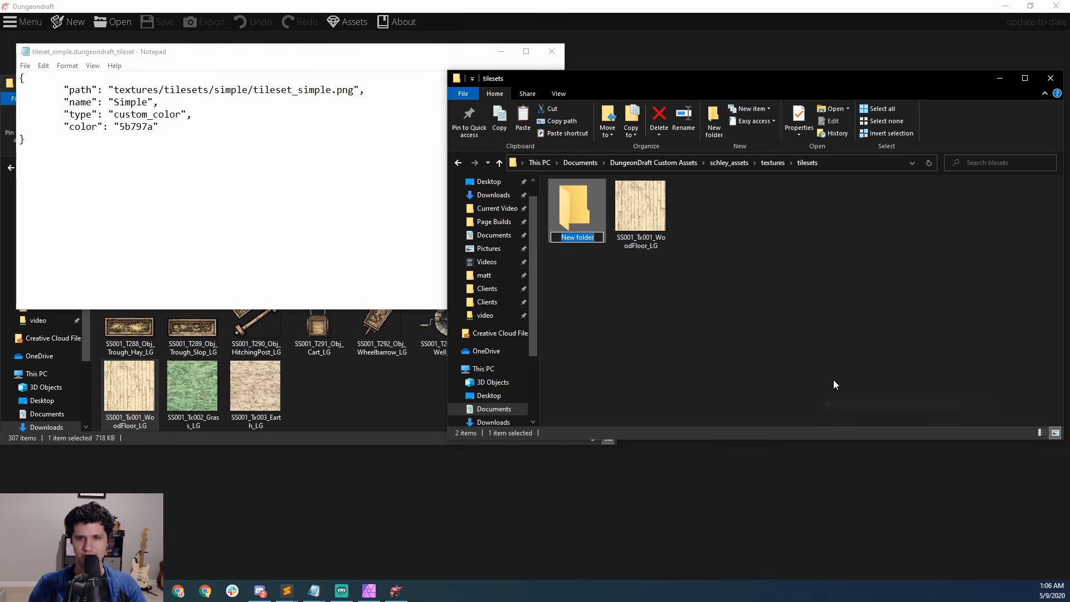
text(simple)
key(Return)
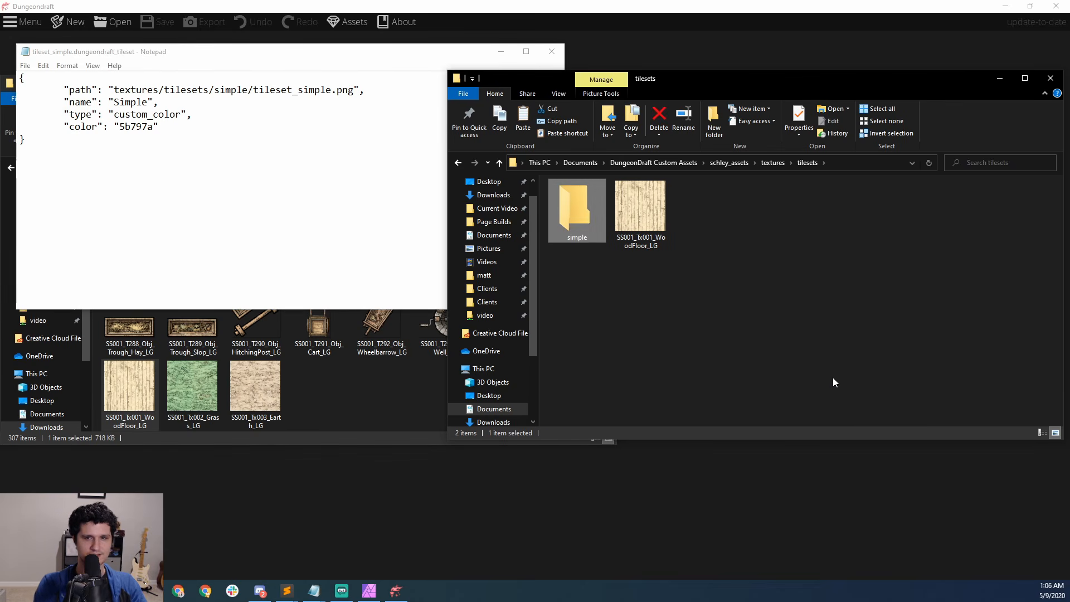
drag(641, 217, 569, 220)
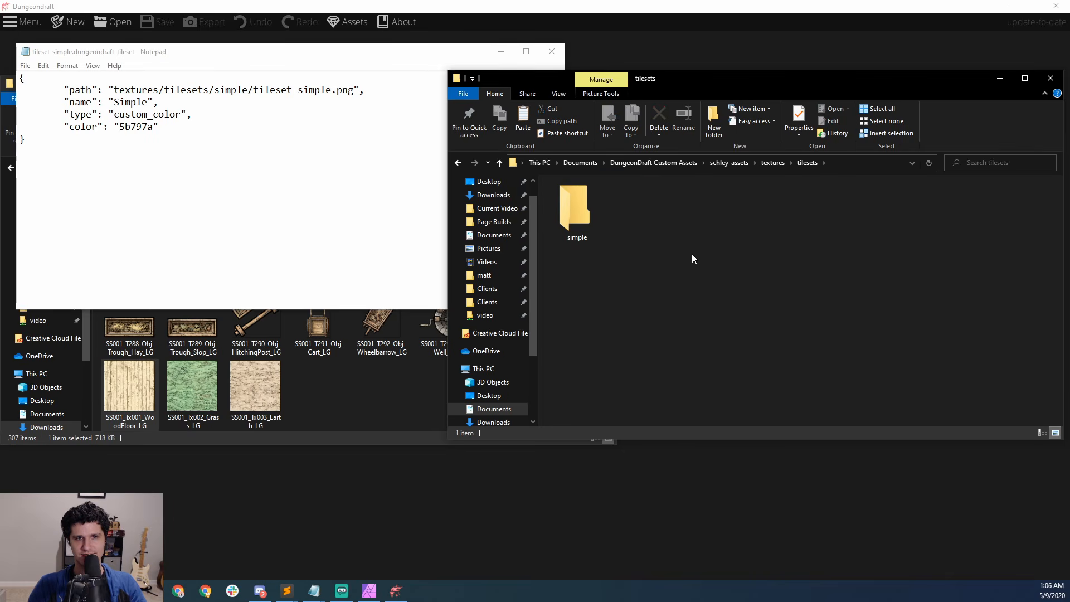
double_click(579, 215)
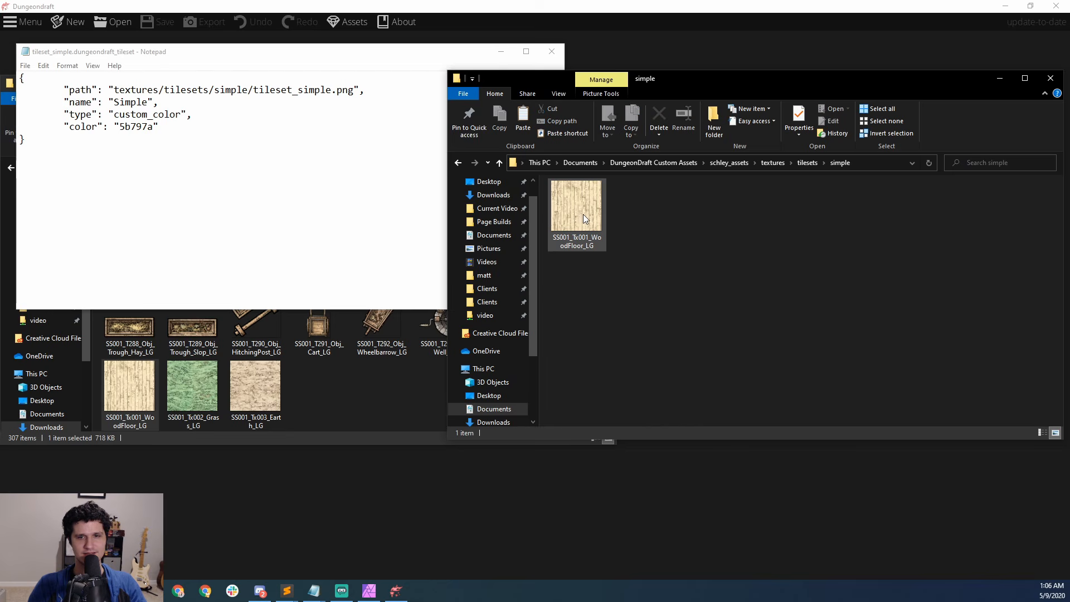
Step: Replace tileset_simple in the tileset file's path with the wood floor image's name, SS001_Tx001_WoodFloor_LG, keeping the .png extension
drag(254, 90, 332, 89)
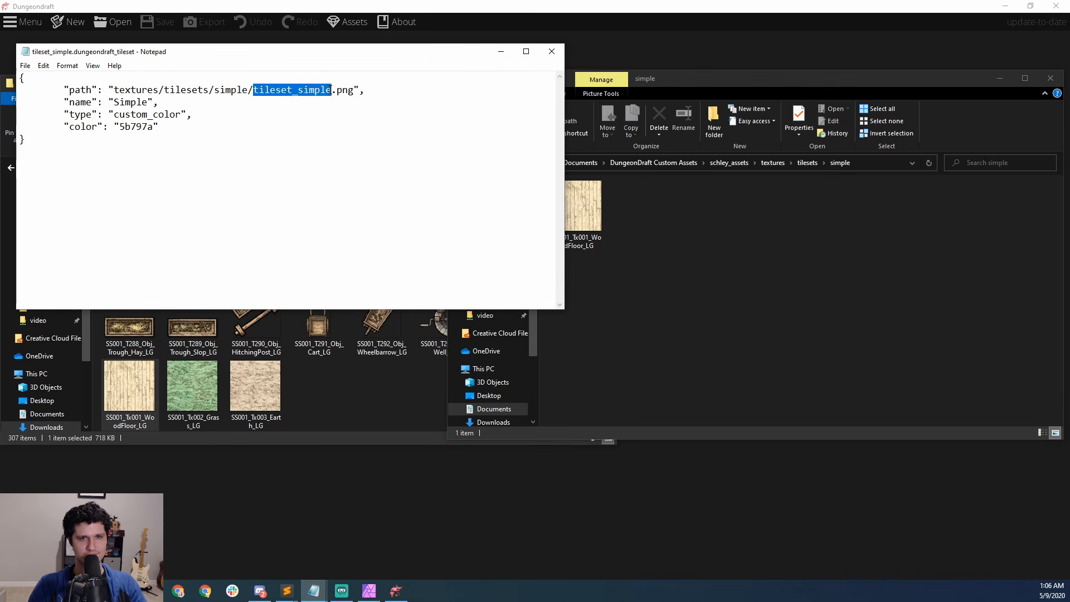
click(658, 167)
double_click(594, 209)
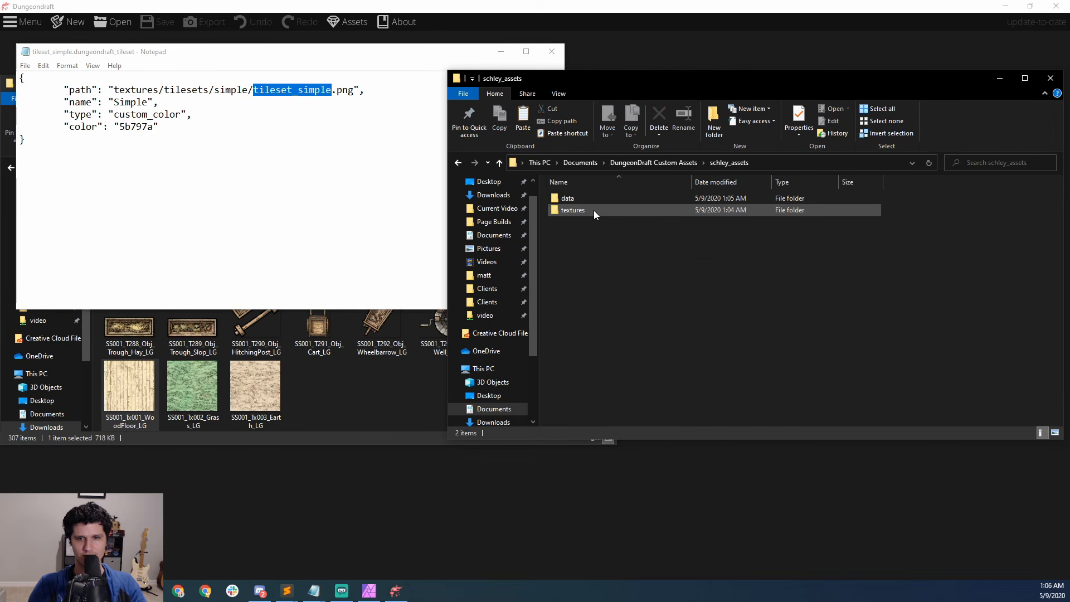
key(alt+Left)
key(alt+Left)
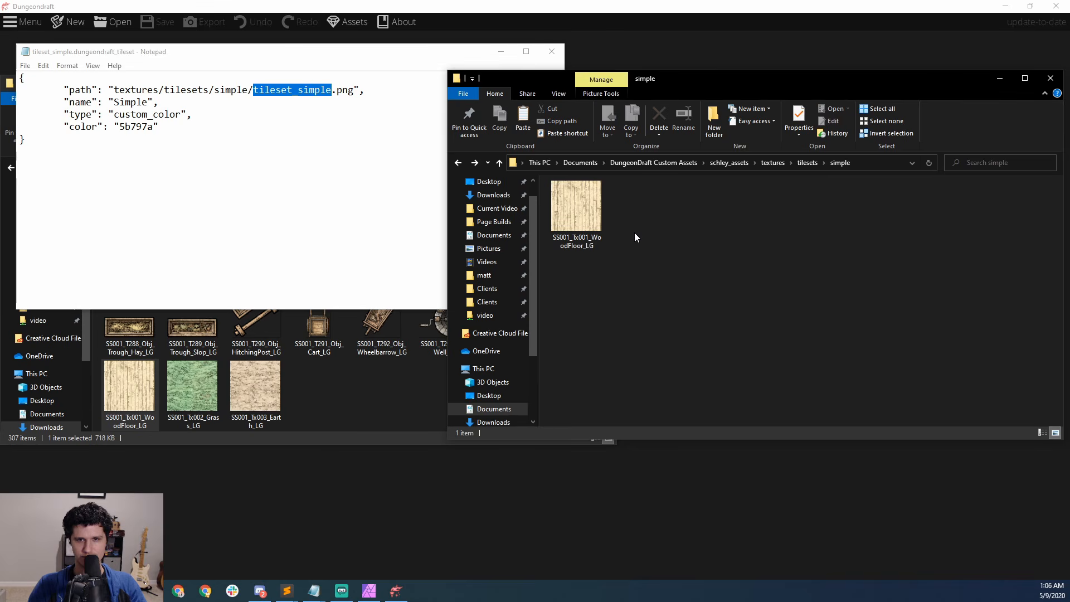
click(592, 215)
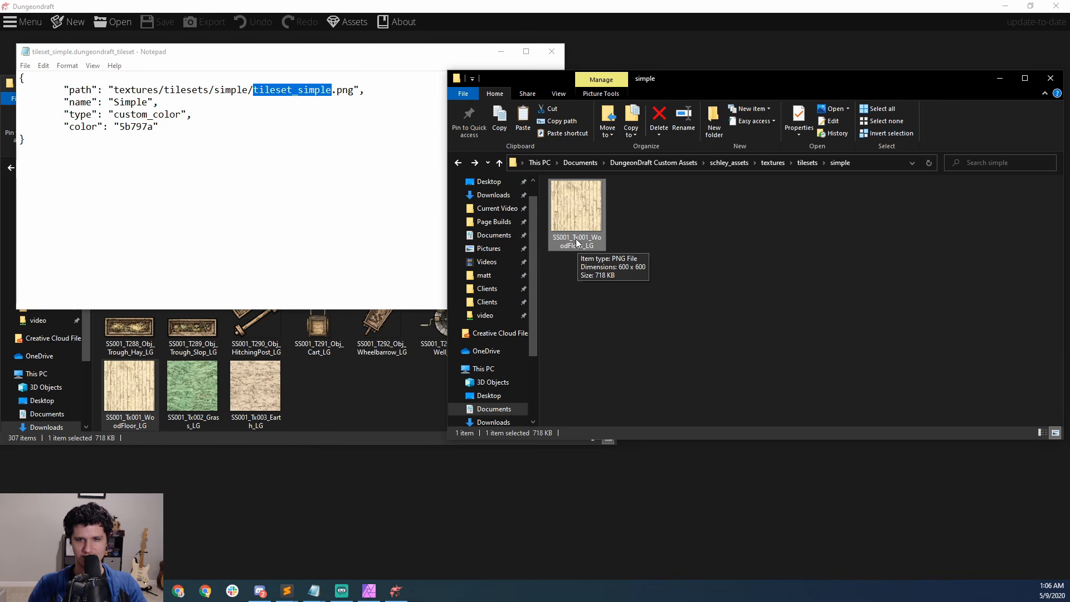
click(576, 239)
key(ctrl+c)
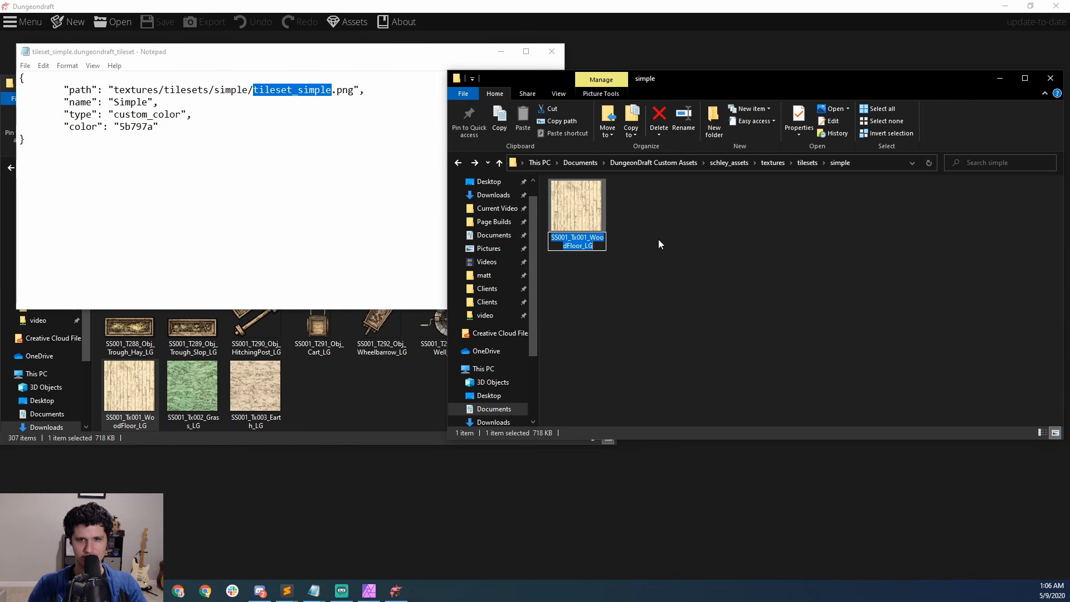
click(659, 244)
click(282, 47)
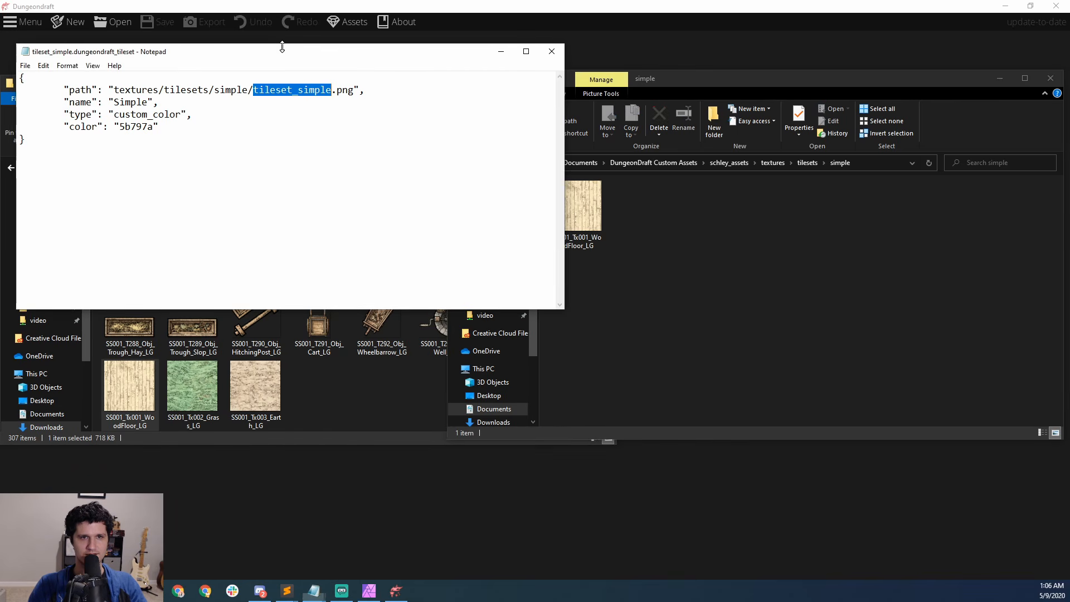
key(ctrl+v)
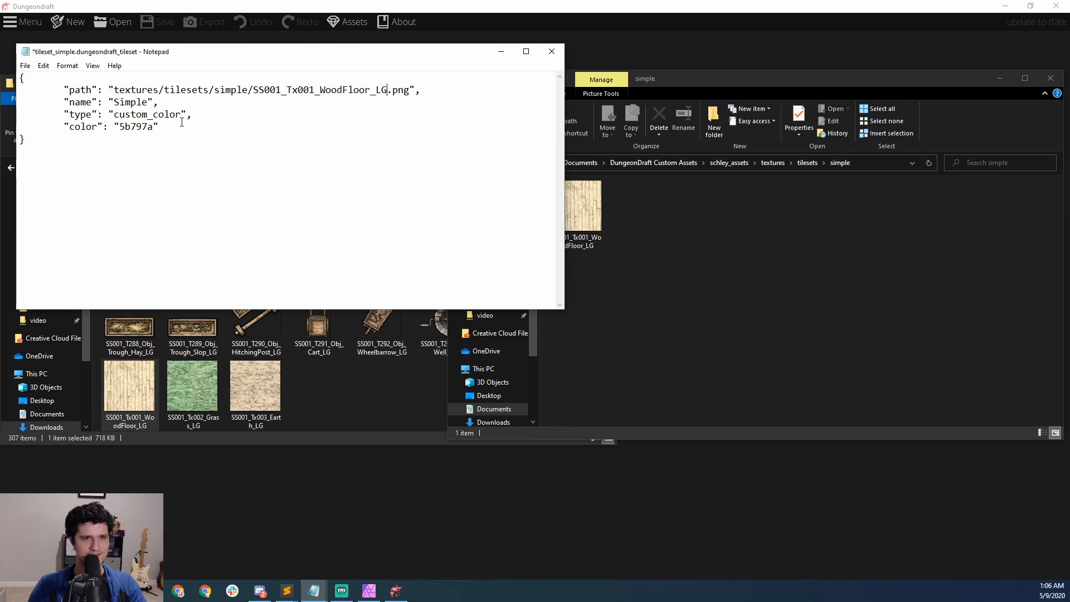
Step: Set the tileset entry's name to "Schley Wood Floor" and its type to "normal"
drag(144, 104, 112, 103)
text(Schl)
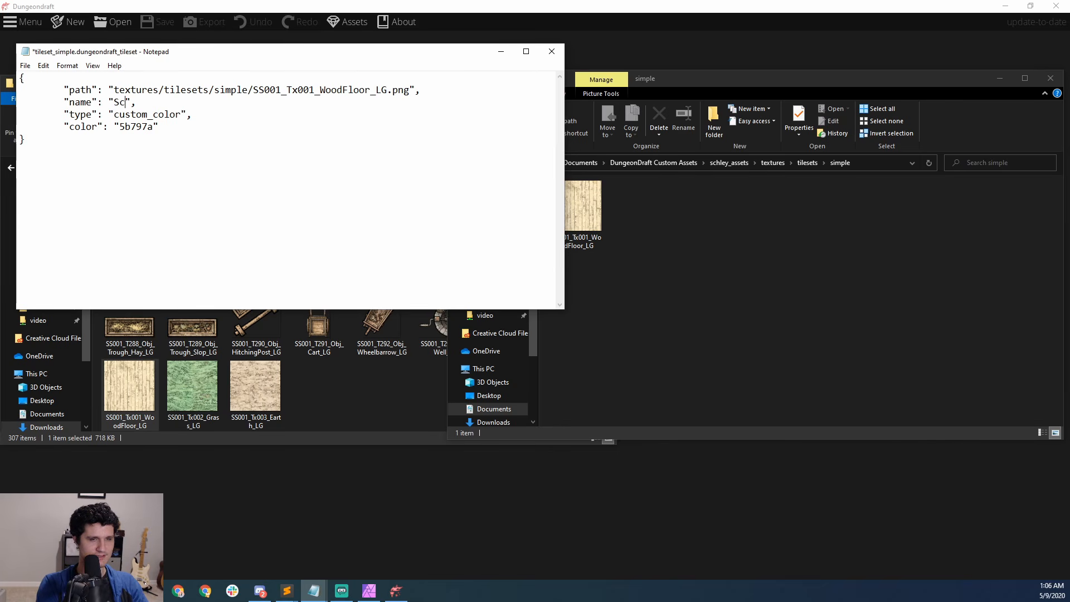
text(ey Wood Floo)
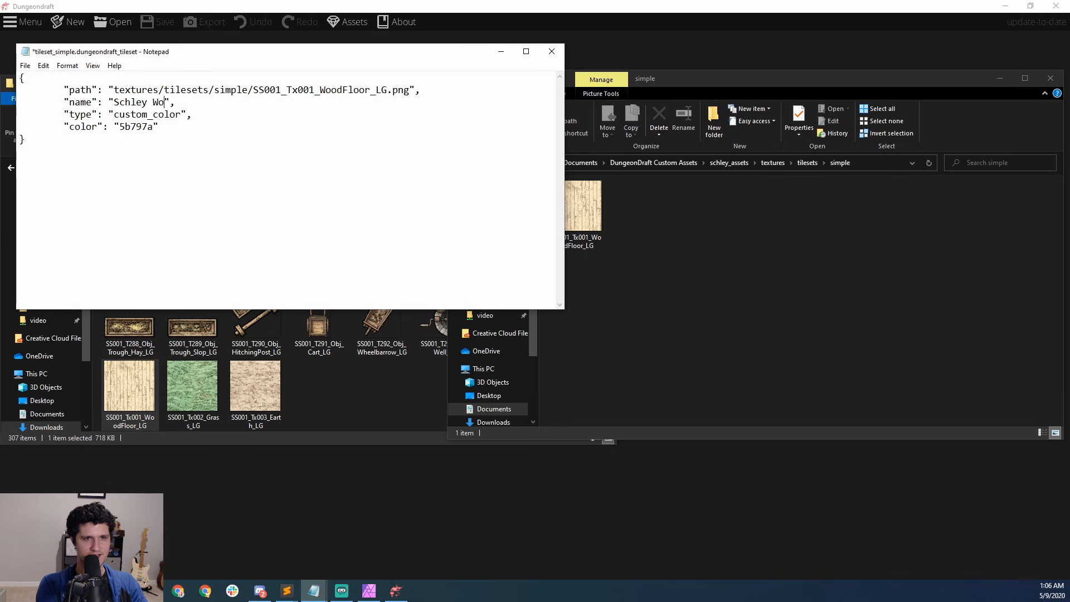
text(r)
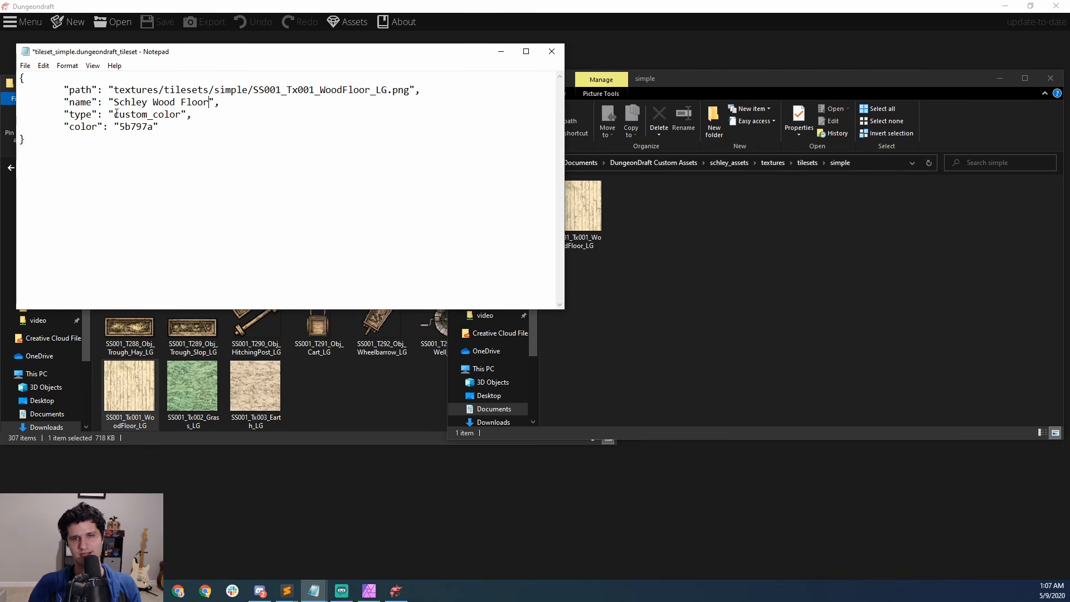
drag(115, 114, 182, 114)
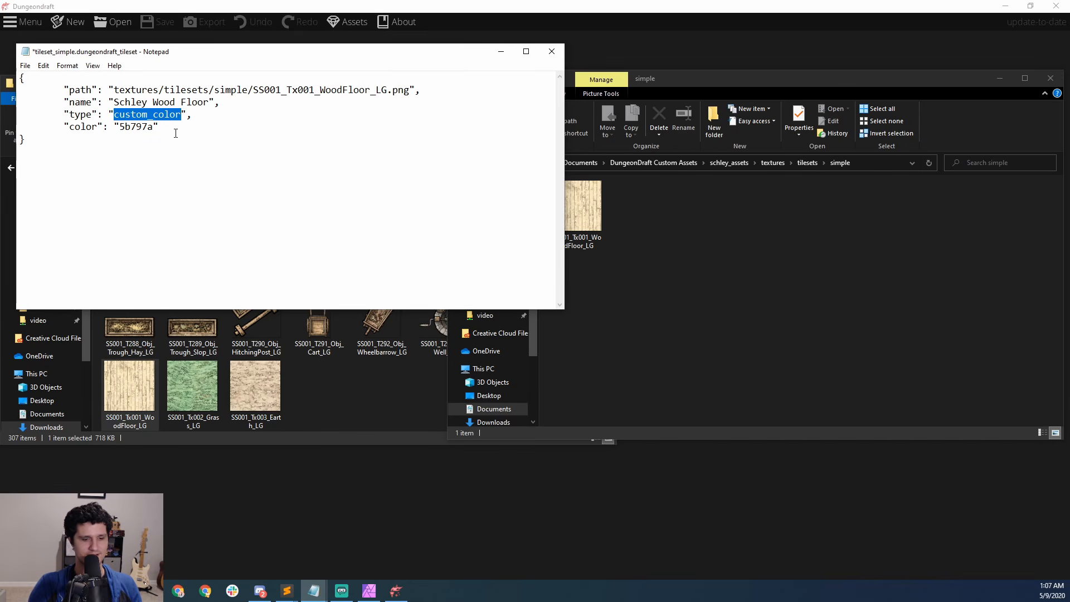
text(normal)
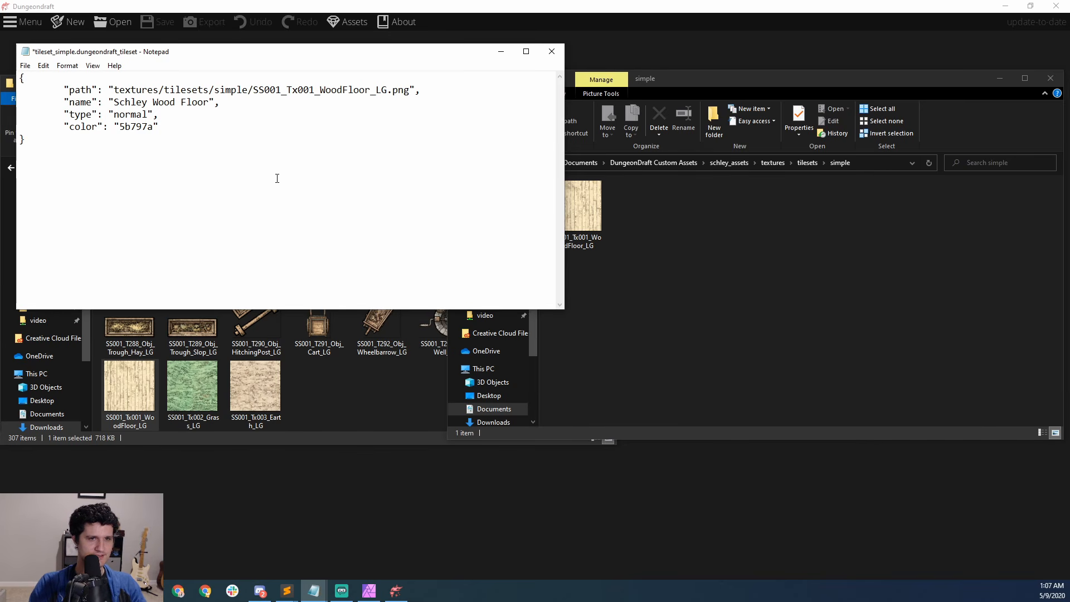
Step: Duplicate the wood floor entry below the original, separated by a comma, and select the image name in the duplicate's path
key(ctrl+a)
key(ctrl+c)
click(82, 150)
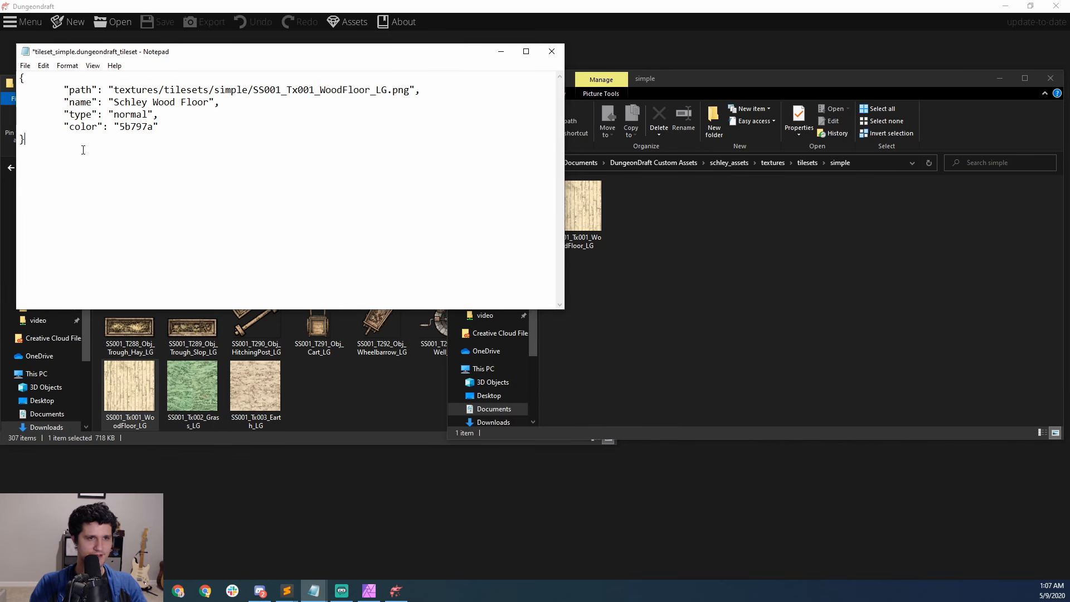
text(,)
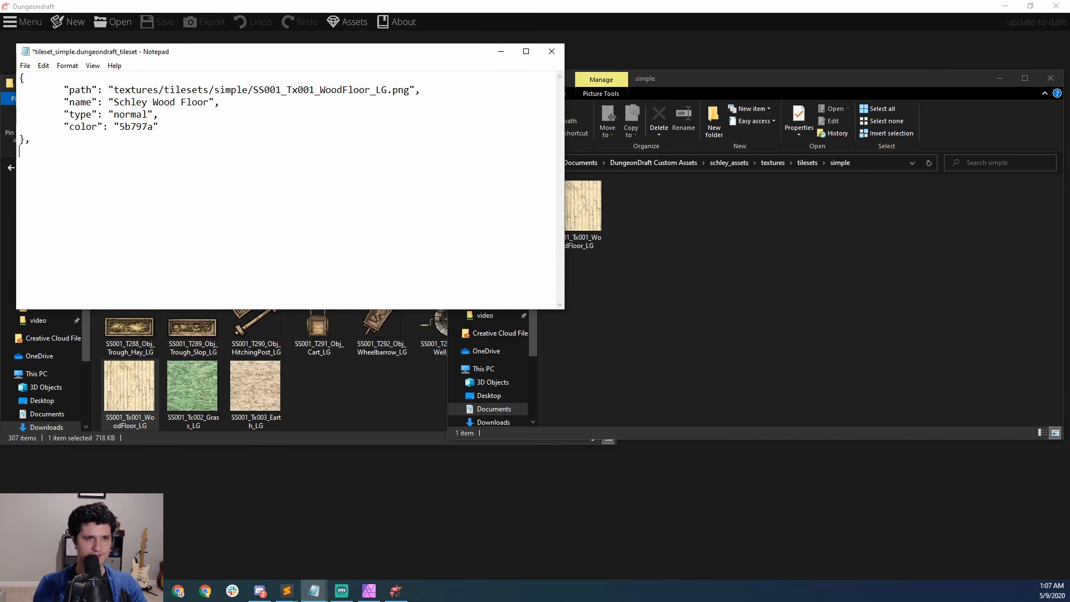
key(ctrl+v)
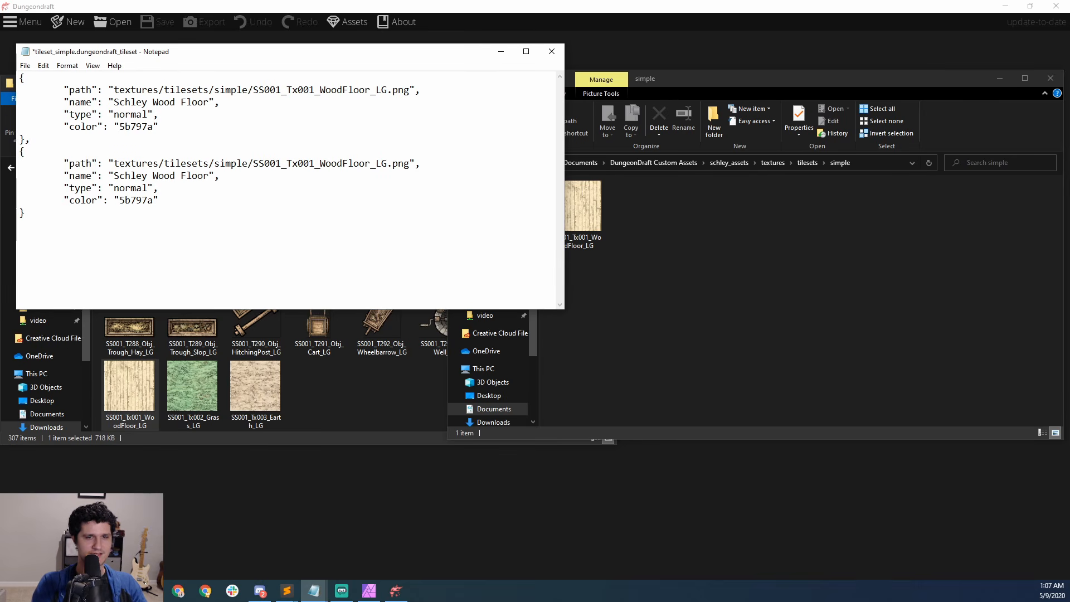
drag(253, 163, 388, 164)
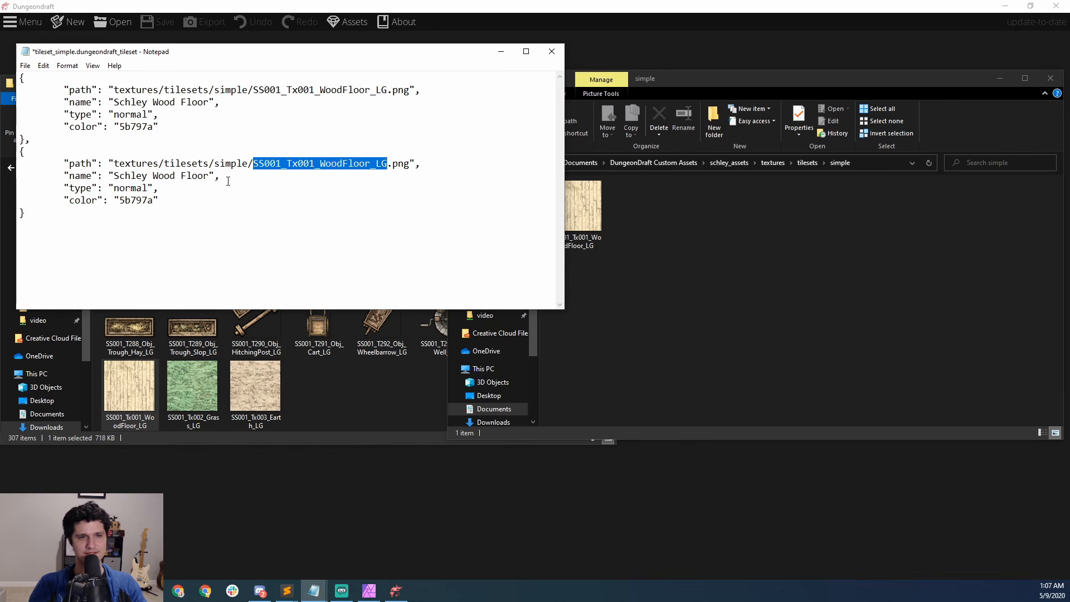
Step: Delete the duplicate wood floor entry and its preceding comma from the tileset file, save the file and close it
drag(39, 213, 26, 143)
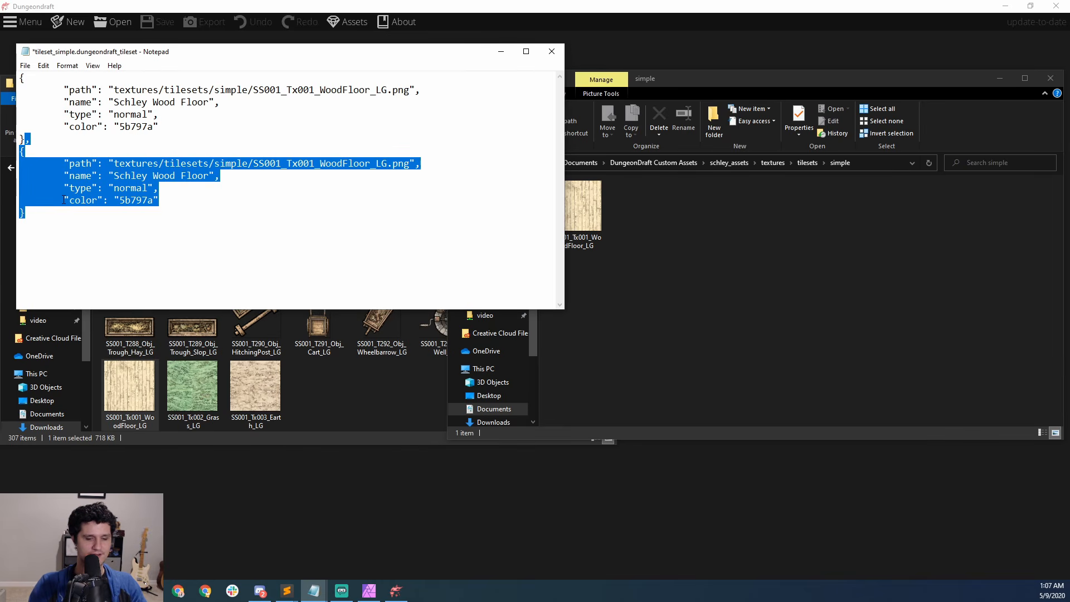
key(BackSpace)
key(ctrl+s)
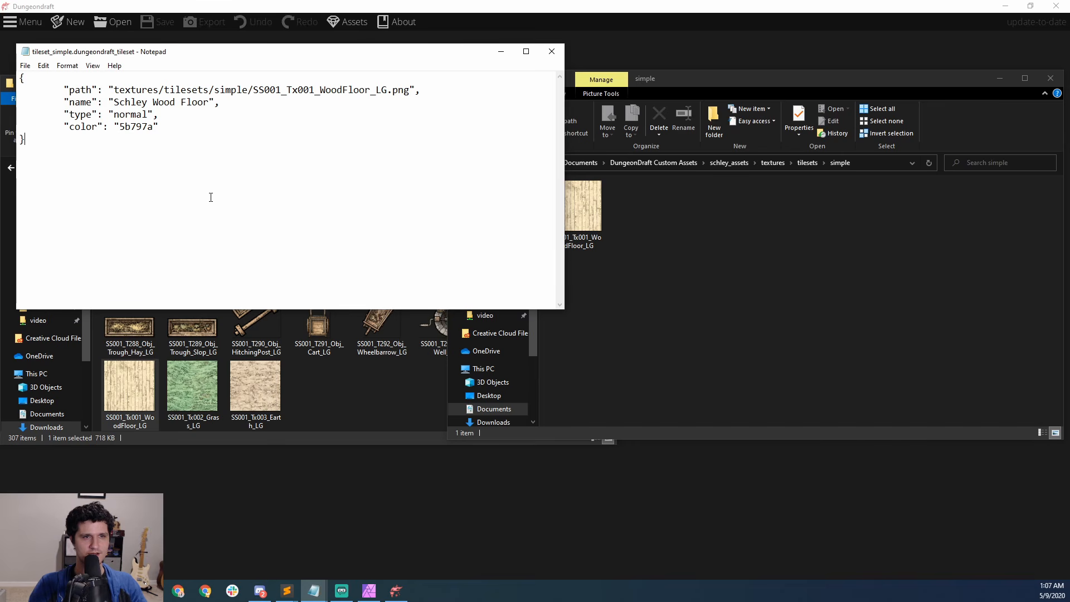
click(551, 51)
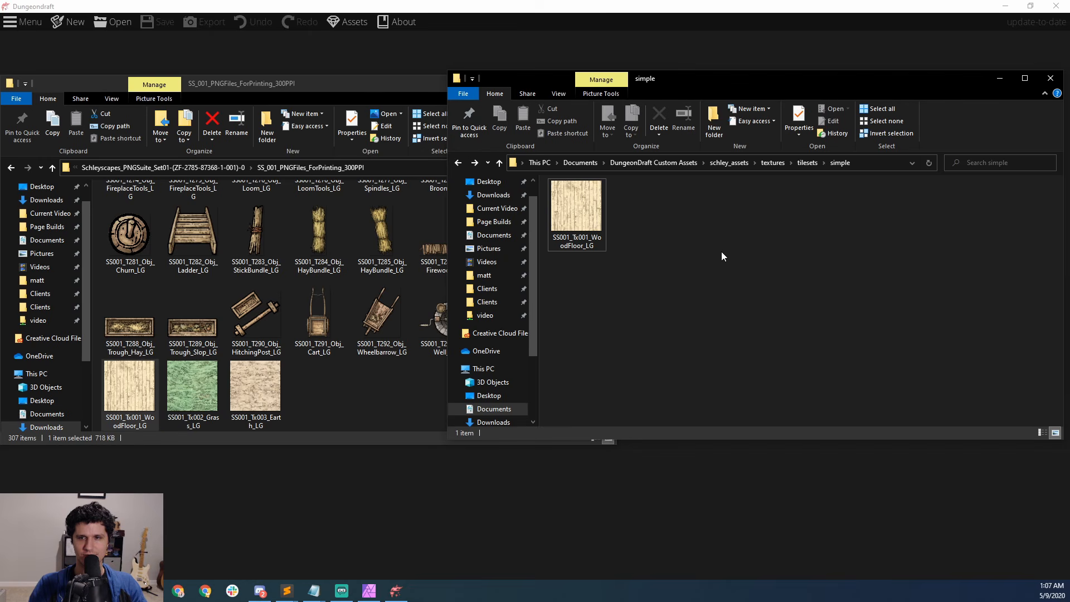
Step: Create a folder named walls inside the textures folder of schley_assets
click(738, 162)
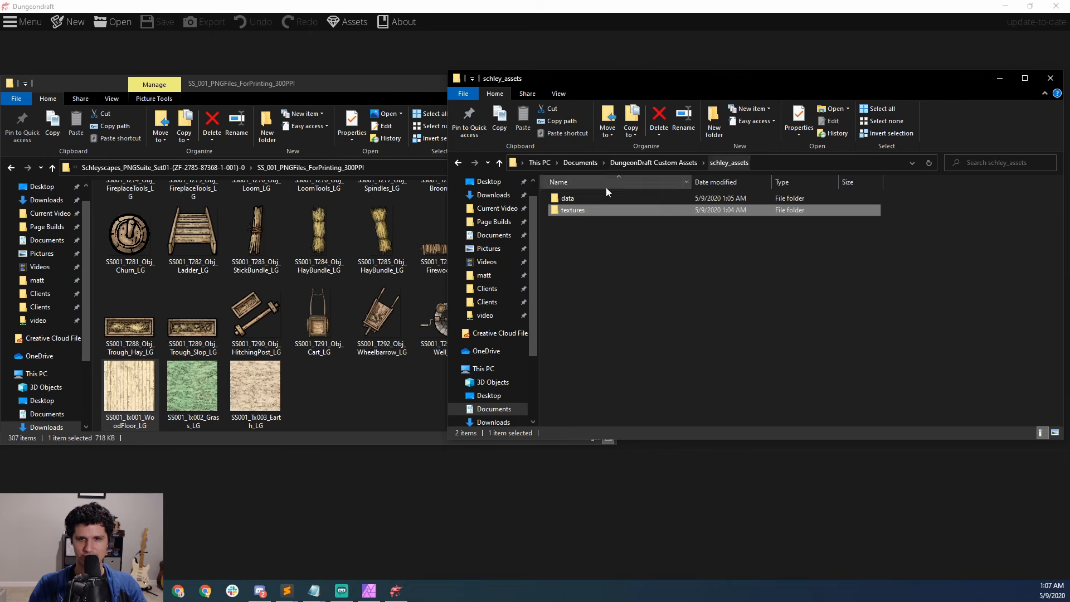
double_click(573, 197)
double_click(573, 197)
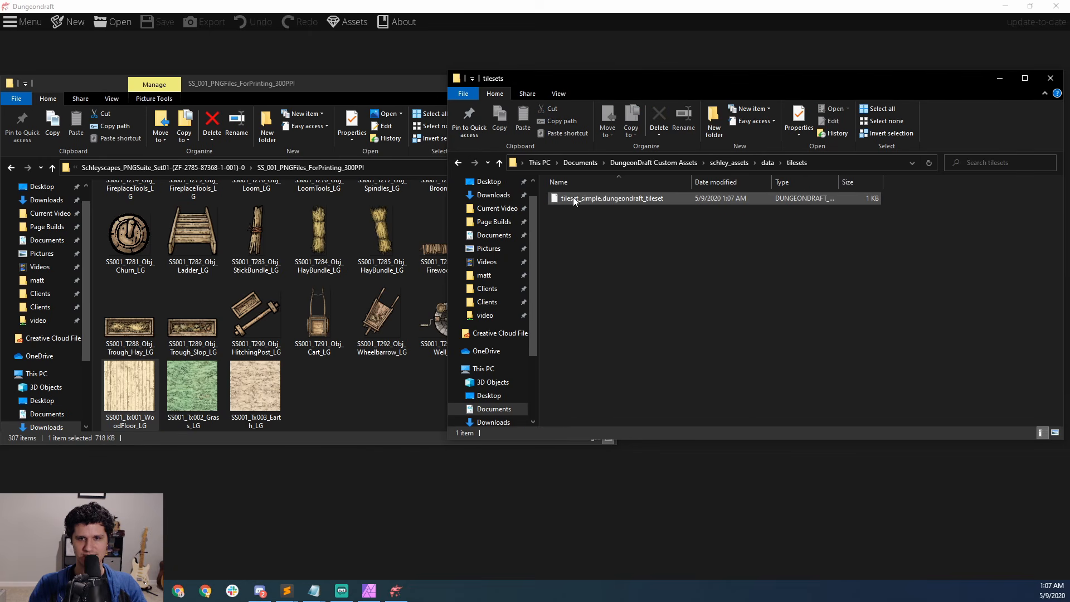
click(732, 163)
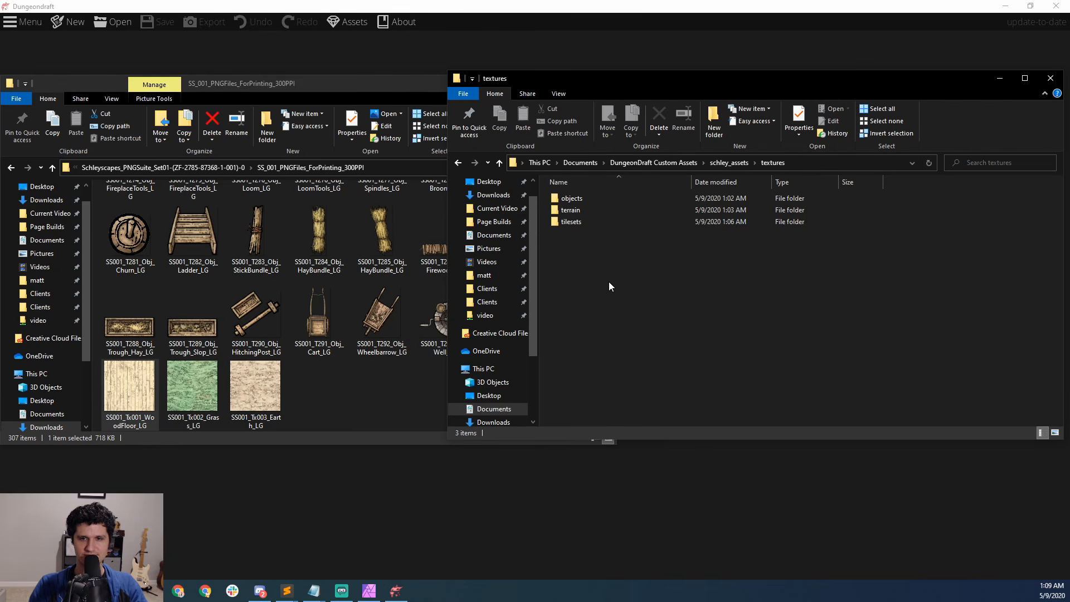
right_click(590, 256)
mouse_move(660, 426)
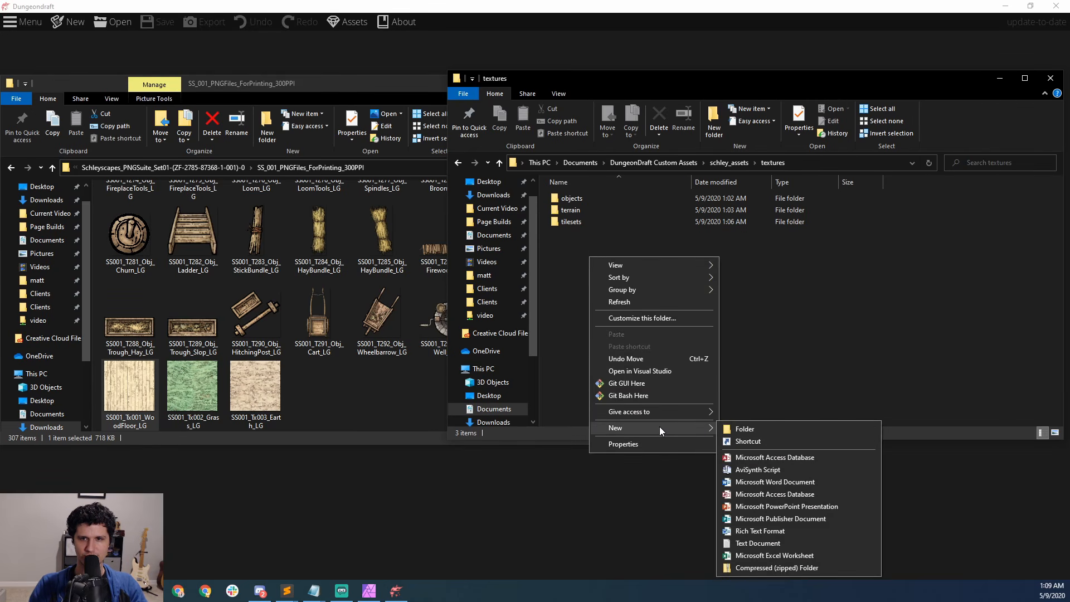
click(727, 428)
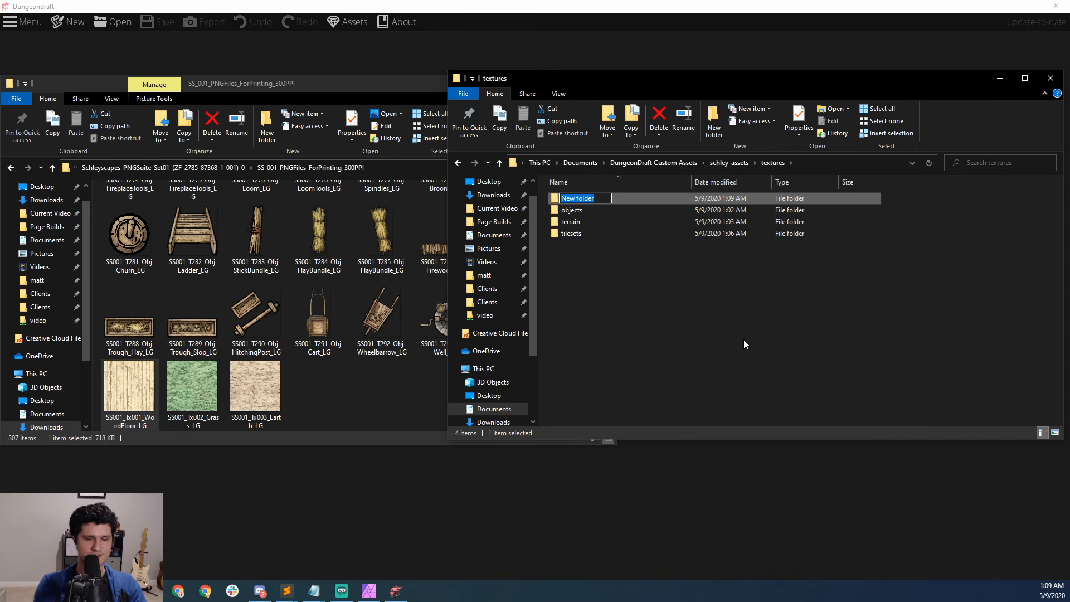
text(walls)
key(Return)
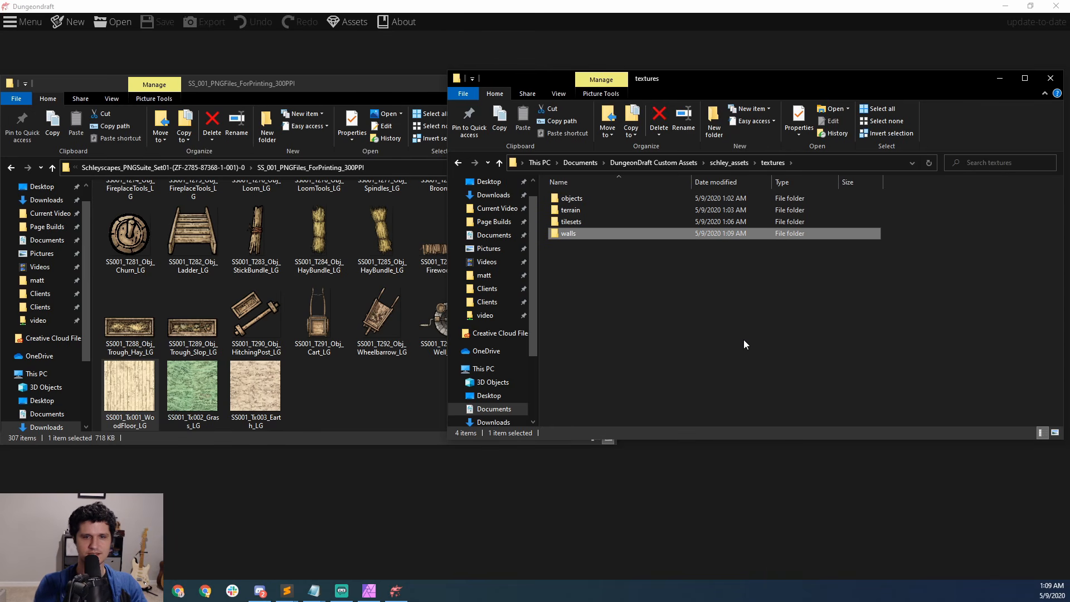
Step: Copy the SS001_T005_StWall_Ext_Lng_LG image from the PNG source folder into the textures/walls folder
click(394, 377)
drag(612, 415, 600, 193)
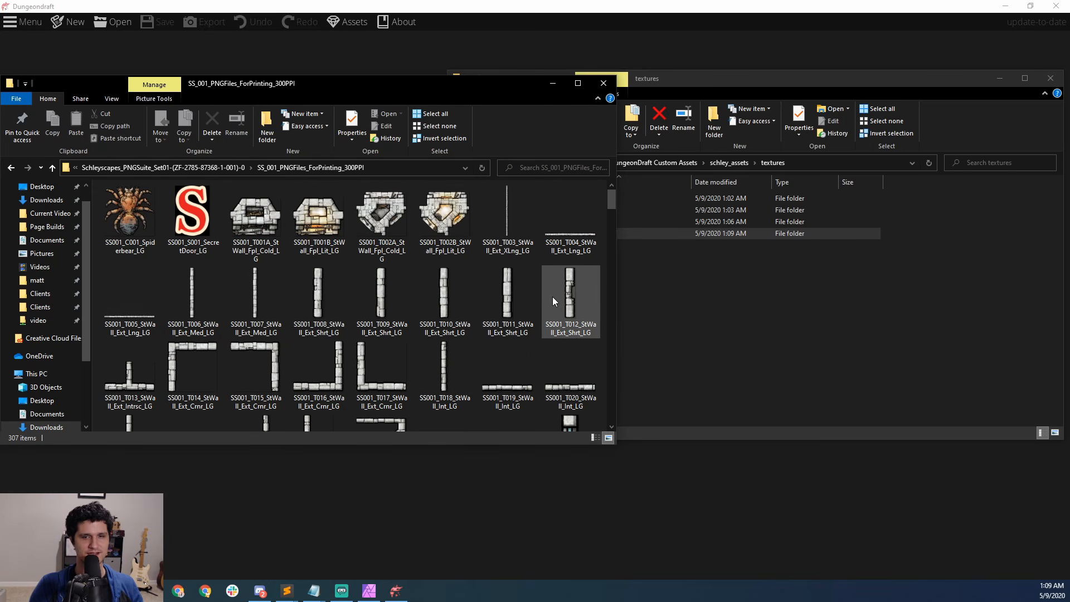
click(126, 313)
click(713, 296)
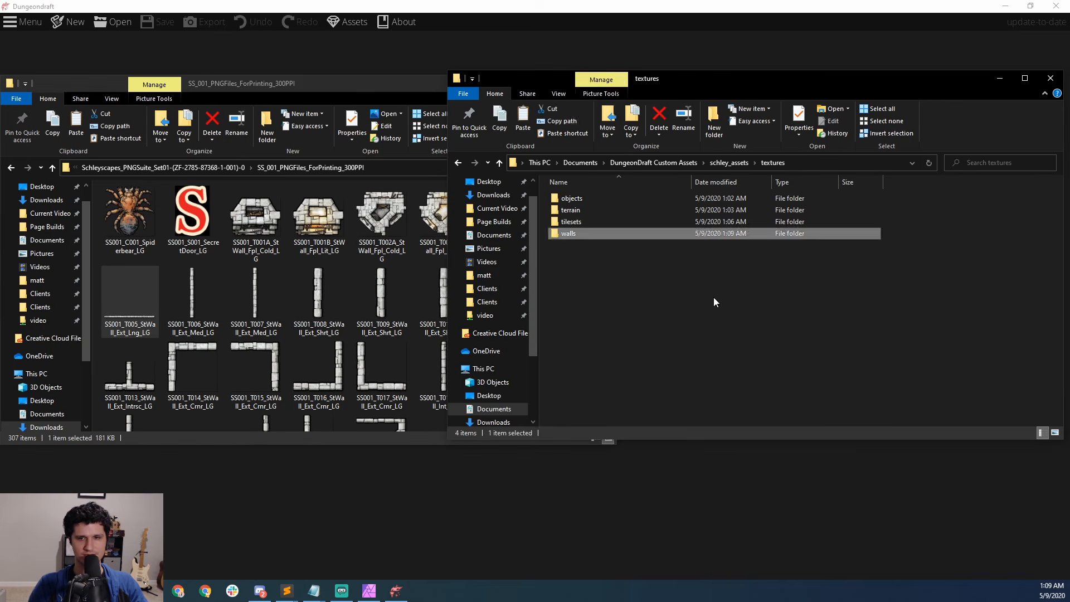
double_click(593, 235)
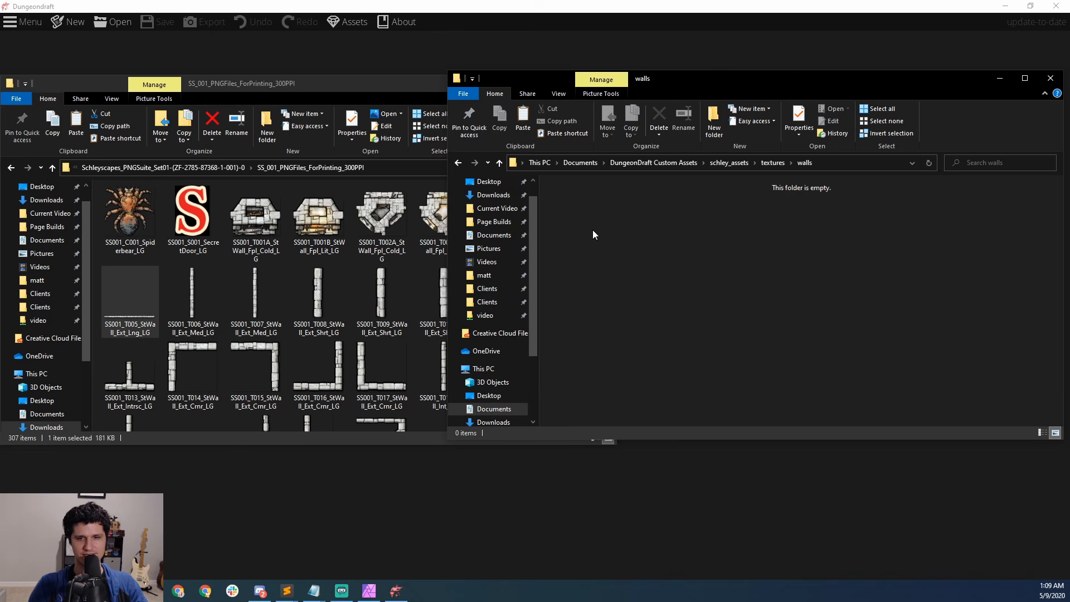
key(ctrl+v)
click(673, 226)
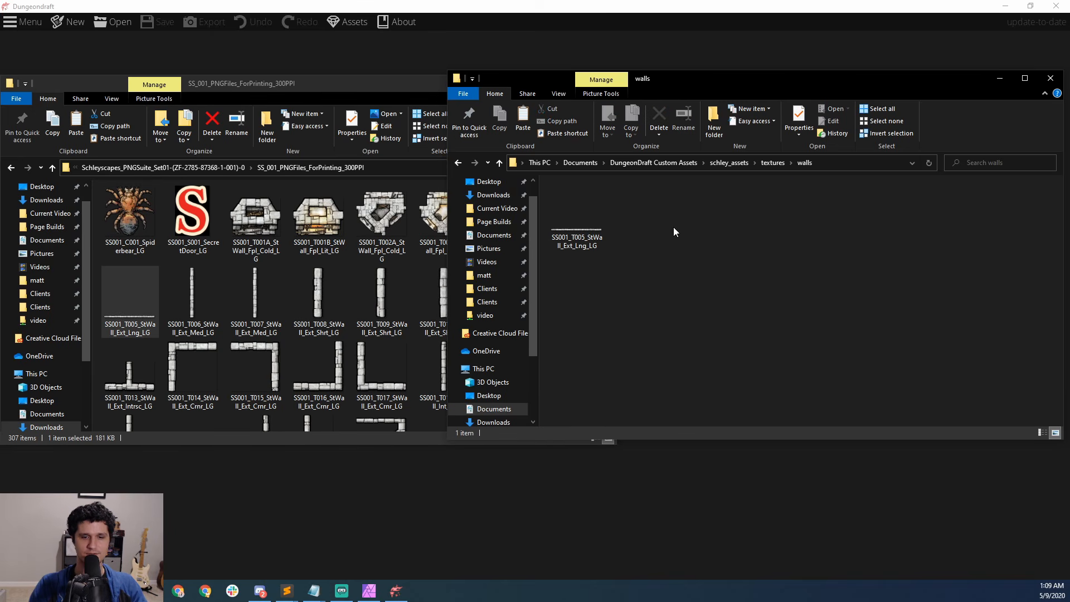
Step: Switch to Affinity Photo and open the SS001_T005_StWall_Ext_Lng_LG image from the walls folder in it
click(372, 591)
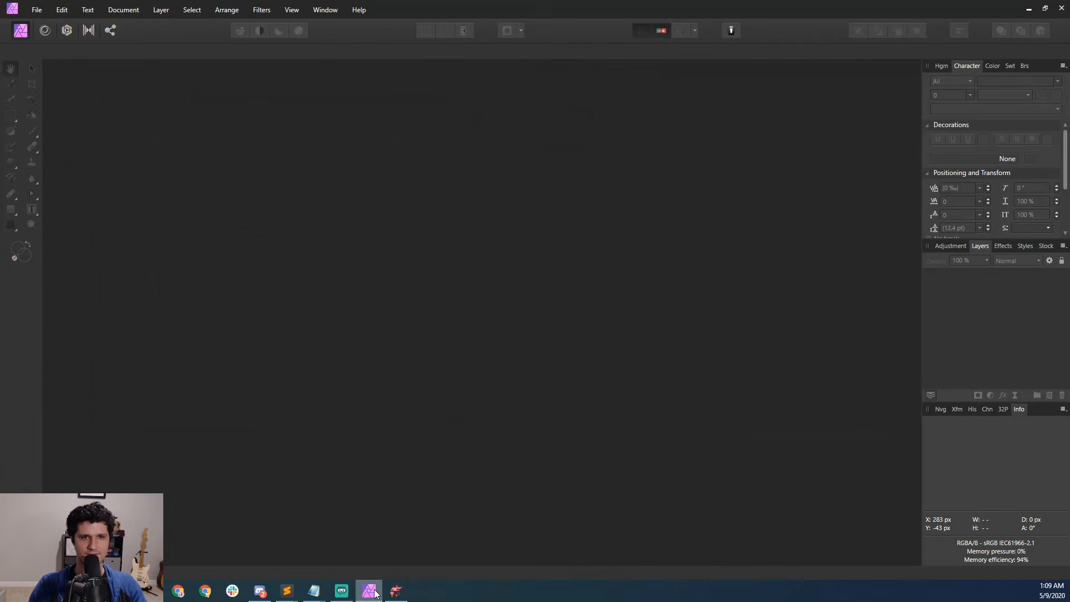
mouse_move(314, 589)
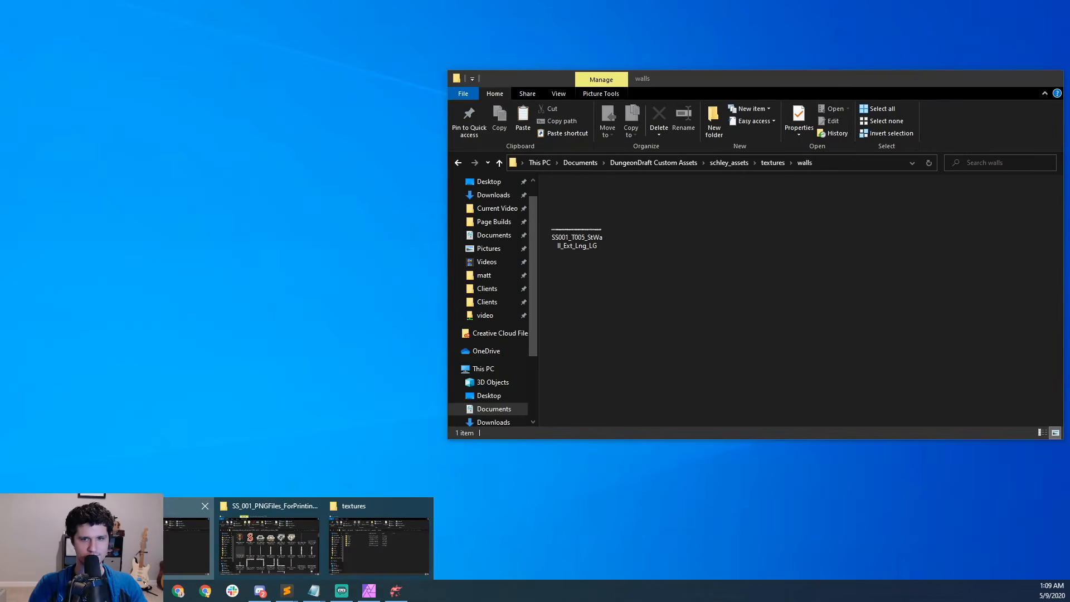
click(187, 544)
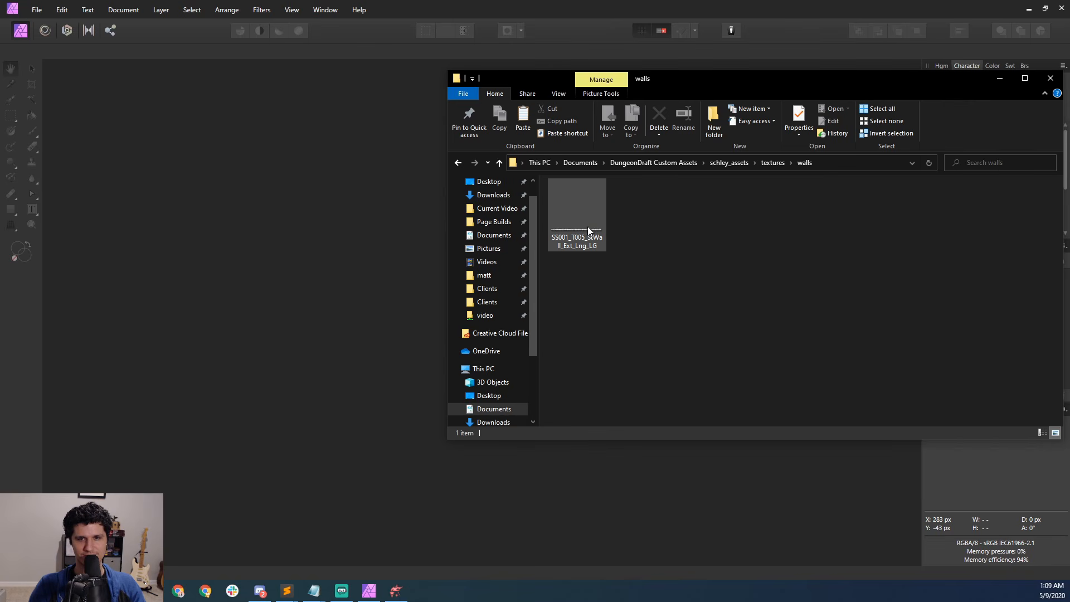
drag(588, 225, 322, 238)
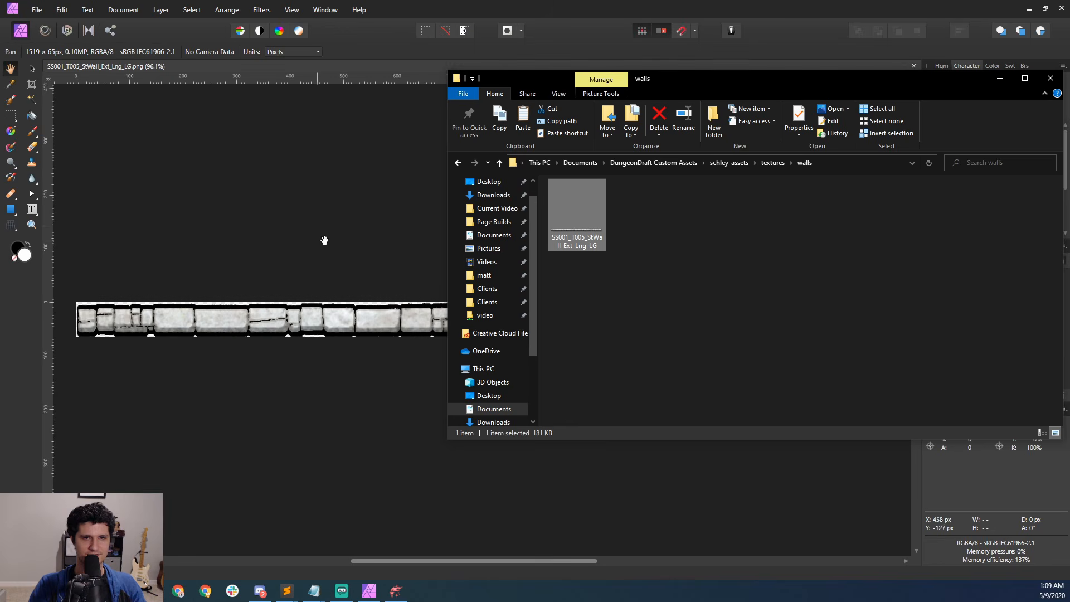
click(310, 212)
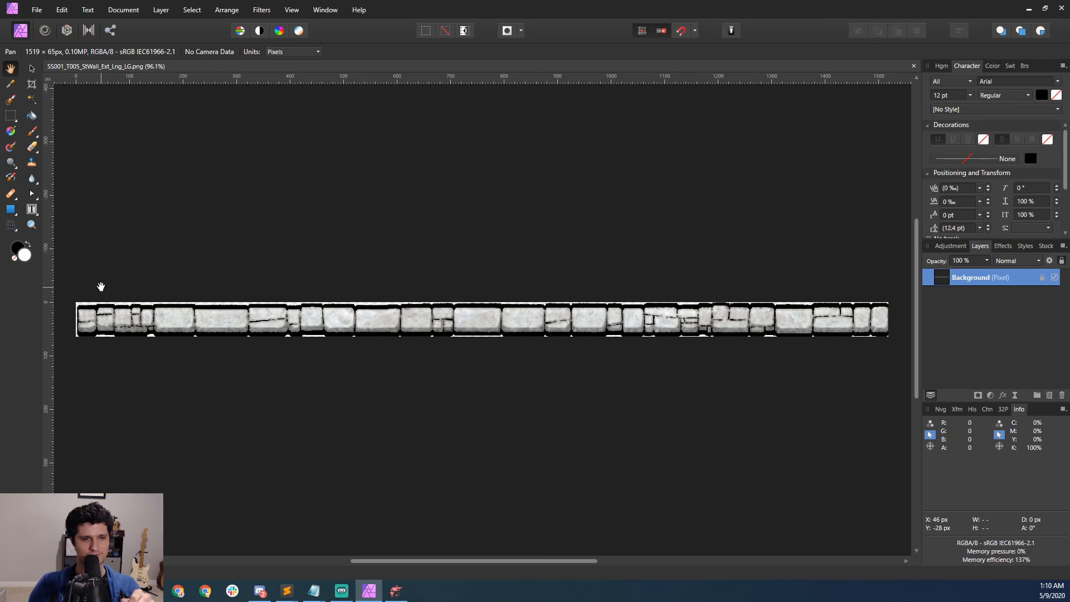
Step: Crop the wall image down to a strip about 8 px wide at the wall's left end, keeping the full 65 px height
click(32, 85)
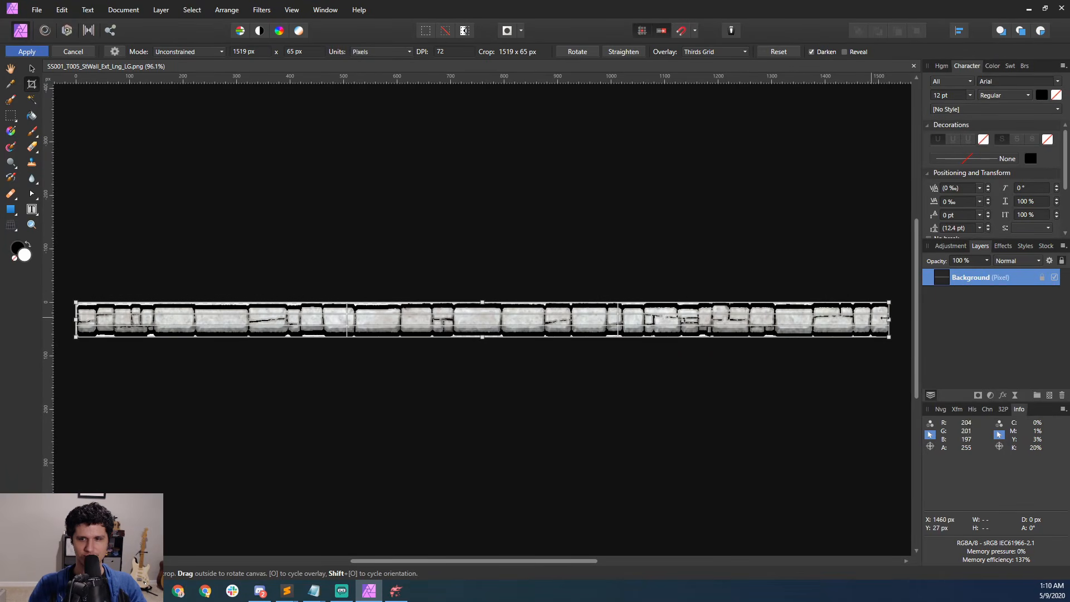
drag(890, 318, 83, 316)
scroll(83, 316, up, 4)
scroll(83, 316, up, 4)
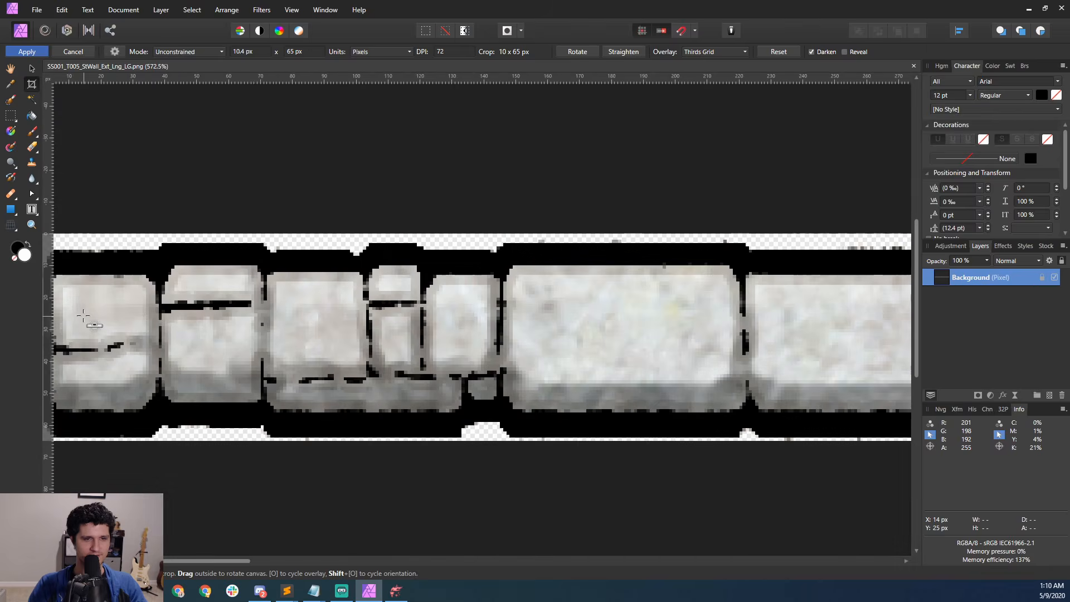
drag(221, 307, 464, 301)
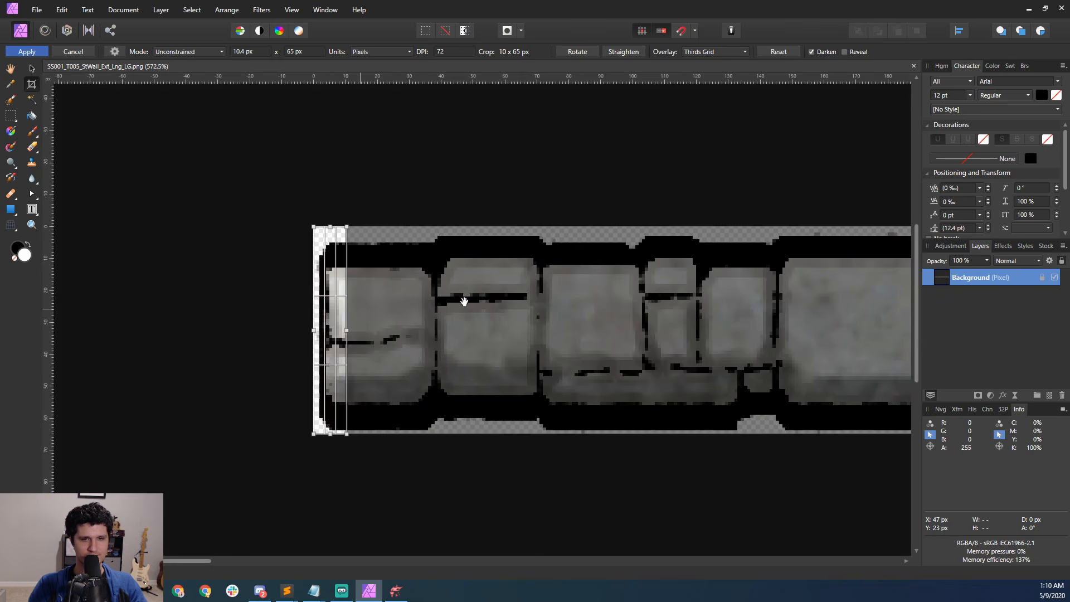
drag(345, 323, 339, 329)
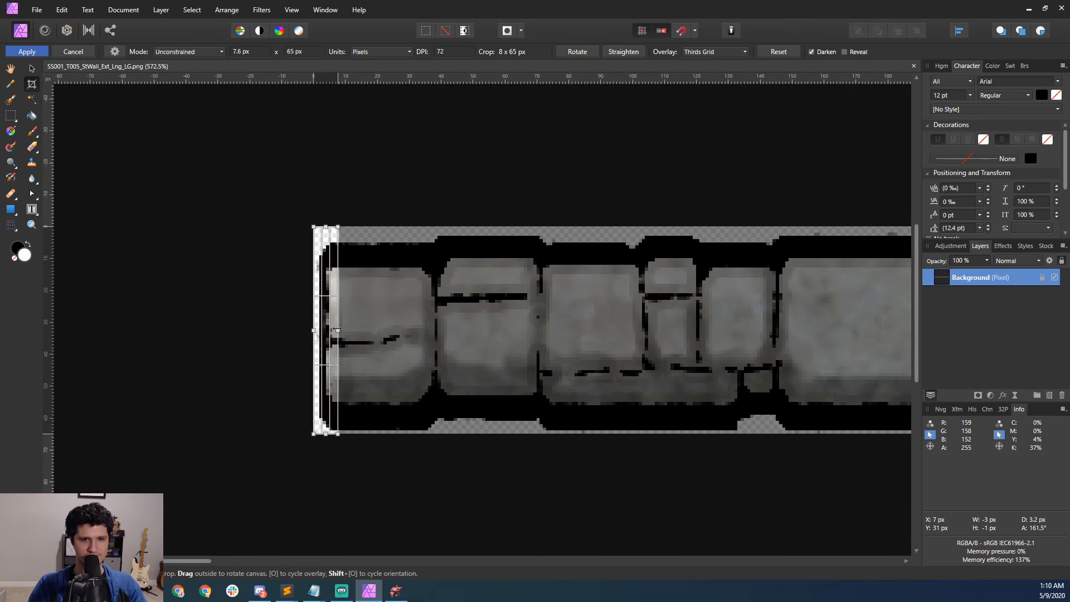
key(Return)
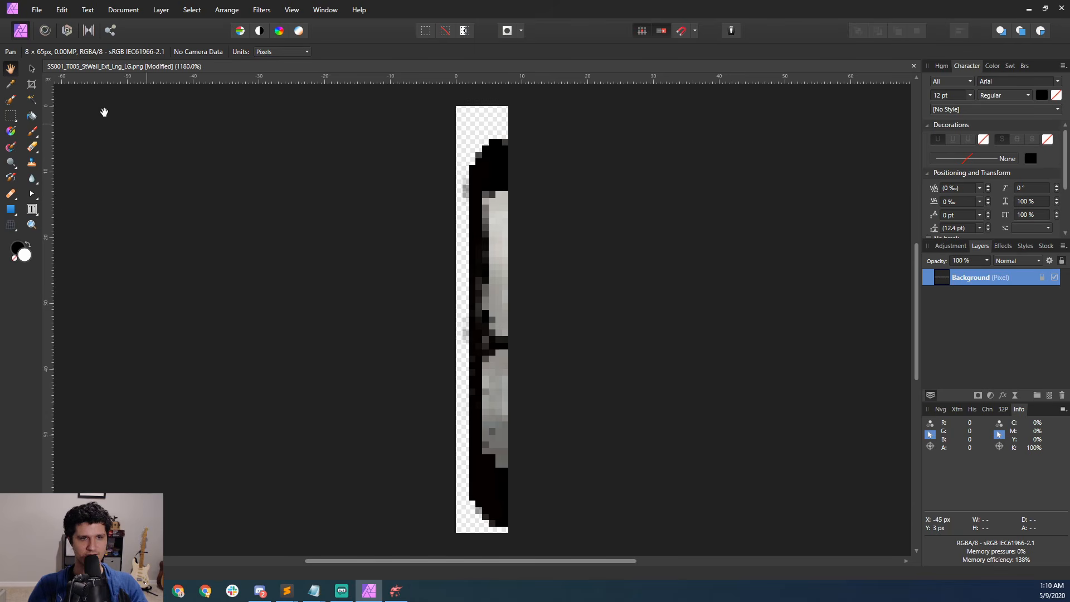
Step: Paint the stone area of the cropped strip black from top to bottom with the 9 px Paint Brush
click(11, 88)
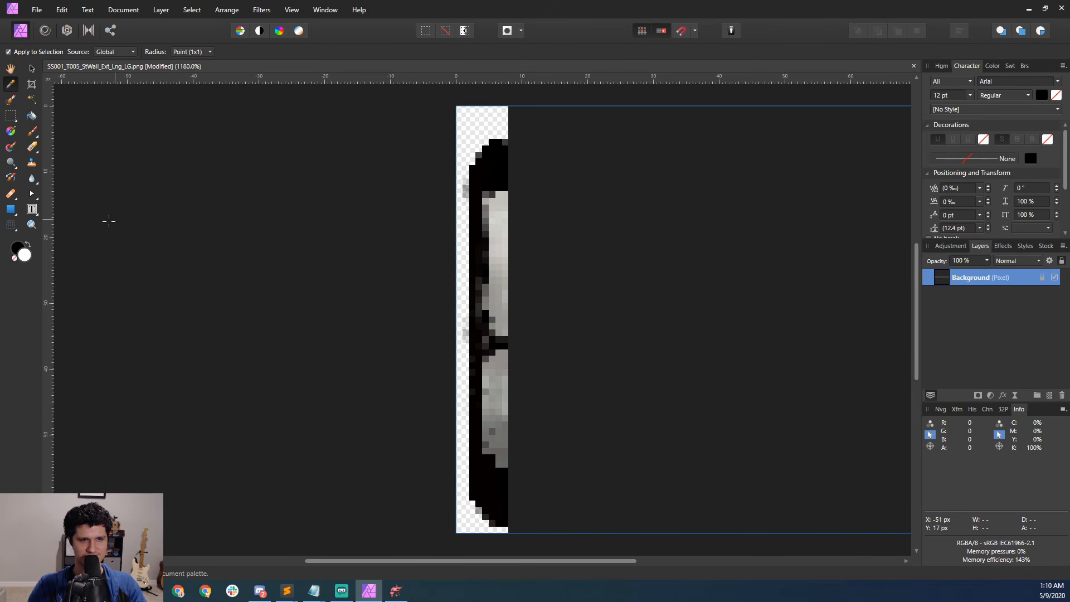
click(28, 245)
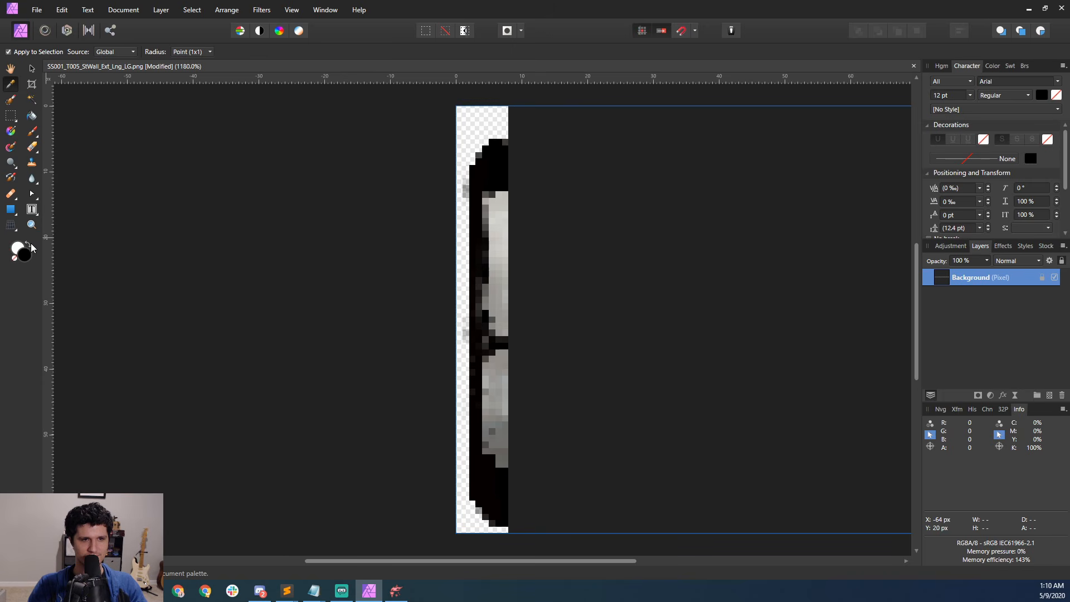
click(32, 131)
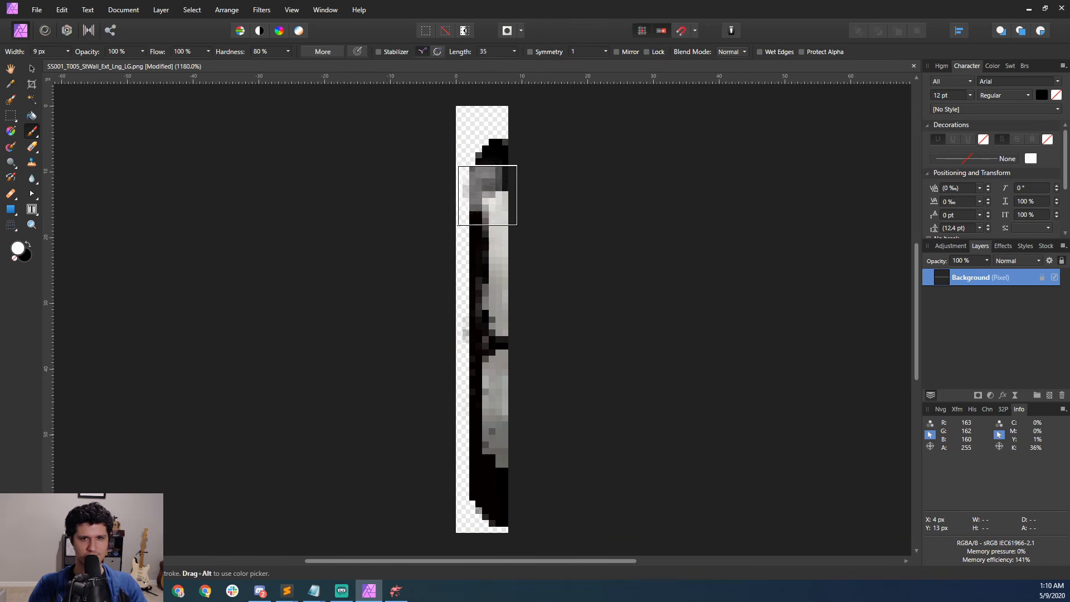
click(28, 245)
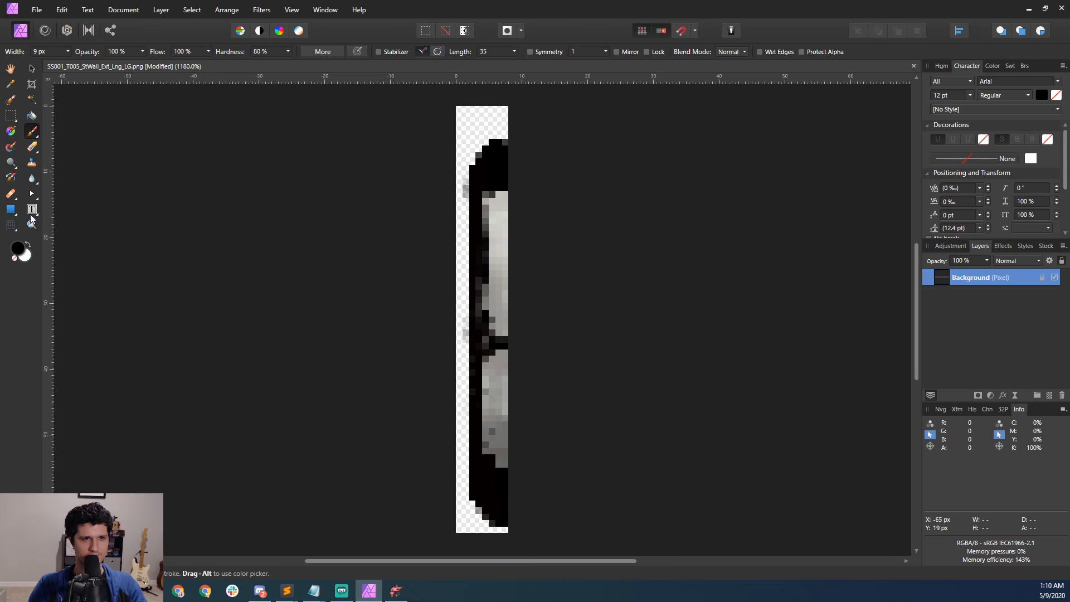
drag(486, 180, 488, 447)
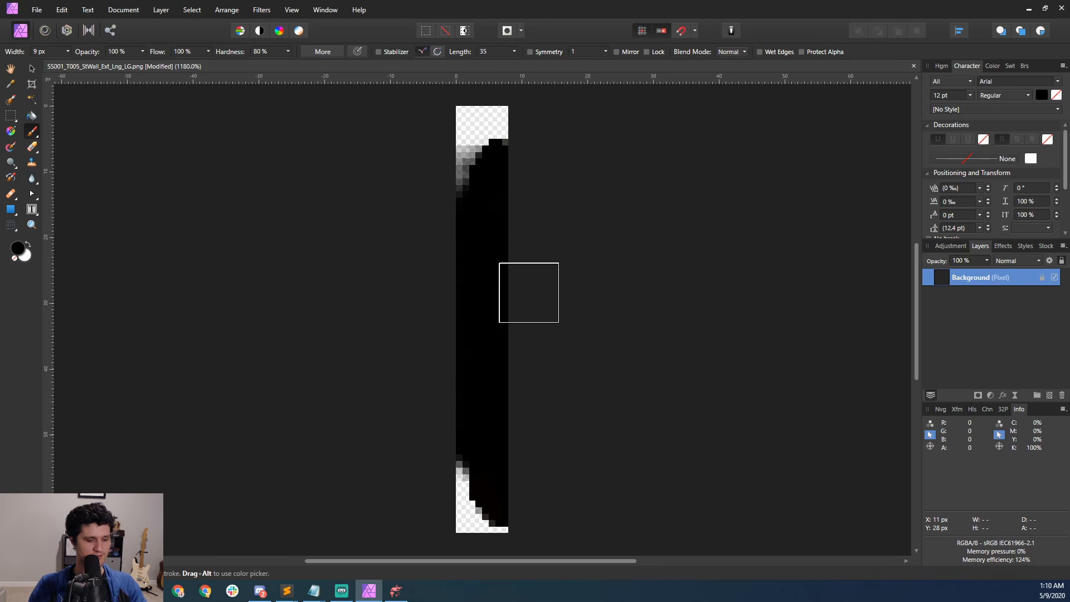
Step: Export the strip as a PNG named SS001_T005_StWall_Ext_Lng_LG_end into the schley_assets textures/walls folder
key(ctrl+alt+shift+s)
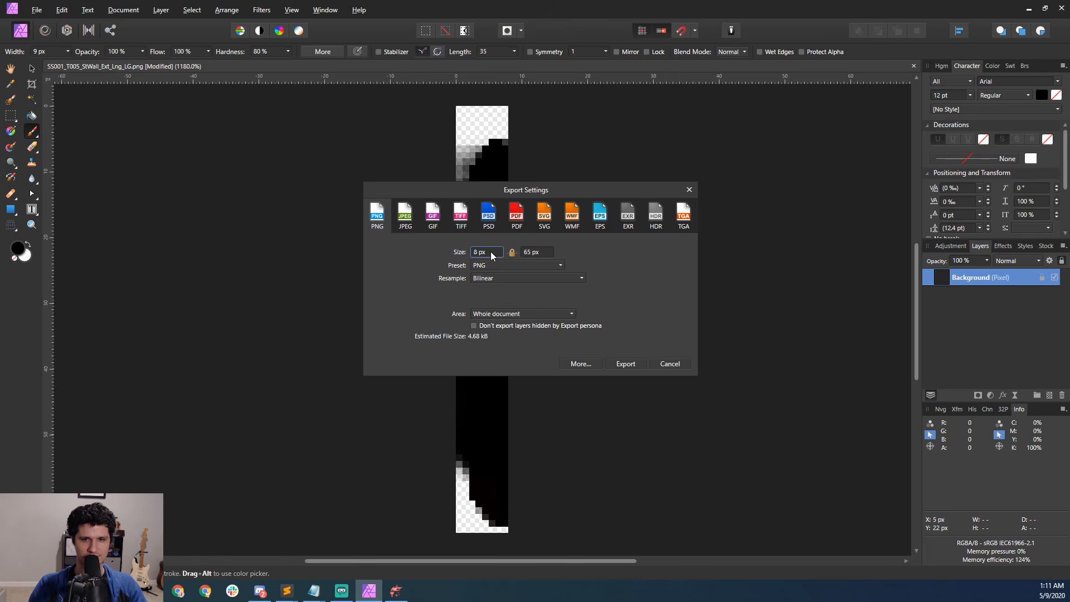
click(621, 364)
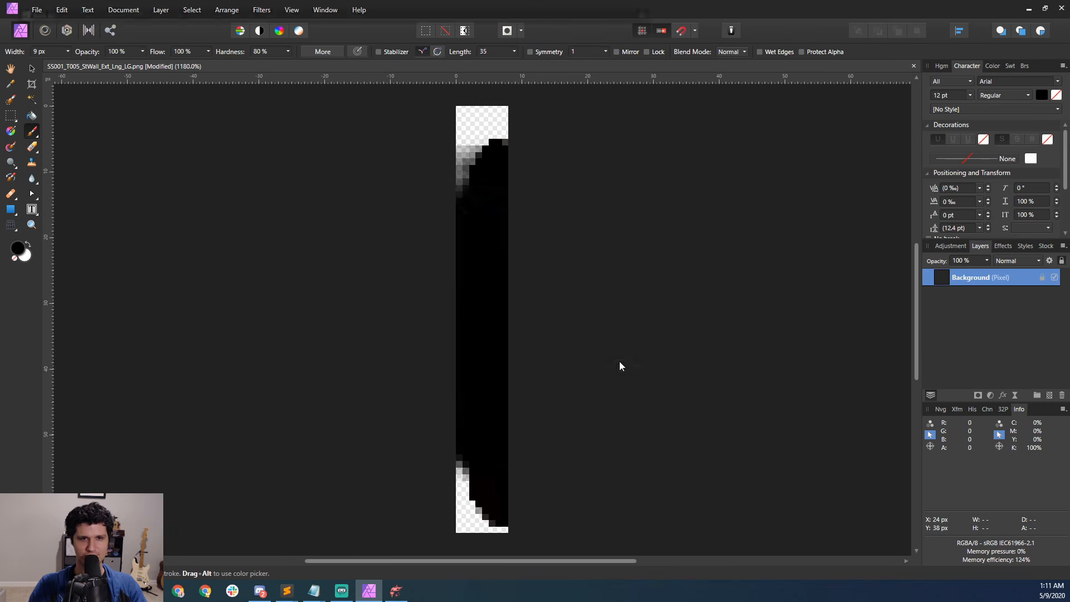
drag(315, 7, 476, 111)
click(446, 129)
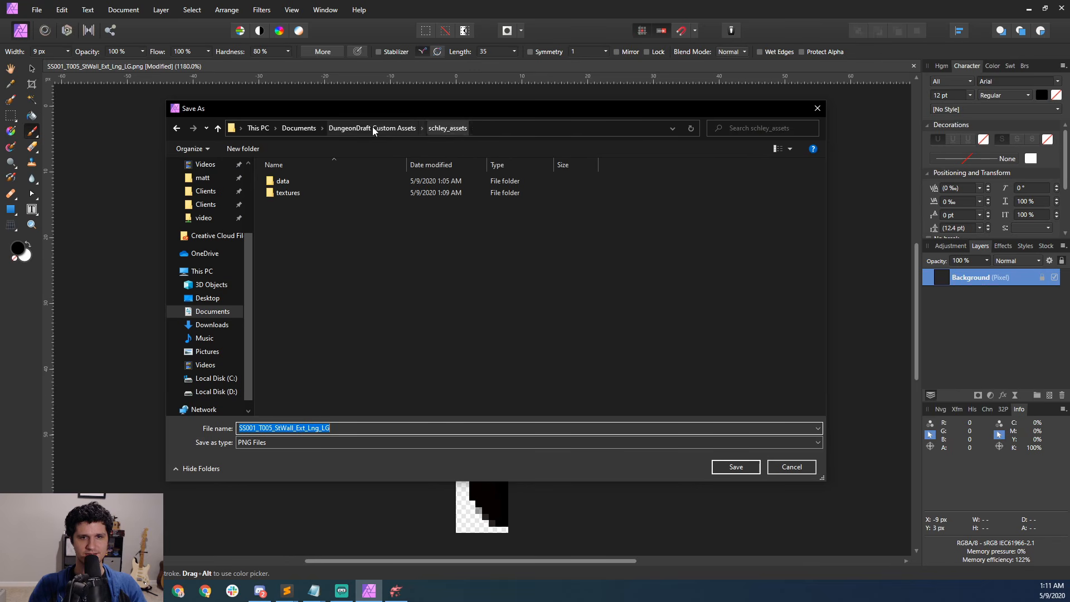
double_click(286, 193)
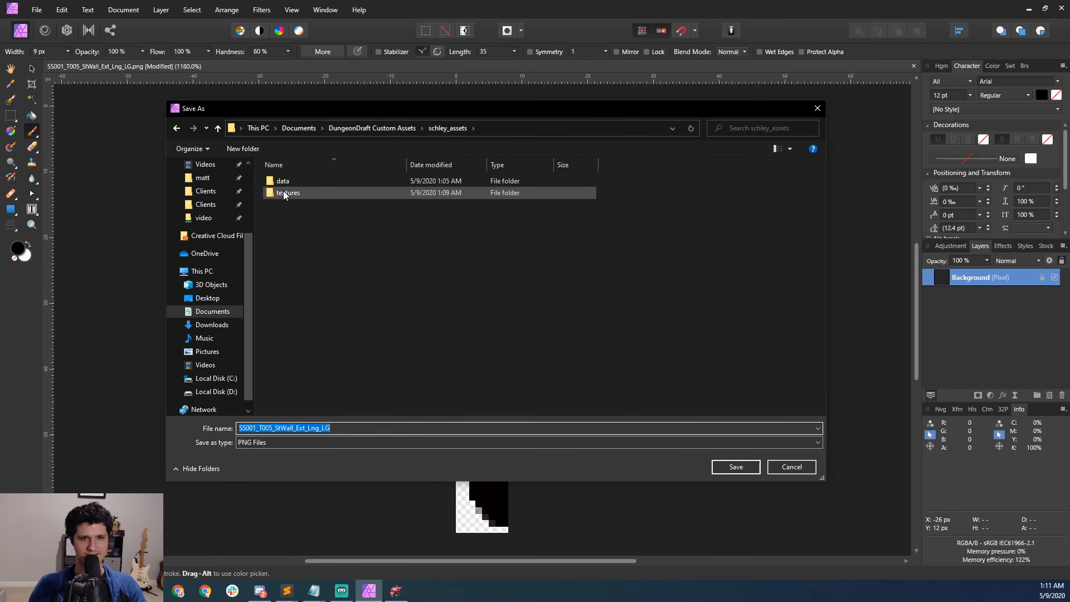
double_click(284, 216)
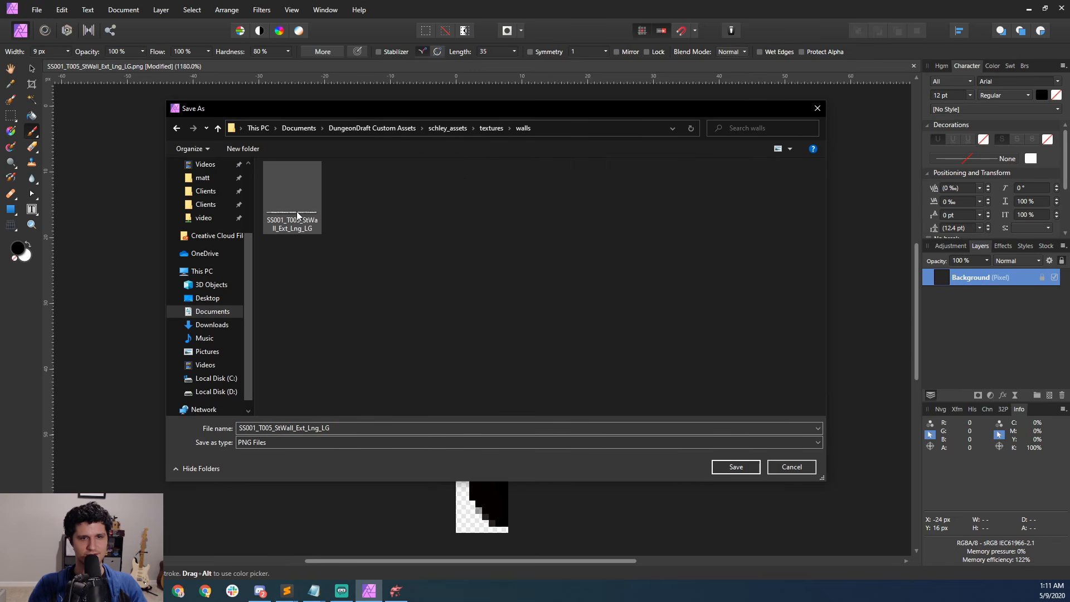
click(365, 426)
click(367, 427)
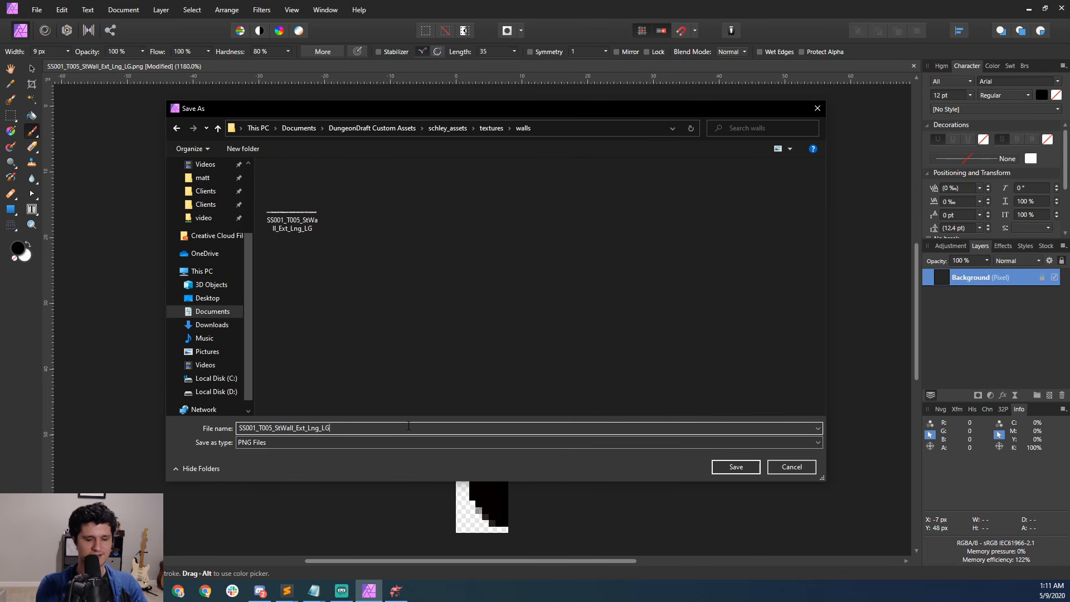
text(_end)
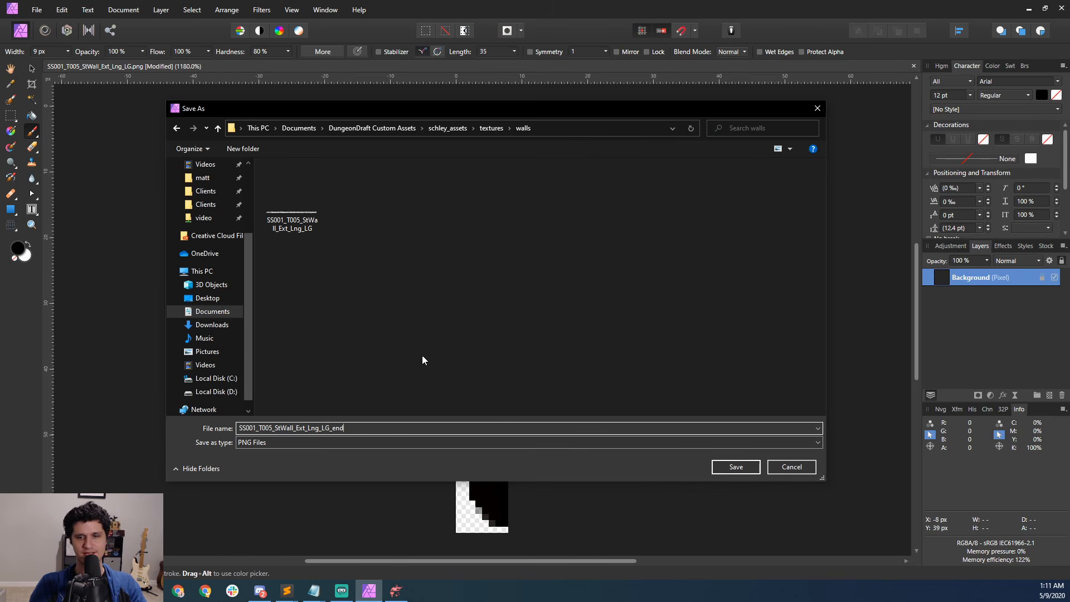
click(725, 470)
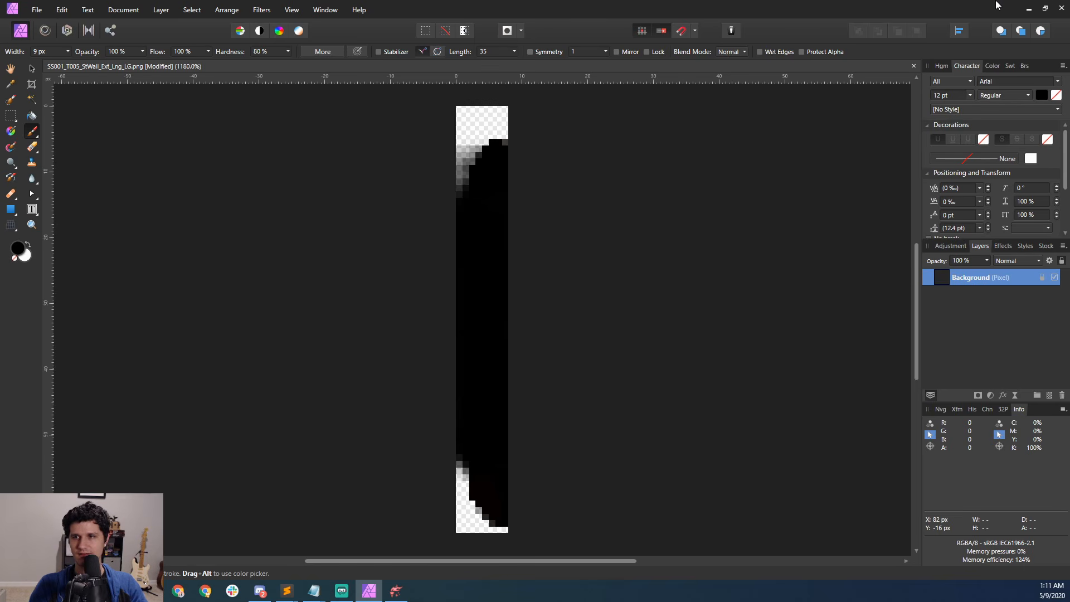
Step: Switch to File Explorer and create a folder named walls inside the schley_assets data folder
click(1028, 9)
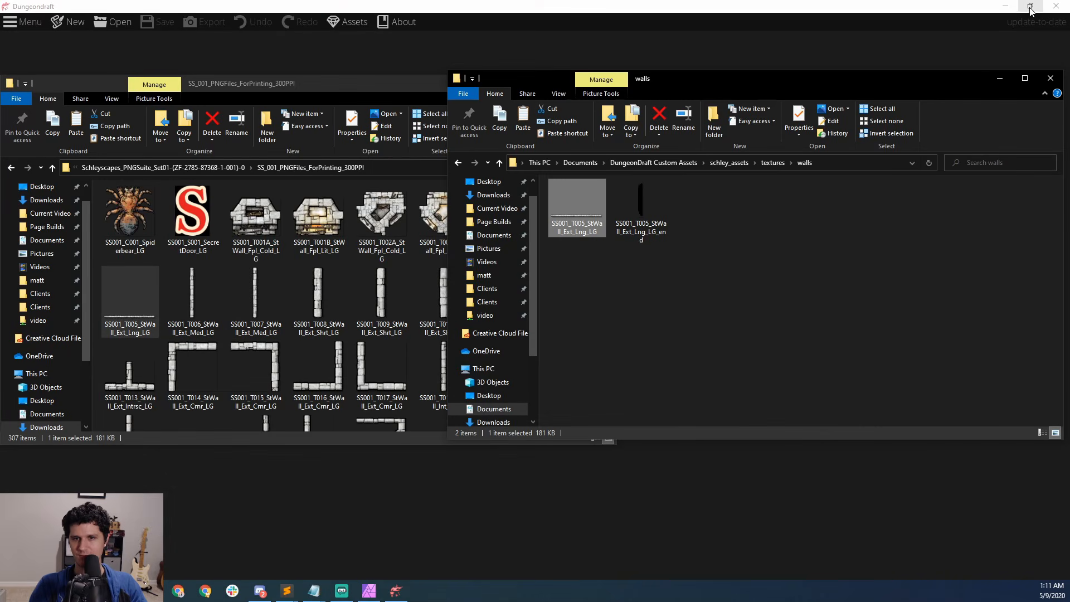
click(817, 244)
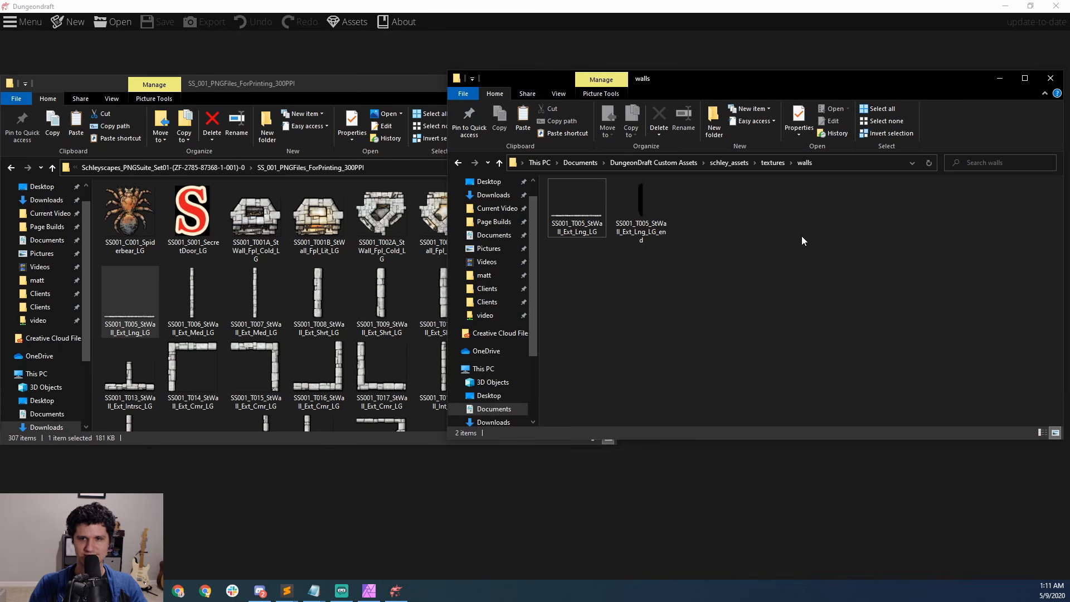
click(729, 162)
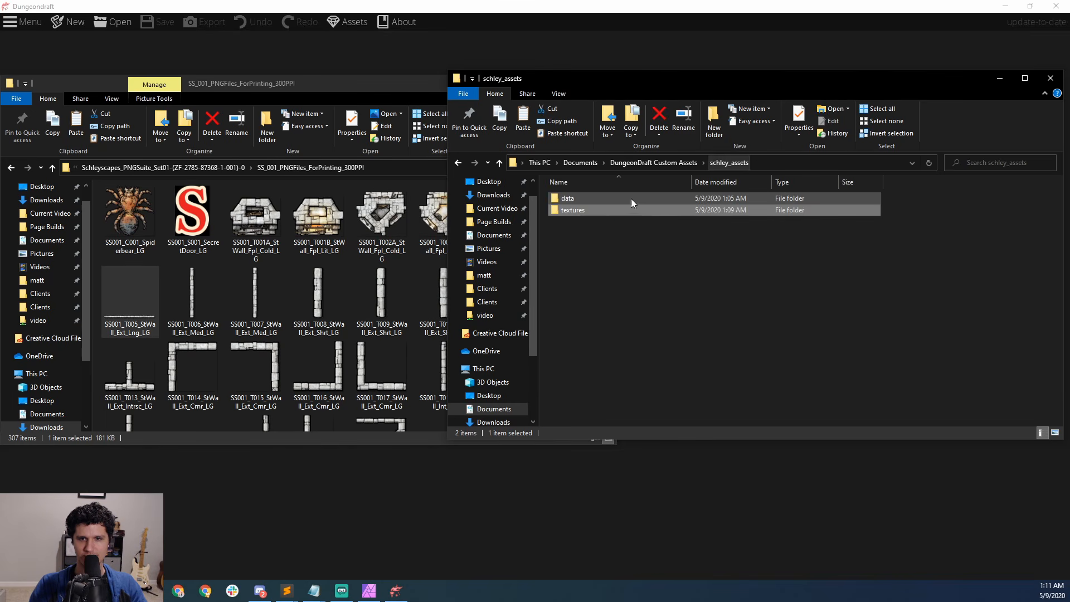
double_click(587, 196)
right_click(583, 216)
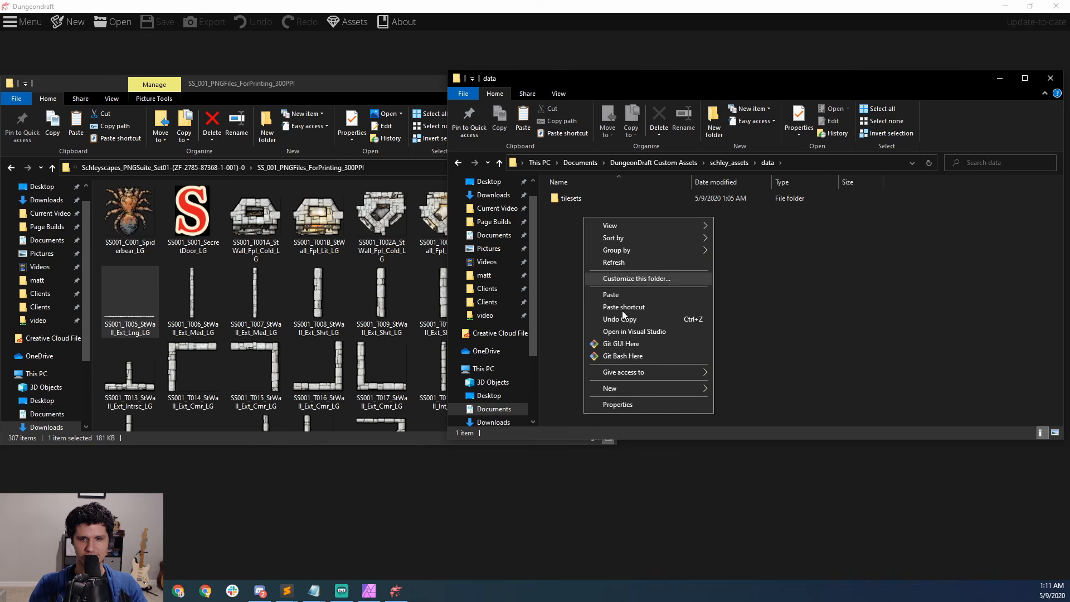
mouse_move(638, 388)
click(747, 390)
text(walls)
key(Return)
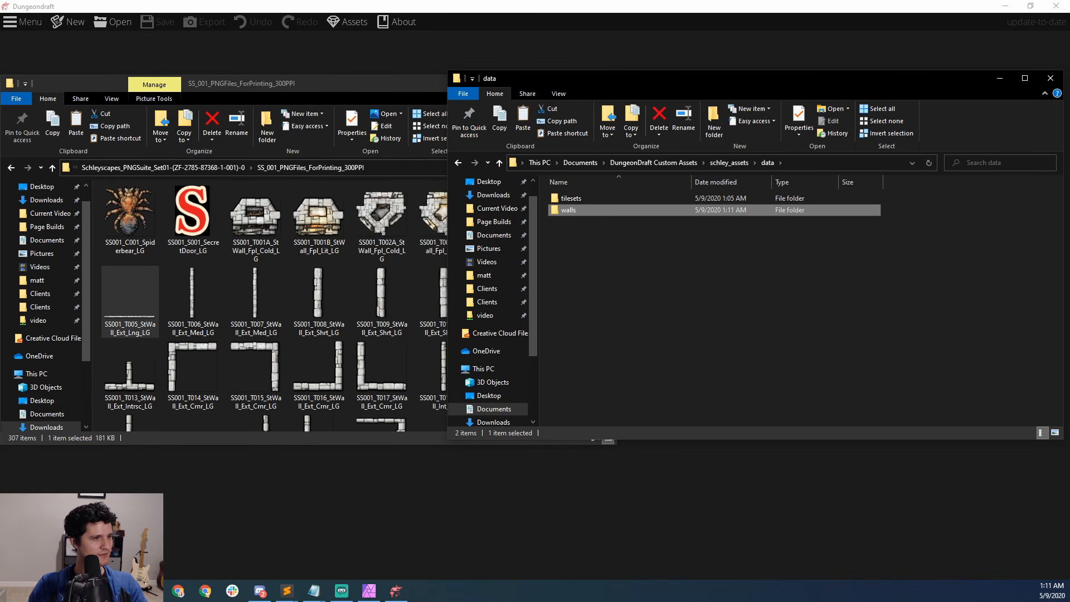
Step: Open the example pack's data/walls folder and place its window beside the schley_assets data window
drag(669, 1, 469, 105)
click(321, 187)
double_click(189, 223)
double_click(181, 233)
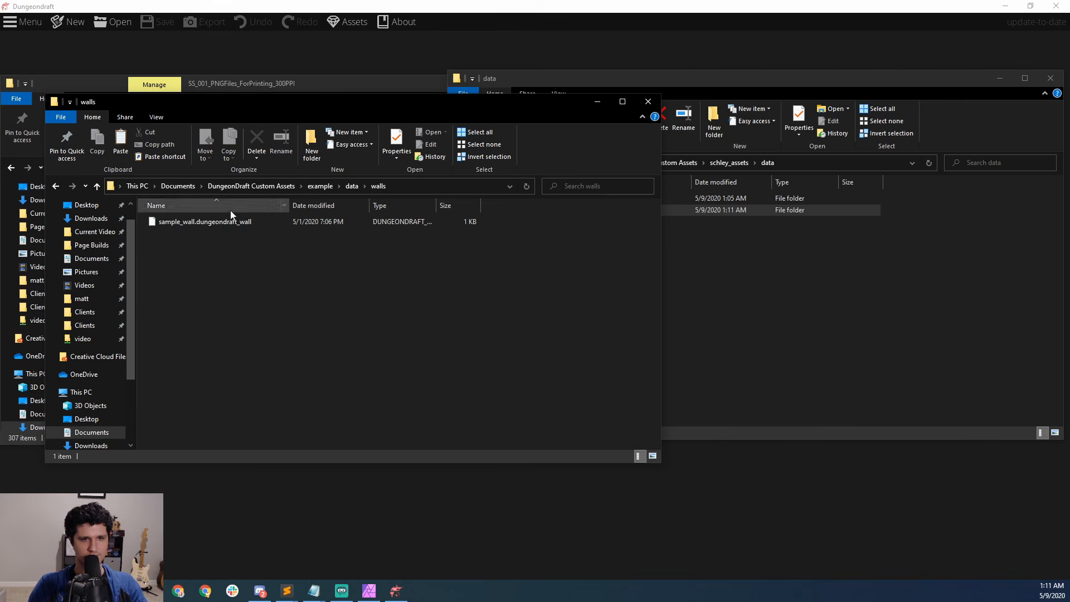
drag(293, 111, 246, 107)
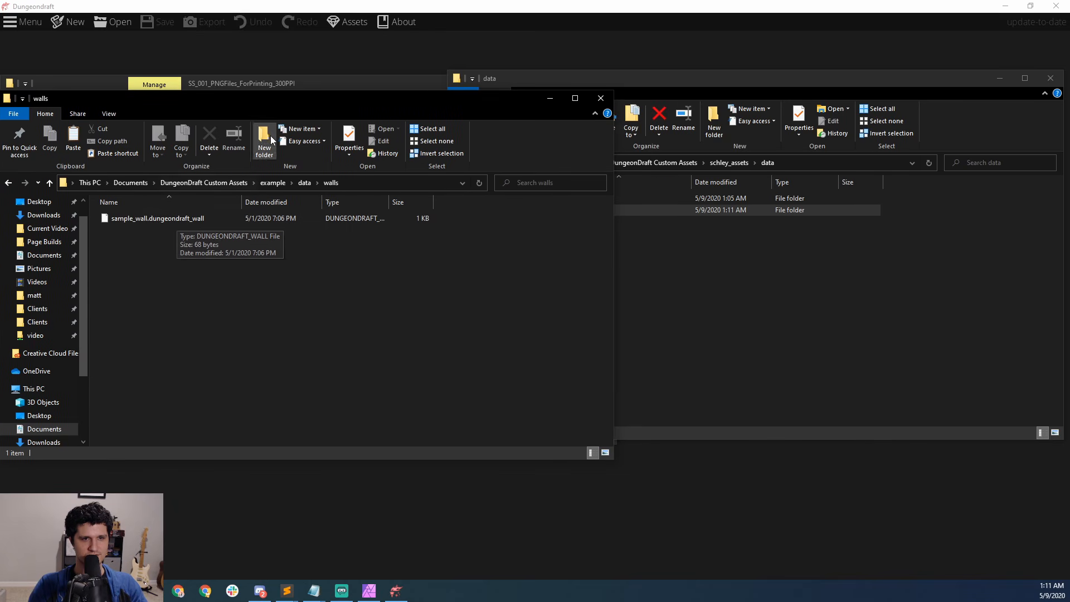
drag(307, 106, 337, 93)
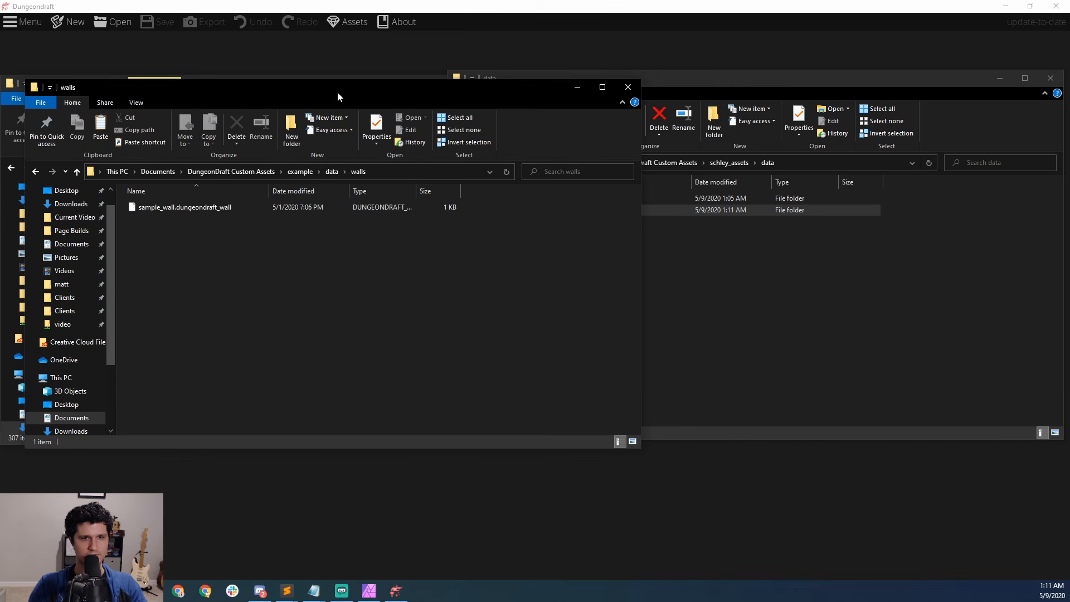
Step: Look at the sample wall images in the example pack's textures/walls folder
click(306, 172)
double_click(169, 217)
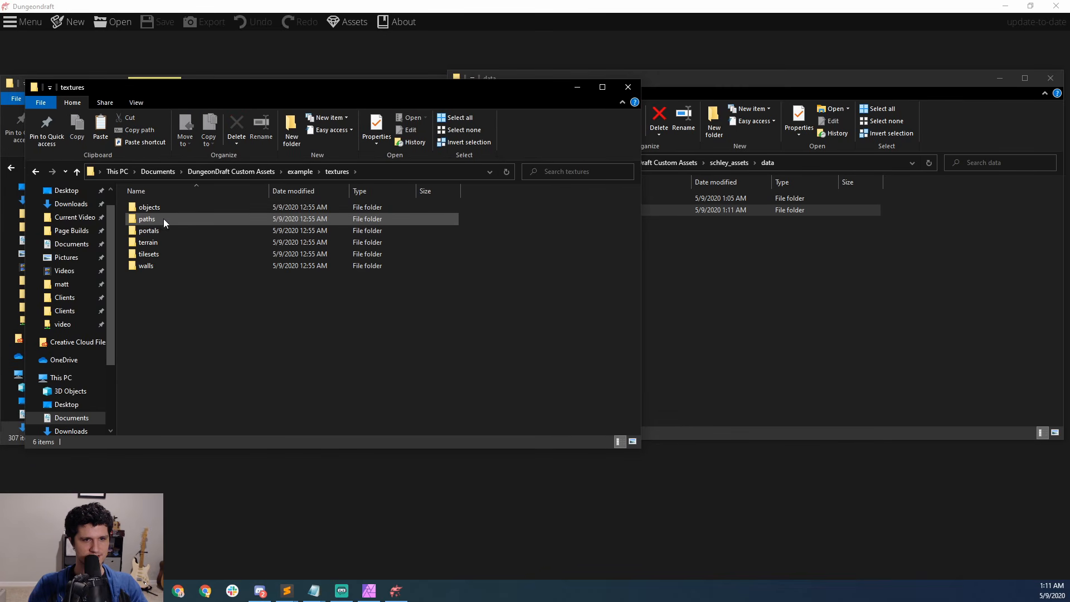
double_click(146, 266)
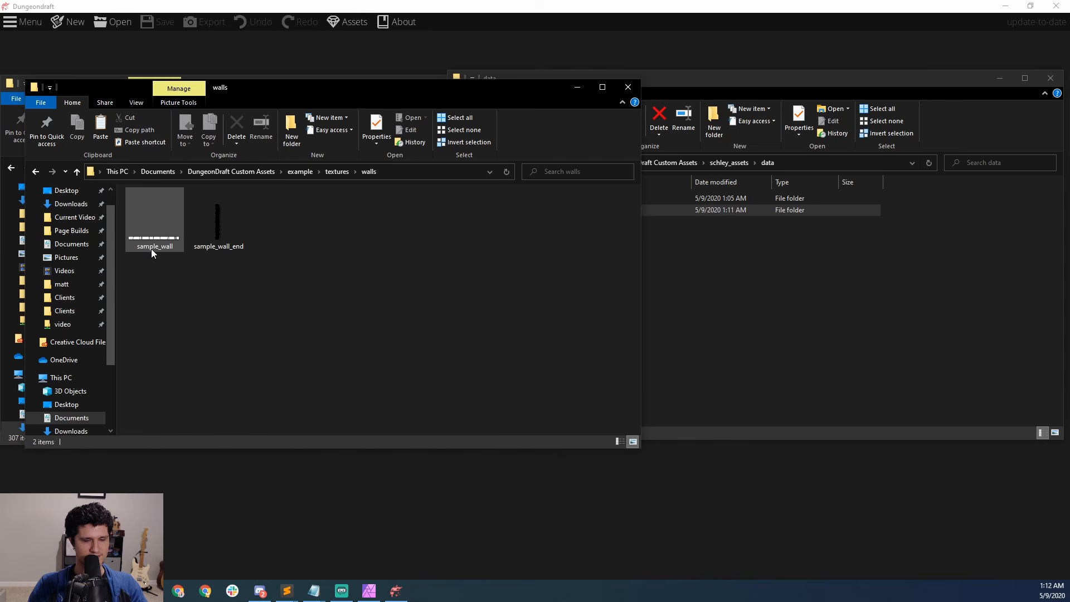
Step: Copy sample_wall.dungeondraft_wall from the example pack's data/walls folder into the schley_assets data/walls folder
click(298, 170)
double_click(170, 205)
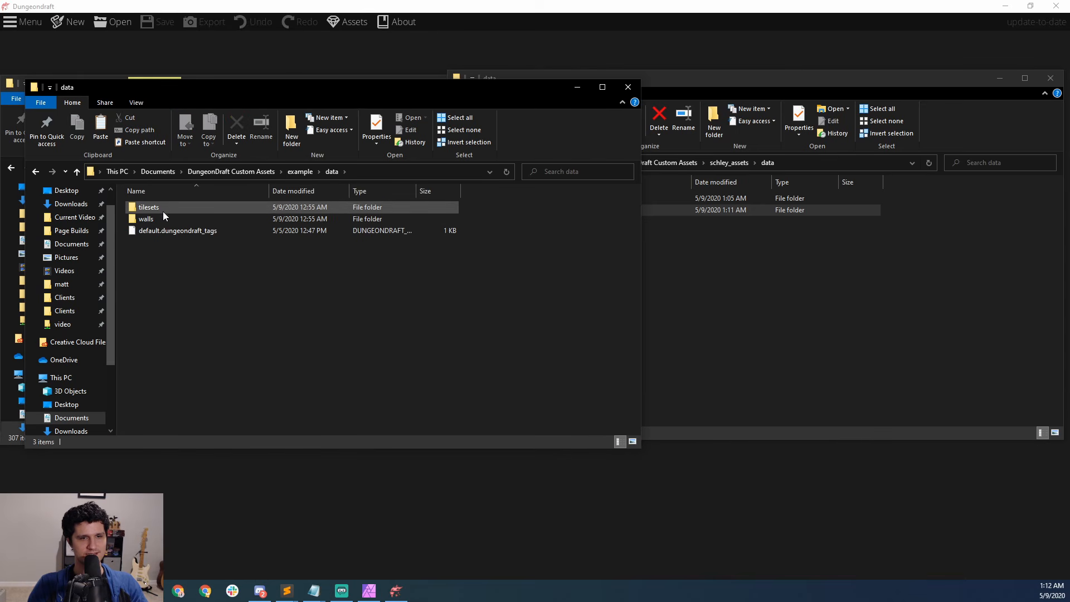
double_click(163, 217)
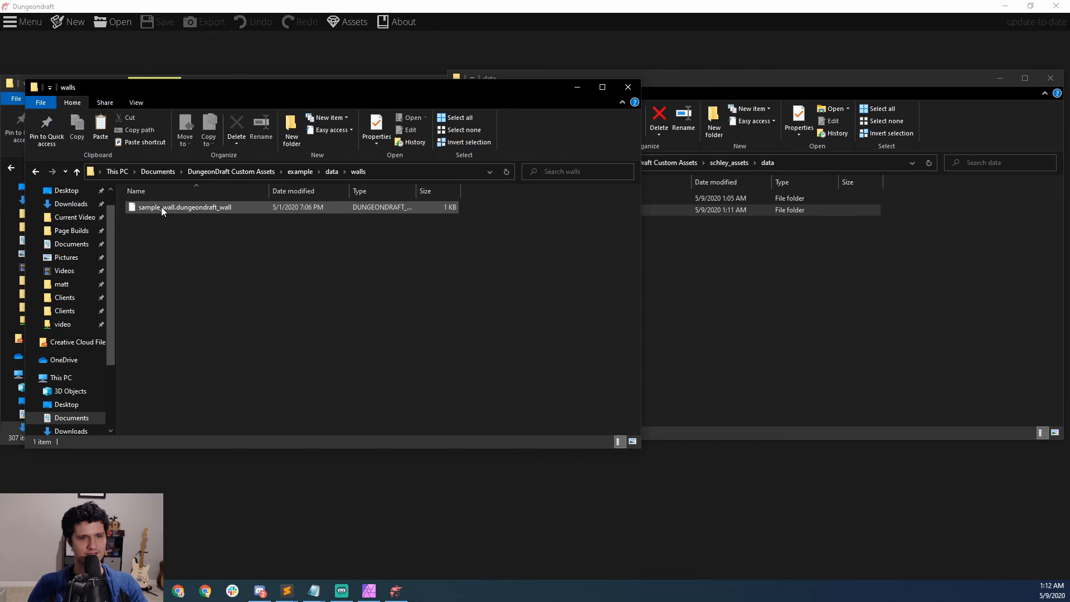
click(162, 208)
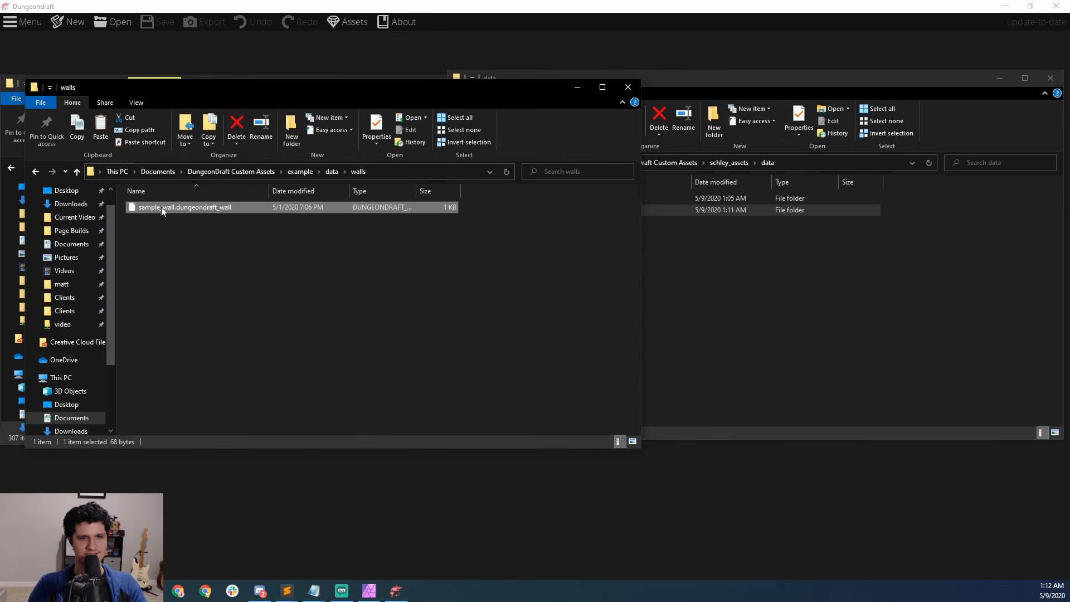
click(781, 260)
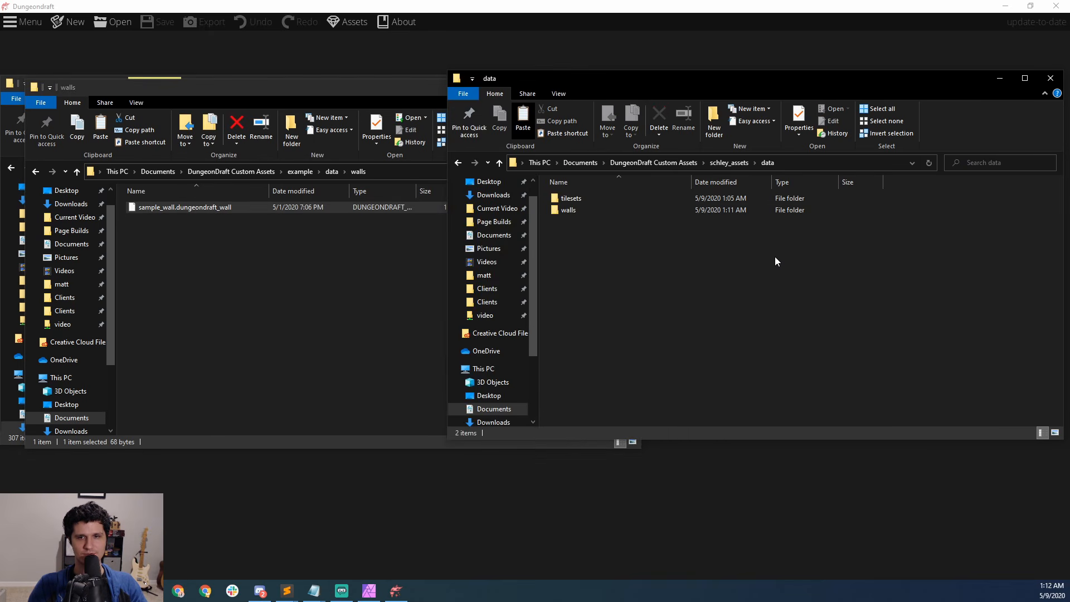
double_click(585, 211)
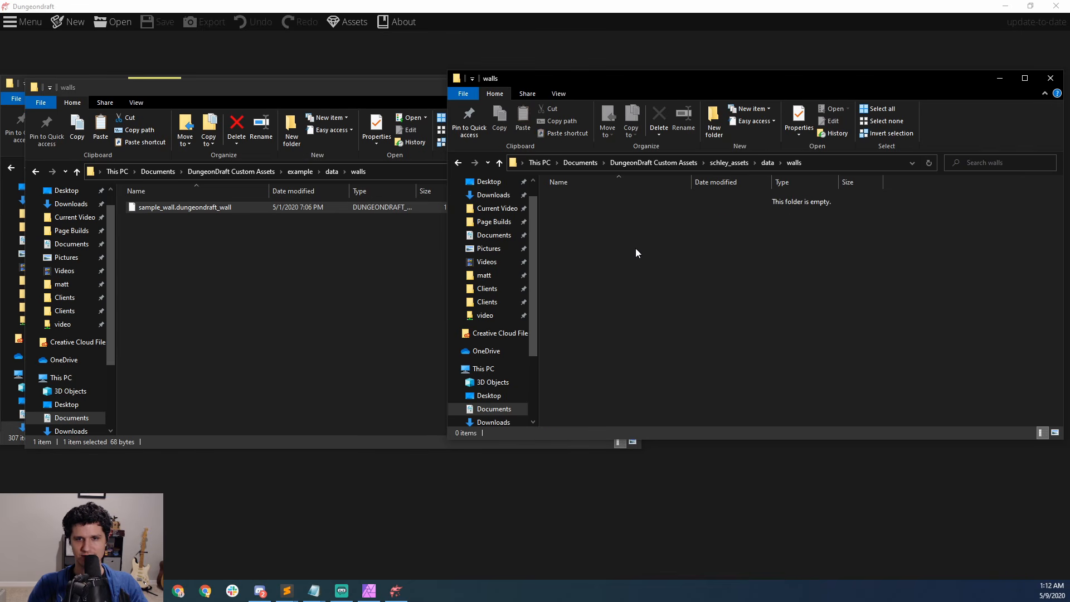
key(ctrl+v)
Step: Copy the file name SS001_T005_StWall_Ext_Lng_LG from the wall image in the schley_assets textures/walls folder
click(726, 163)
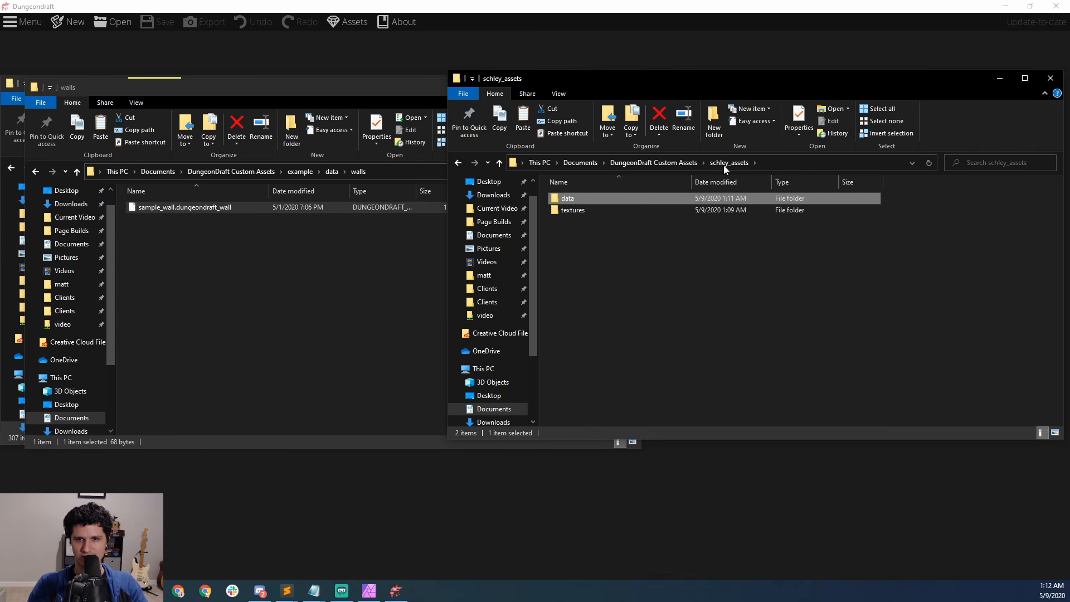
double_click(591, 209)
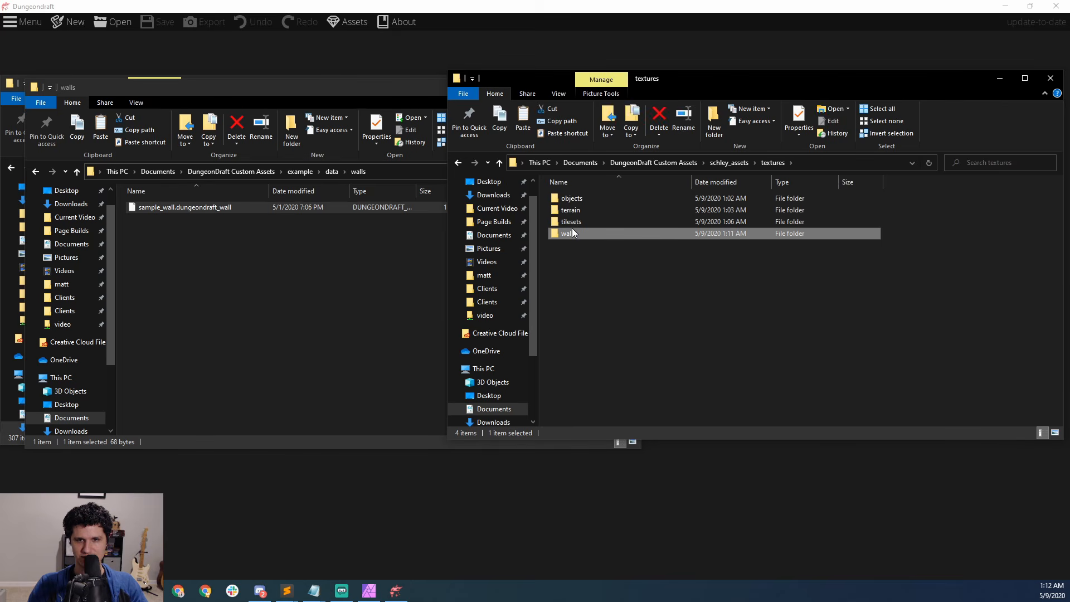
double_click(572, 231)
click(572, 240)
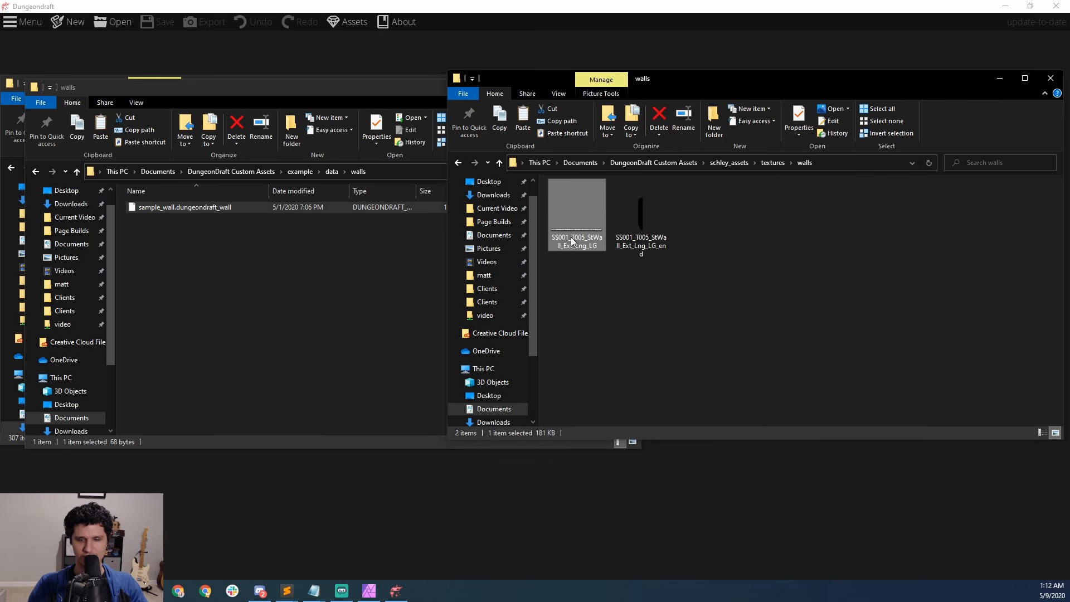
click(571, 236)
key(ctrl+c)
click(627, 282)
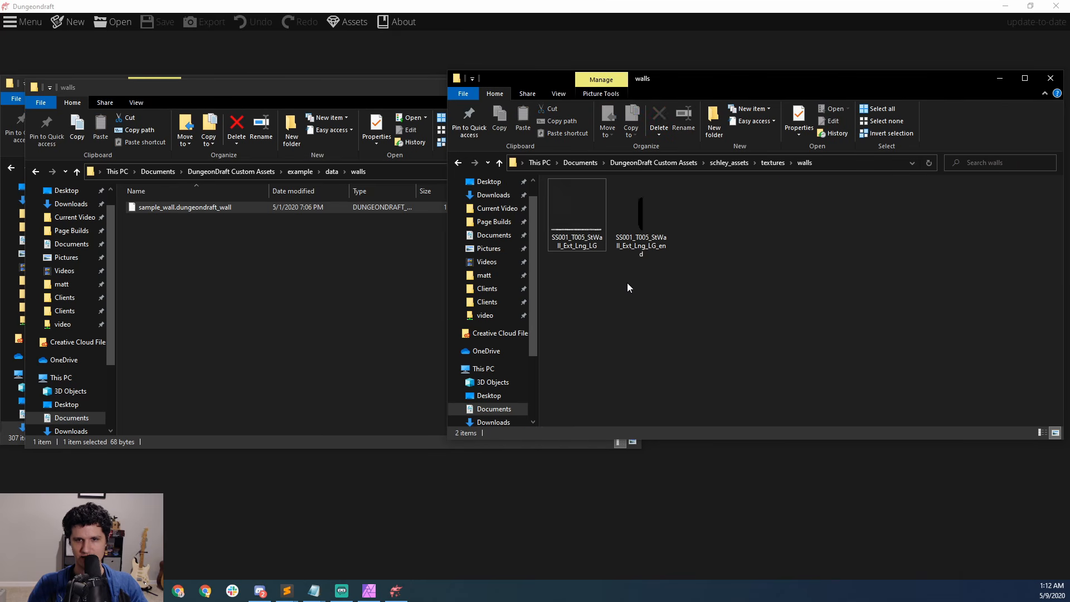
Step: Return to the schley_assets data/walls folder and open an empty Notepad window beside it
click(736, 163)
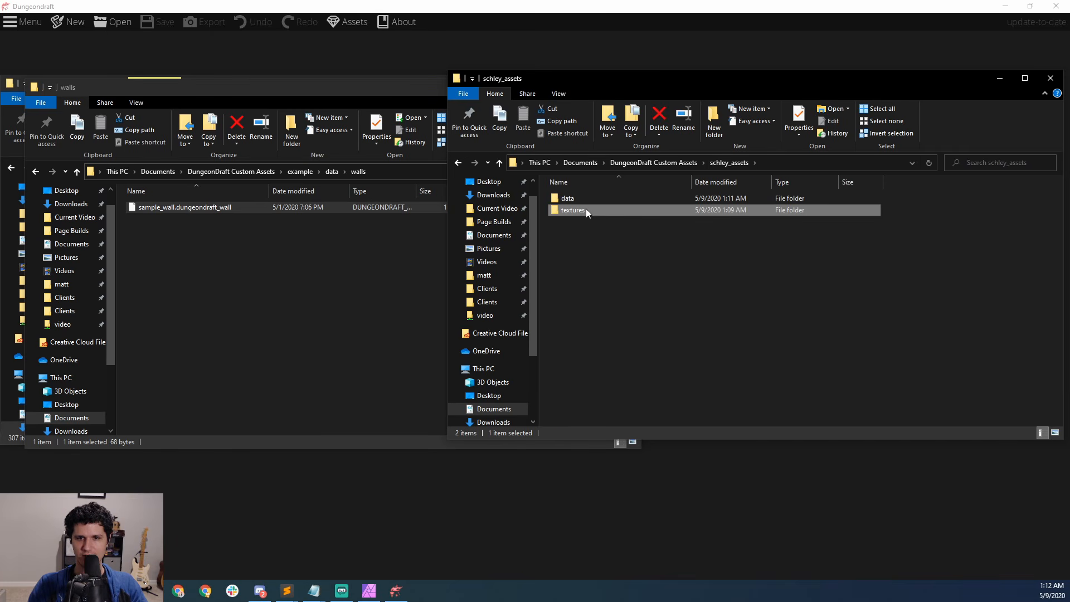
double_click(575, 199)
double_click(573, 209)
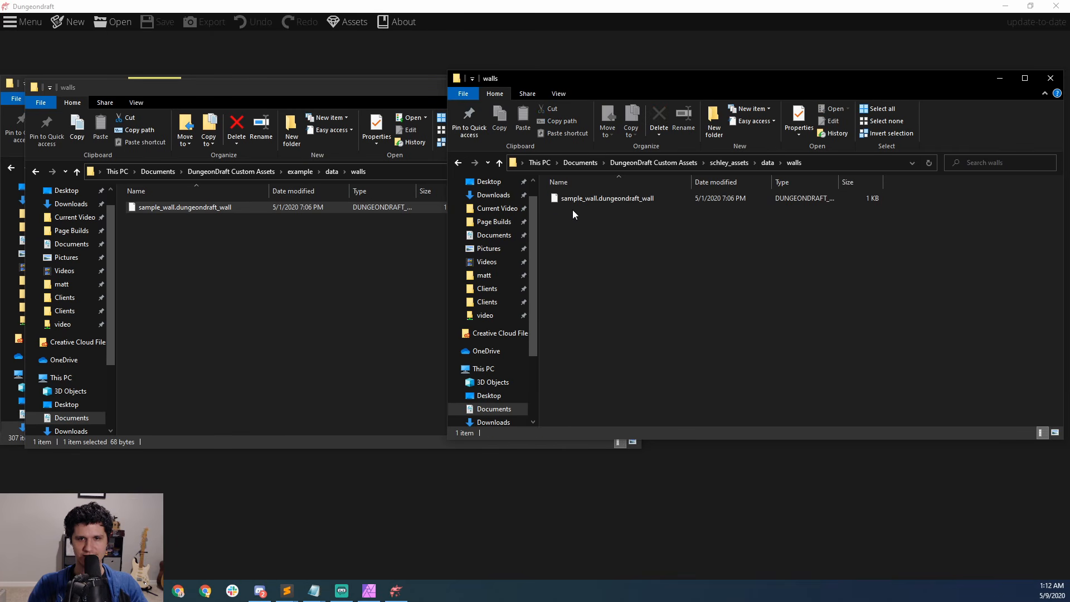
key(super)
text(notepad)
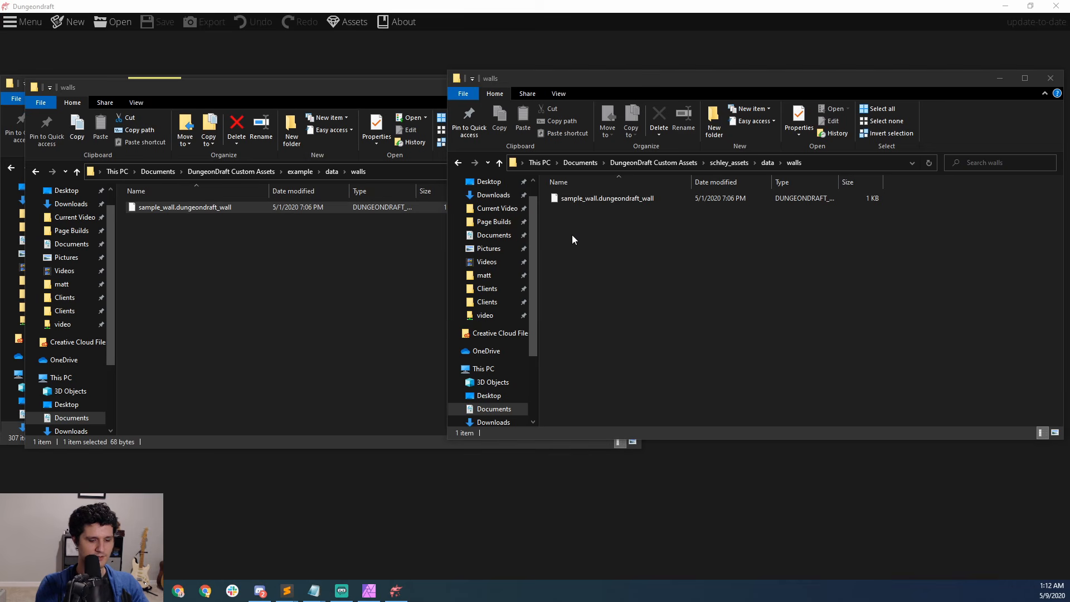
key(Return)
click(574, 237)
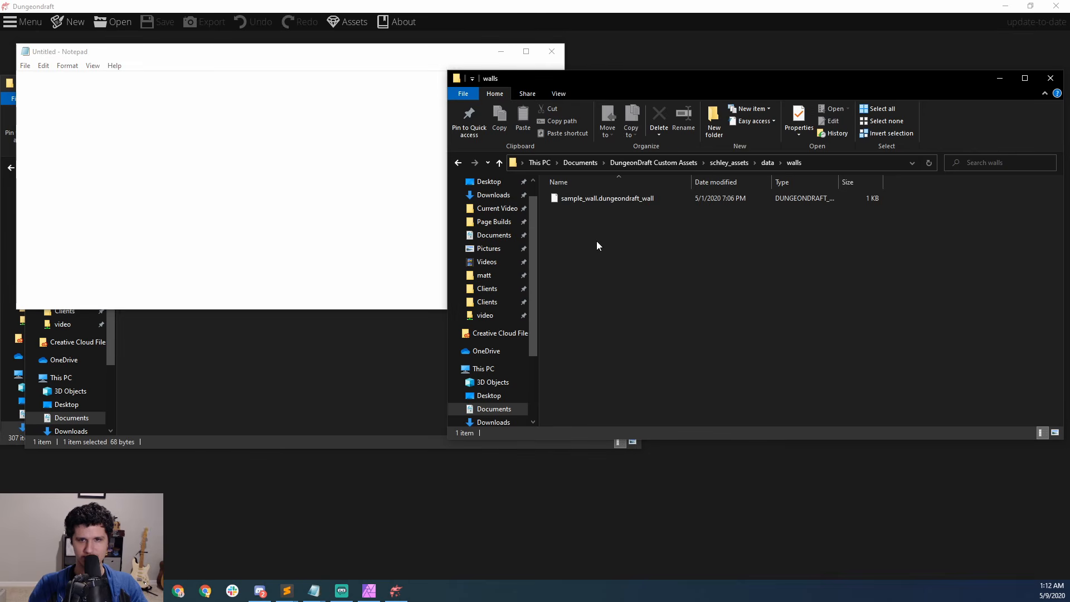
Step: Rename the copied sample wall data file as SS001_T005_StWall_Ext_Lng_LG.dungeondraft_wall
click(585, 200)
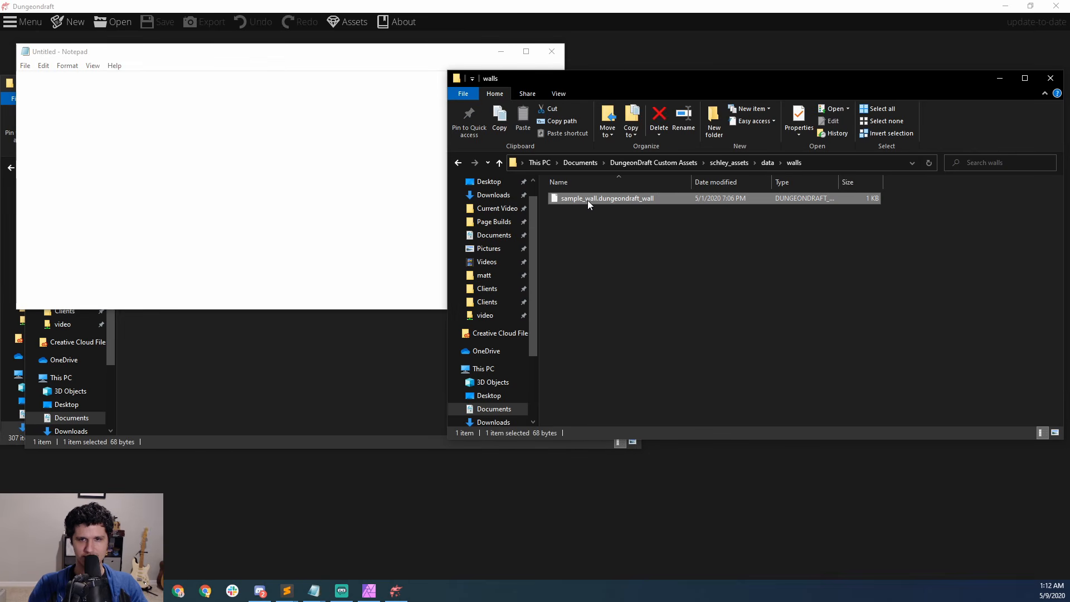
click(594, 200)
click(597, 199)
drag(597, 199, 534, 198)
key(ctrl+v)
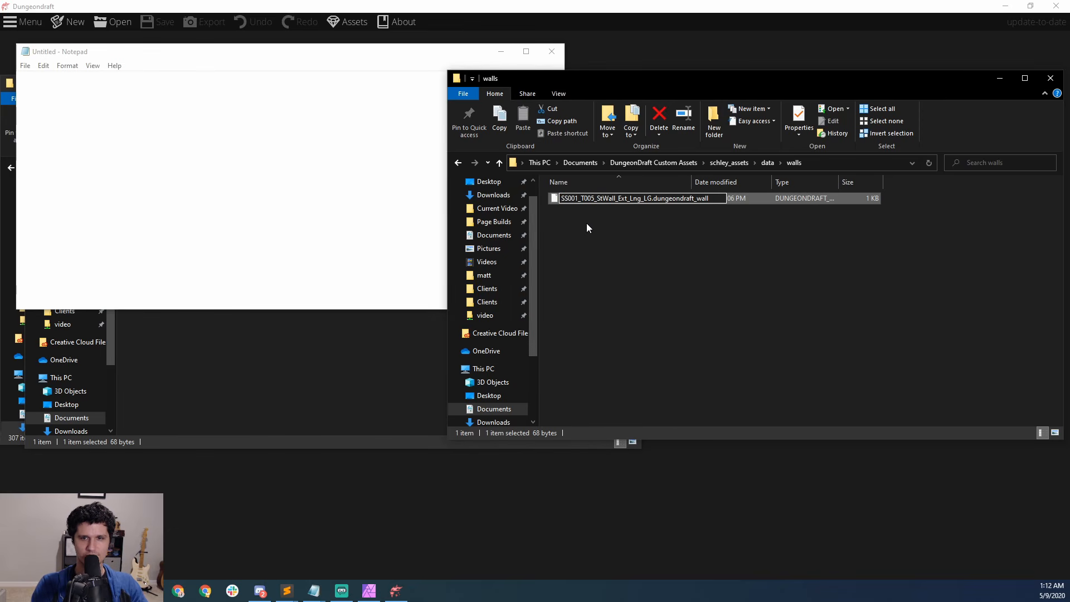
key(Return)
Step: Open the renamed wall data file in Notepad, set its path to textures/walls/SS001_T005_StWall_Ext_Lng_LG.png and save it
drag(588, 200, 231, 184)
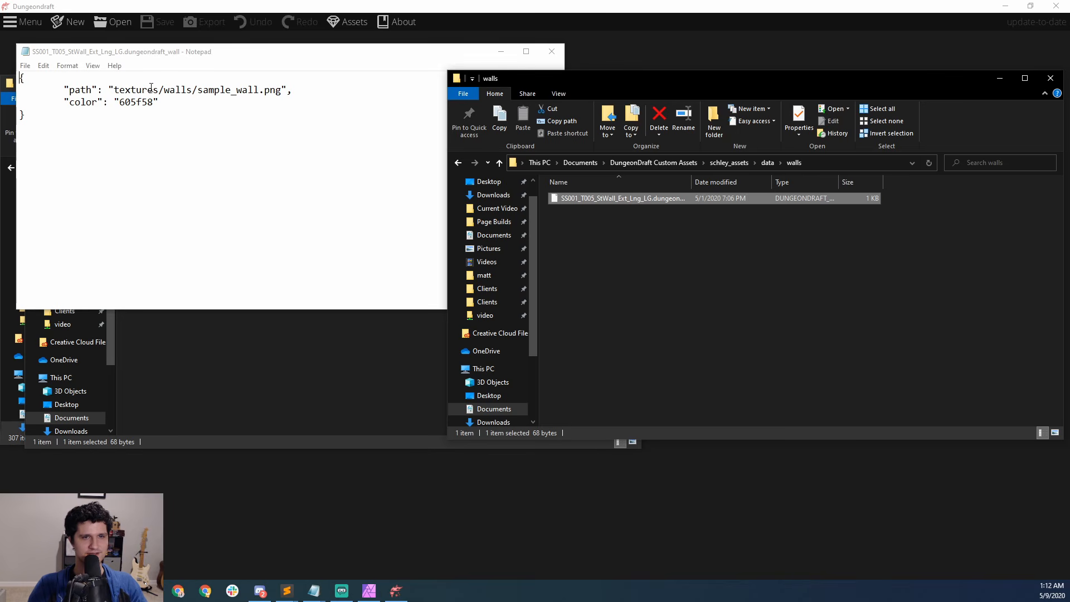
drag(198, 90, 258, 90)
key(ctrl+v)
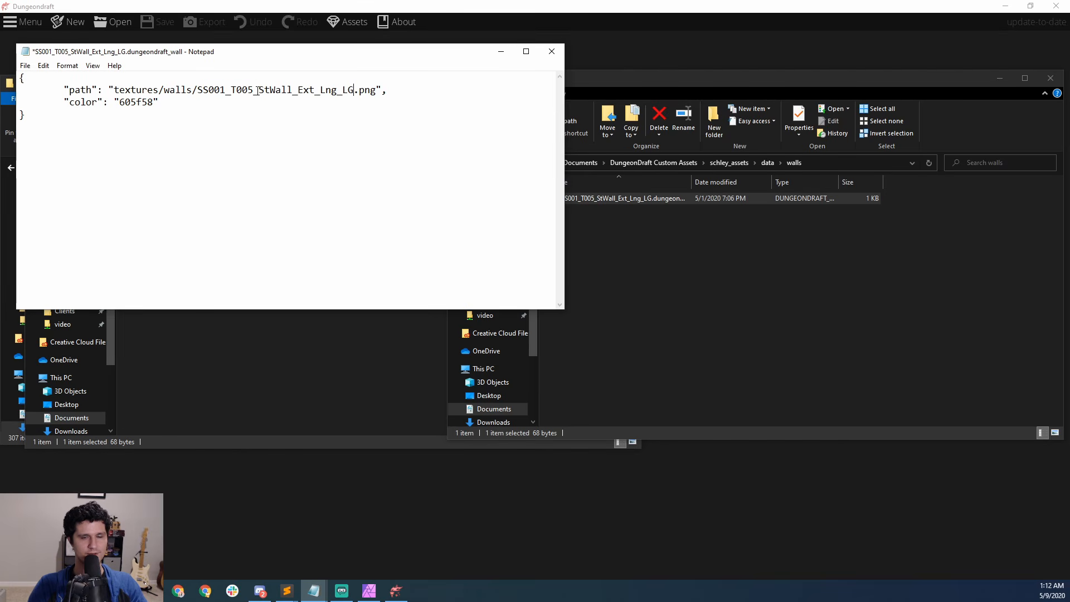
click(238, 111)
key(ctrl+s)
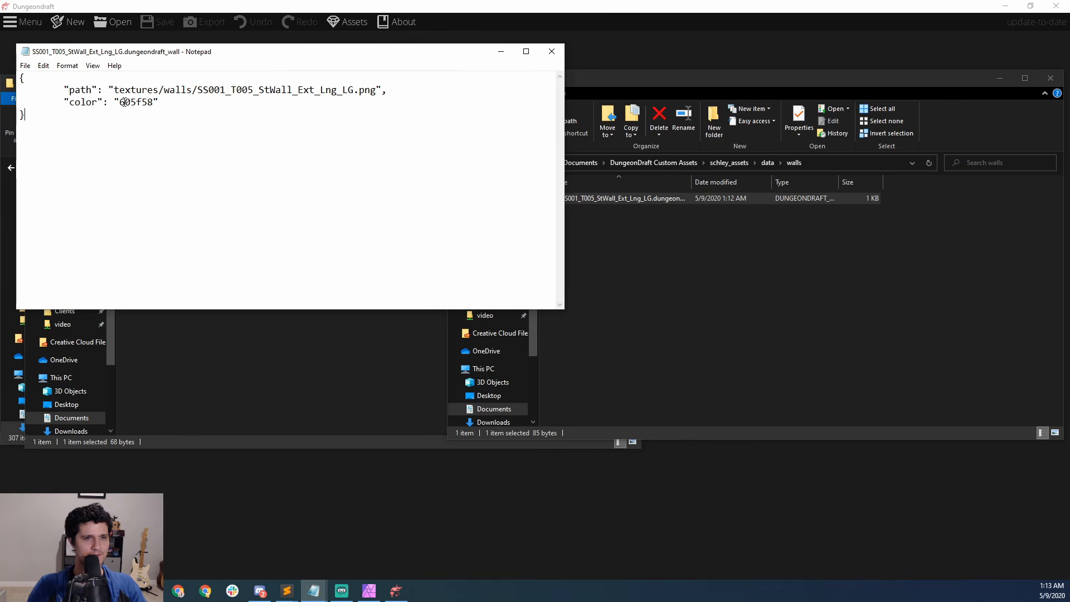
Step: Set the color value in the wall data file to ffffff and save the file
drag(121, 102, 155, 105)
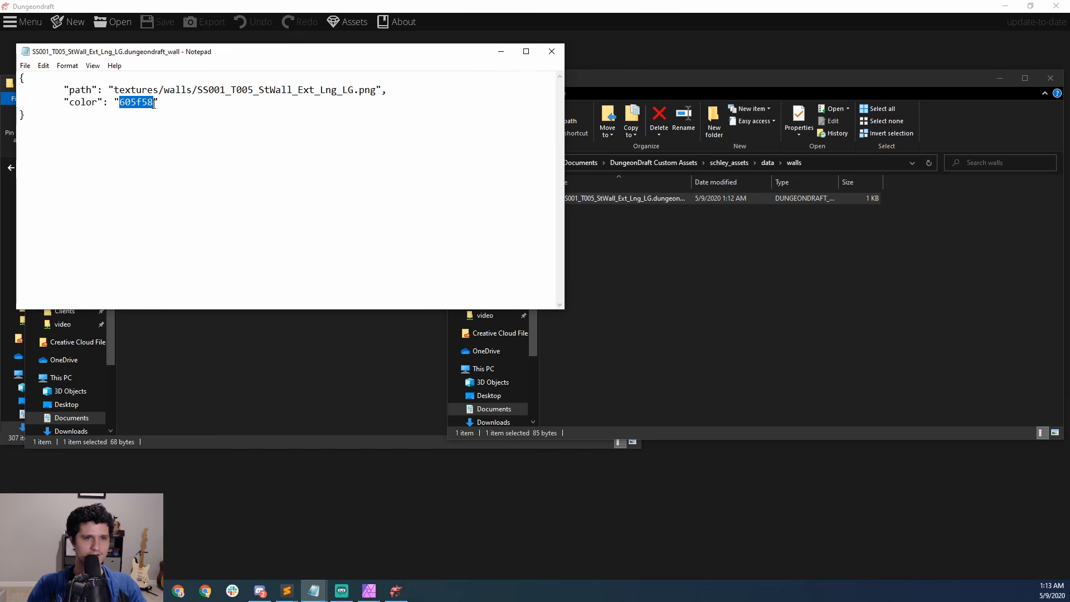
text(ffffff)
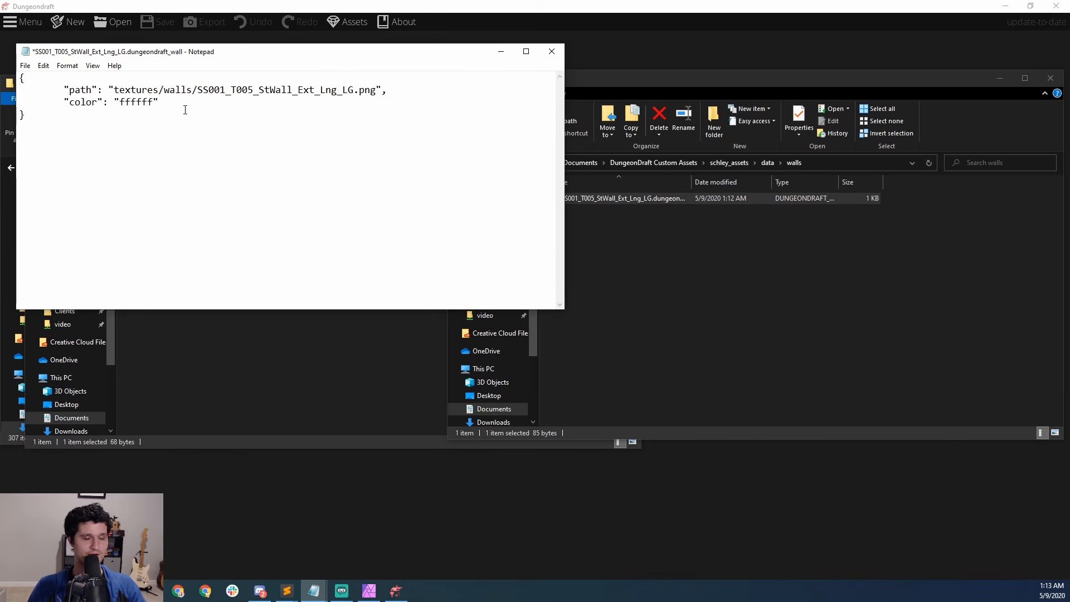
key(ctrl+s)
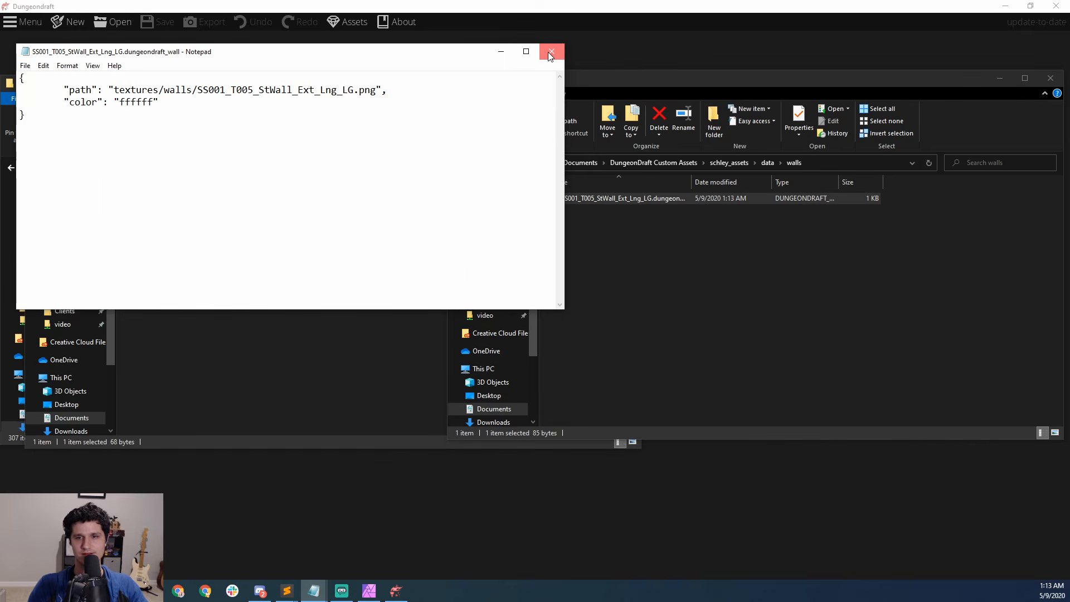
Step: Close the wall data text file and open the textures folder inside schley_assets
click(552, 51)
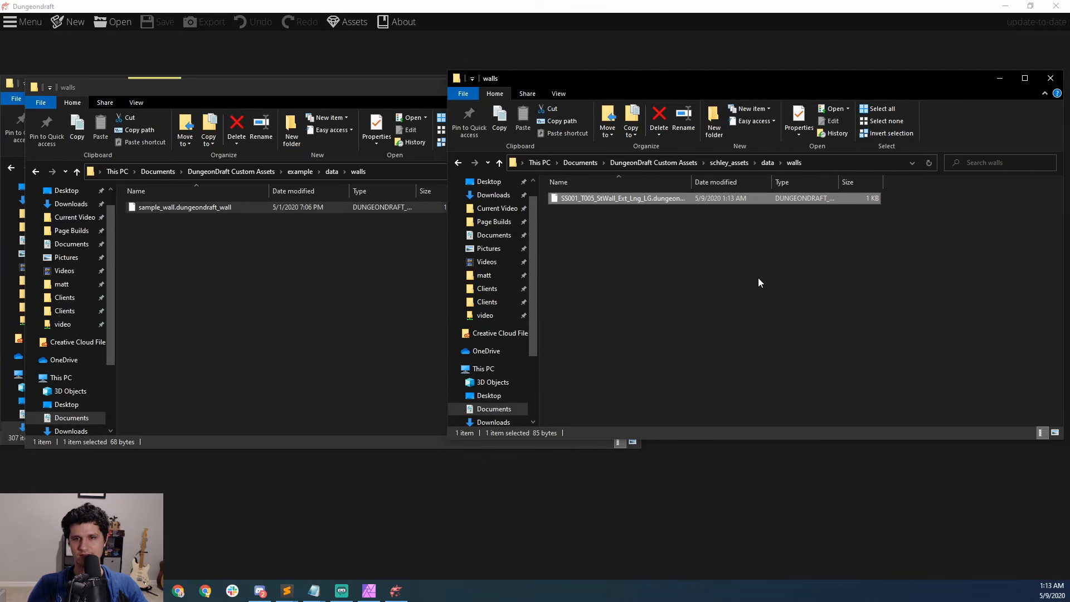
click(770, 162)
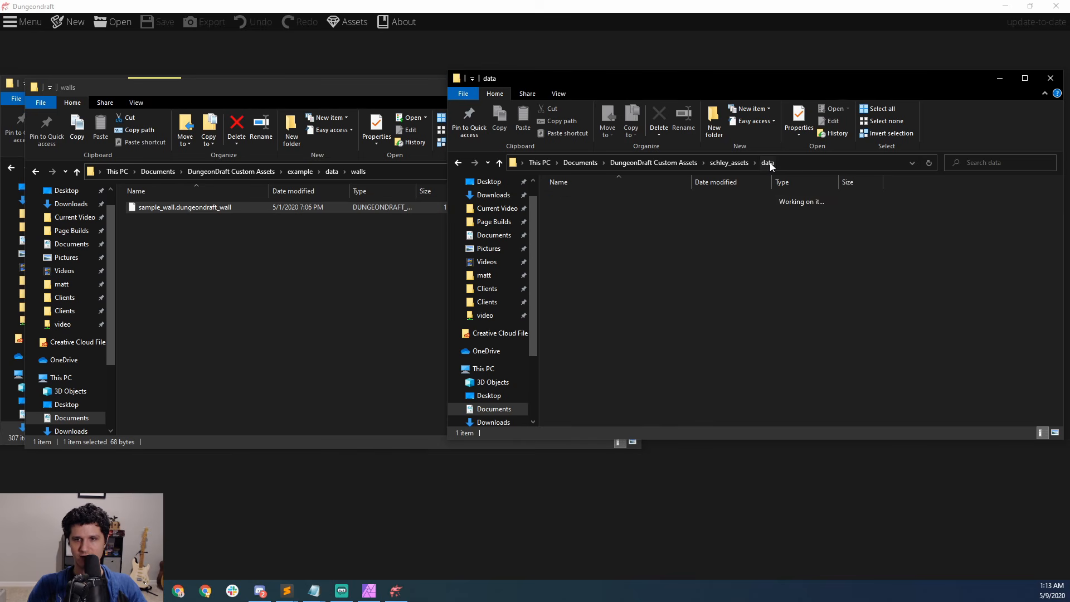
click(730, 163)
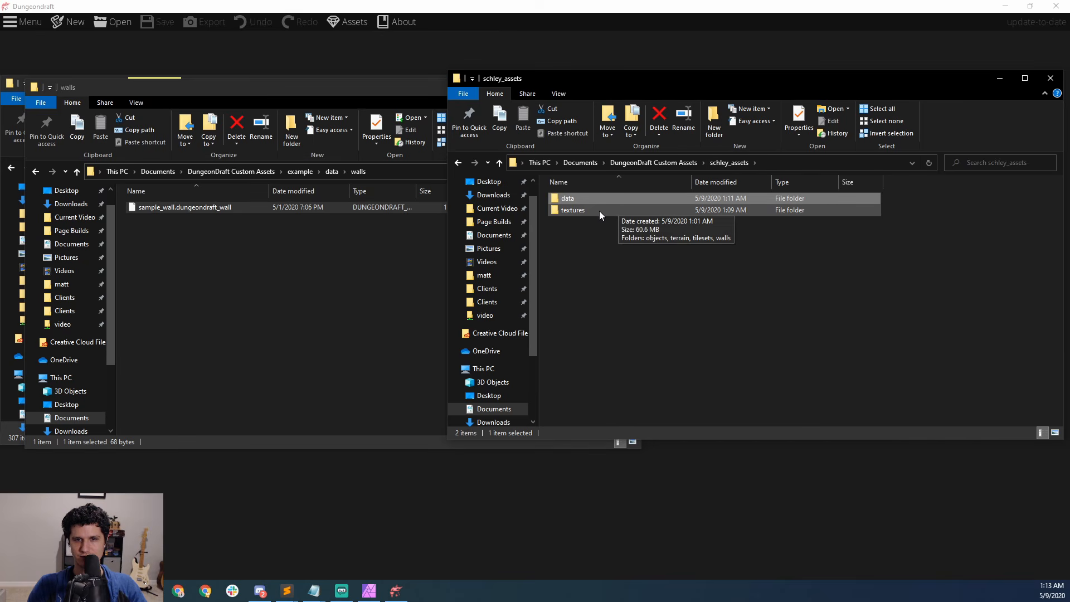
double_click(581, 210)
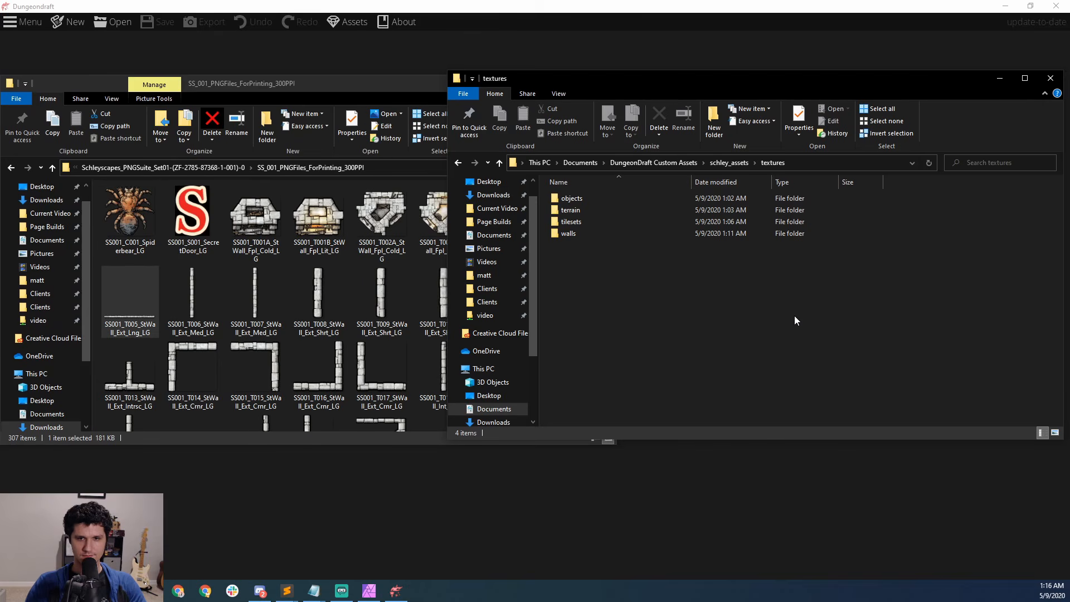
Step: Create a new folder named portals inside the textures folder
right_click(613, 271)
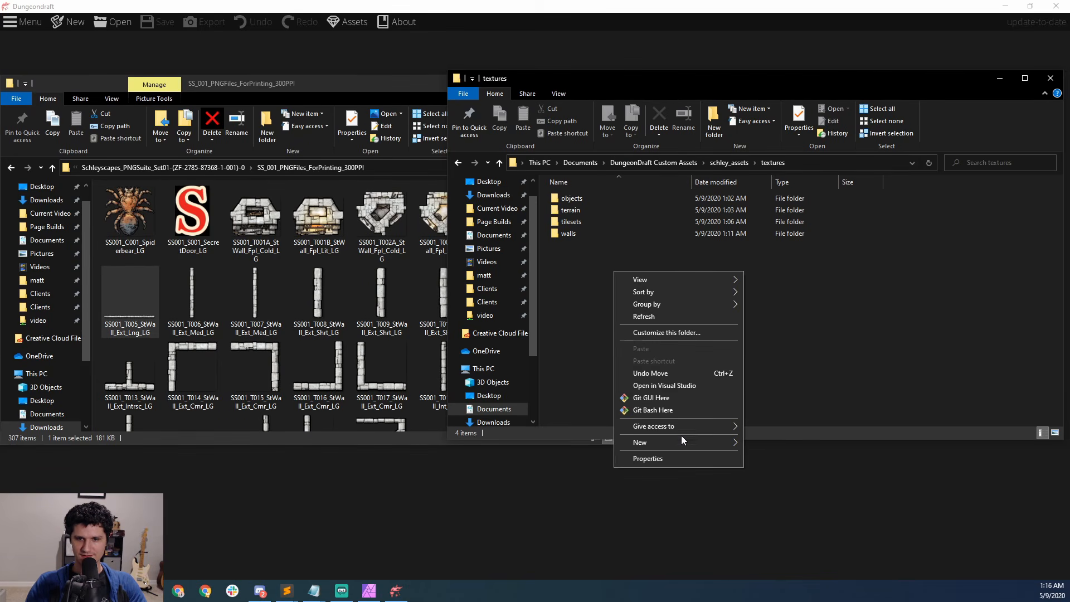
mouse_move(681, 440)
click(784, 443)
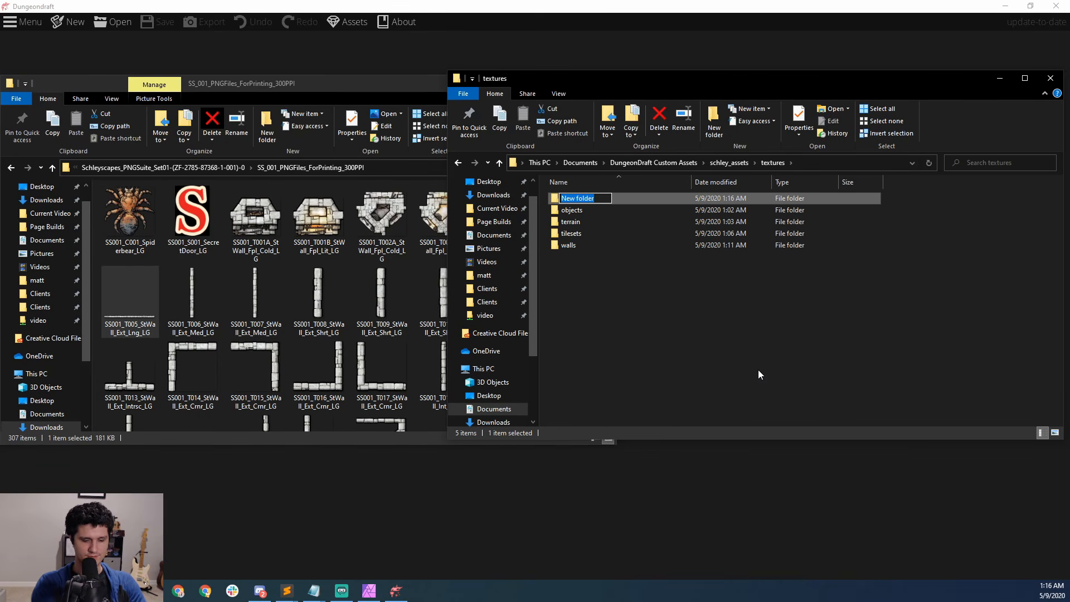
text(portals)
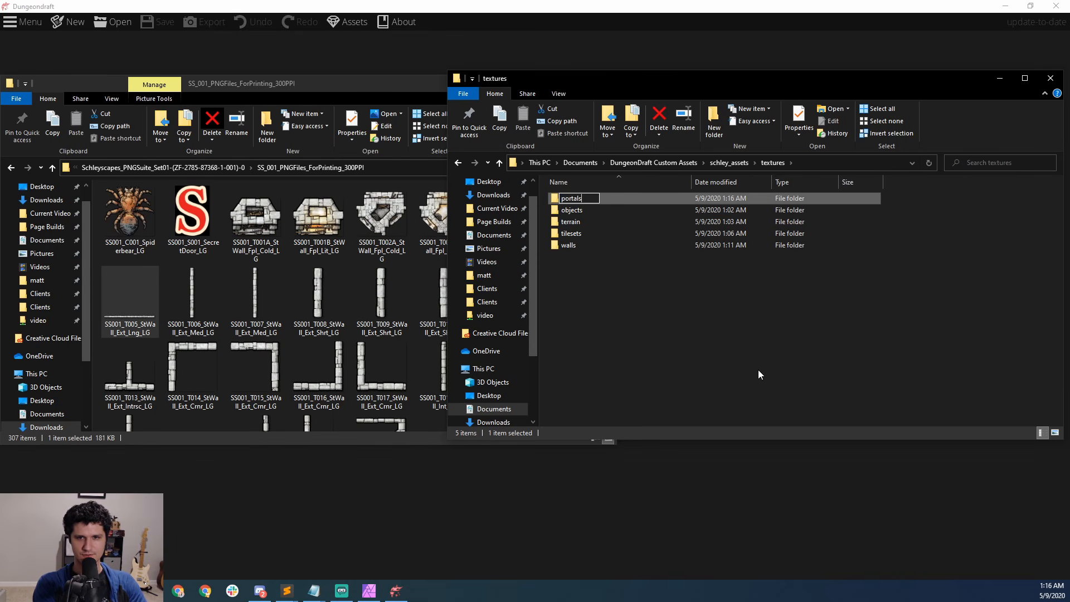
key(Return)
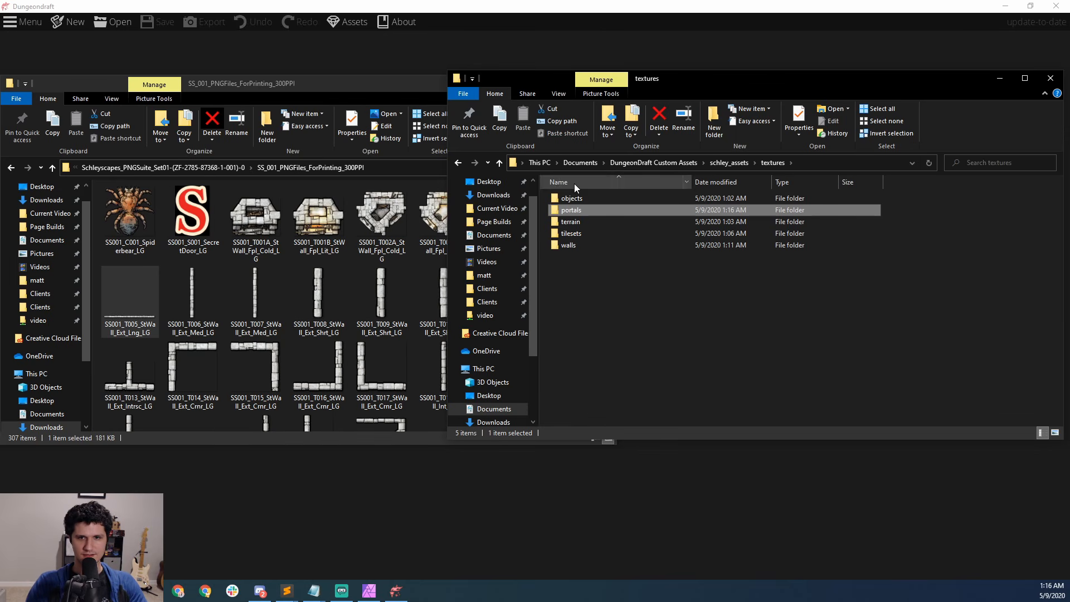
Step: Copy SS001_T035_StWall_Int_Door_LG from the SS_001_PNGFiles_ForPrinting_300PPI folder into the new portals folder
double_click(572, 210)
click(320, 267)
click(612, 426)
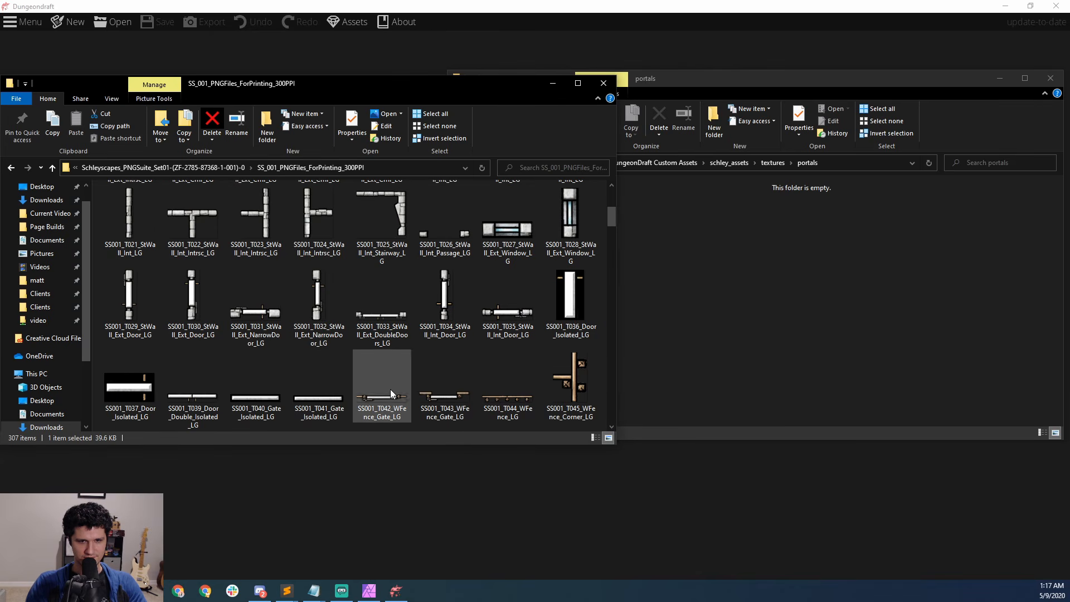
click(499, 307)
key(ctrl+c)
click(799, 260)
key(ctrl+v)
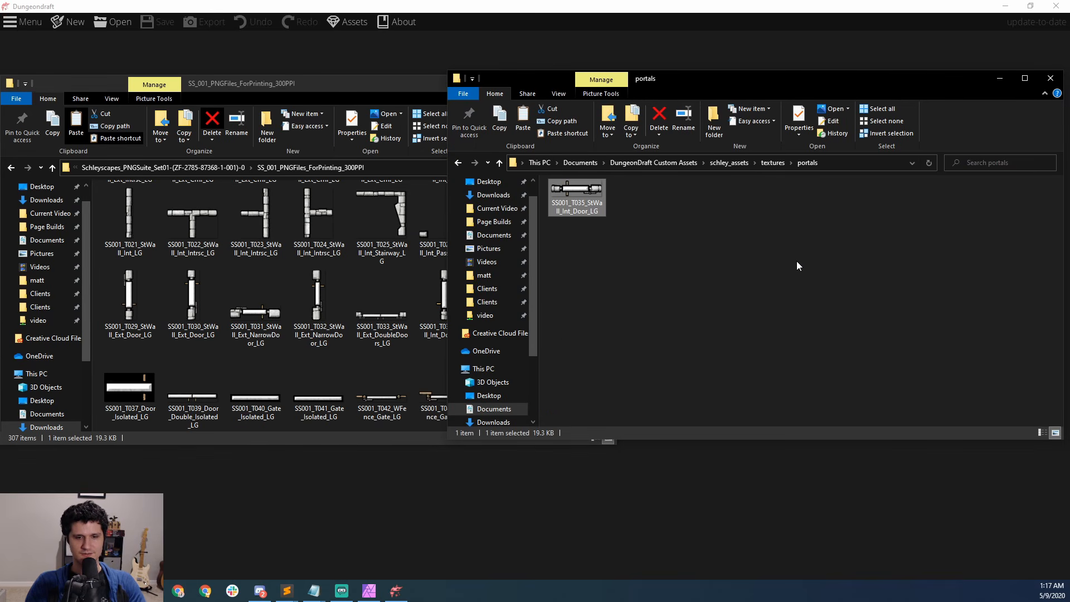
Step: Switch to Affinity Photo and open the copied SS001_T035_StWall_Int_Door_LG image from the portals folder in it
click(370, 589)
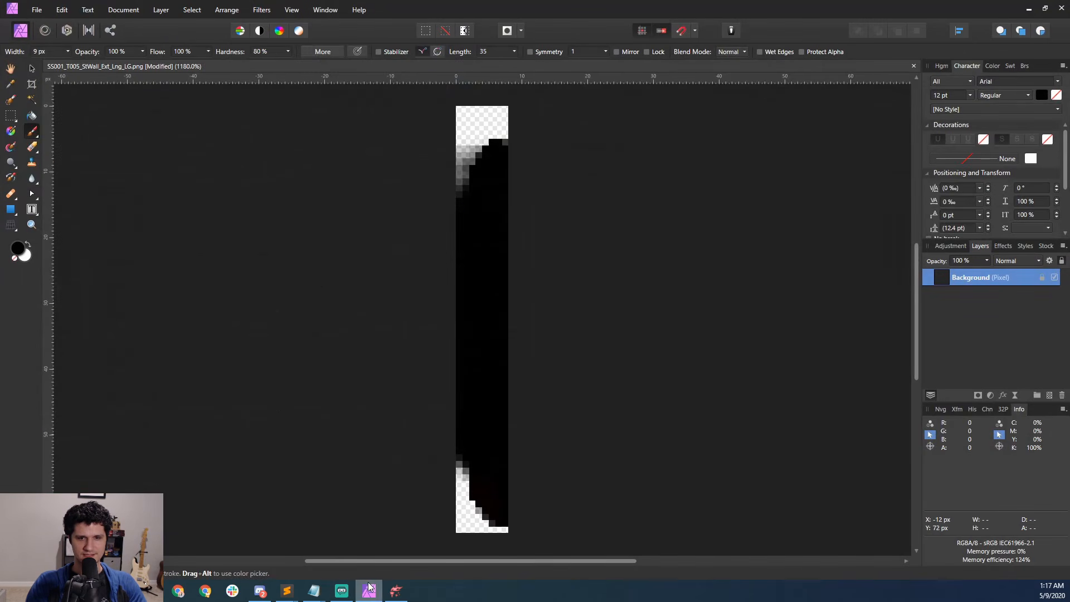
mouse_move(260, 590)
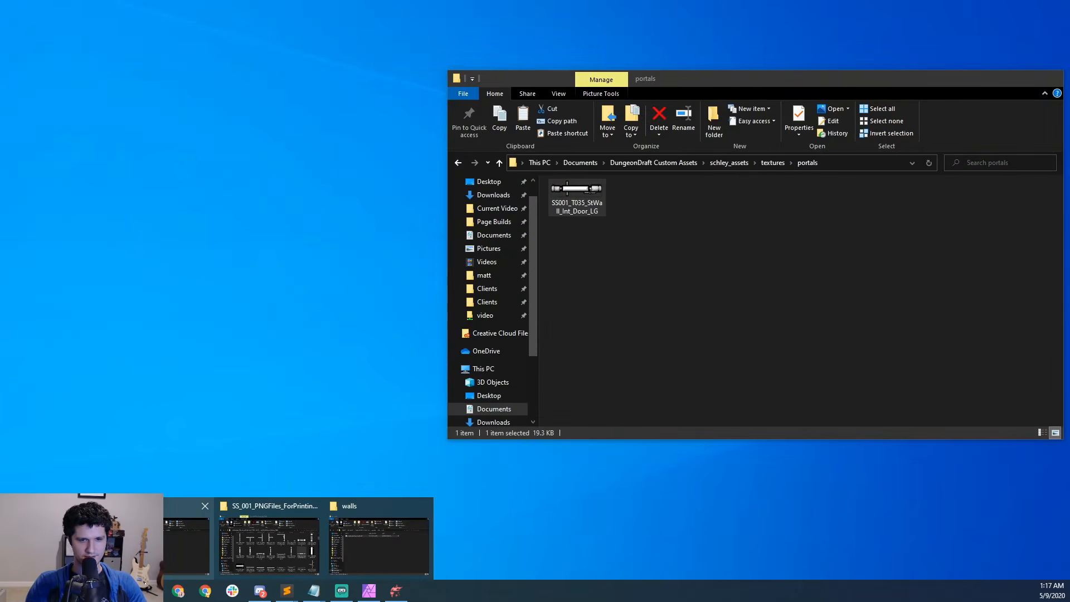
click(207, 532)
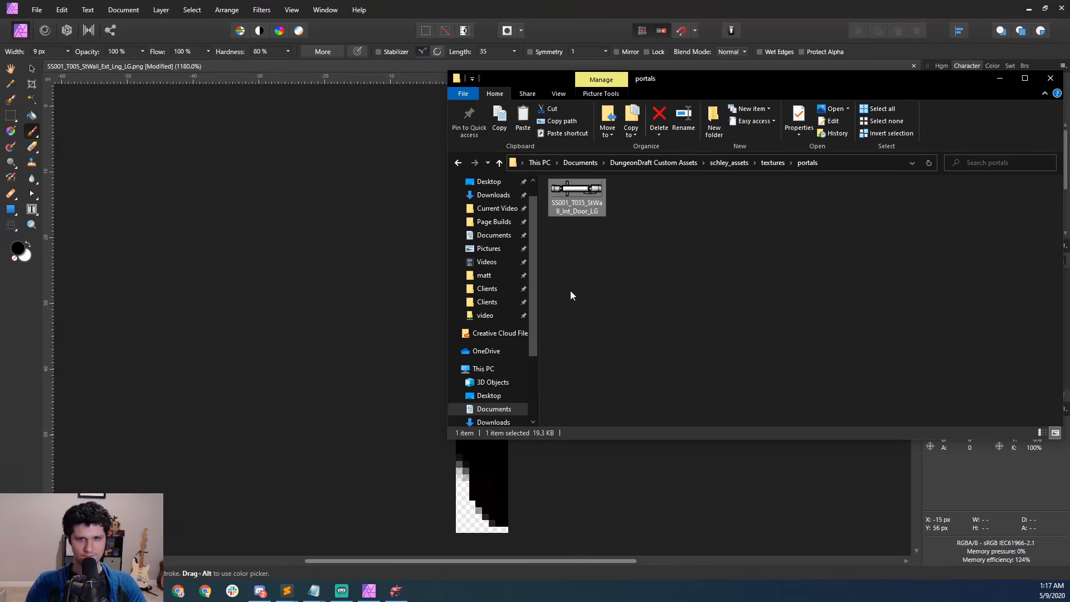
drag(383, 66, 384, 66)
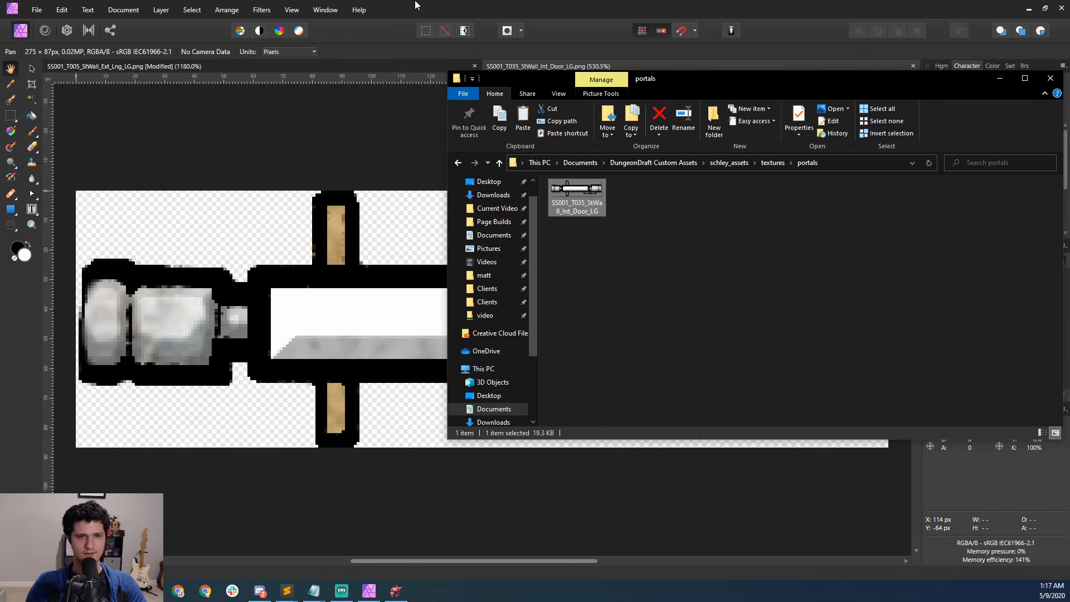
click(415, 6)
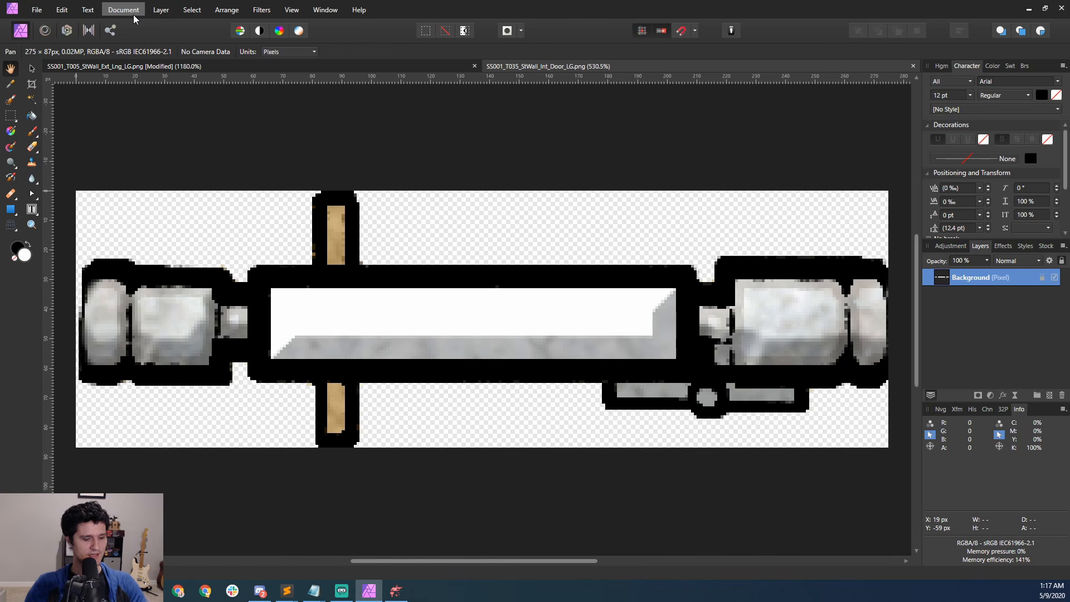
Step: Start exporting the door image as PNG with the width set to 256 px, keeping the proportions locked
key(ctrl+shift+alt+s)
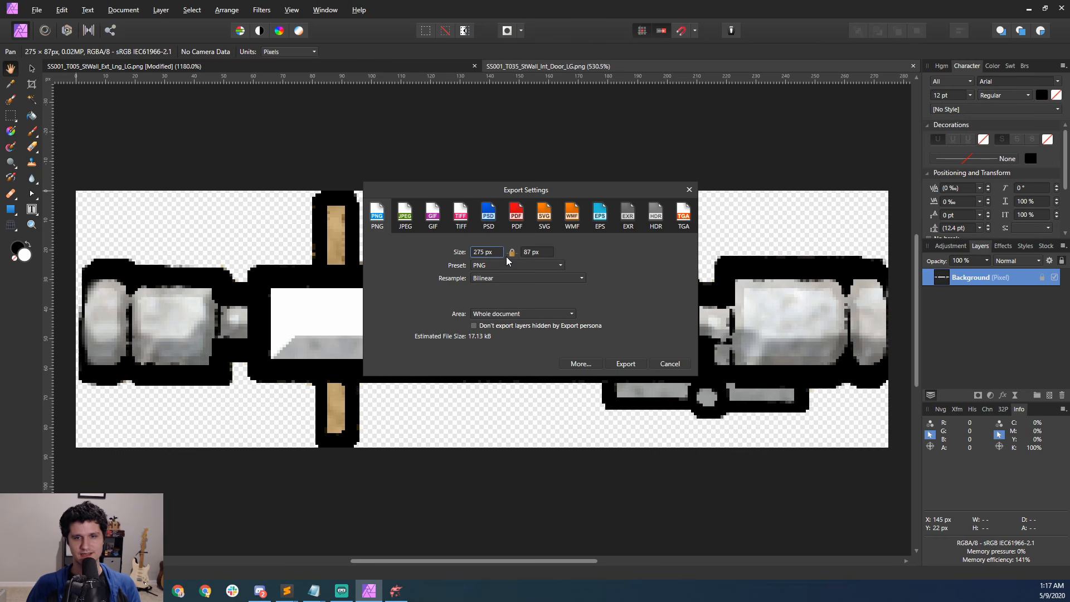
click(478, 252)
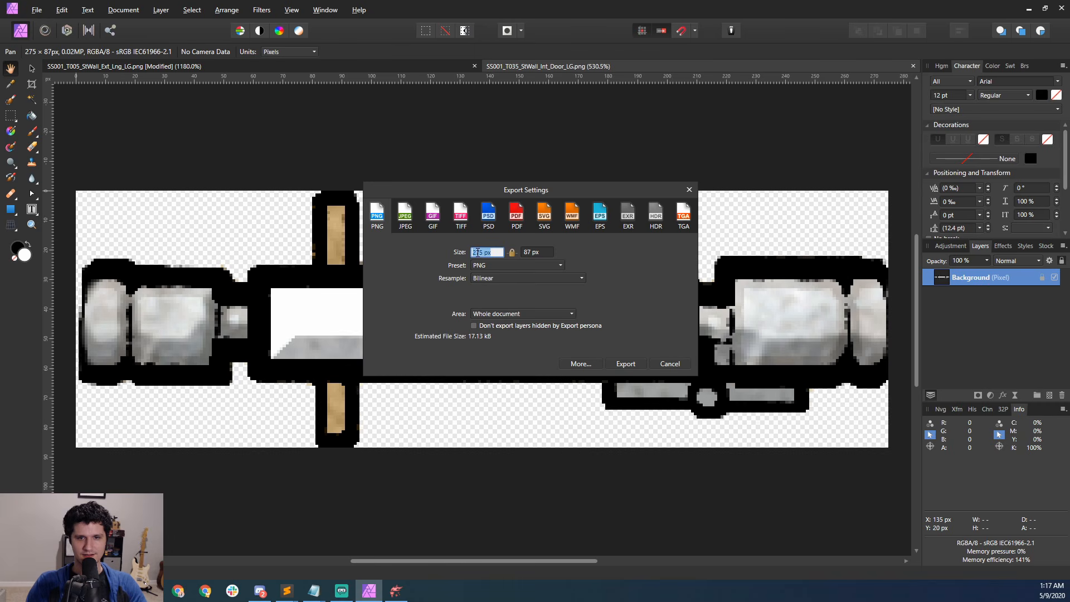
text(256)
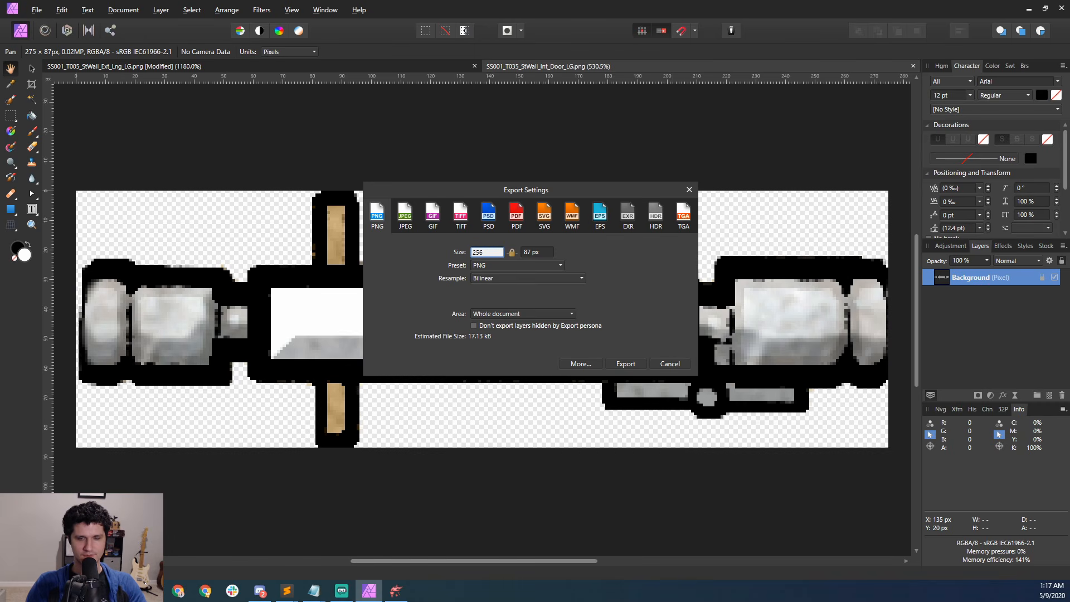
key(Return)
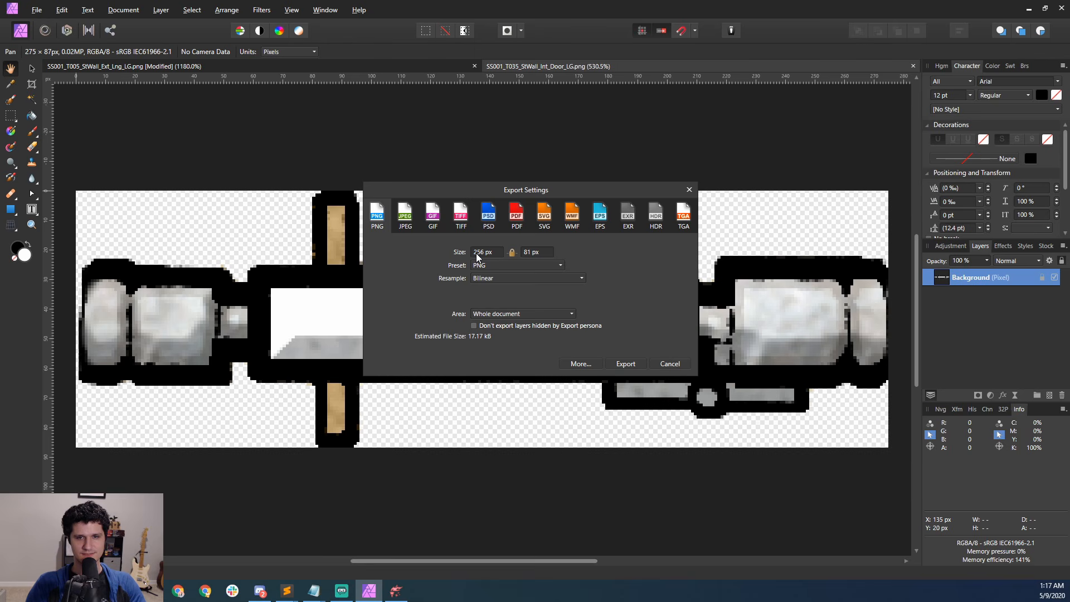
Step: Export the door over the existing SS001_T035_StWall_Int_Door_LG file in textures/portals, then return to the portals folder in File Explorer
click(625, 364)
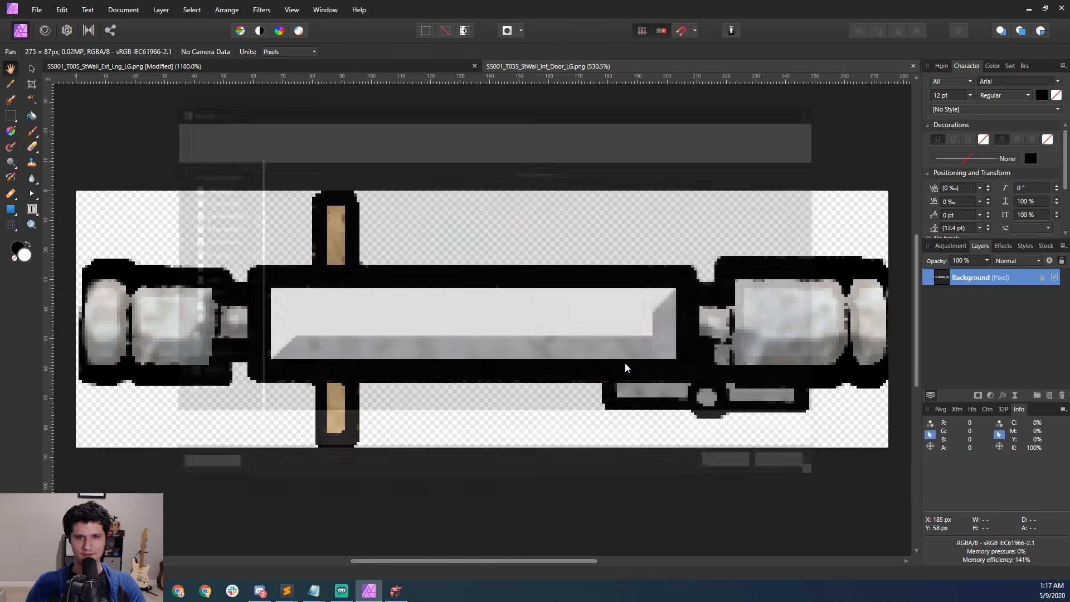
click(490, 128)
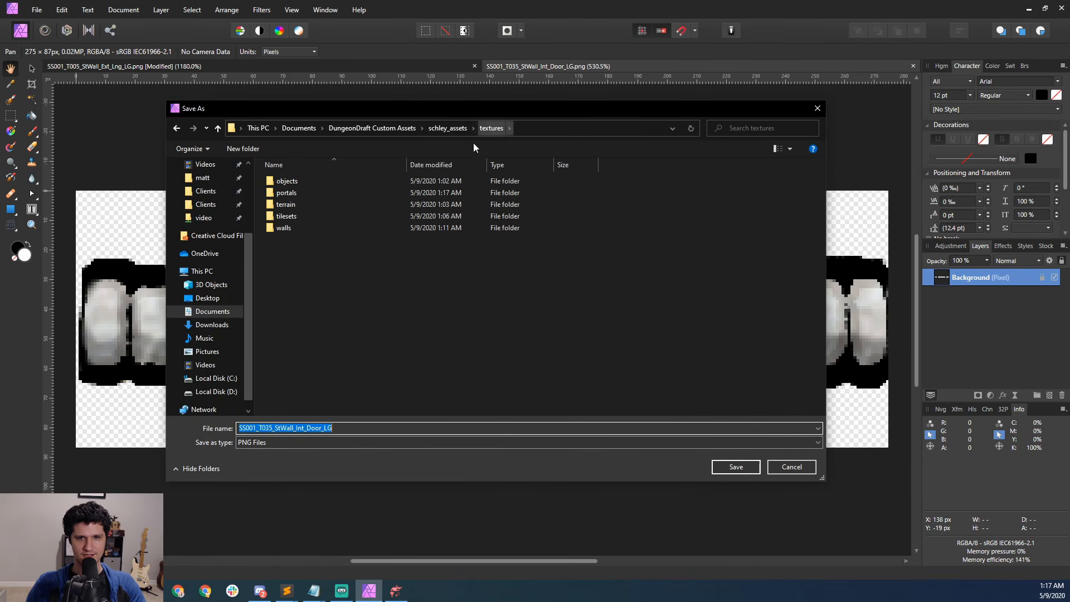
double_click(295, 192)
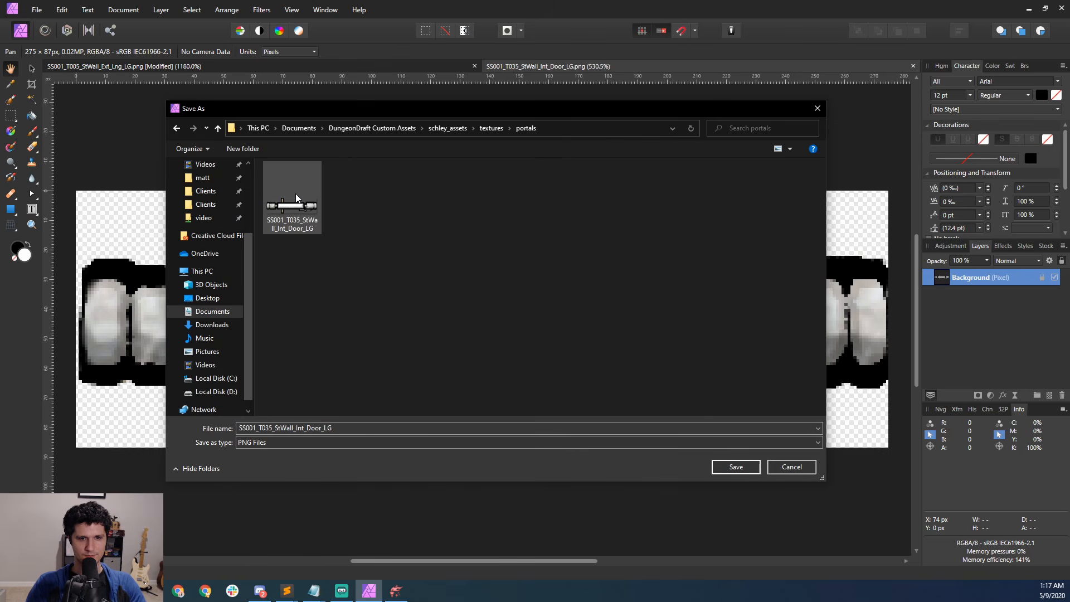
click(297, 198)
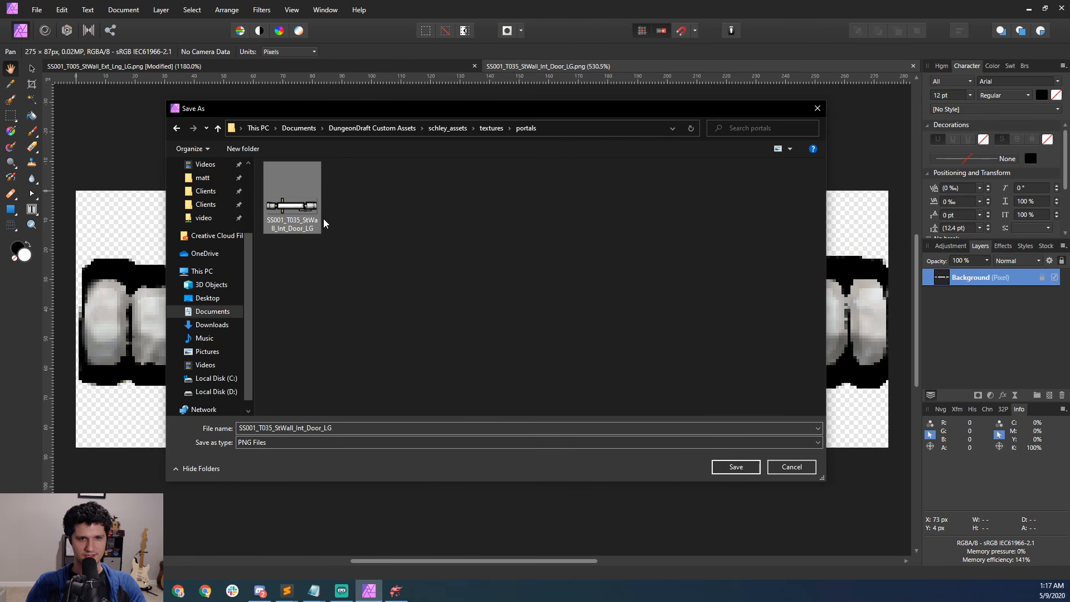
click(735, 467)
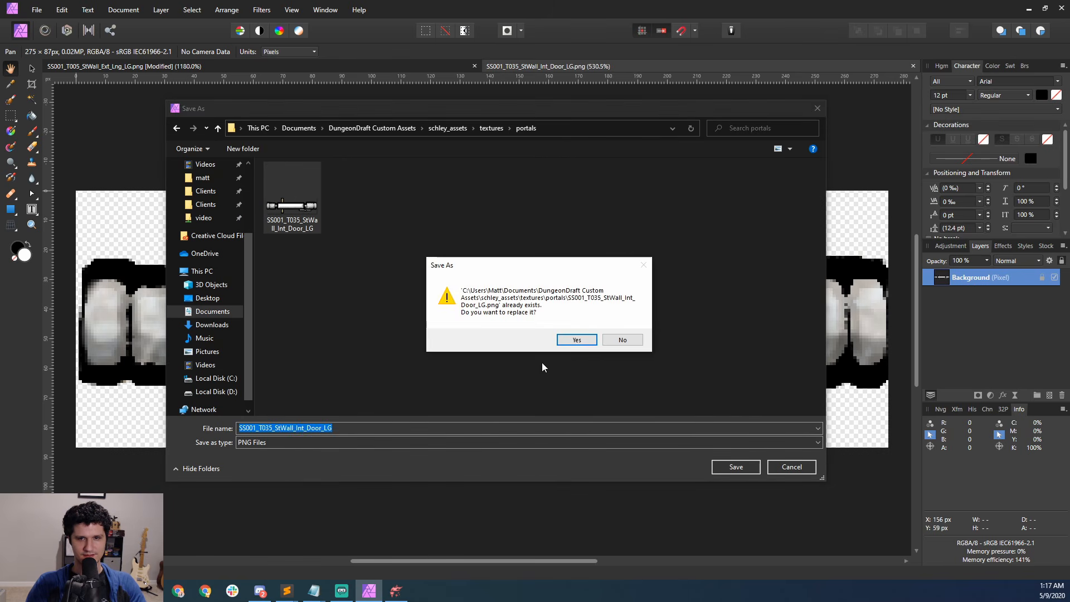
click(568, 336)
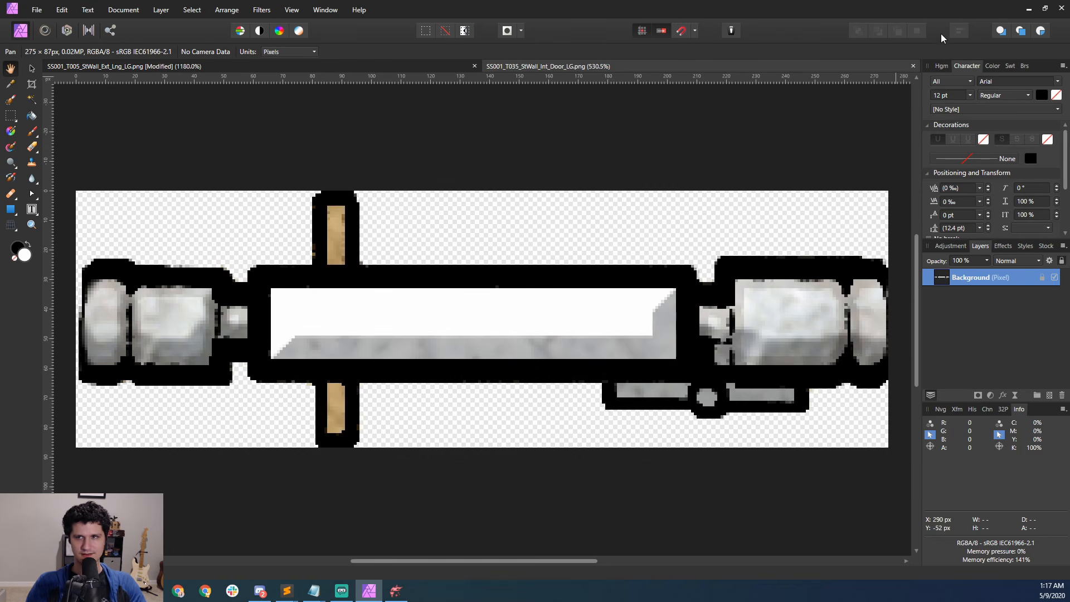
click(1029, 9)
click(755, 242)
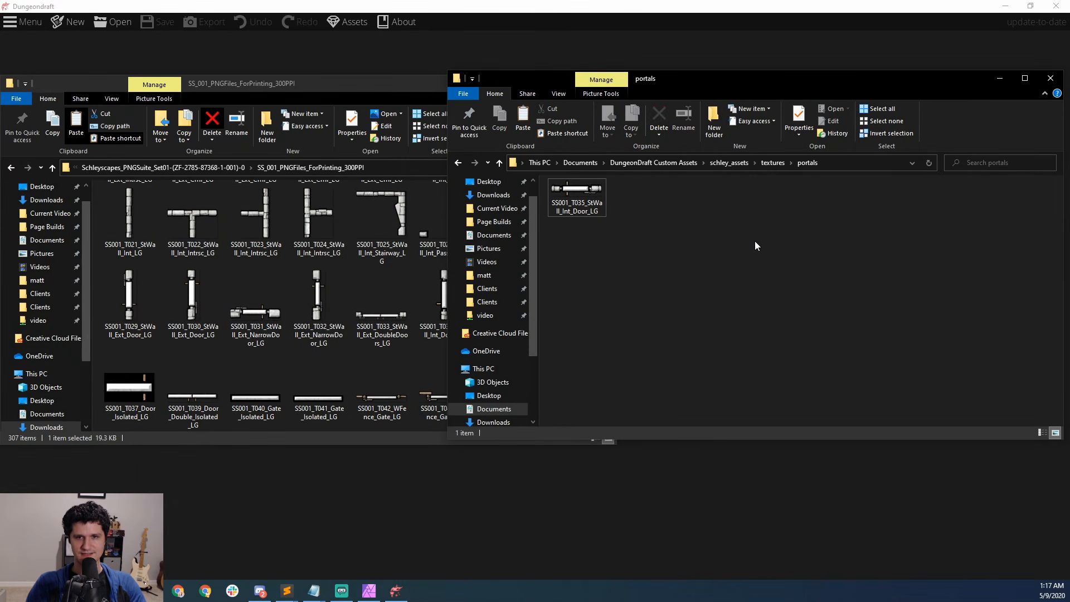
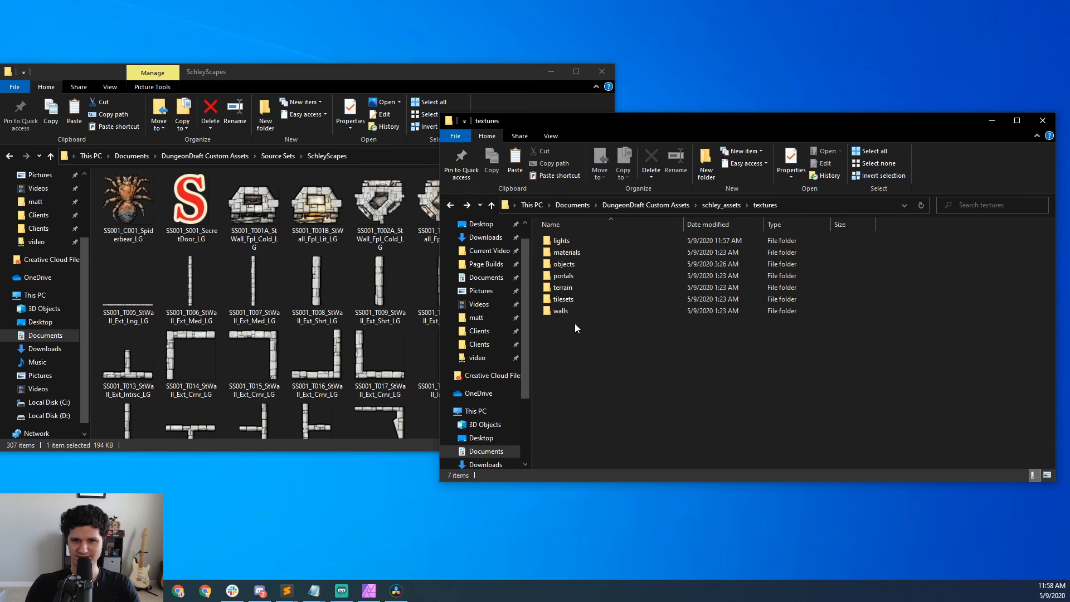
Step: View the sample_light image from the lights folder at larger size, and close it when finished
double_click(566, 244)
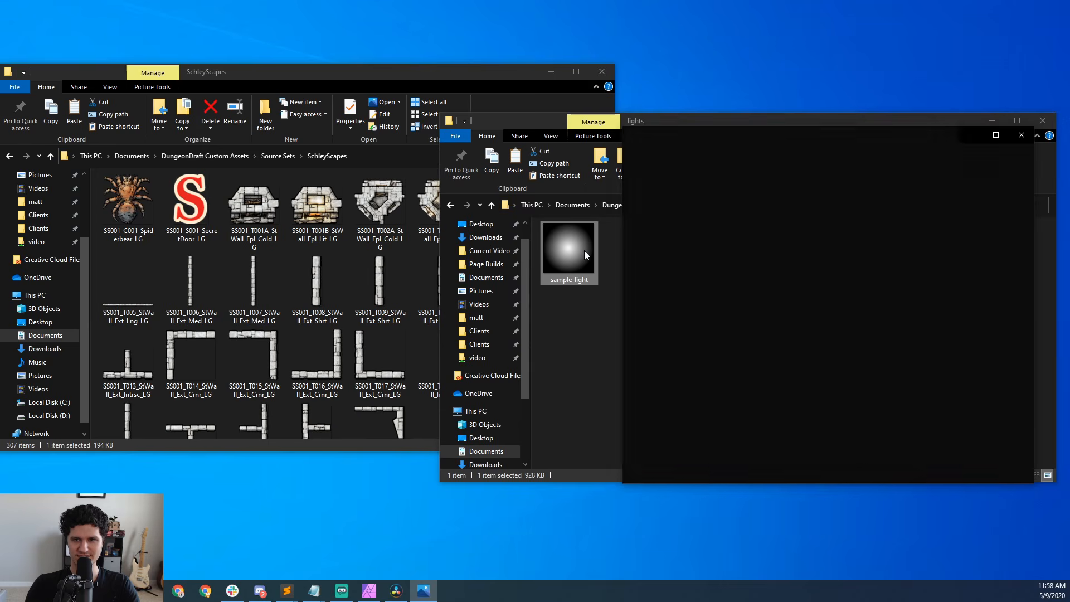
drag(727, 119, 647, 102)
click(986, 255)
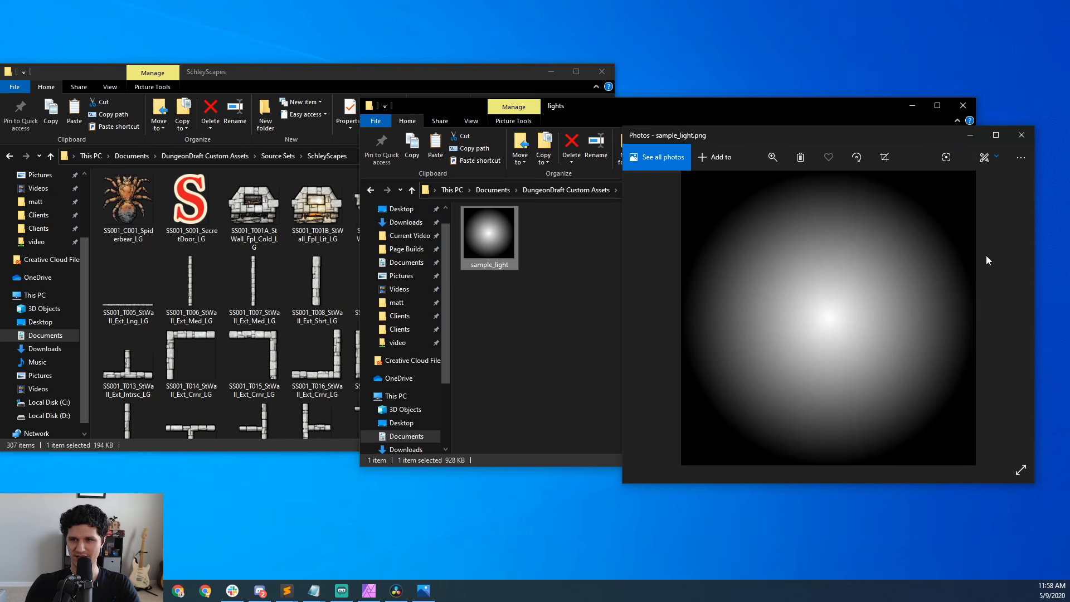
drag(845, 136, 760, 125)
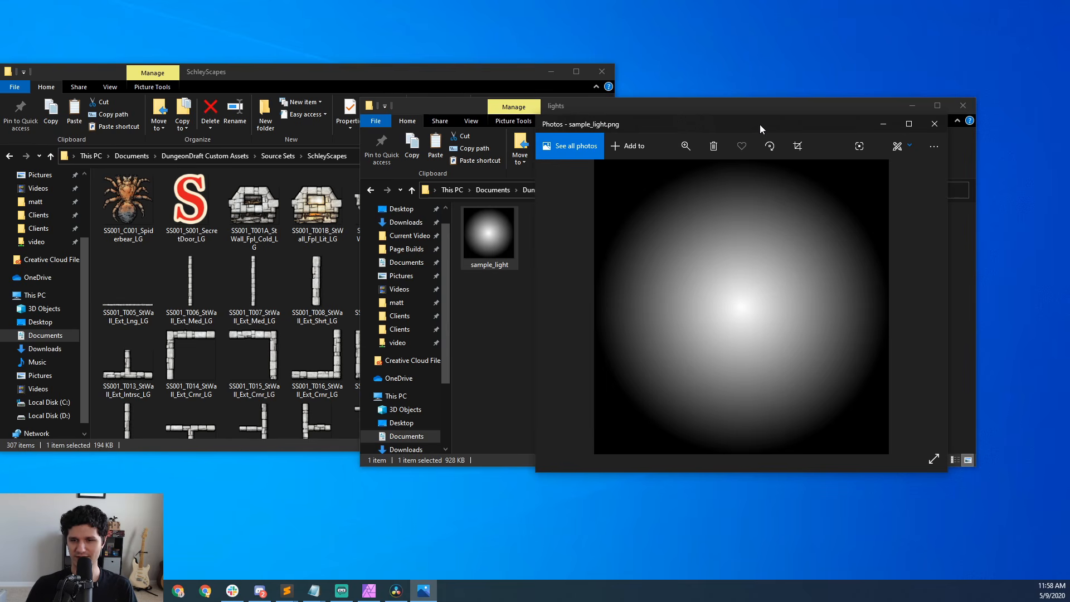
drag(759, 124, 762, 130)
click(939, 135)
click(711, 289)
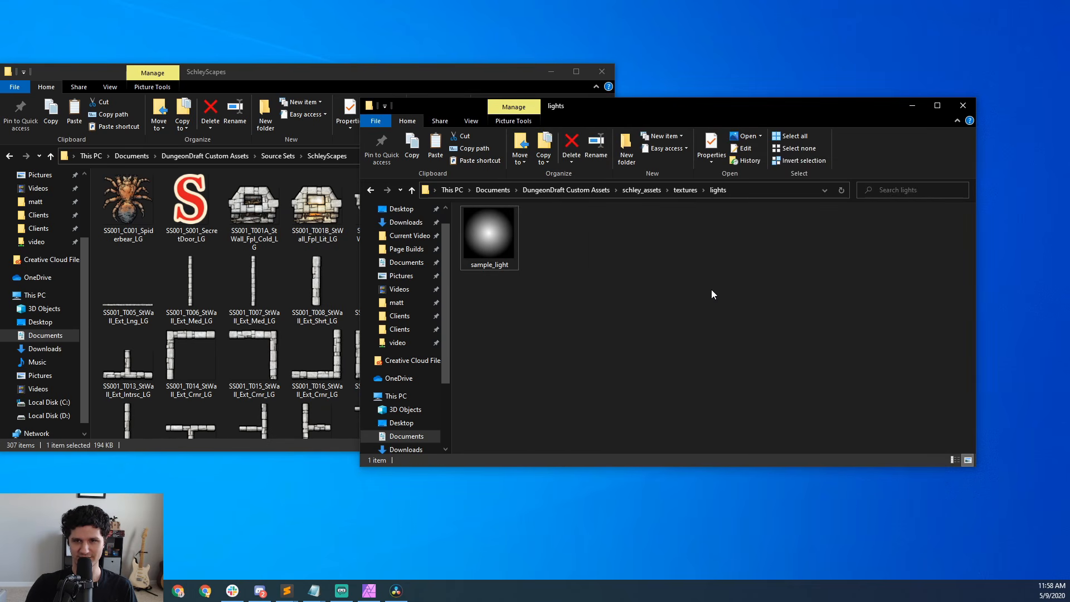
Step: Open the materials folder in textures and view the acid_tile and acid_border images side by side
click(687, 190)
click(520, 239)
double_click(521, 238)
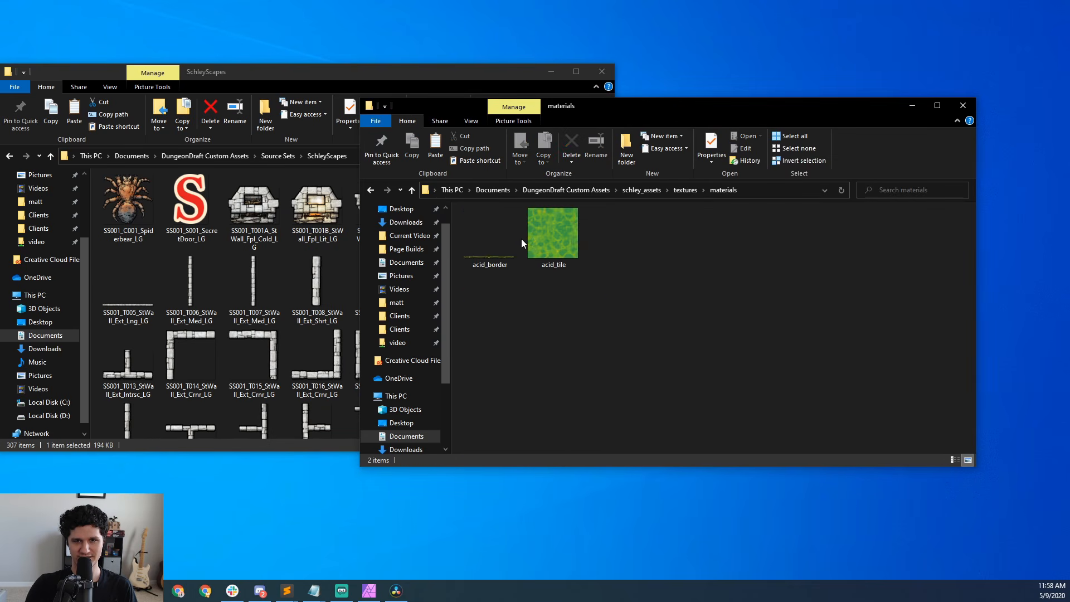
click(553, 260)
double_click(559, 242)
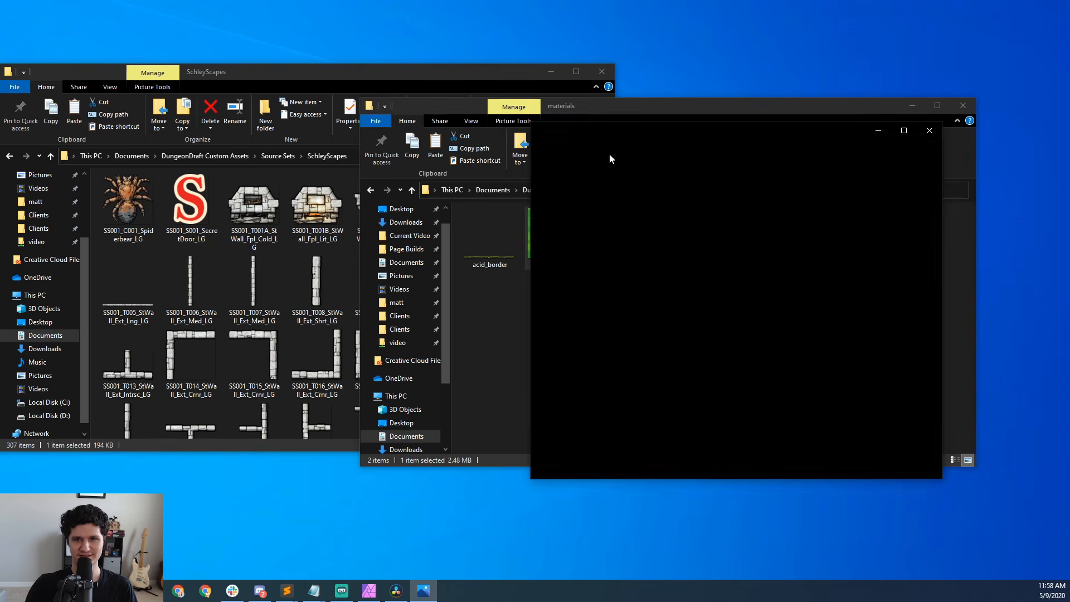
double_click(479, 244)
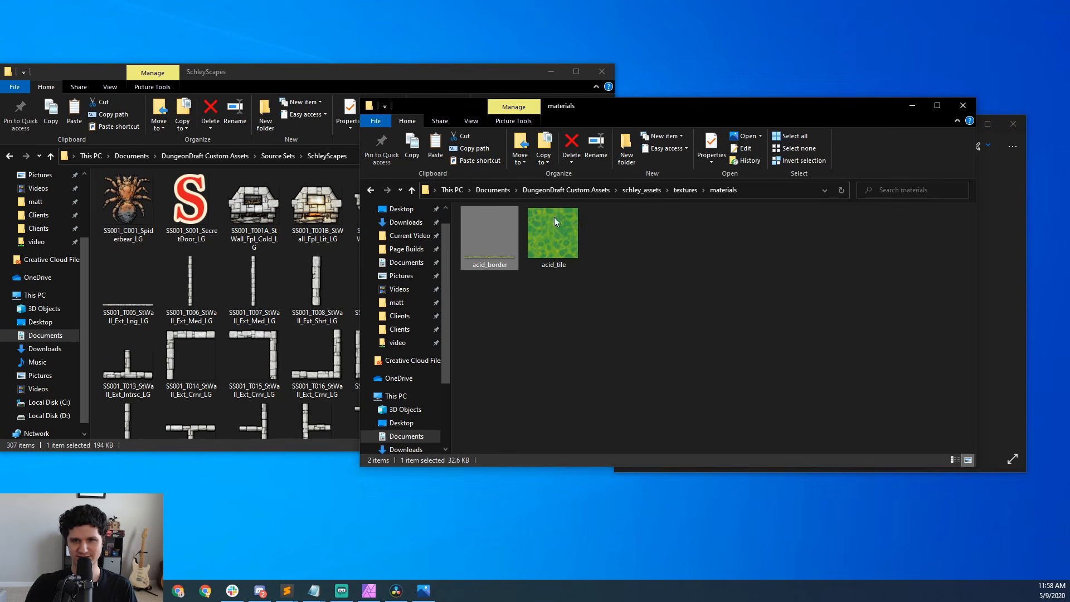
drag(694, 133, 295, 133)
click(674, 253)
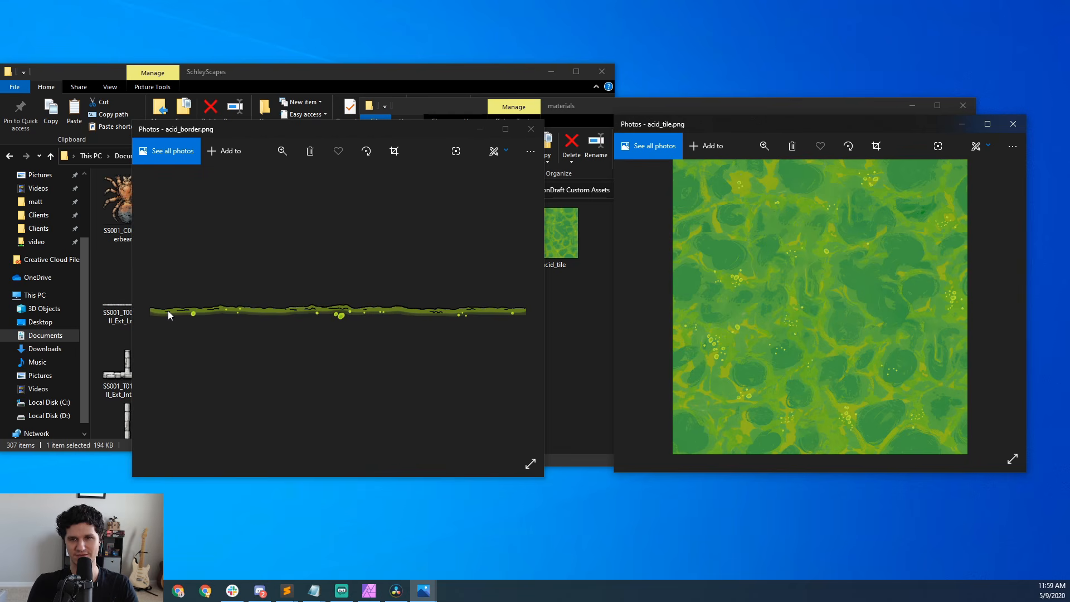
Step: Close the acid_border and acid_tile previews and check the file details of both images in the materials folder
click(531, 129)
click(1005, 130)
click(724, 309)
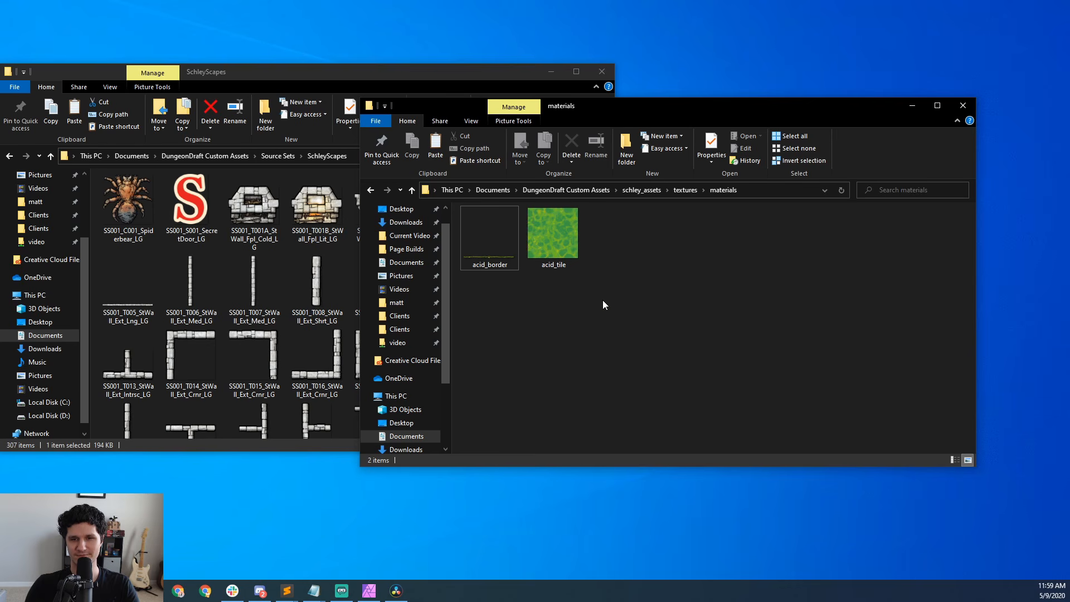
click(544, 270)
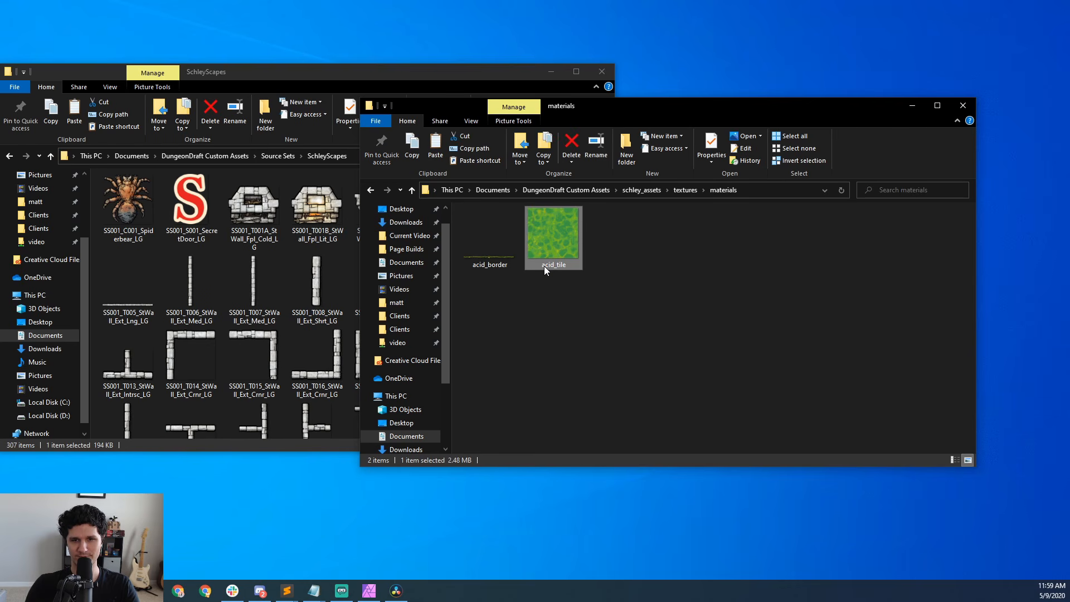
mouse_move(544, 266)
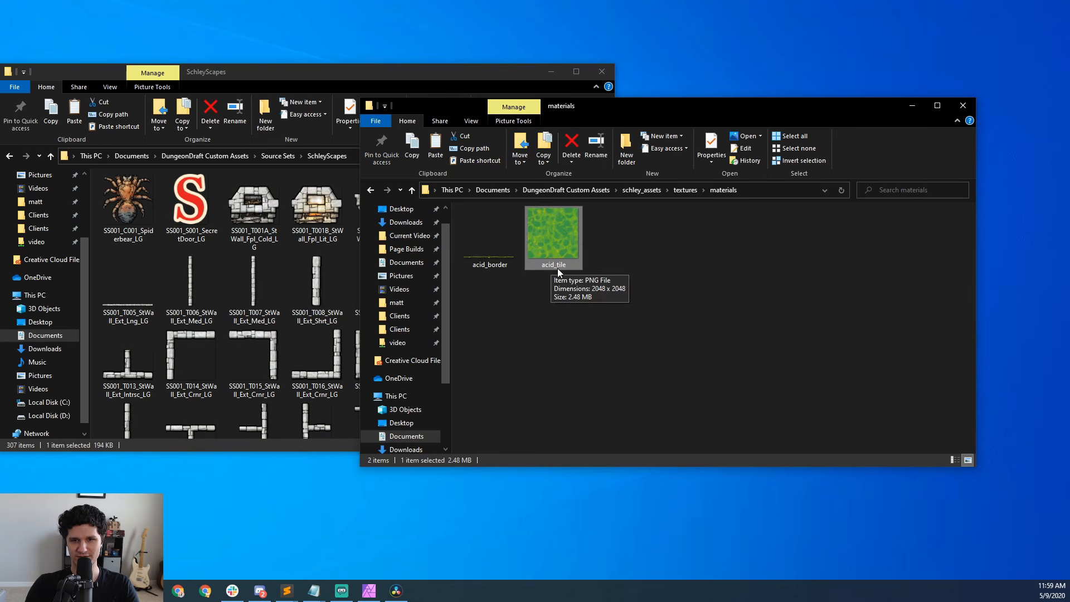
click(485, 270)
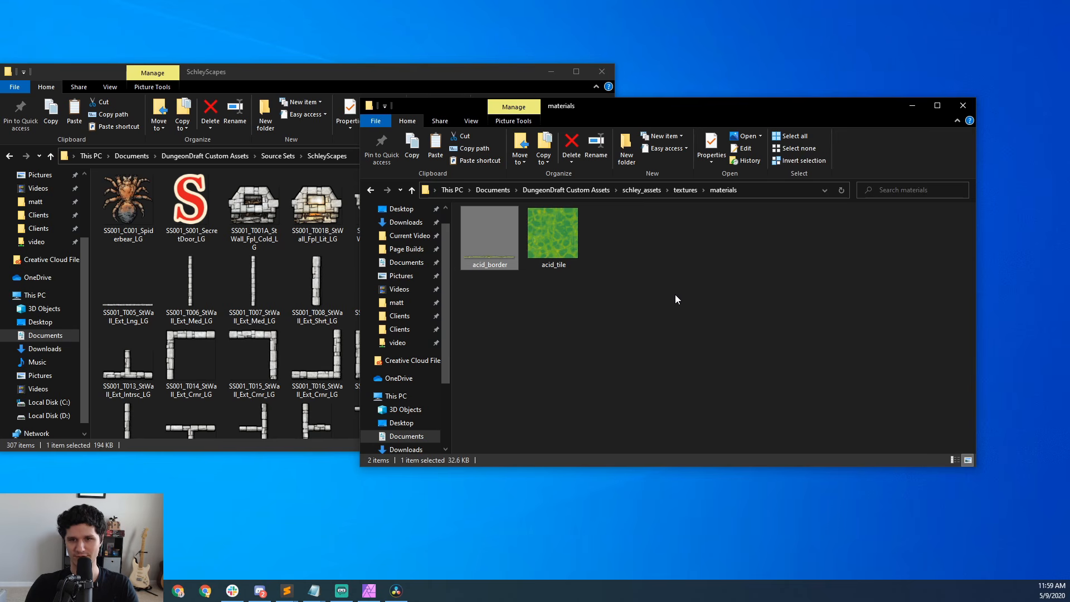
Step: Return to the textures folder and create a new folder named paths in it
click(682, 191)
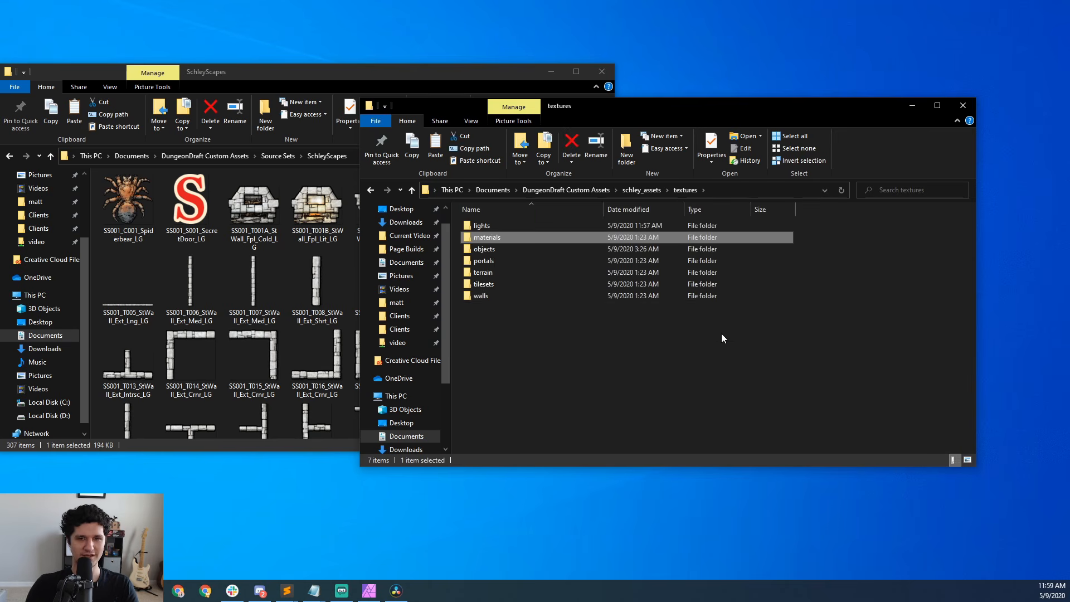
click(564, 329)
right_click(560, 329)
mouse_move(627, 498)
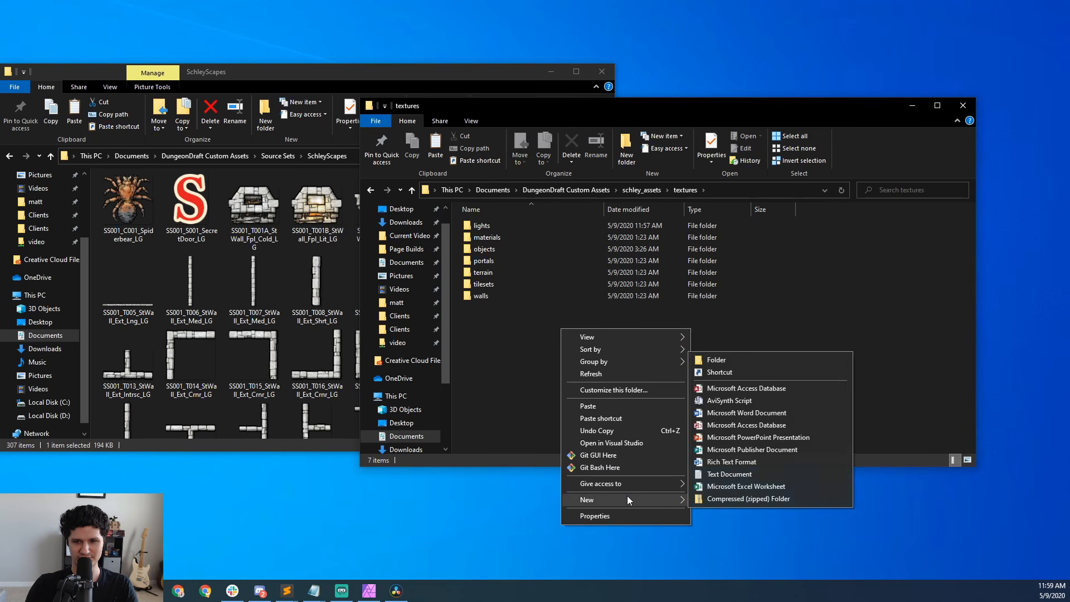
click(743, 360)
text(paths)
key(Return)
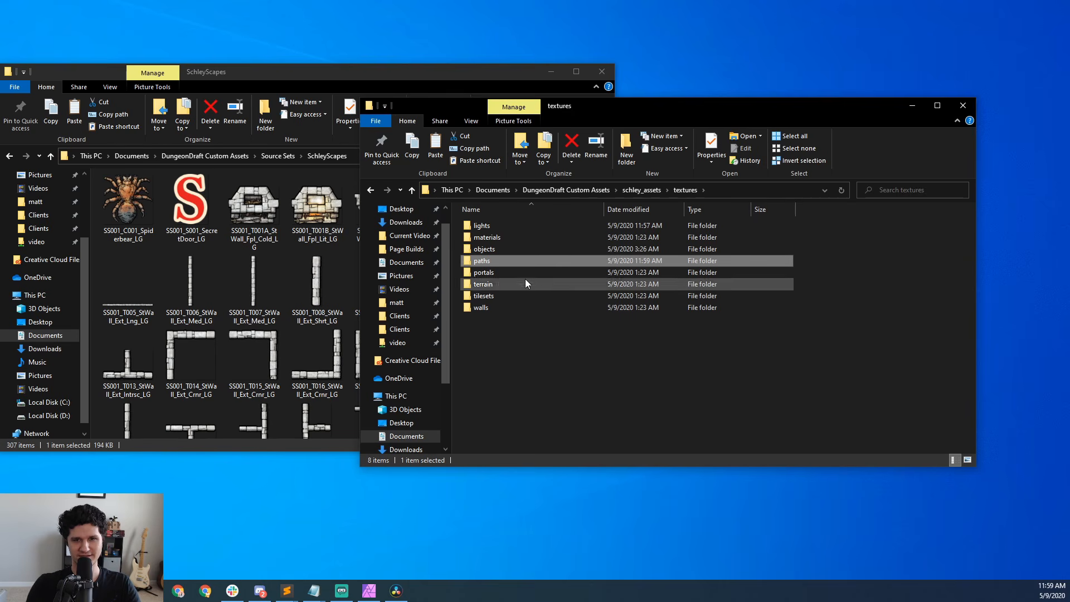
Step: Copy the SS001_T004_StWall_Ext_Lng_LG wall image from the SchleyScapes folder into the new paths folder
double_click(496, 260)
drag(576, 108, 722, 120)
drag(458, 76, 405, 66)
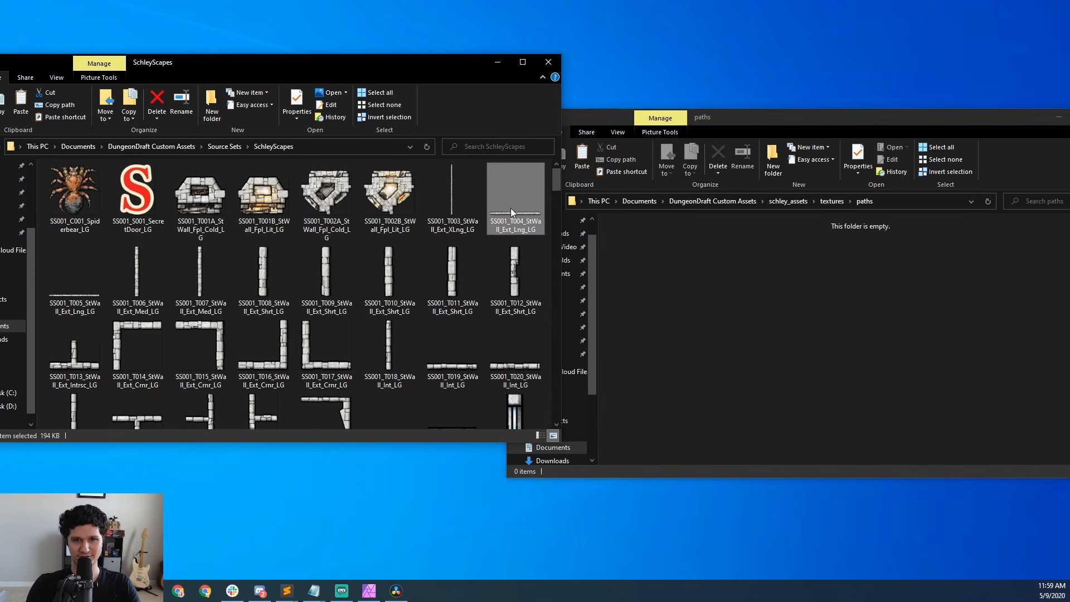
click(739, 255)
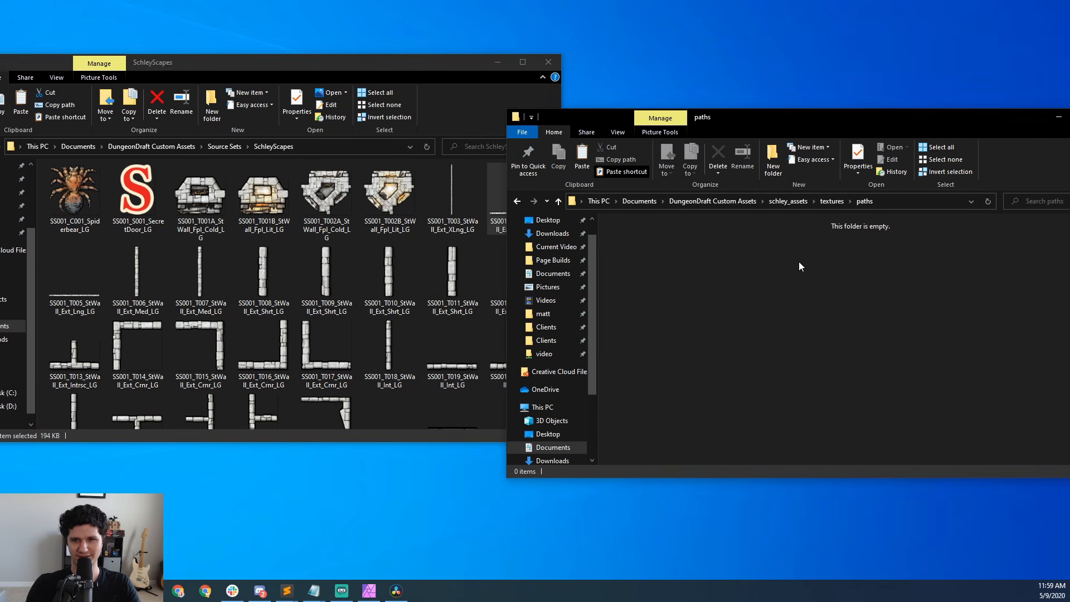
key(ctrl+v)
drag(761, 115, 637, 108)
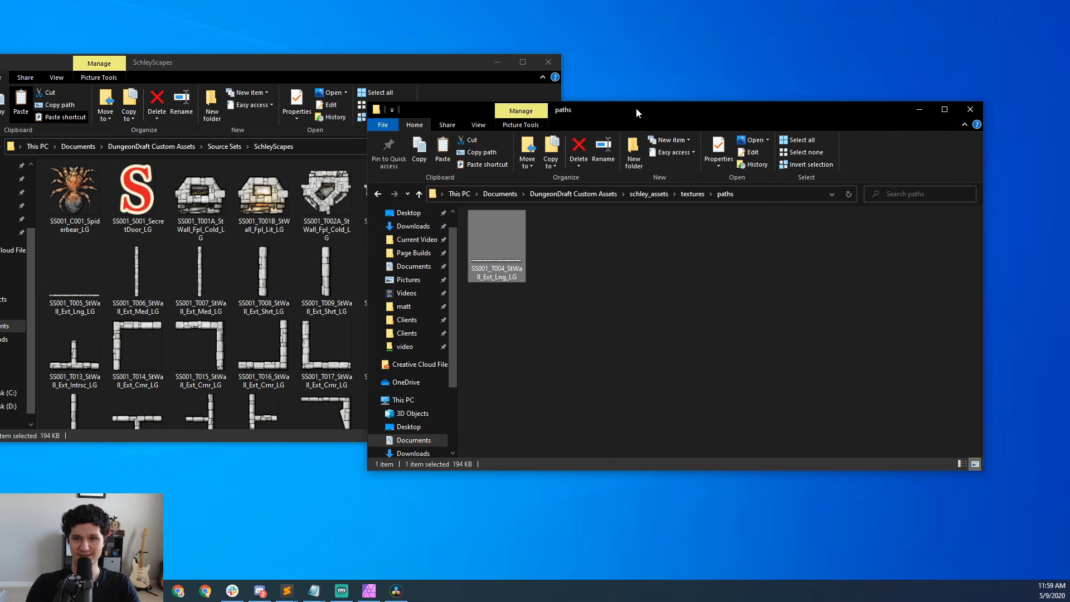
drag(437, 70, 540, 72)
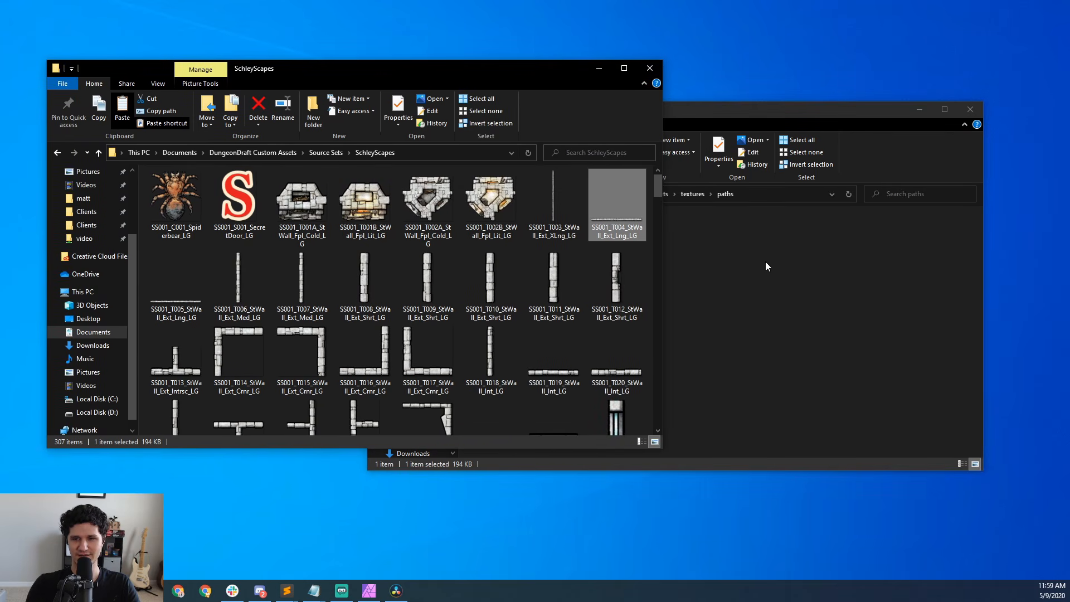
Step: View the copied SS001_T004_StWall_Ext_Lng_LG image at larger size, close it and go back to the textures folder
click(748, 247)
double_click(507, 264)
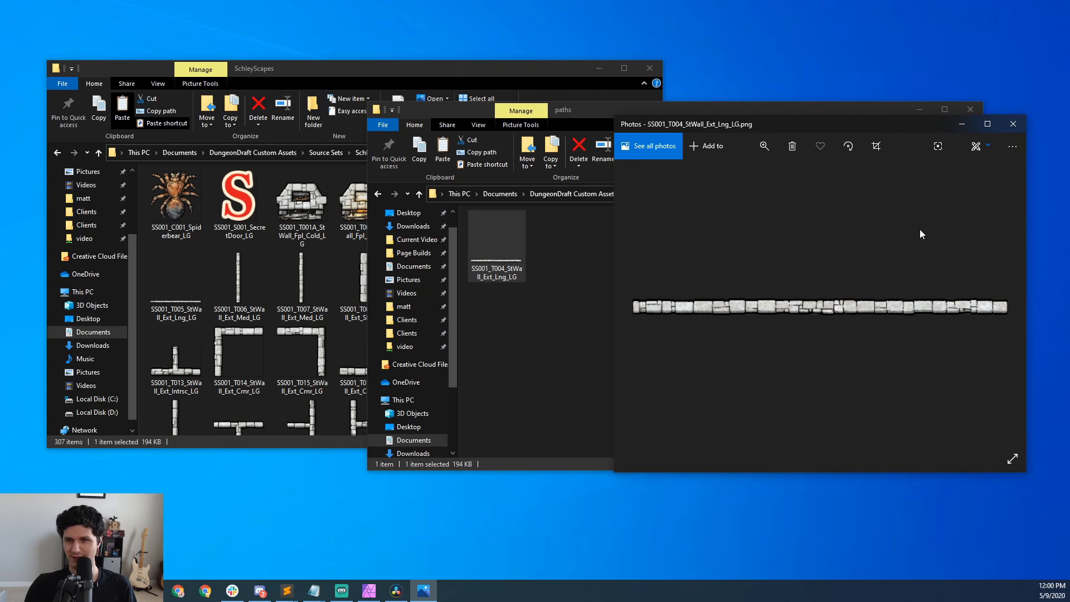
click(1012, 124)
click(731, 268)
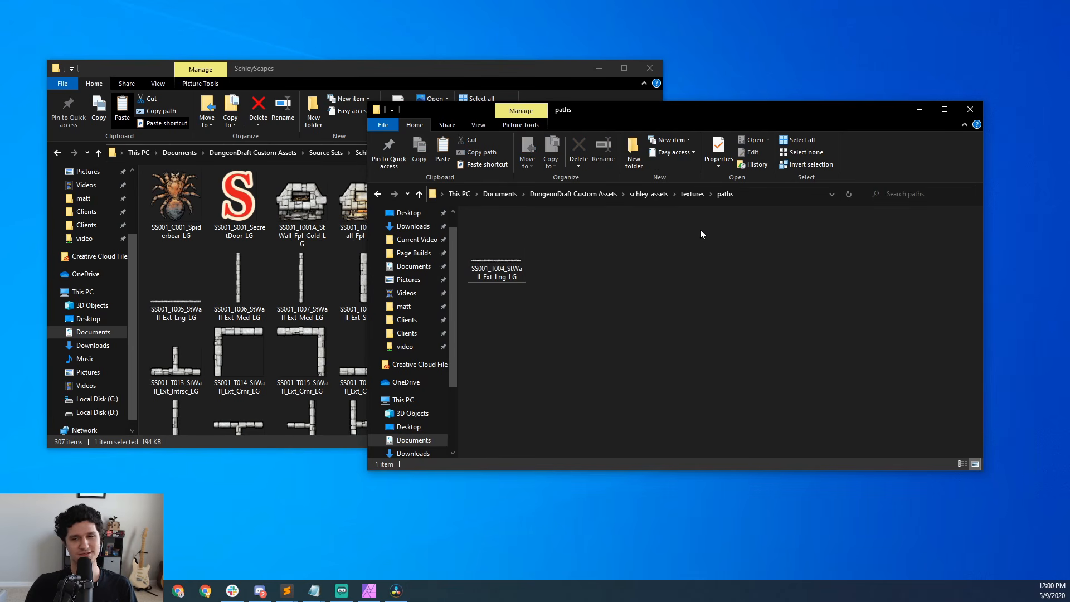
click(693, 194)
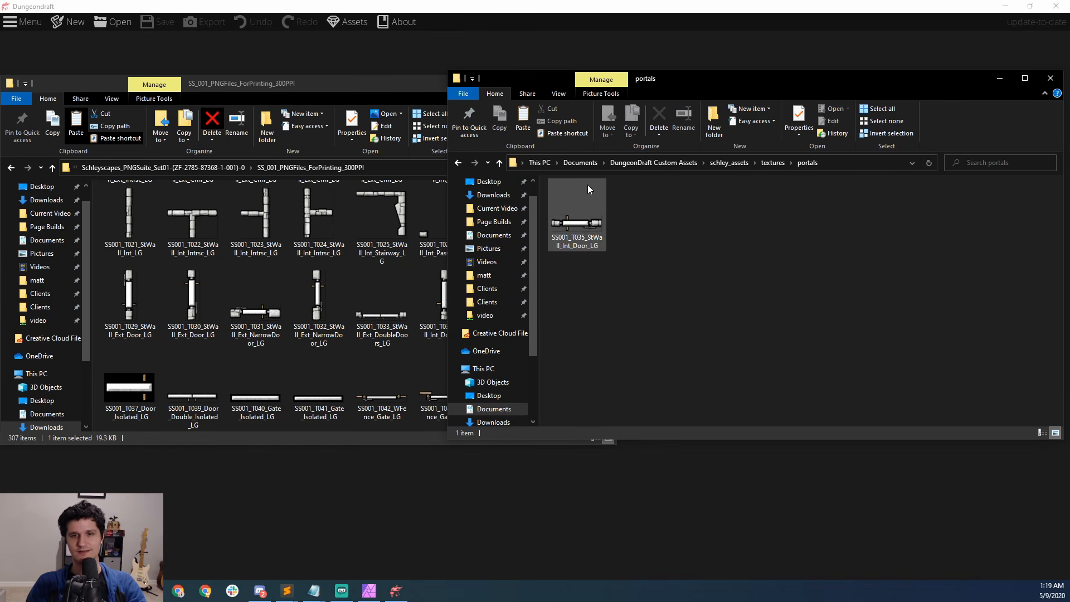
Step: Switch to Dungeondraft, dismiss the open packaging dialog and start Package Custom Assets again
click(588, 4)
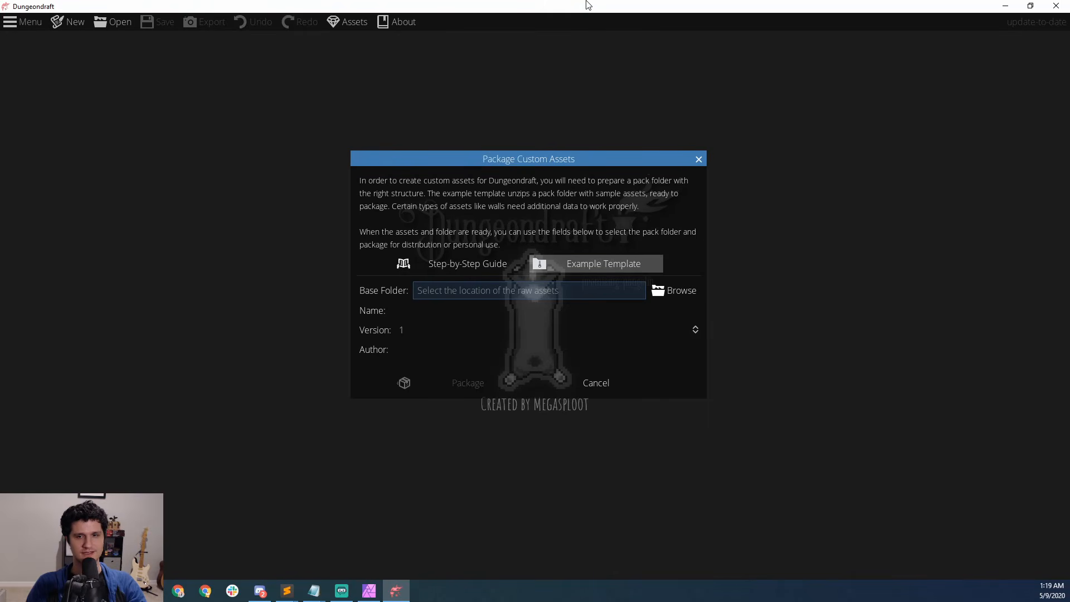
click(592, 384)
click(28, 22)
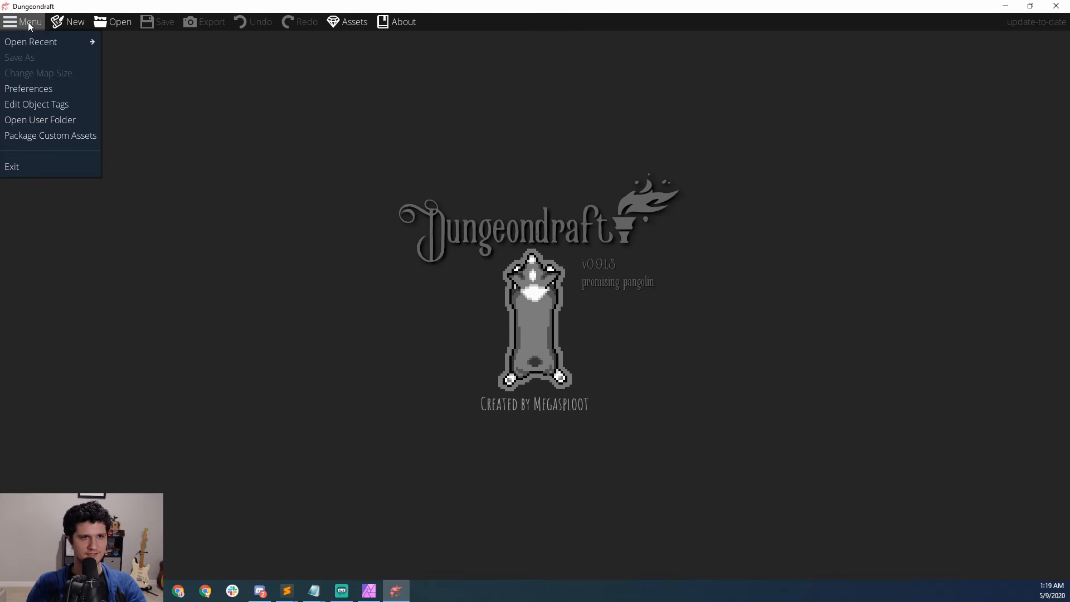
click(66, 136)
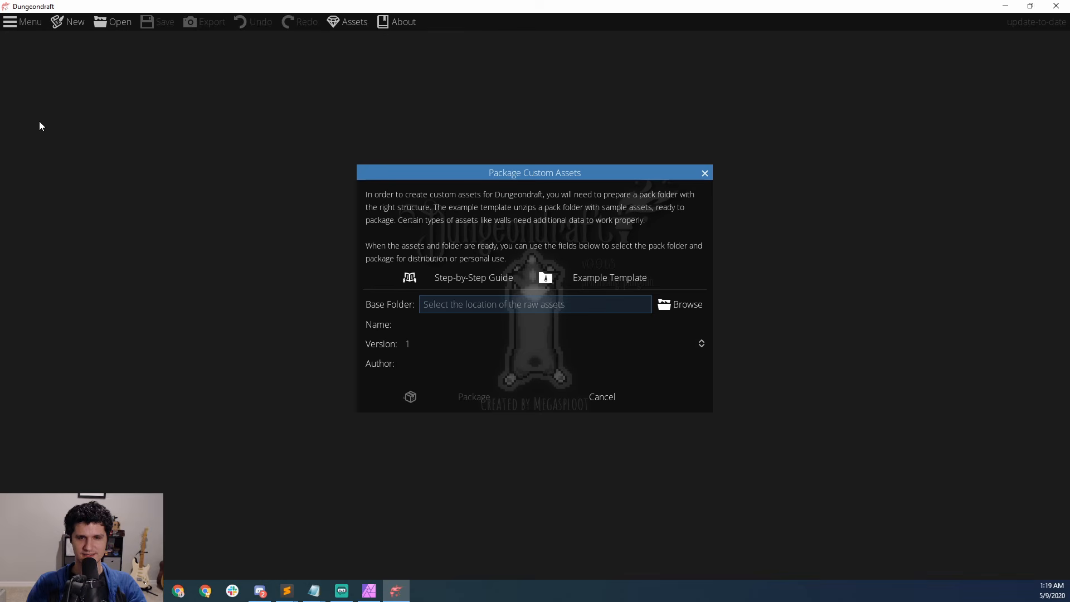
Step: Choose the schley_assets folder inside DungeonDraft Custom Assets as the base folder of the pack
click(674, 306)
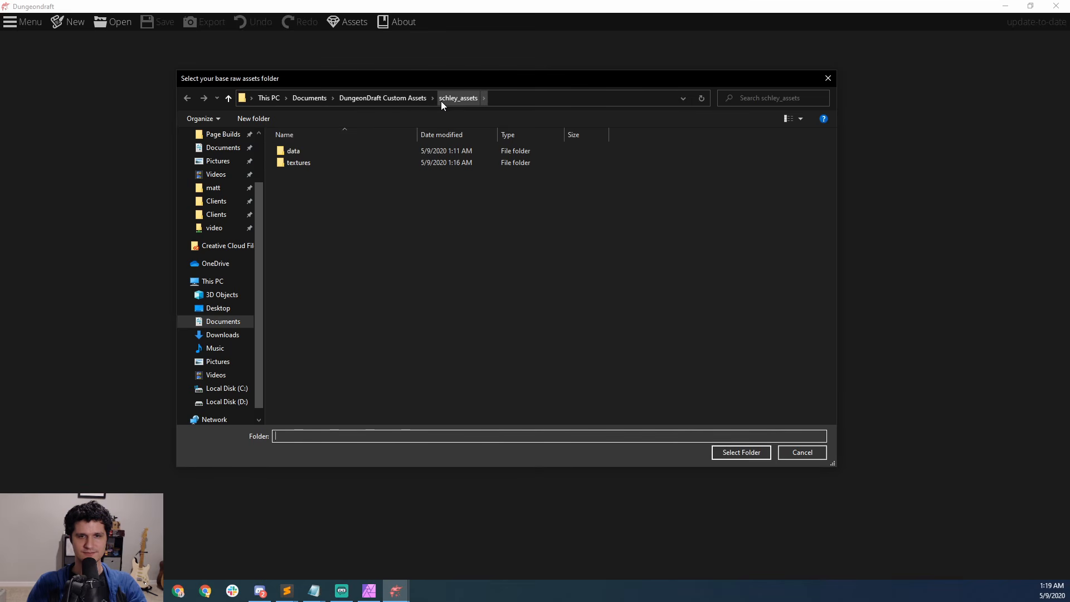
click(388, 99)
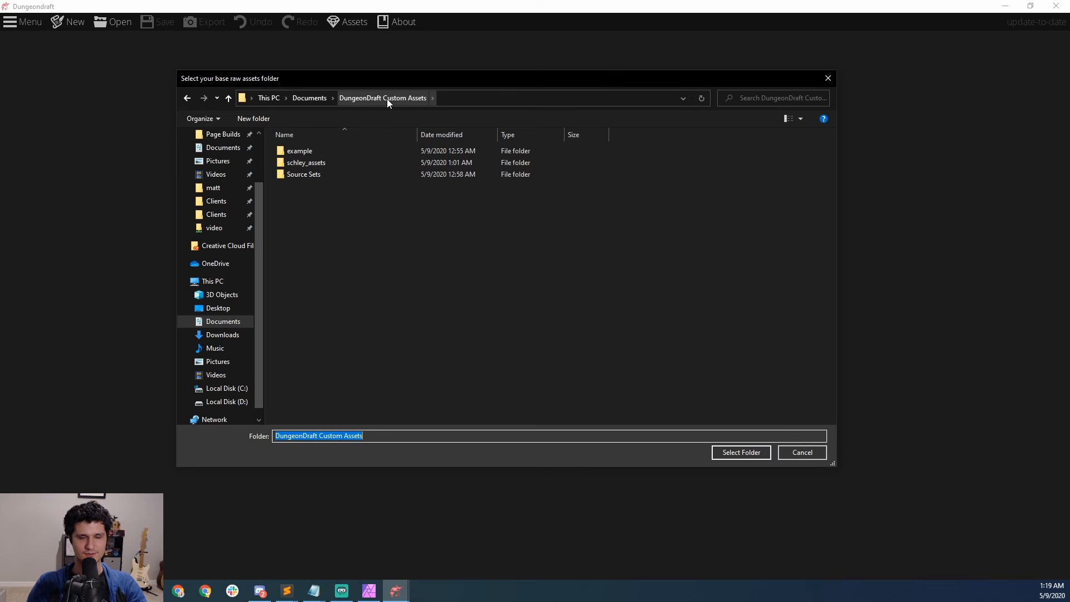
double_click(309, 163)
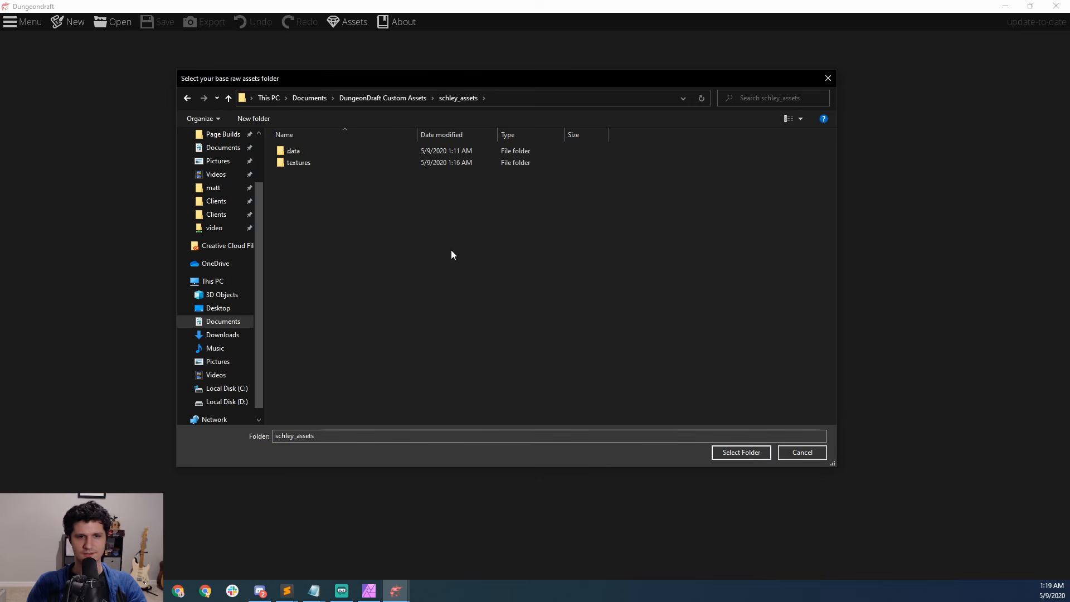
click(747, 452)
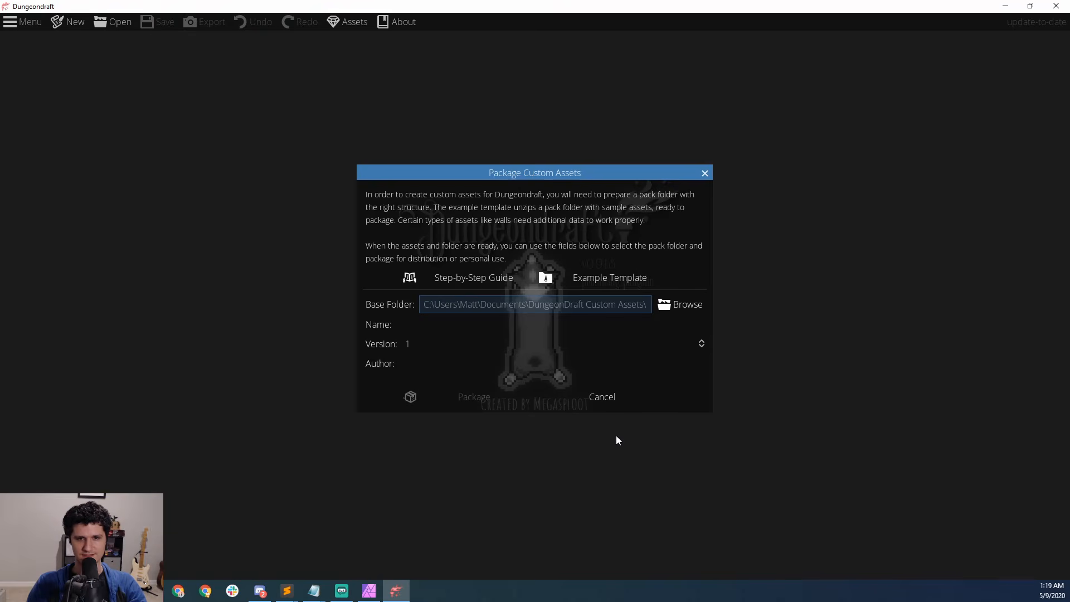
Step: Name the pack Schley Assets with Encounter Library as author, keep version 1, and build the package
click(444, 326)
text(S)
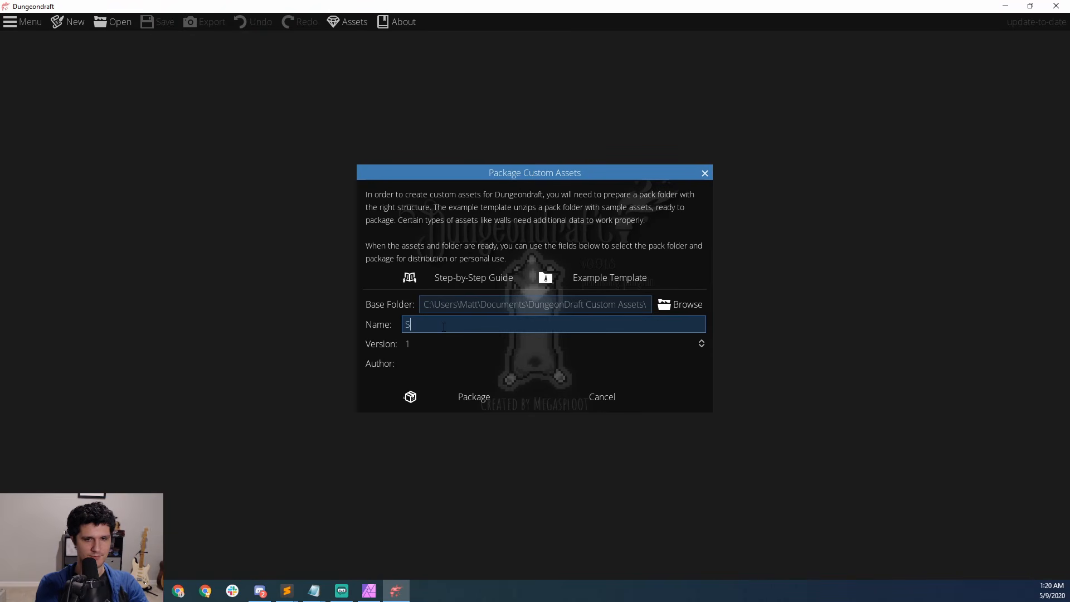
text(chley Assets)
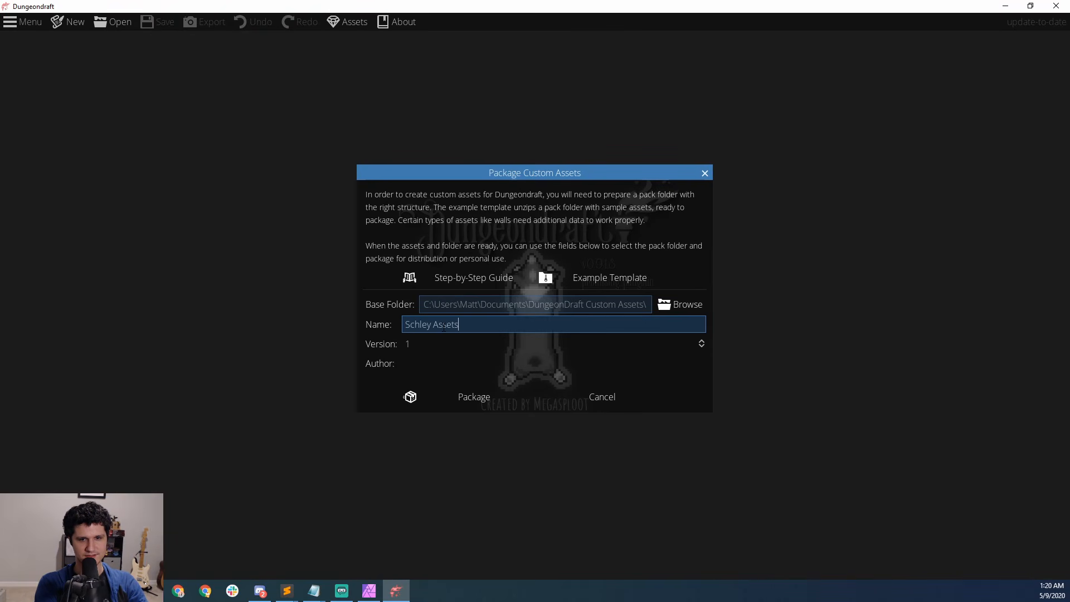
key(Tab)
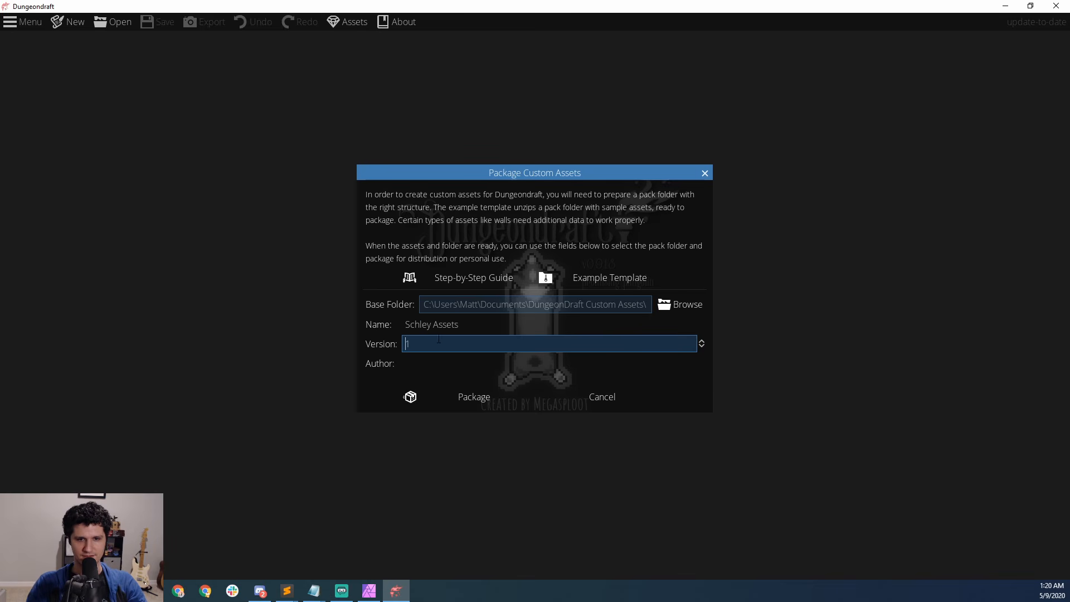
click(428, 365)
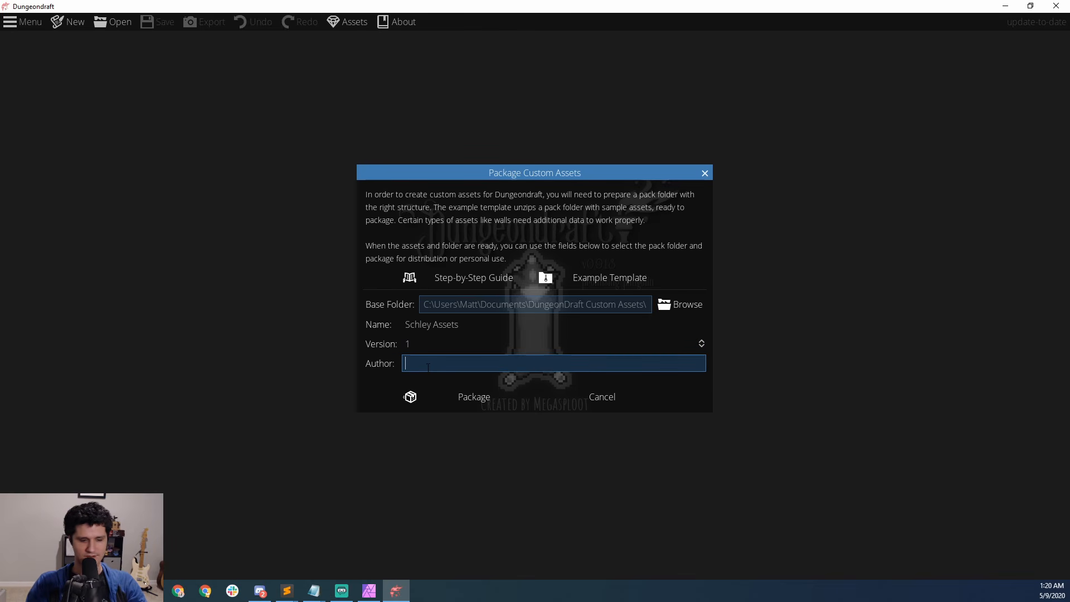
text(E)
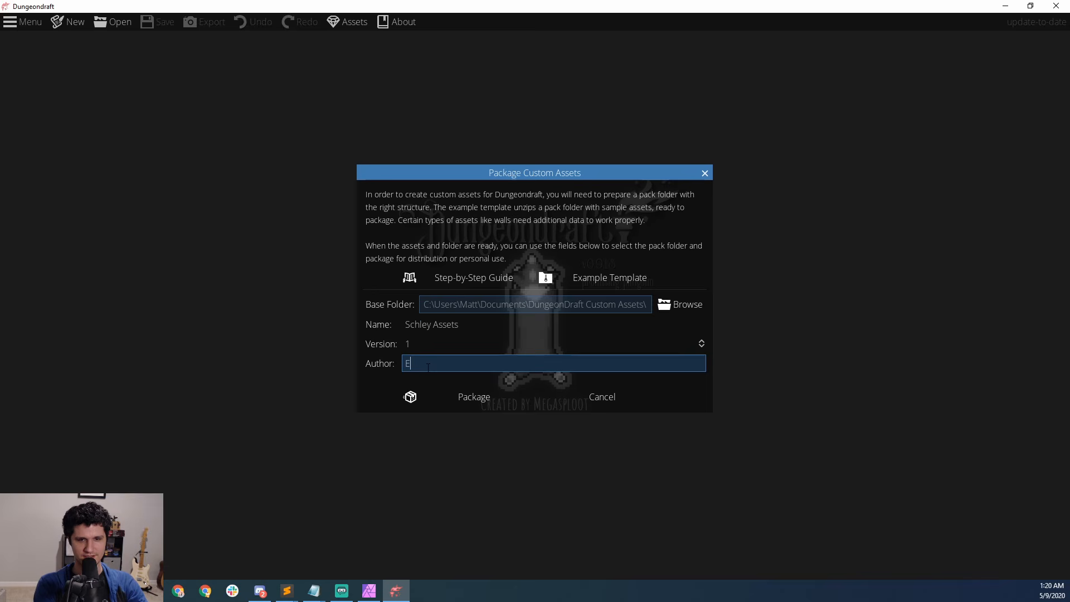
text(ncounter Library)
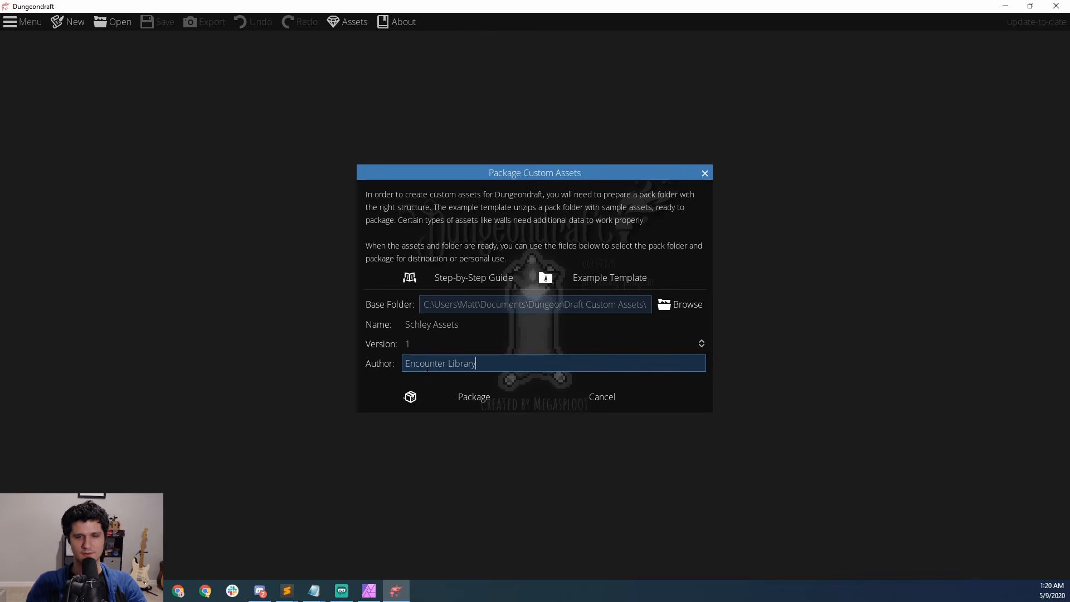
click(472, 397)
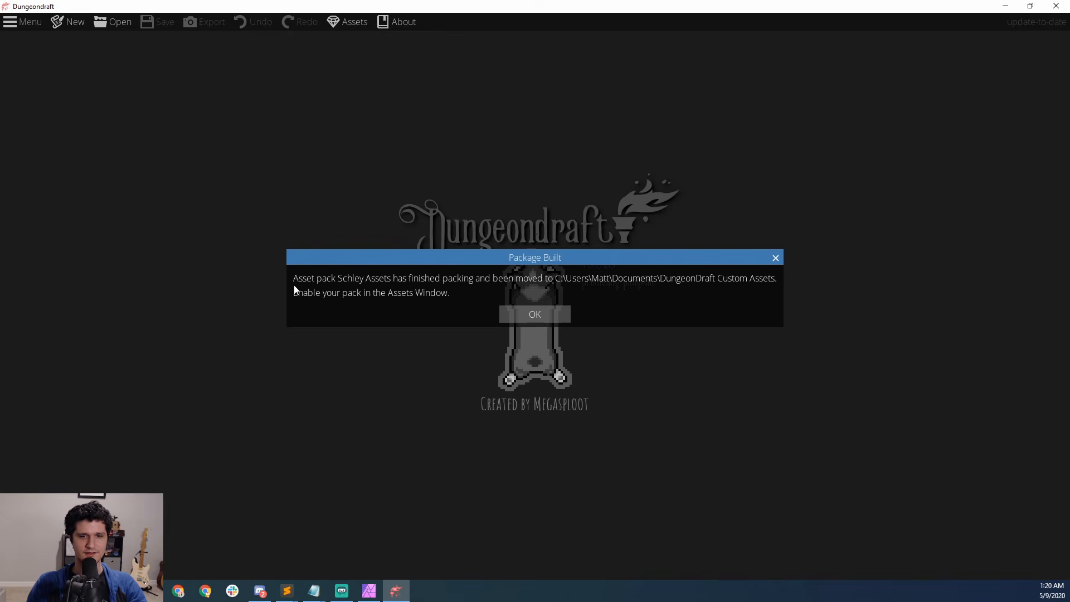
click(532, 315)
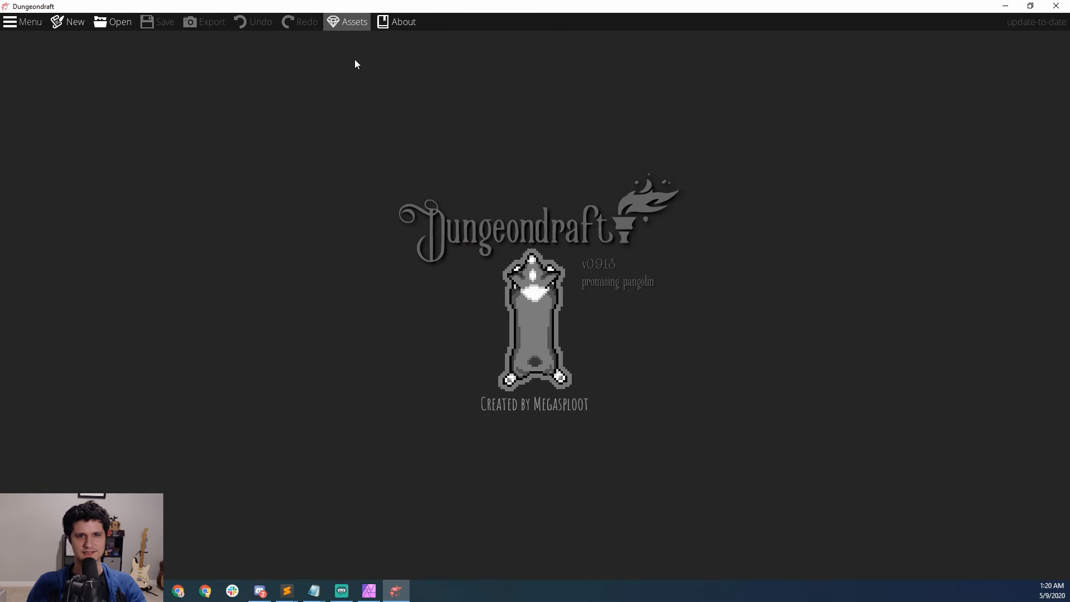
Step: Enable the Schley Assets pack in the custom assets list and accept the selection
click(352, 23)
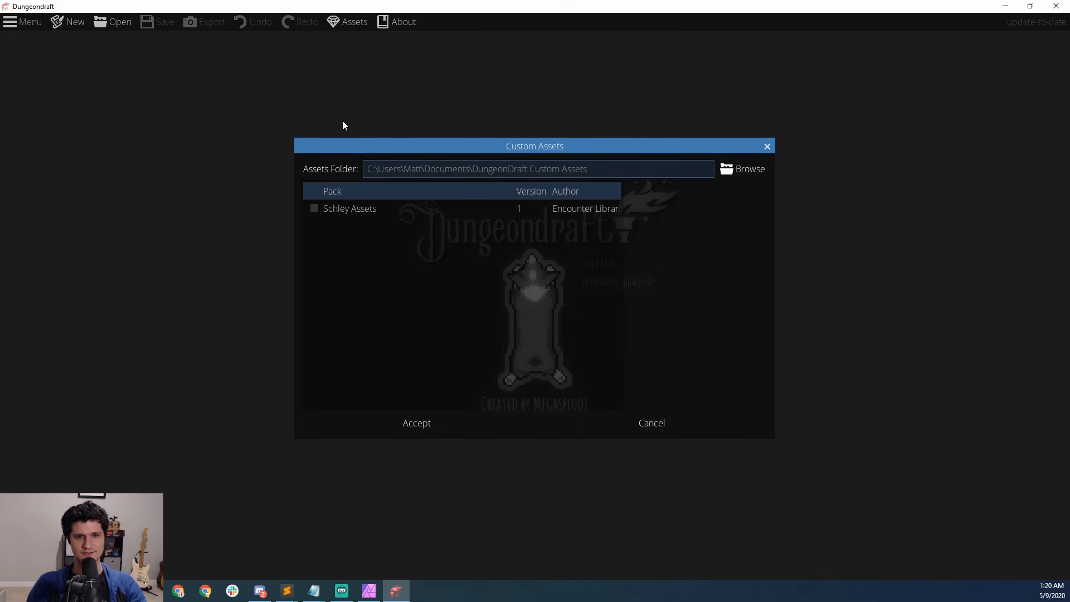
click(314, 209)
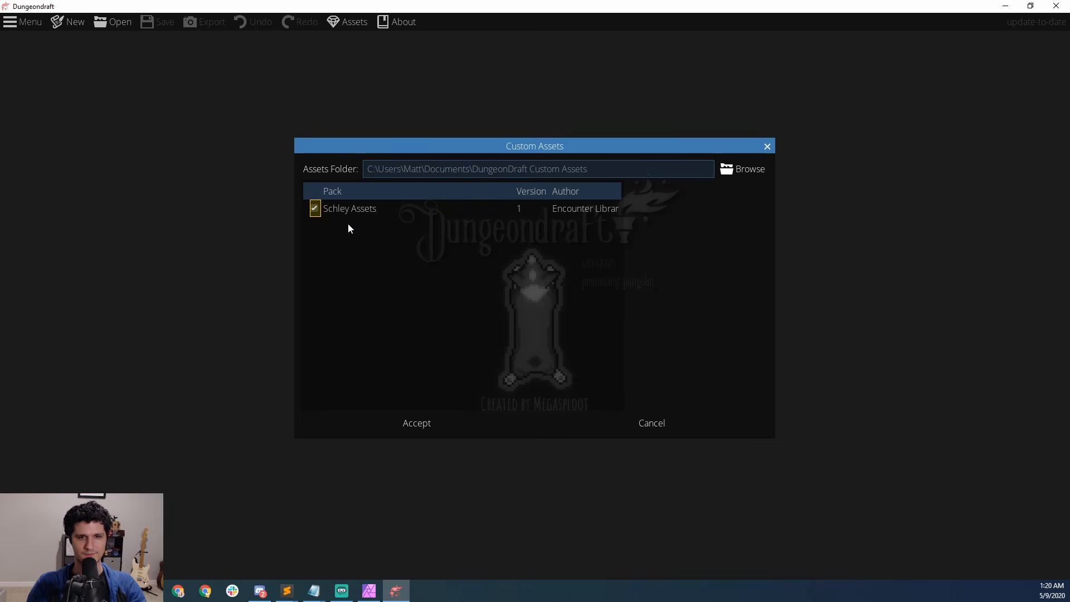
click(424, 419)
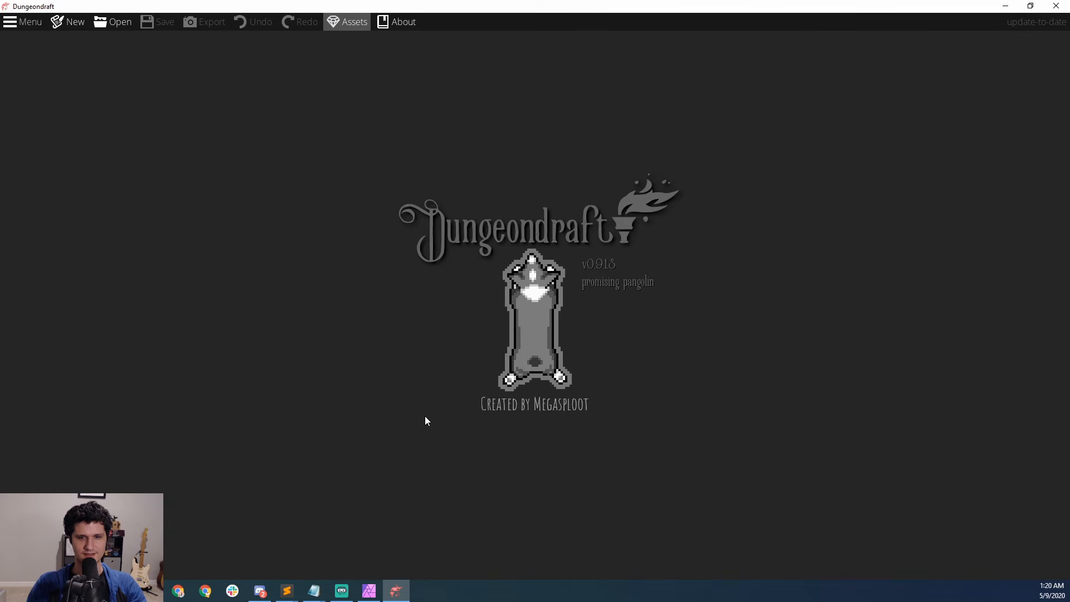
Step: Create a new map from the 40" TV template, 35 by 20 tiles, without the Map Wizard
click(78, 28)
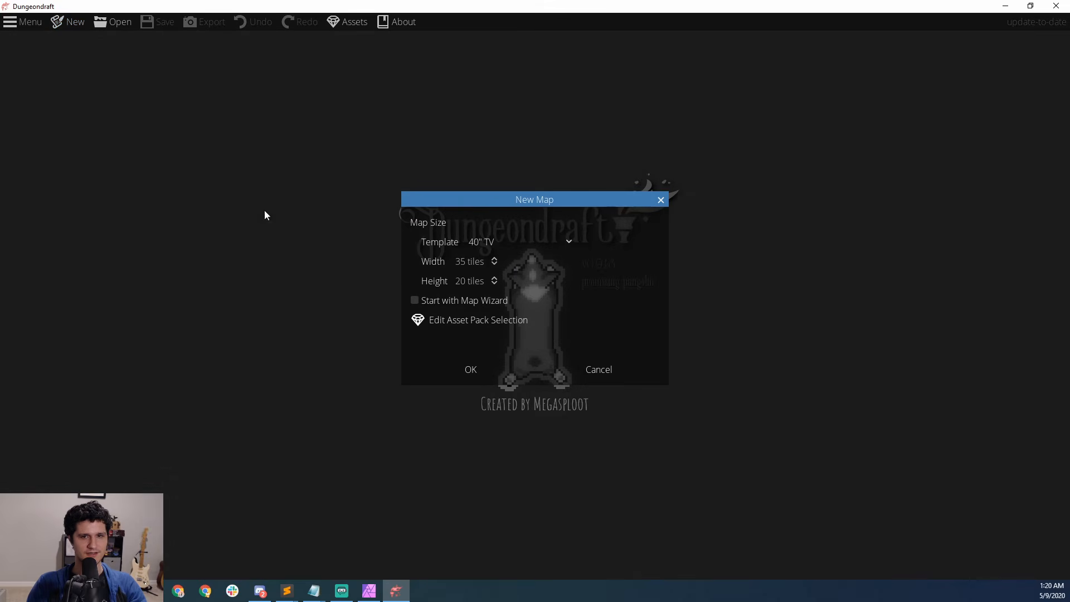
click(452, 370)
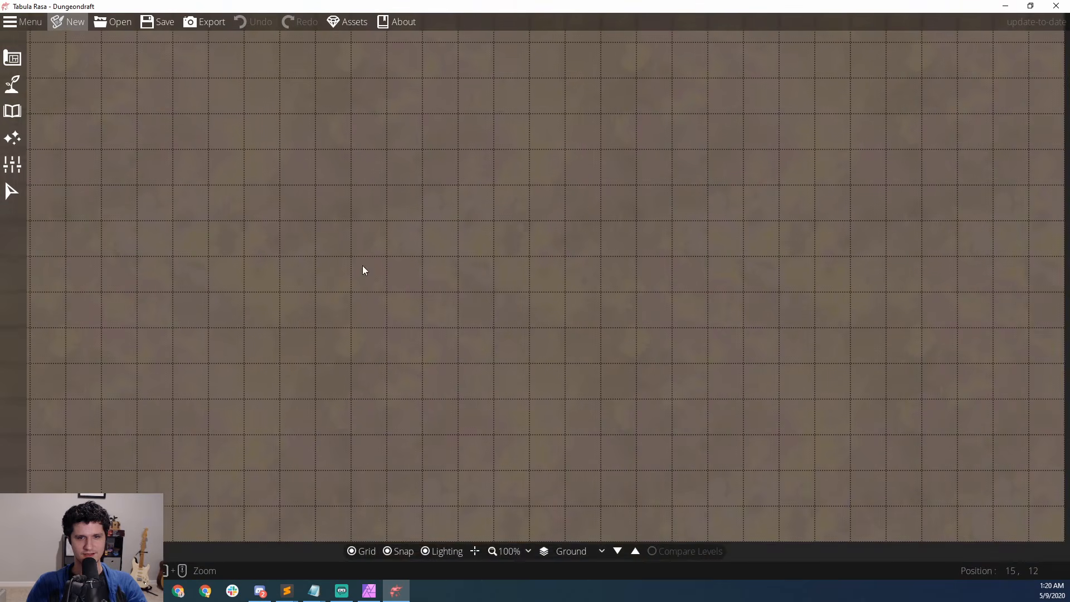
scroll(439, 322, down, 1)
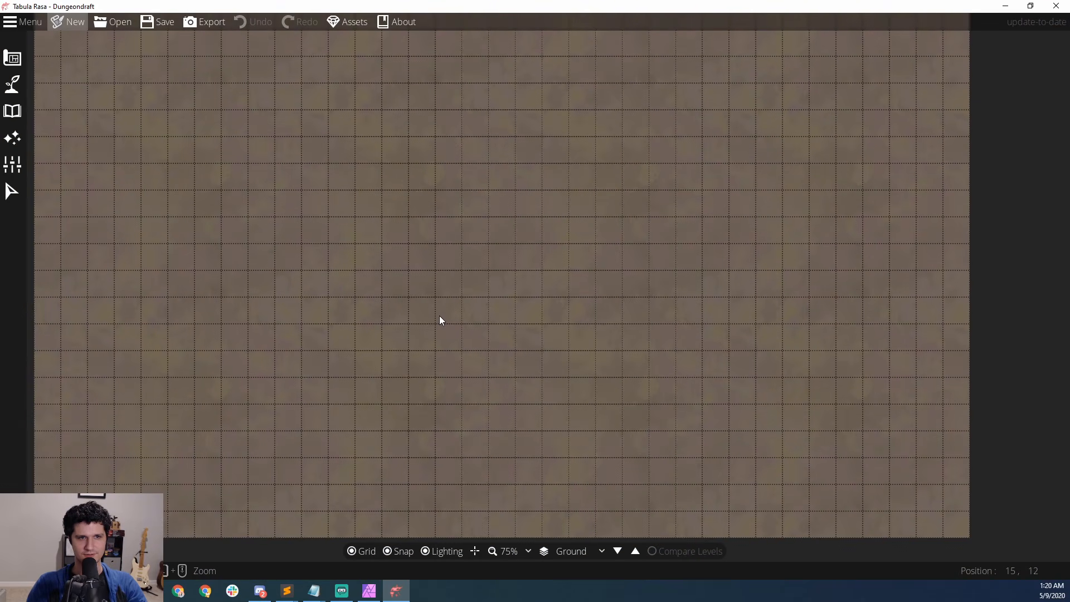
Step: Draw a rectangular room about 16 by 9 tiles with Schley Wood Floor tinted f7ffff and the SS001 T005 StWall Ext Lng LG wall
drag(398, 224, 435, 279)
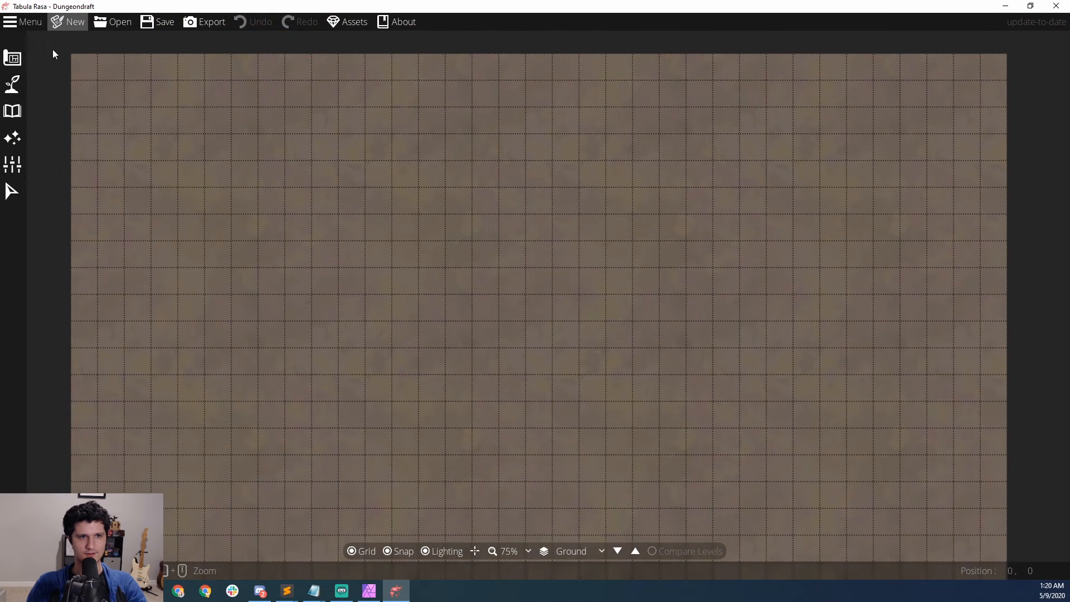
click(11, 58)
click(65, 78)
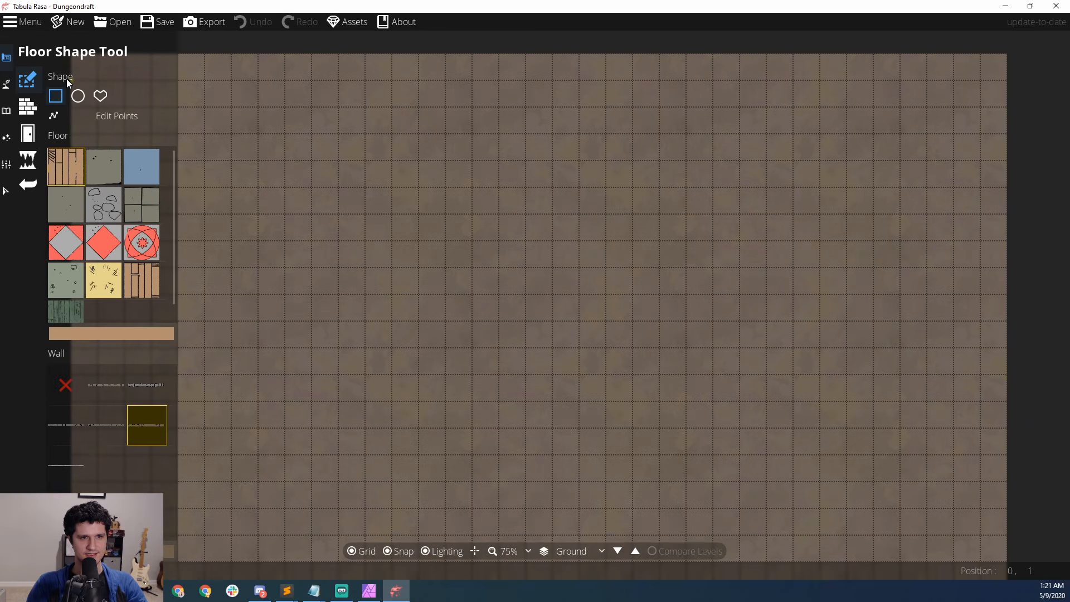
scroll(86, 284, down, 1)
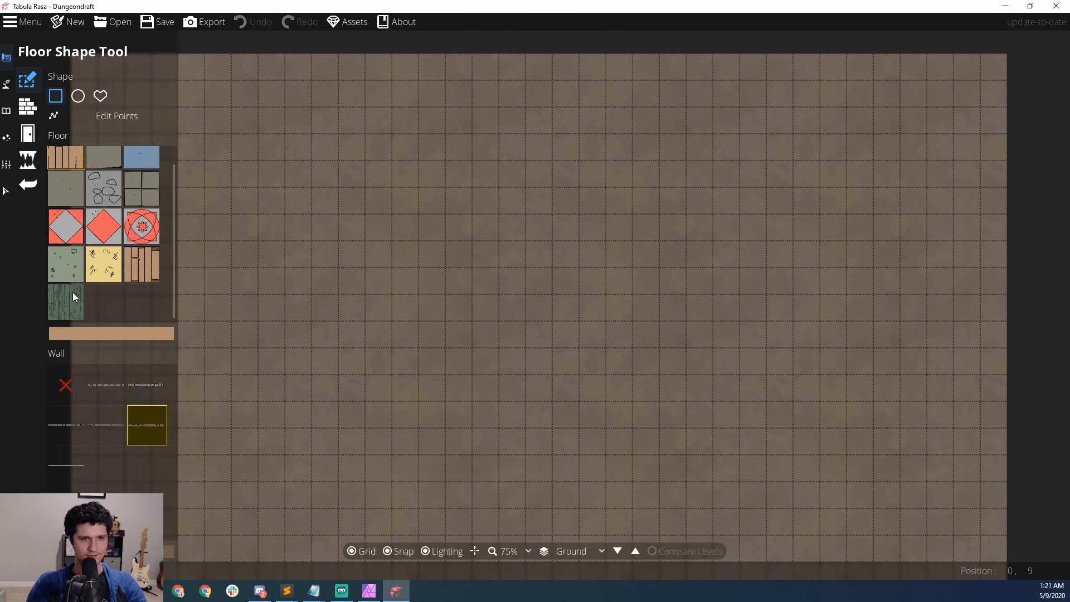
click(69, 293)
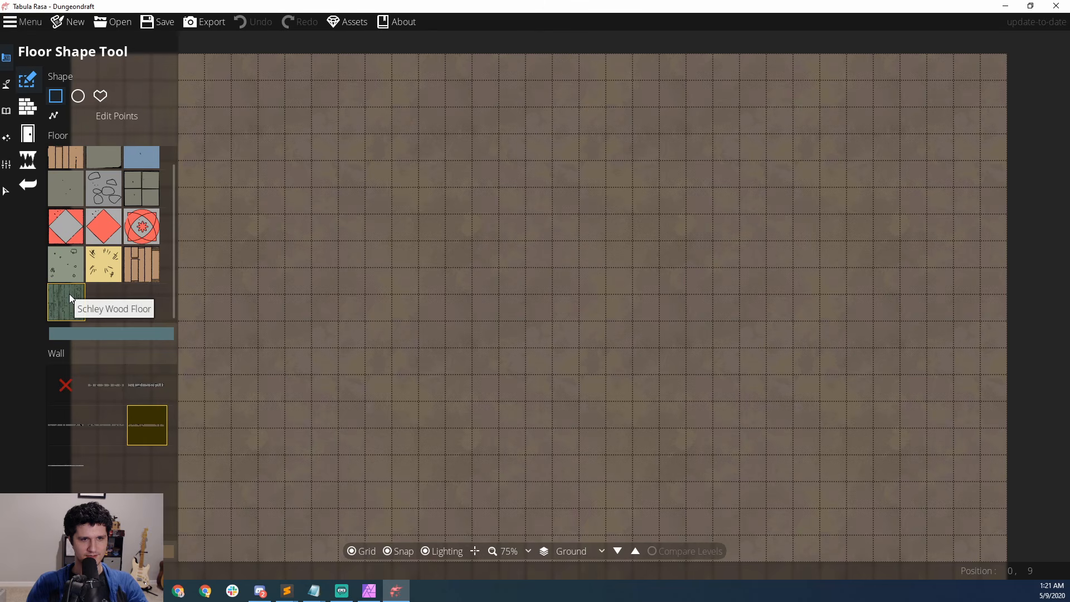
click(83, 329)
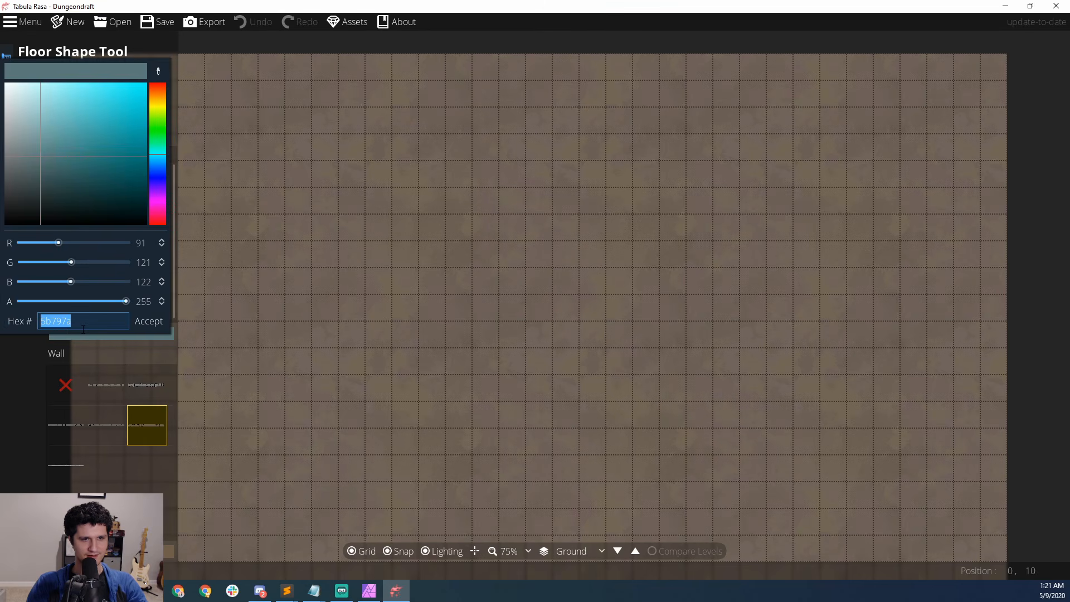
drag(89, 168, 9, 83)
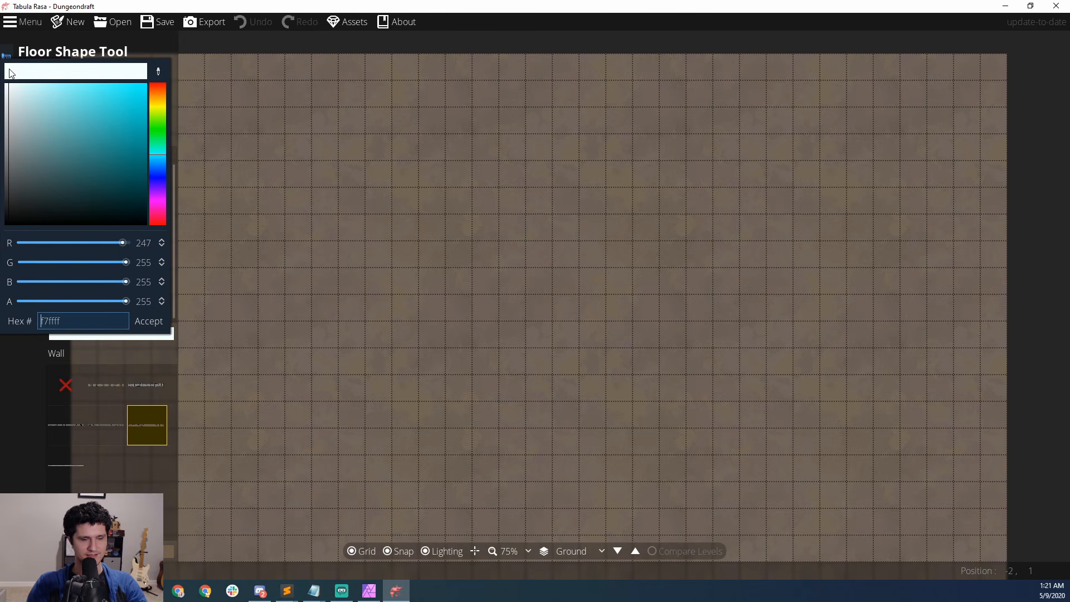
click(114, 52)
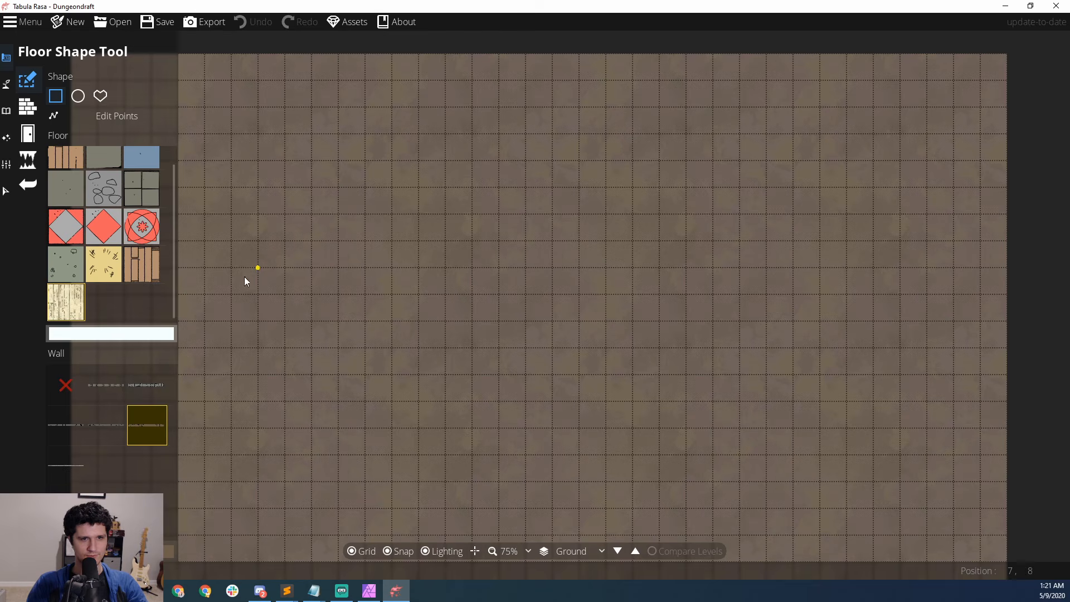
click(71, 465)
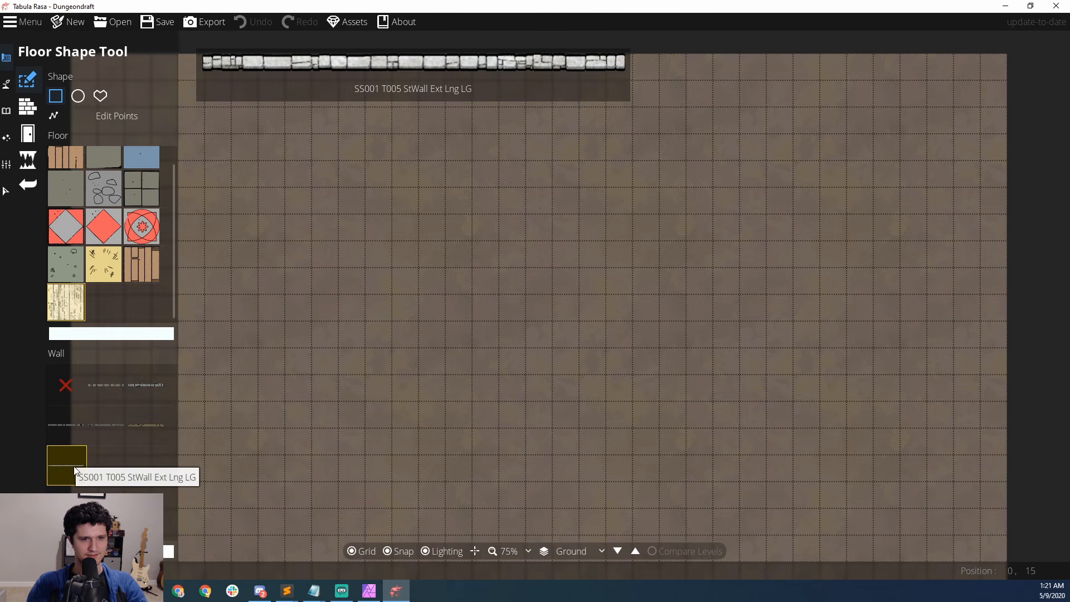
drag(312, 159, 732, 409)
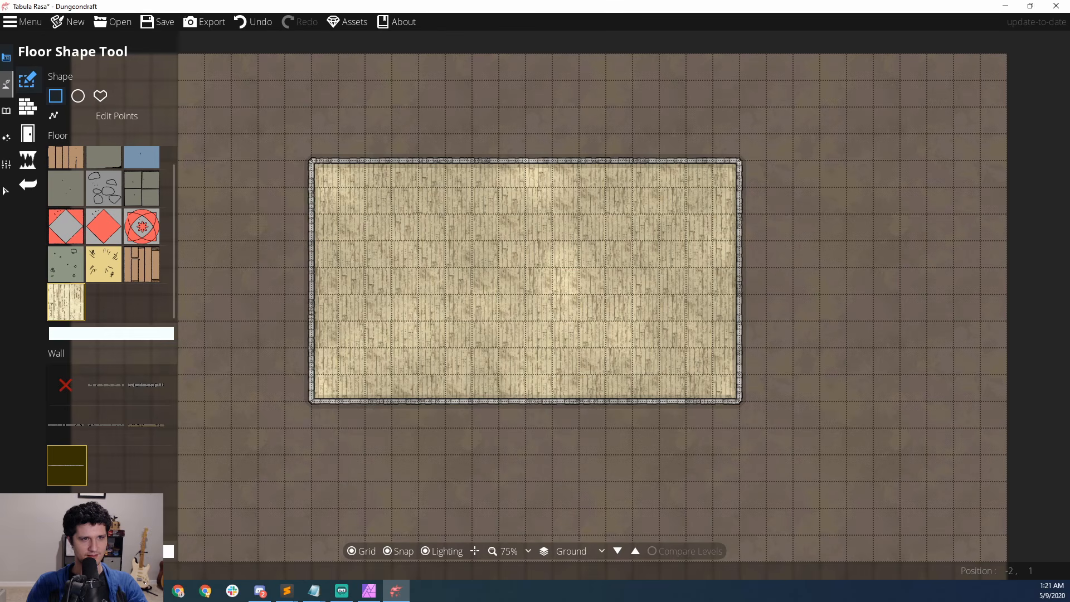
Step: Replace the Terrain Gravel slot with SS001 Tx002 Grass LG and paint grass along the room's west and north sides
click(7, 84)
click(23, 91)
click(167, 259)
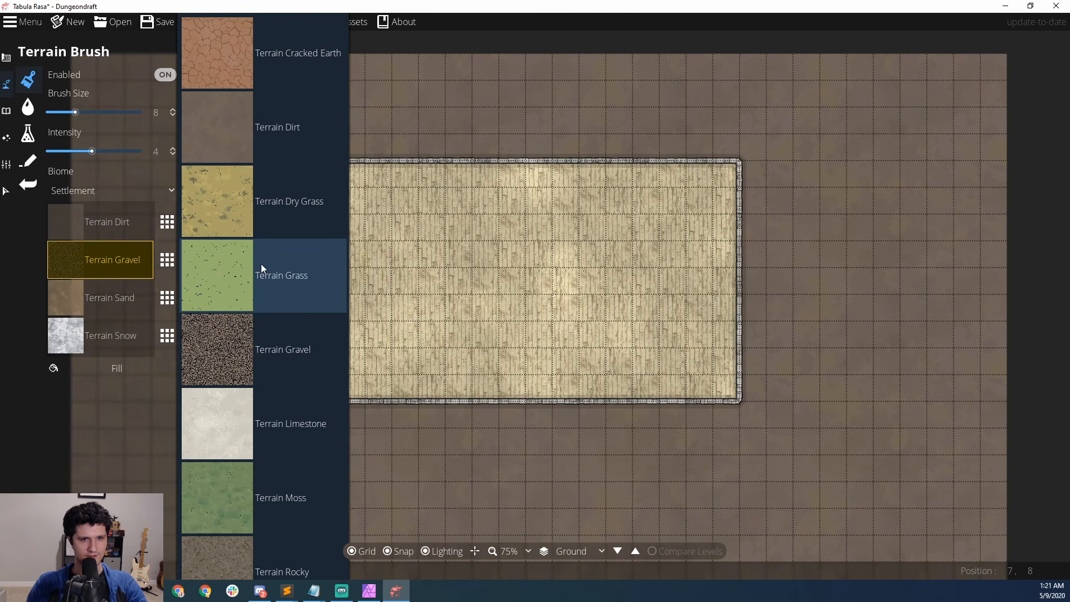
scroll(262, 295, down, 6)
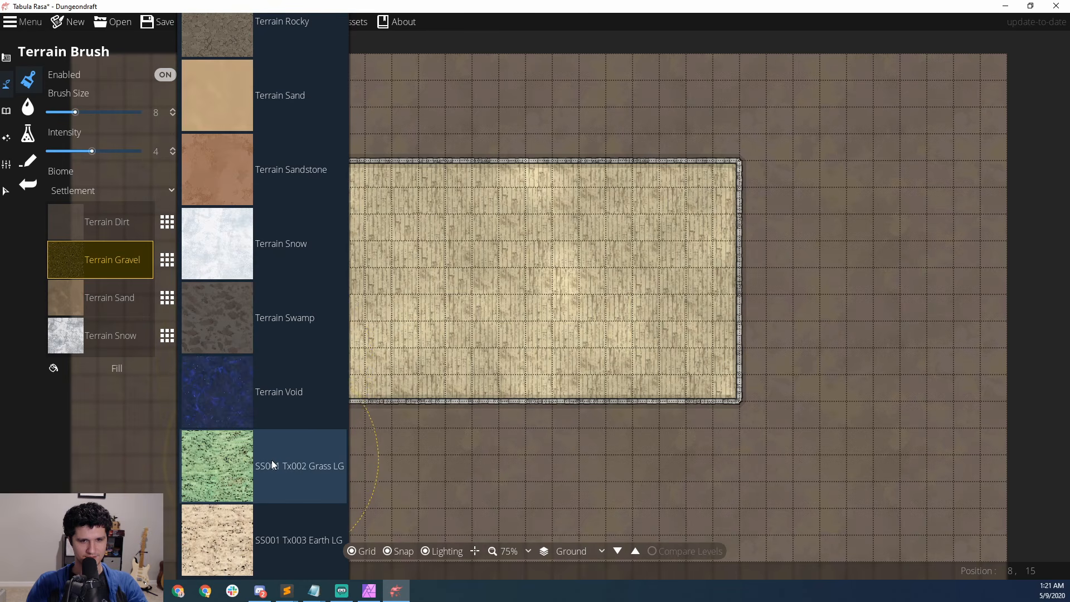
click(273, 464)
mouse_move(250, 366)
mouse_down()
mouse_move(394, 320)
mouse_move(395, 356)
mouse_up()
mouse_move(344, 109)
mouse_down()
mouse_move(469, 143)
mouse_move(399, 89)
mouse_move(224, 51)
mouse_move(594, 43)
mouse_move(418, 112)
mouse_move(210, 147)
mouse_move(292, 343)
mouse_move(378, 309)
mouse_move(407, 250)
mouse_move(237, 291)
mouse_move(262, 362)
mouse_up()
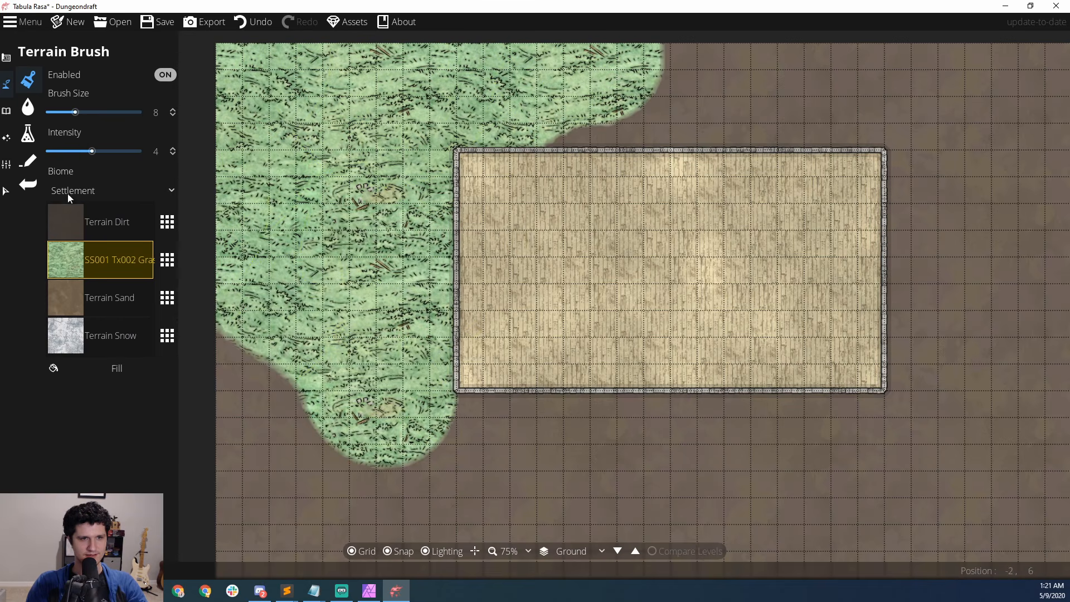
Step: Place the last object in the object library three times, once on the grass and twice inside the room
click(8, 111)
click(48, 82)
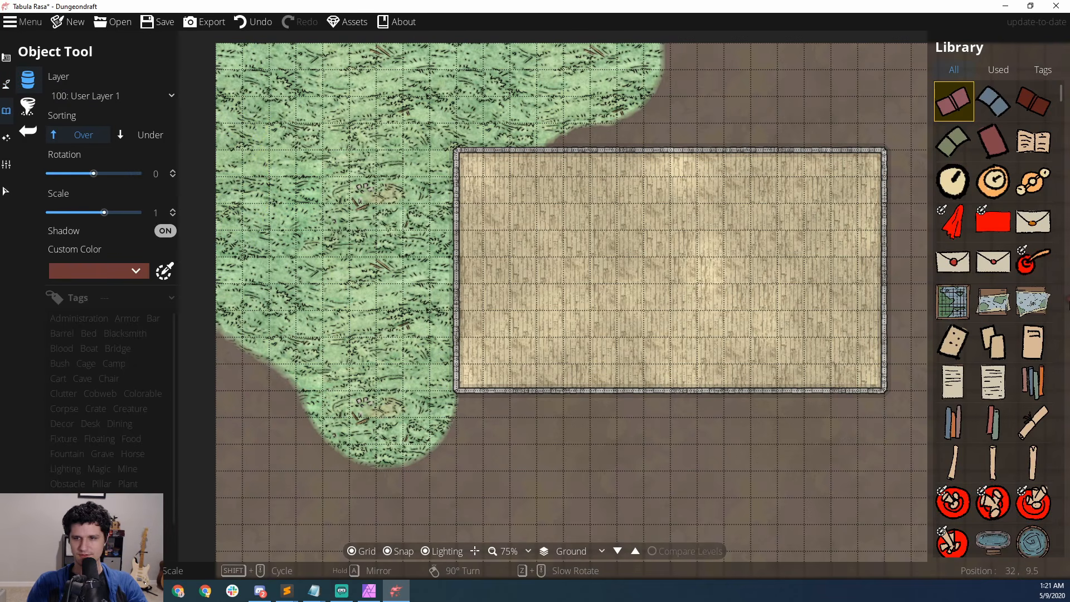
scroll(1011, 277, down, 15)
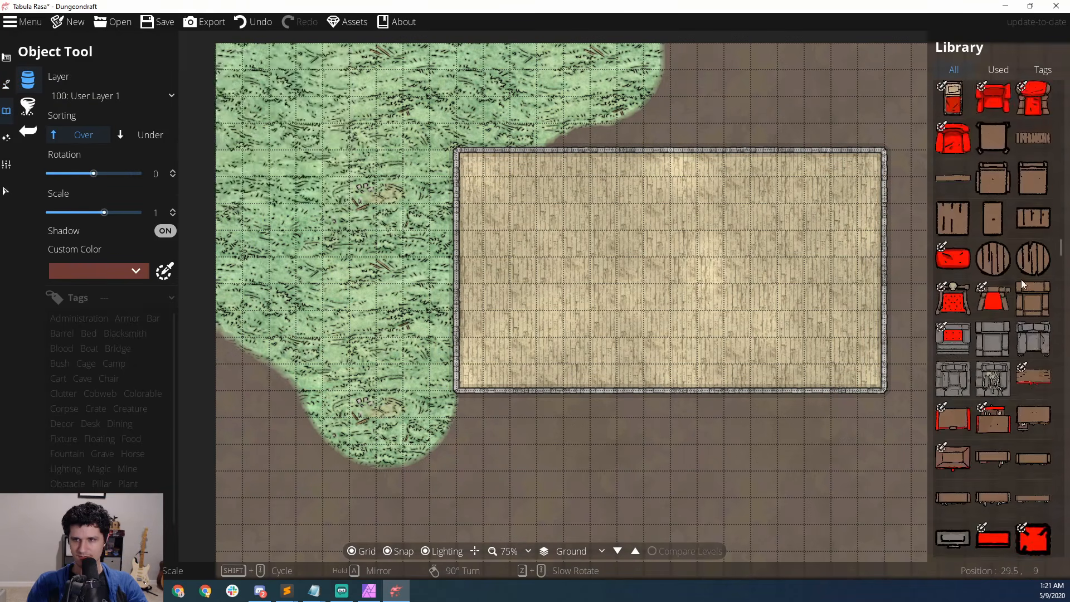
drag(1060, 248, 1065, 550)
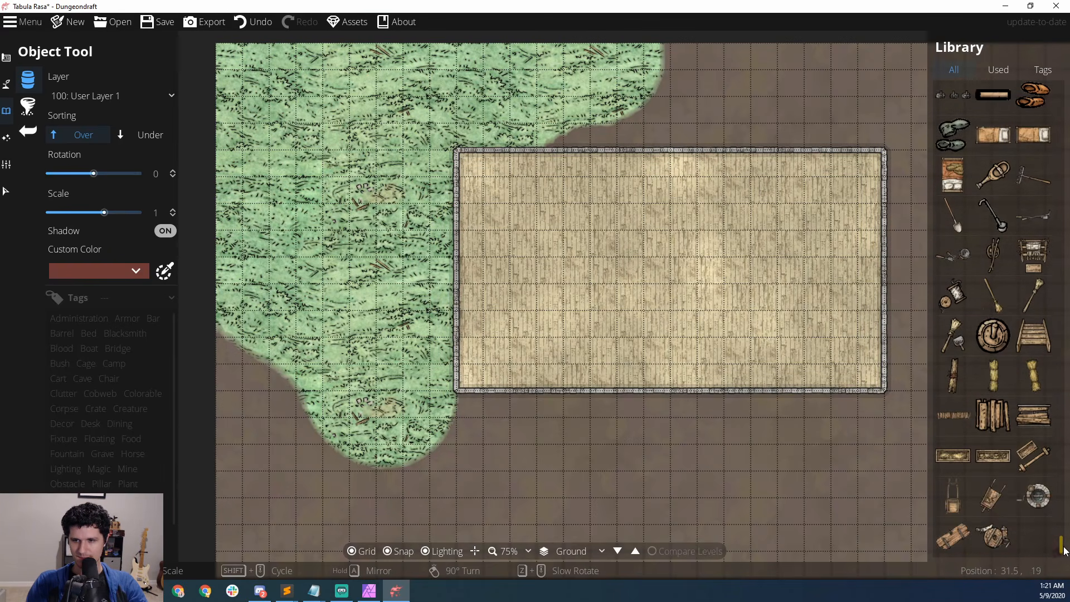
click(993, 536)
click(719, 310)
click(576, 204)
Step: Scatter a range of custom objects, from the shoes and beds through the troughs and hitching post, across the whole map
click(28, 105)
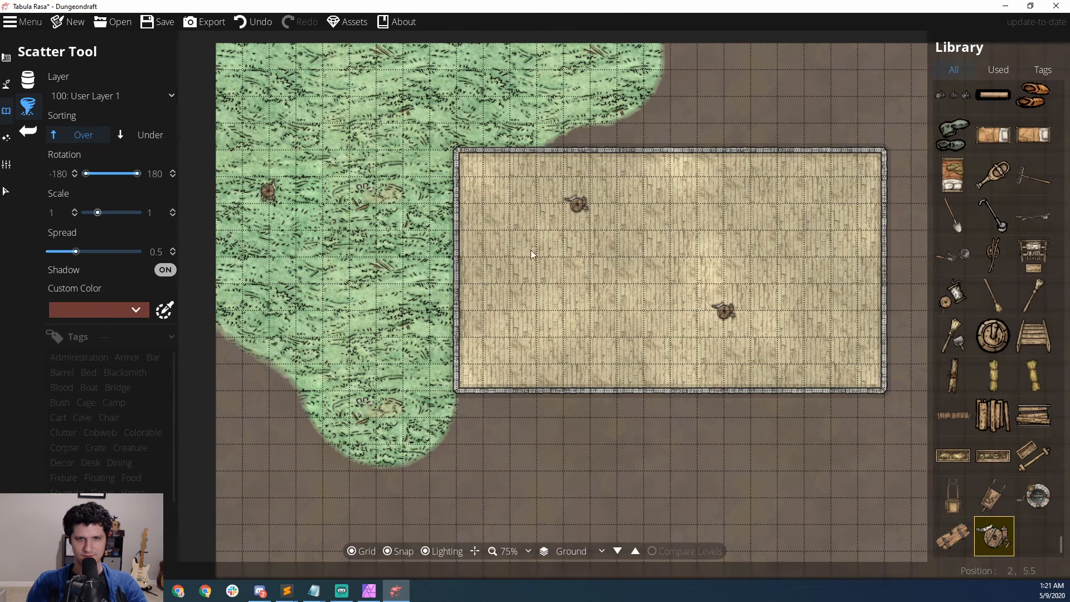
click(953, 146)
shift+click(1023, 466)
mouse_move(592, 283)
mouse_down()
mouse_move(810, 193)
mouse_move(543, 347)
mouse_move(558, 424)
mouse_move(795, 360)
mouse_move(424, 128)
mouse_move(334, 183)
mouse_move(825, 106)
mouse_move(655, 228)
mouse_move(641, 502)
mouse_move(830, 445)
mouse_move(323, 480)
mouse_move(267, 390)
mouse_move(366, 514)
mouse_up()
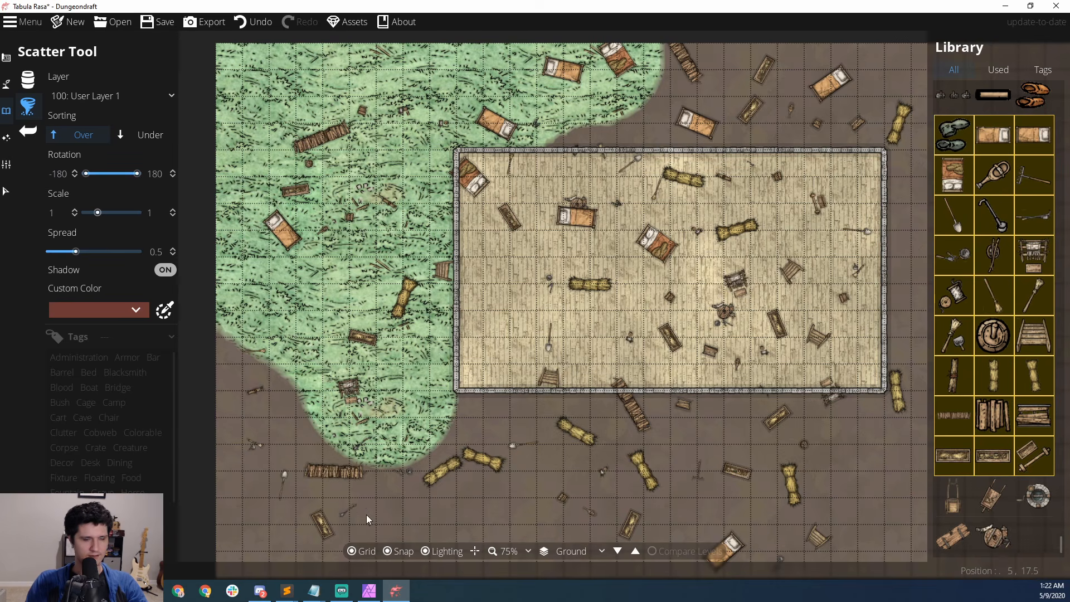
click(25, 129)
click(6, 58)
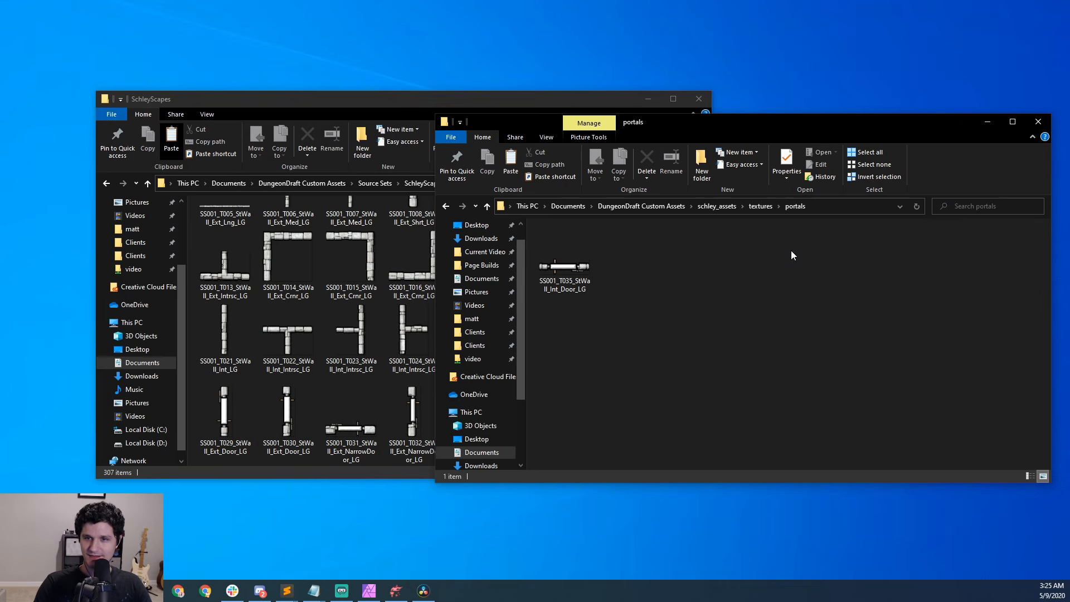
Step: Go to the objects folder inside the schley_assets textures folder in File Explorer and copy its full path
click(761, 206)
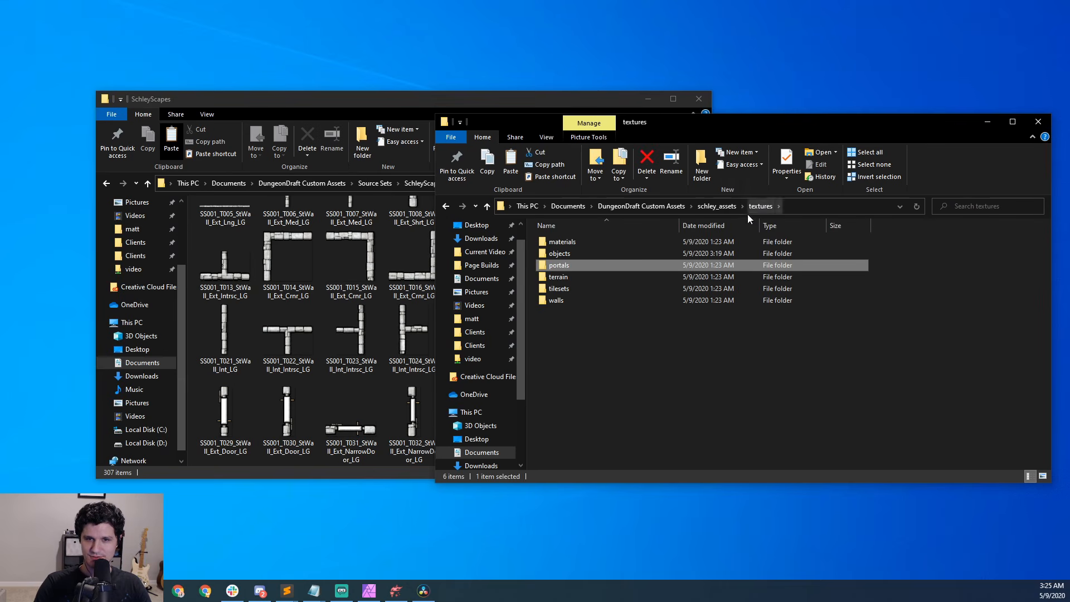
double_click(566, 253)
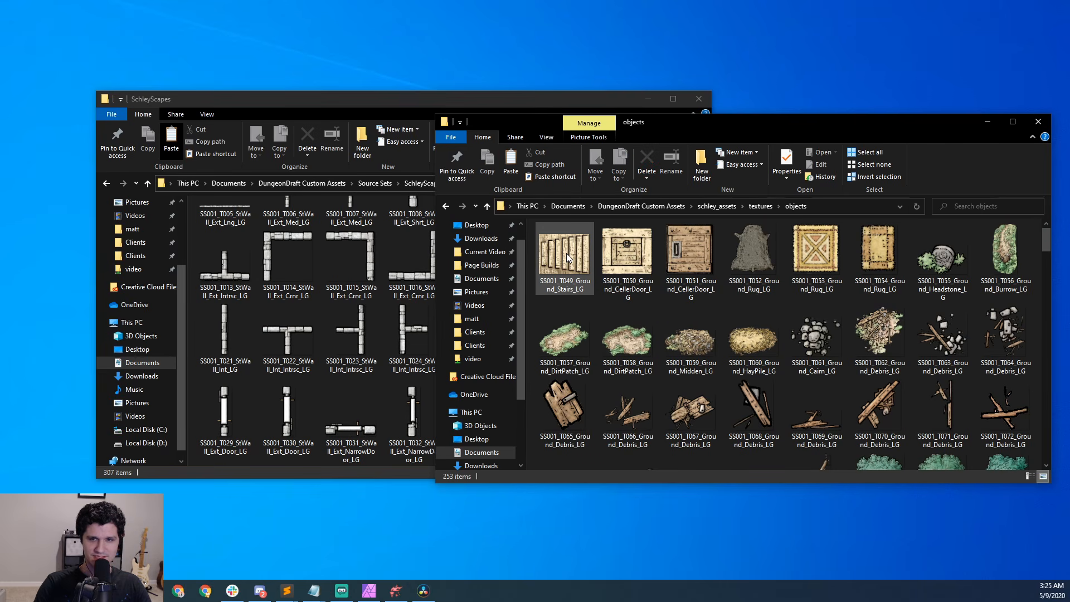
click(841, 206)
key(ctrl+c)
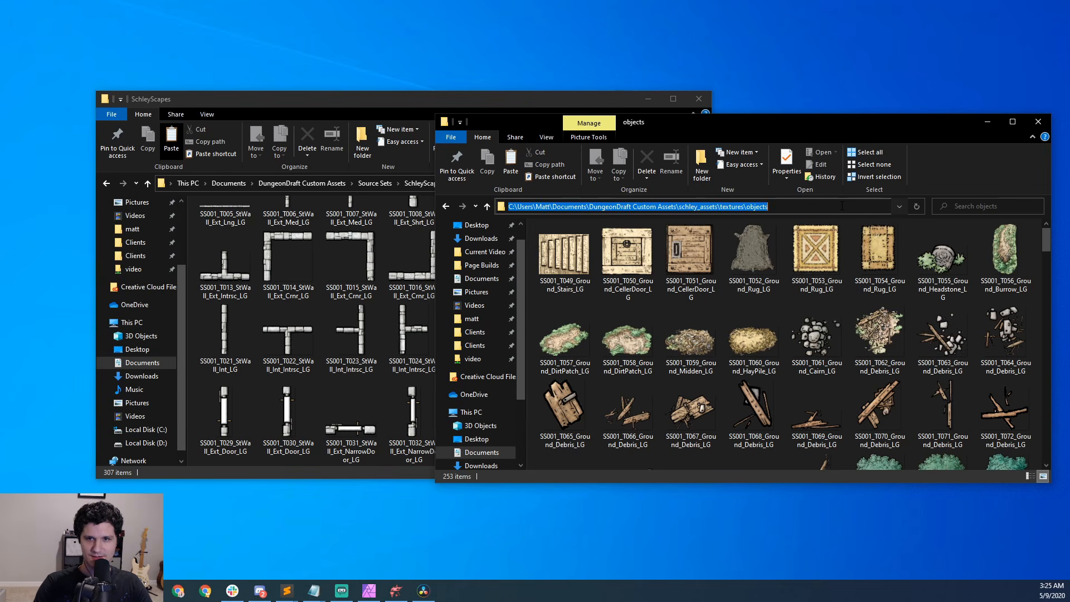
click(847, 249)
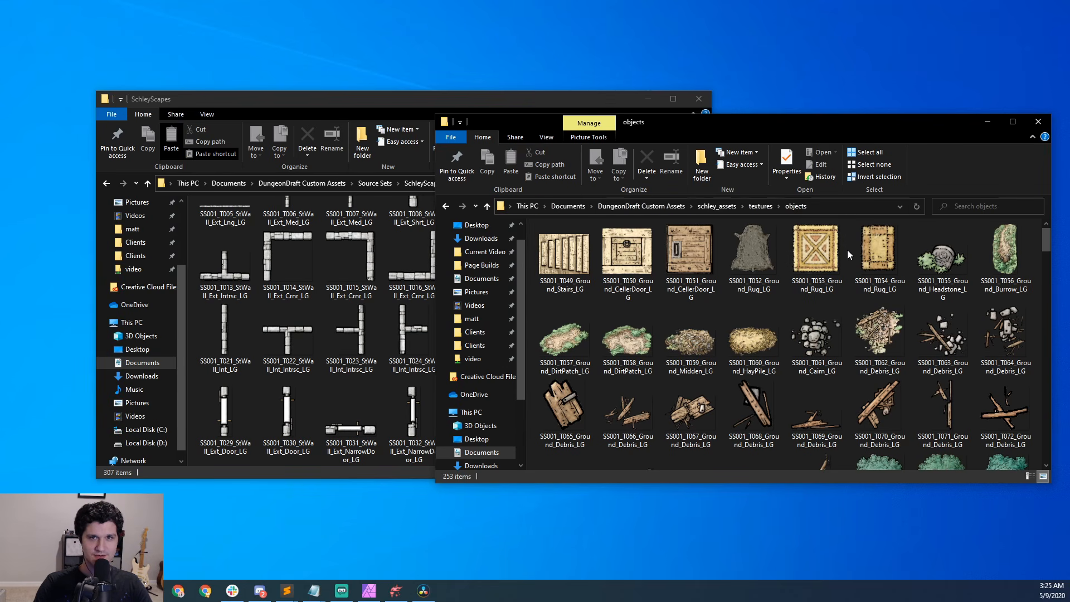
Step: Open a Command Prompt window and change its directory to the copied path of the objects folder
key(alt+Tab)
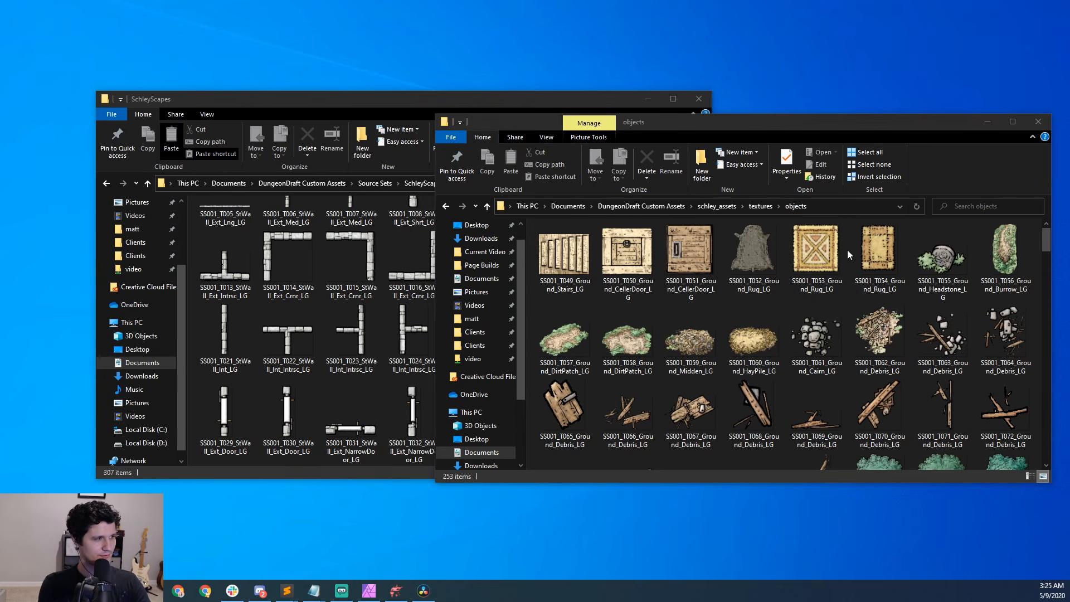
key(Return)
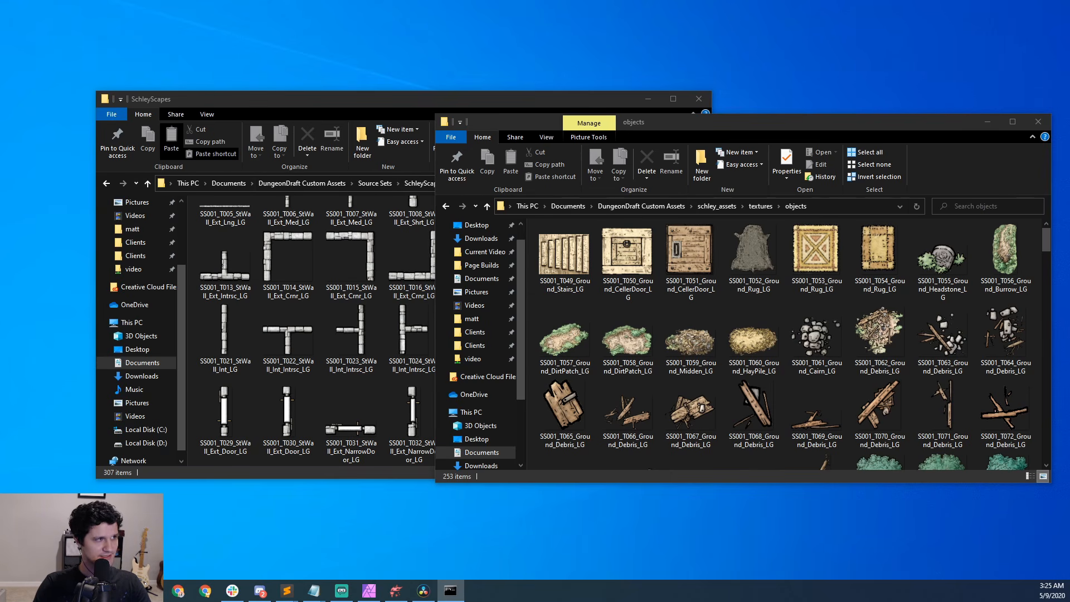
drag(533, 140, 359, 31)
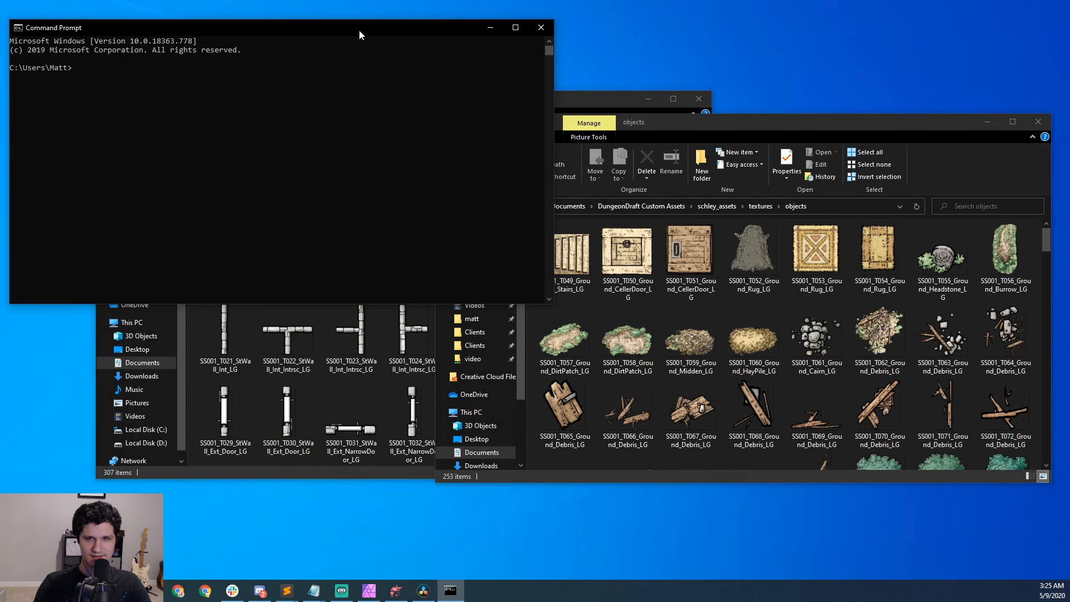
click(275, 103)
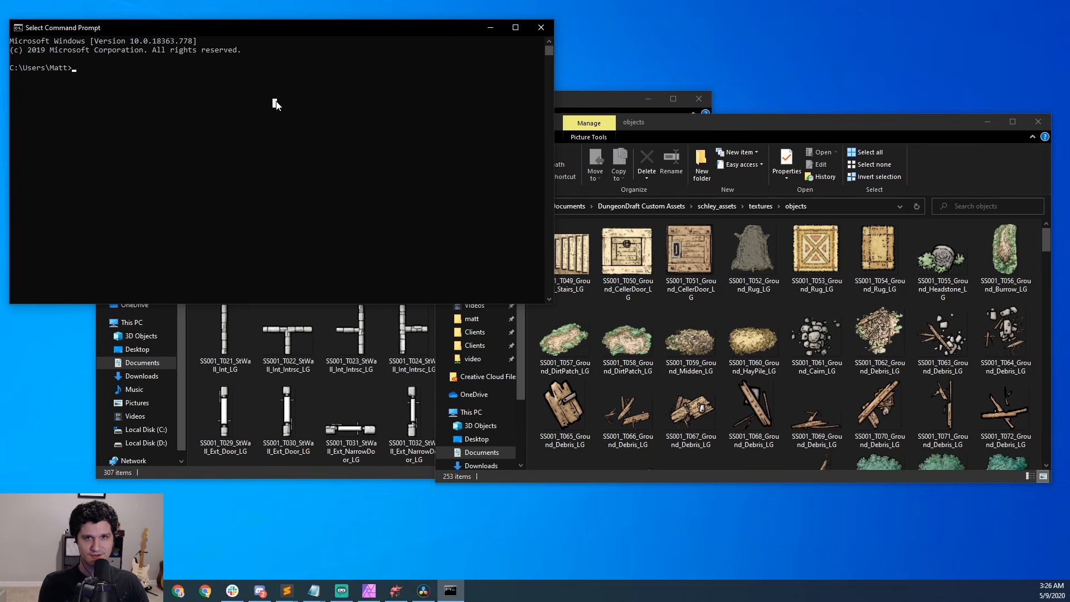
text(cd)
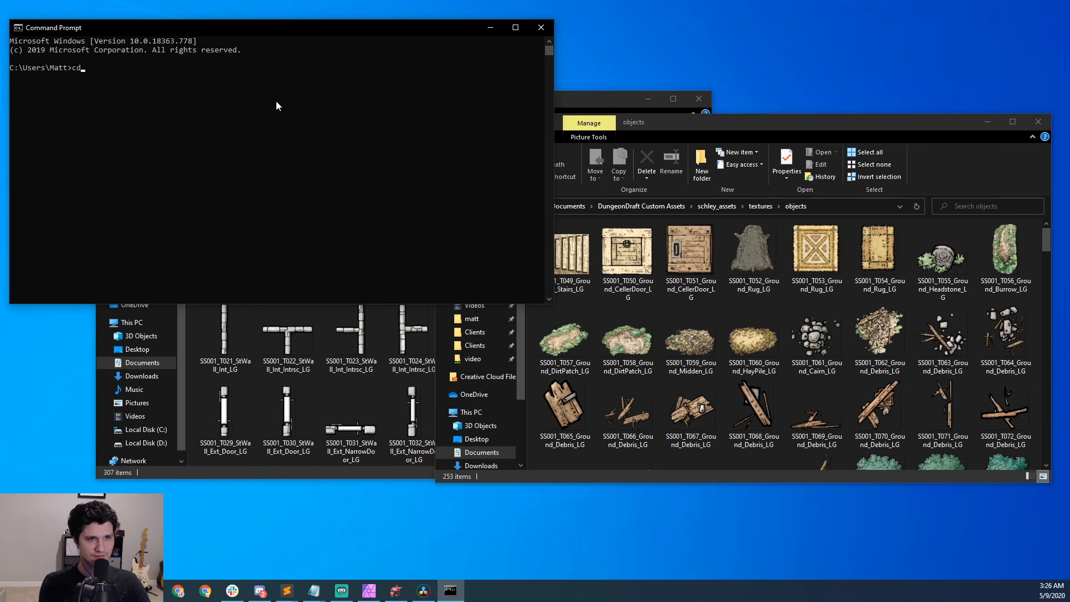
key(ctrl+v)
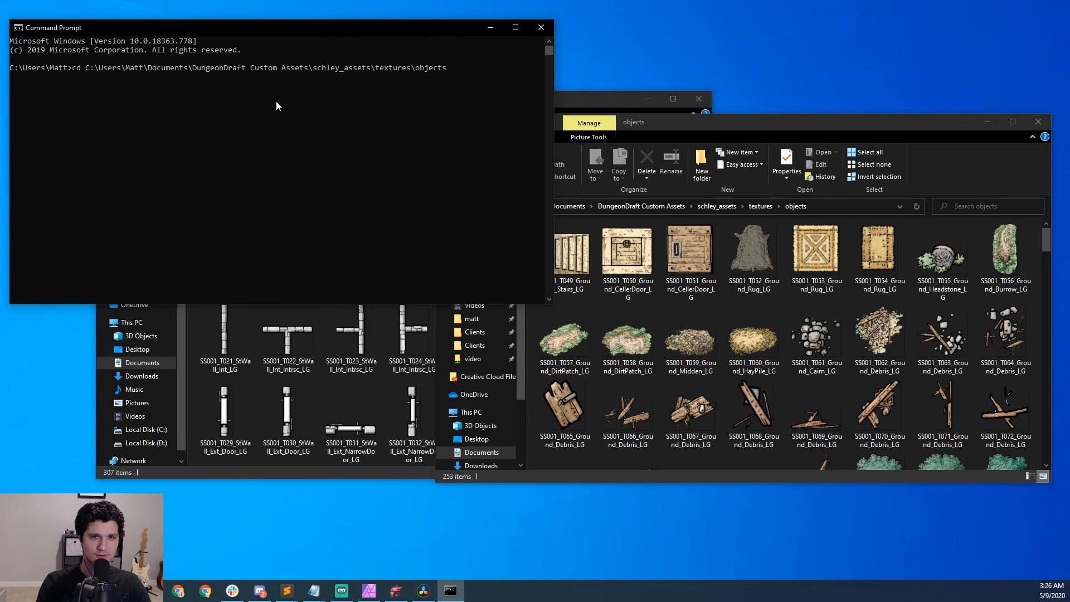
key(Return)
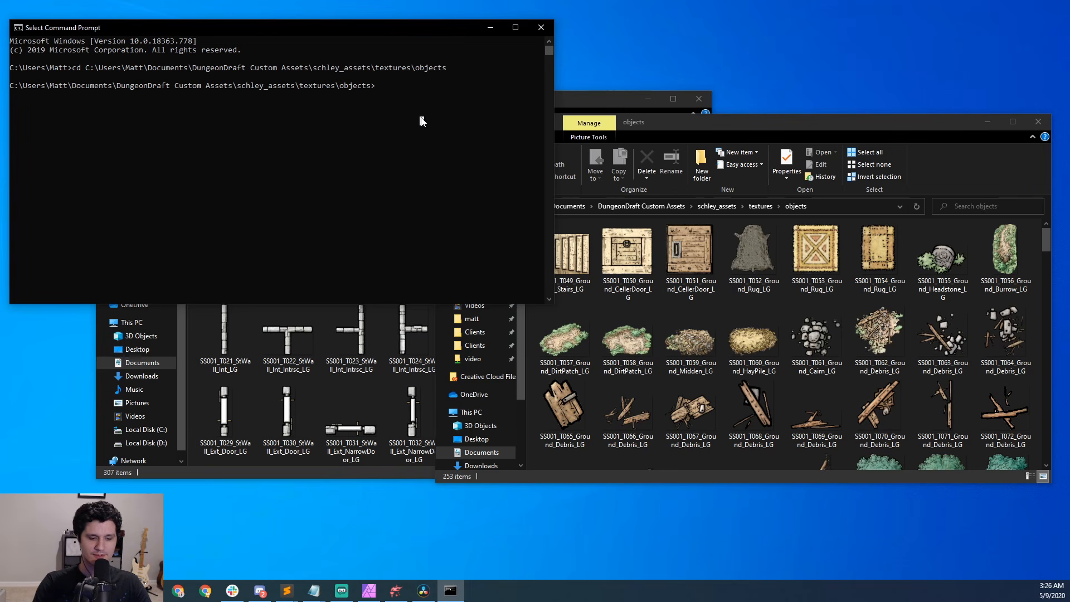
Step: Export a bare listing of the folder's file names with the command dir /b > objects.txt
text(dir /b >)
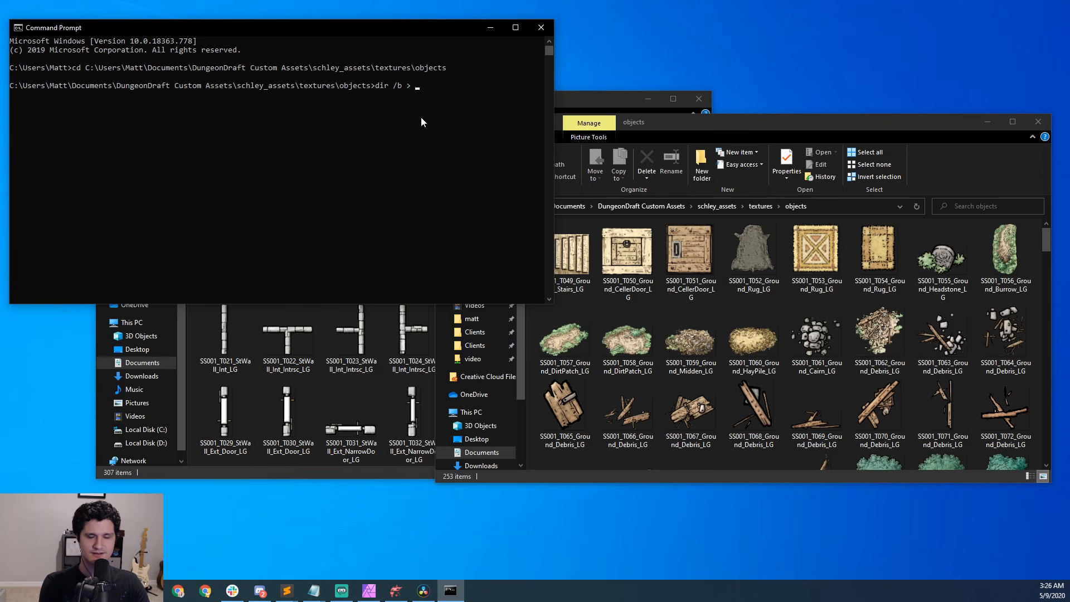
text(xt)
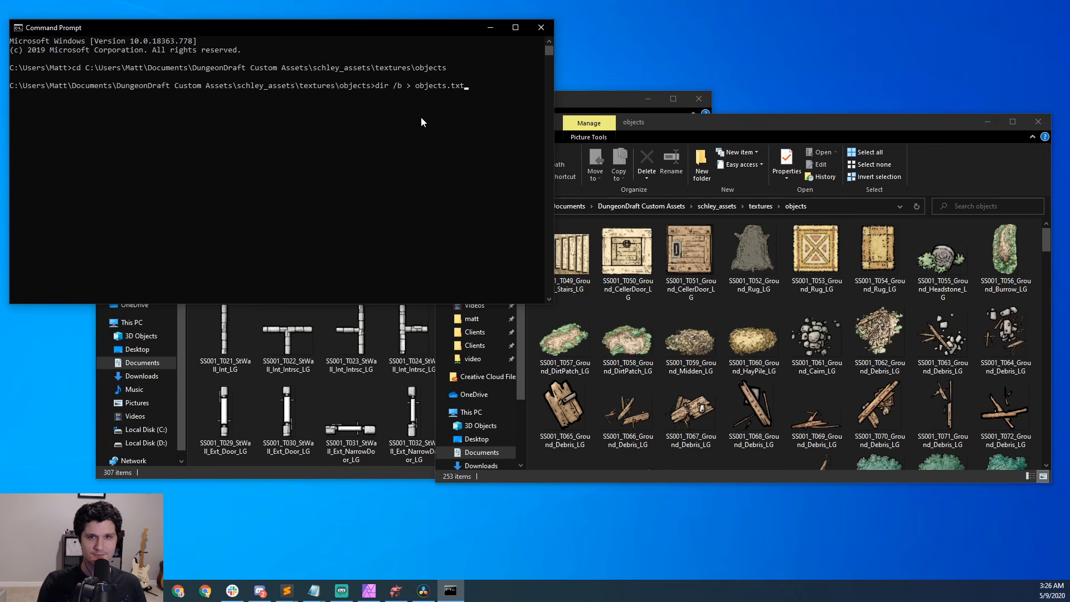
key(Return)
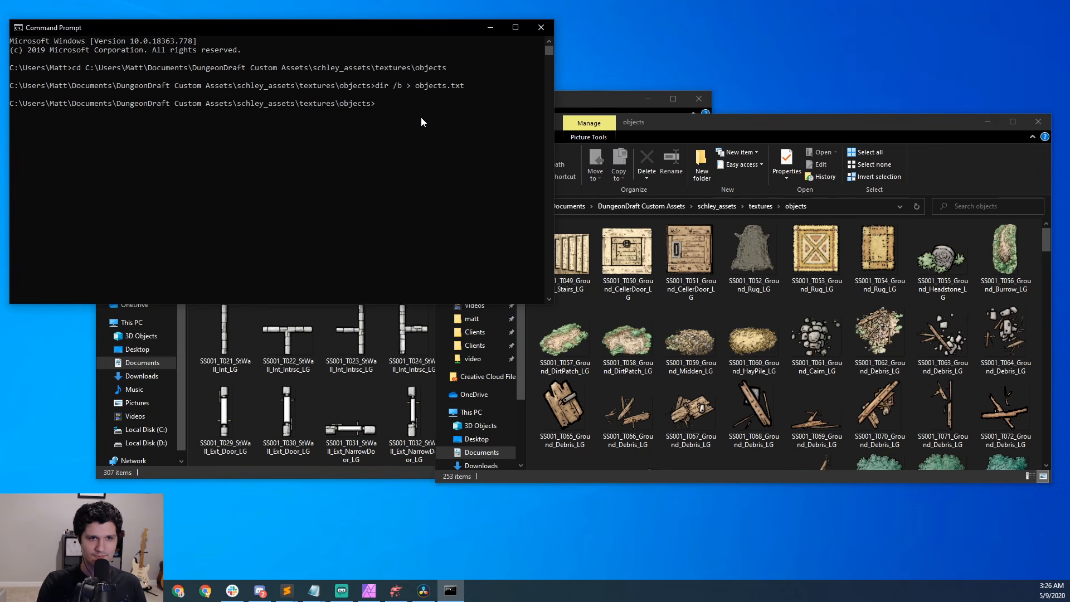
Step: Open objects.txt from the objects folder in Notepad and look through the file names to the end of the list
click(569, 257)
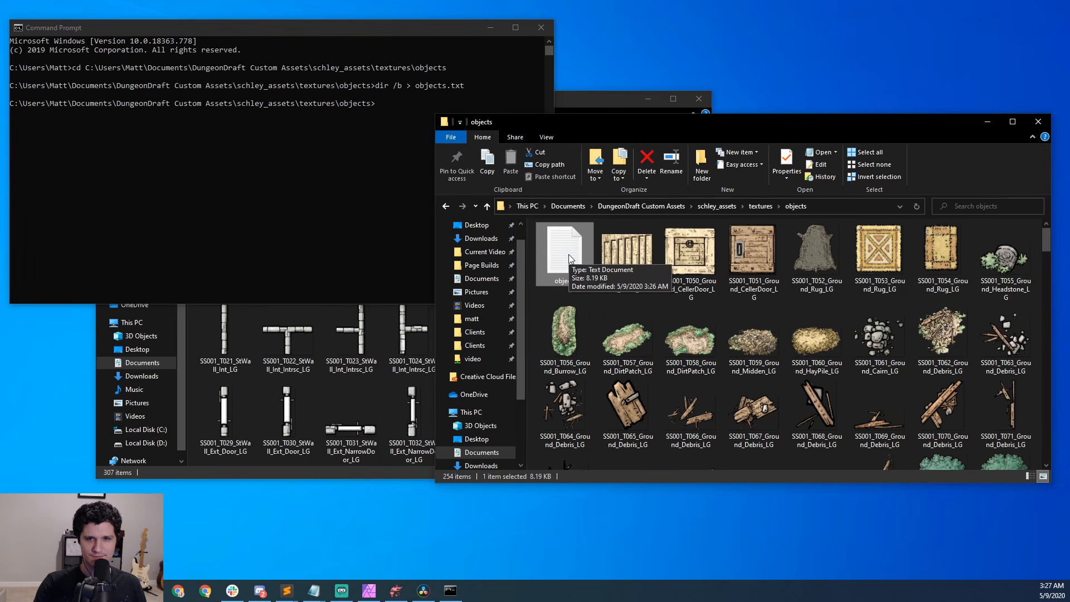
double_click(570, 257)
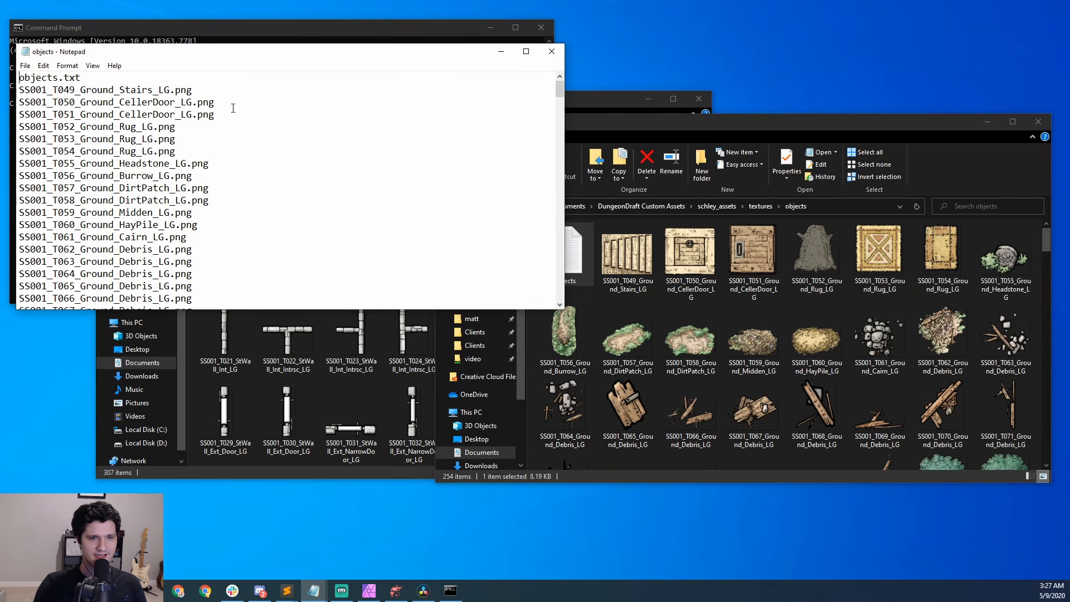
scroll(231, 111, down, 20)
scroll(222, 122, down, 2)
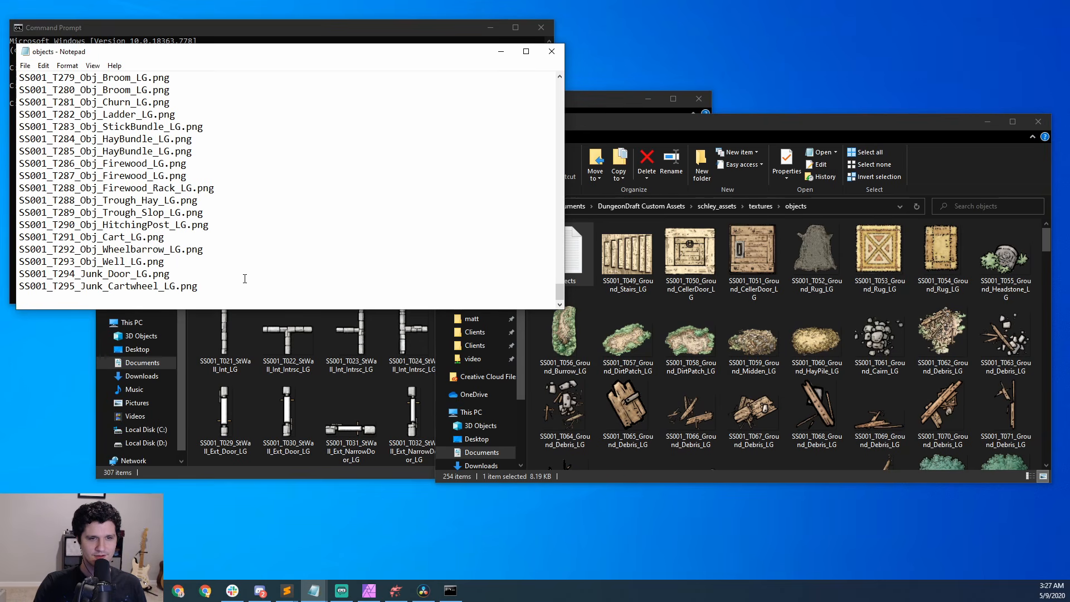
Step: Remove the objects.txt entry and its blank line from the start of the file list, and save the file
scroll(246, 274, up, 20)
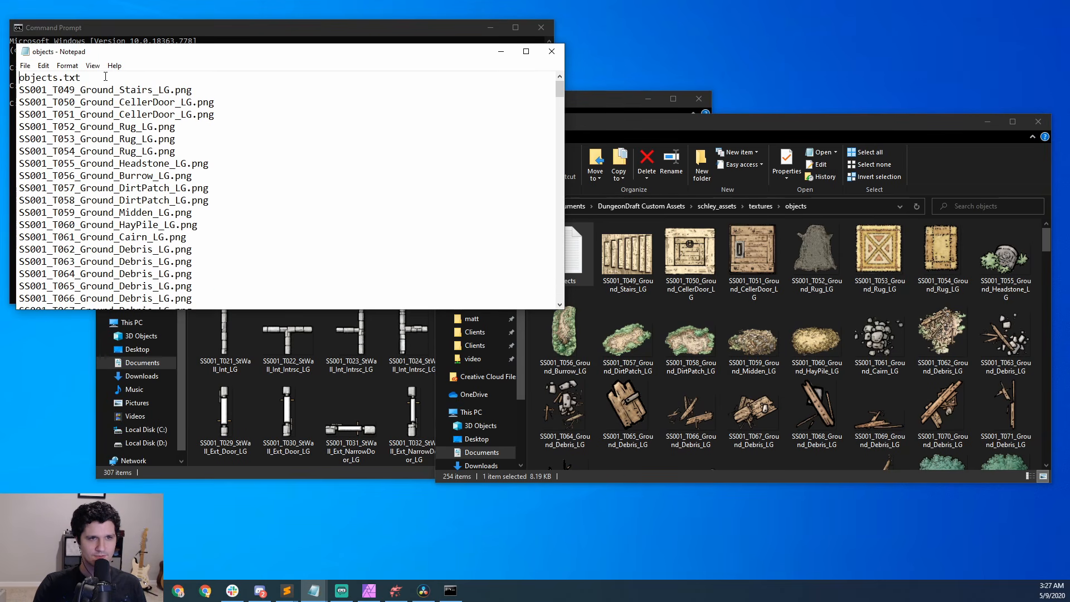
drag(105, 78, 19, 77)
key(Delete)
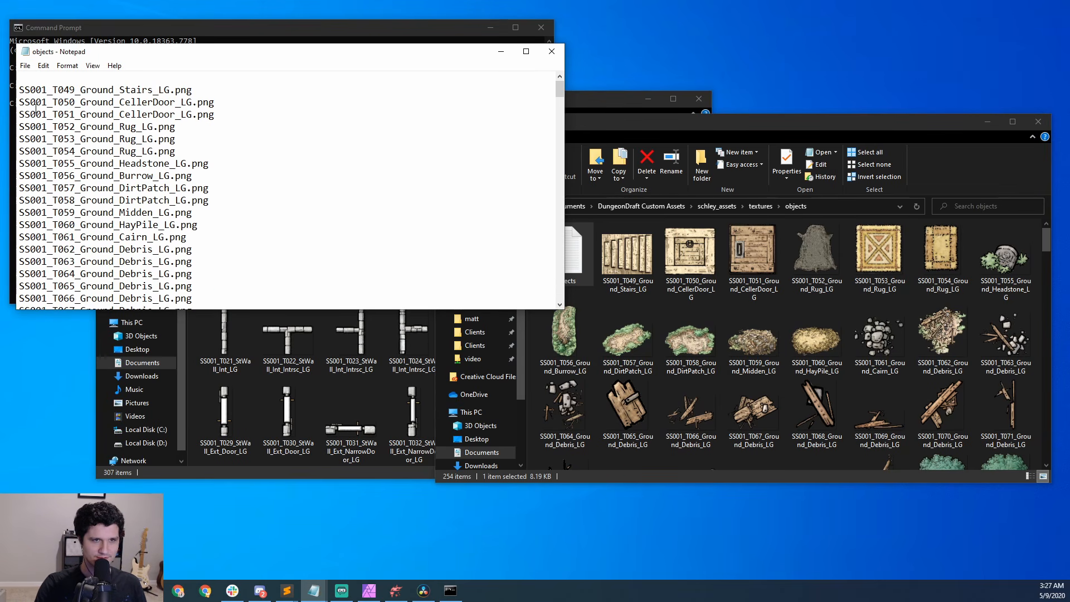
key(Delete)
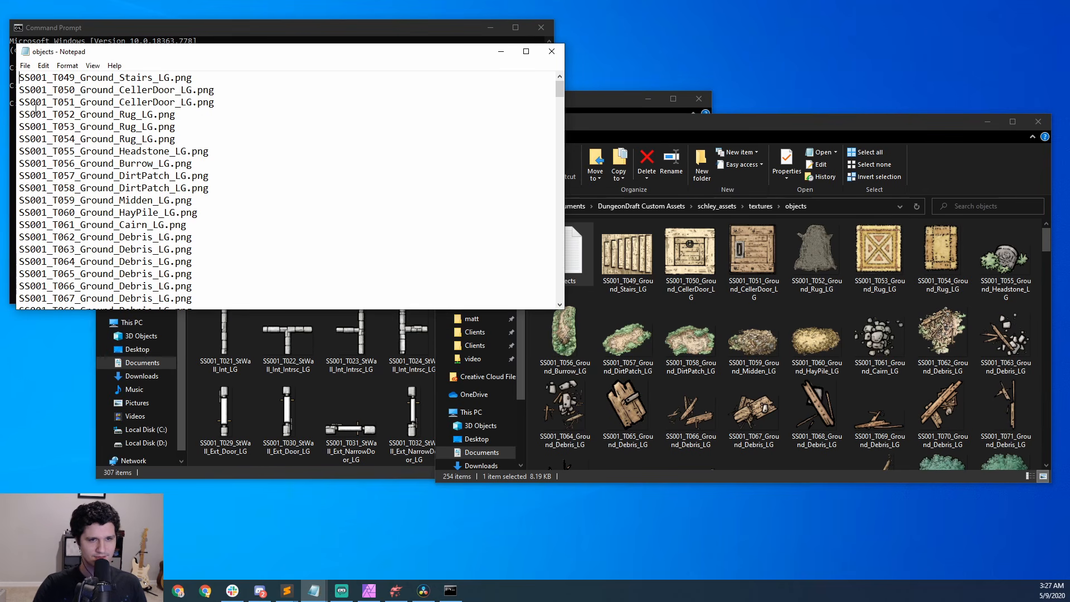
click(216, 115)
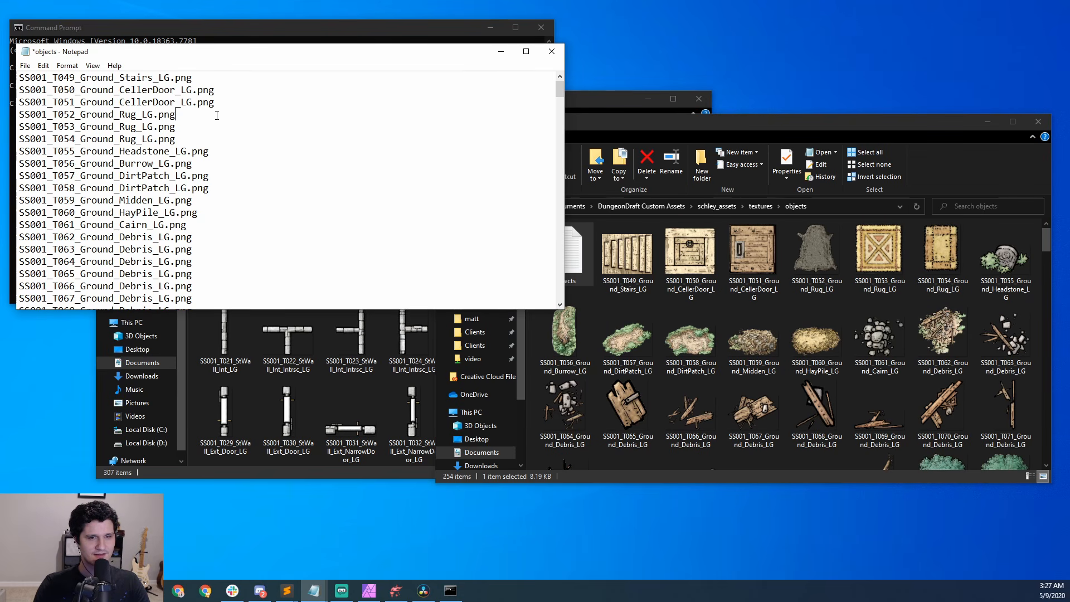
key(ctrl+s)
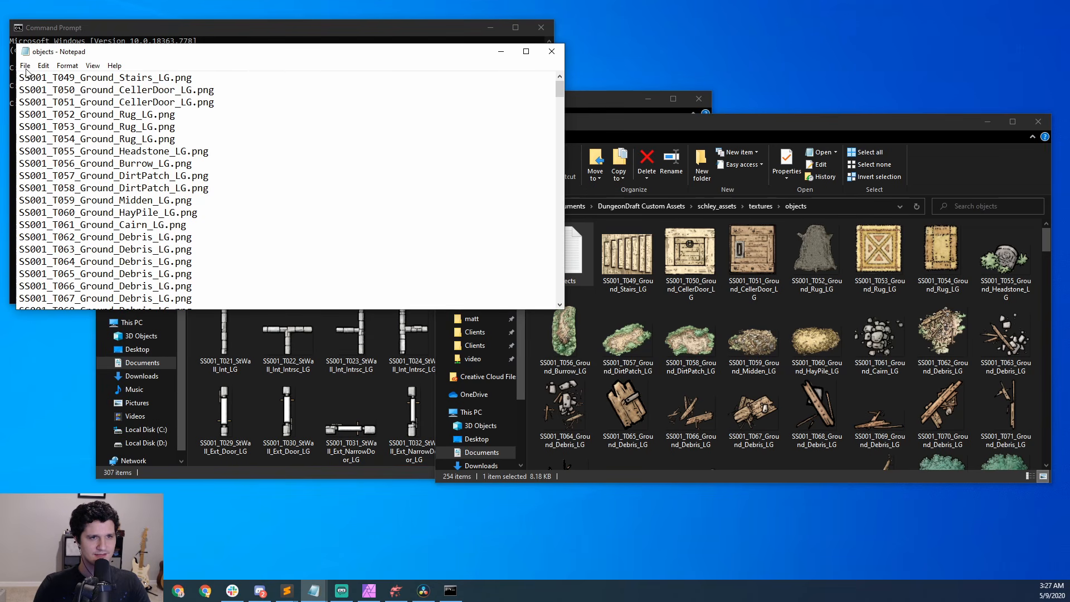
click(25, 67)
click(313, 139)
key(ctrl+f)
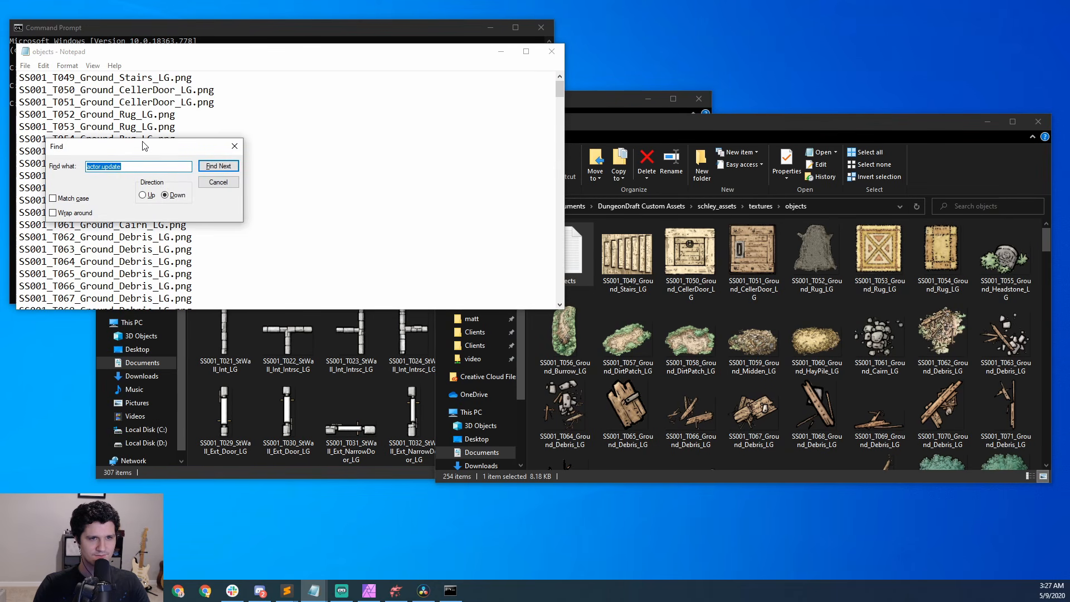
drag(143, 146, 368, 115)
click(441, 150)
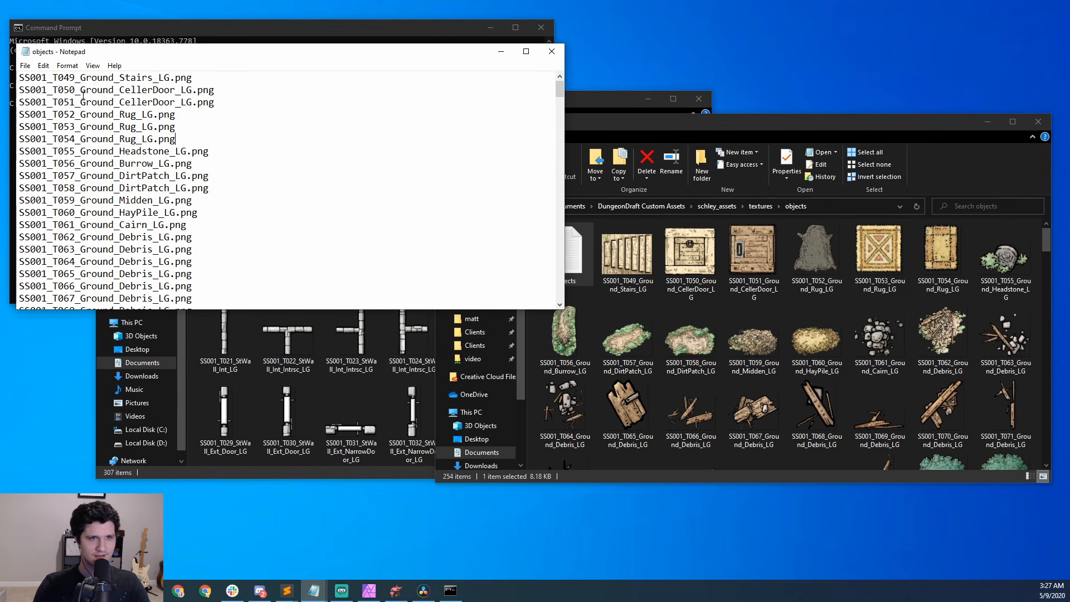
Step: Replace every SS001 in the list with "SS001 so each file name begins with a double quotation mark
key(ctrl+h)
drag(116, 123, 350, 89)
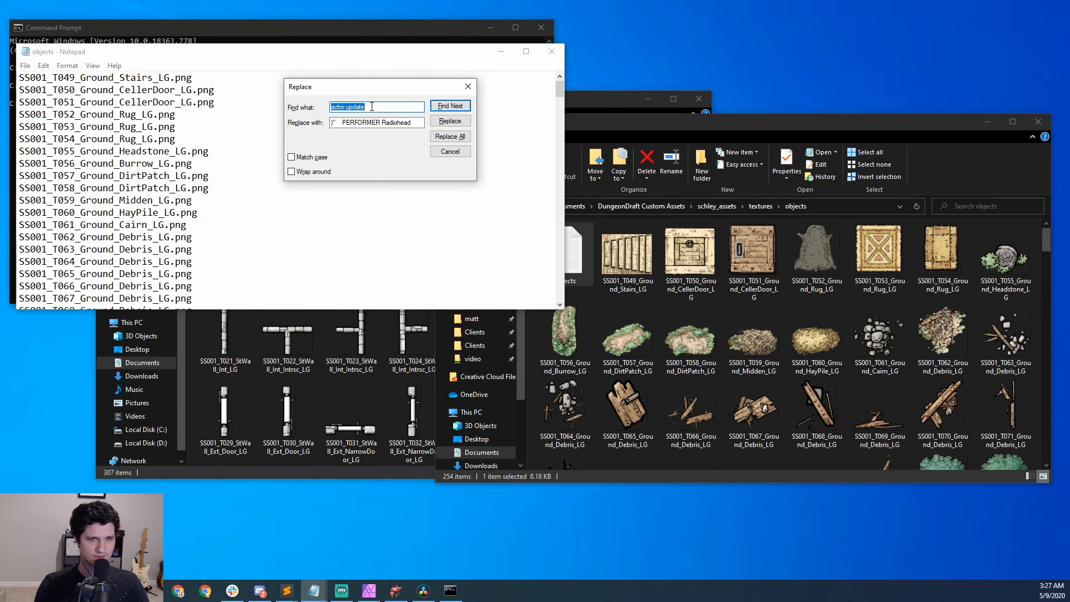
text(s)
key(BackSpace)
text(SS001)
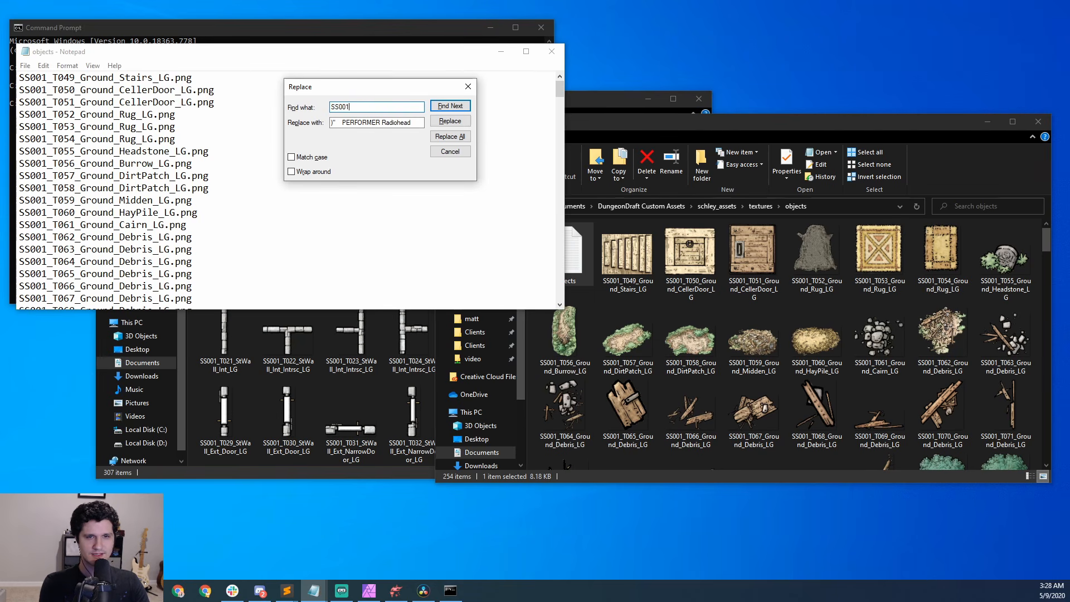
key(Tab)
text(")
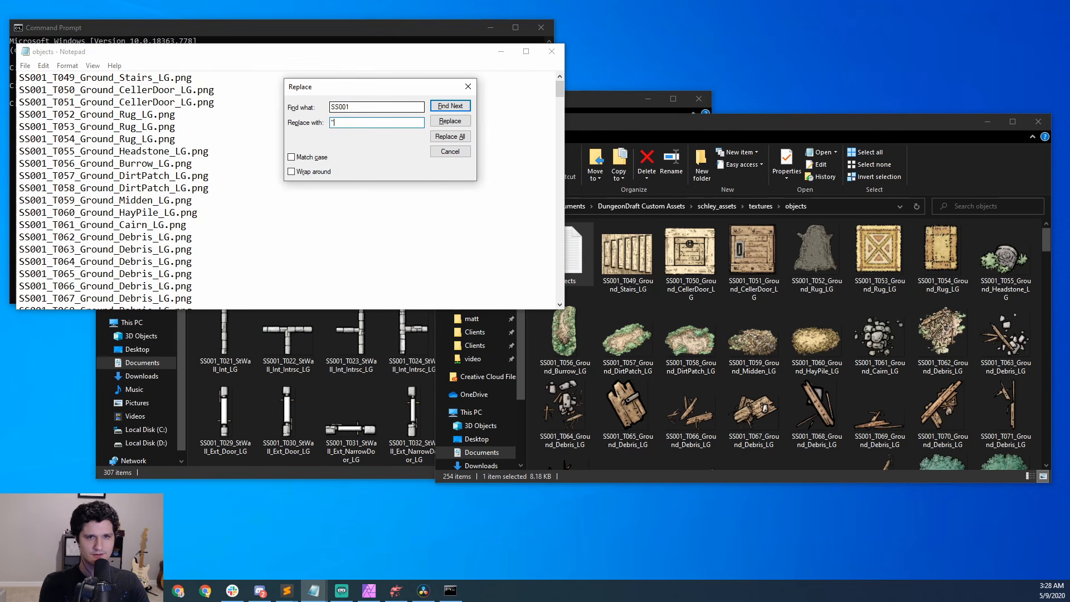
text(SS001)
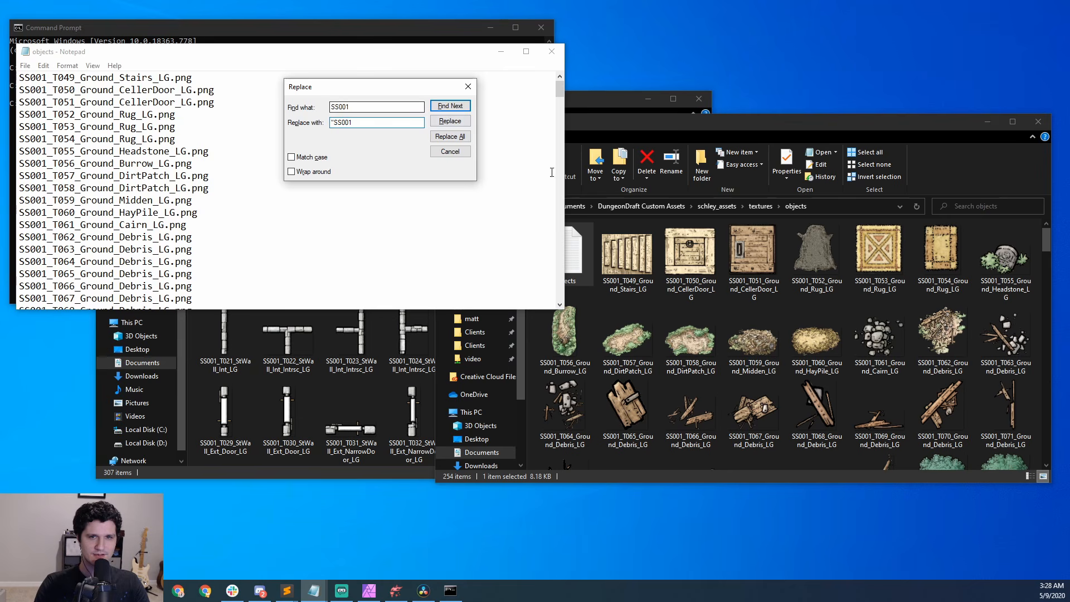
click(449, 137)
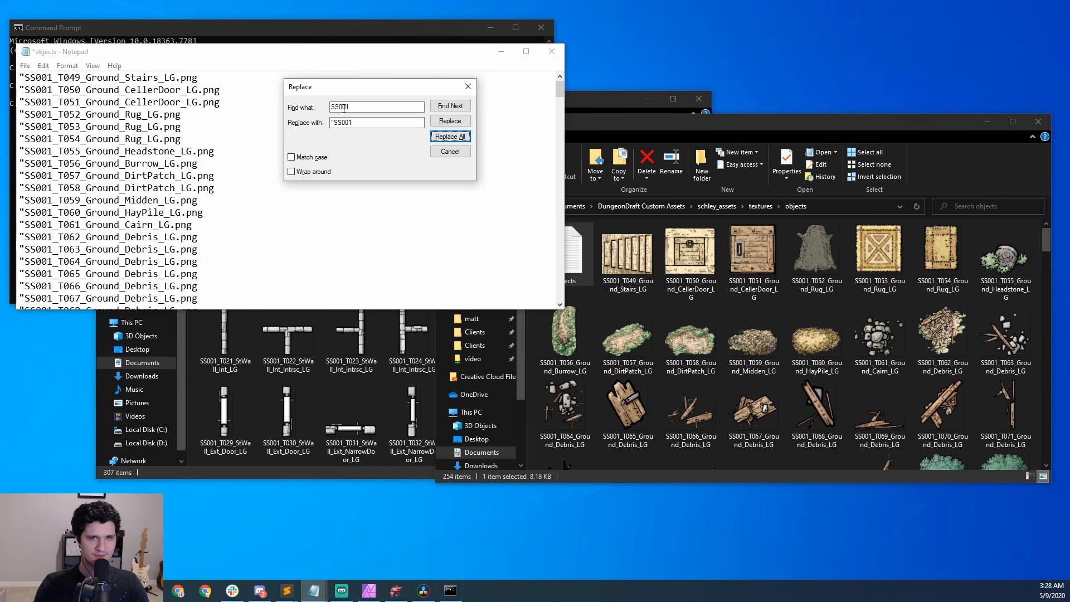
Step: Replace every .png in the list with .png", so each entry ends with a quotation mark and comma, and close the Replace dialog
drag(176, 77, 205, 77)
key(ctrl+h)
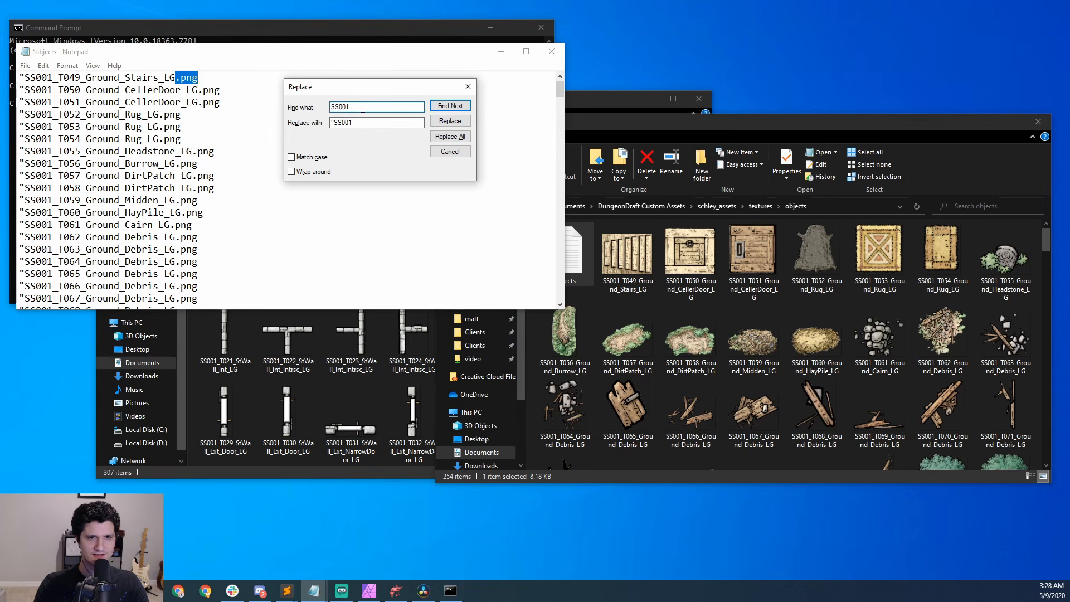
text(.png)
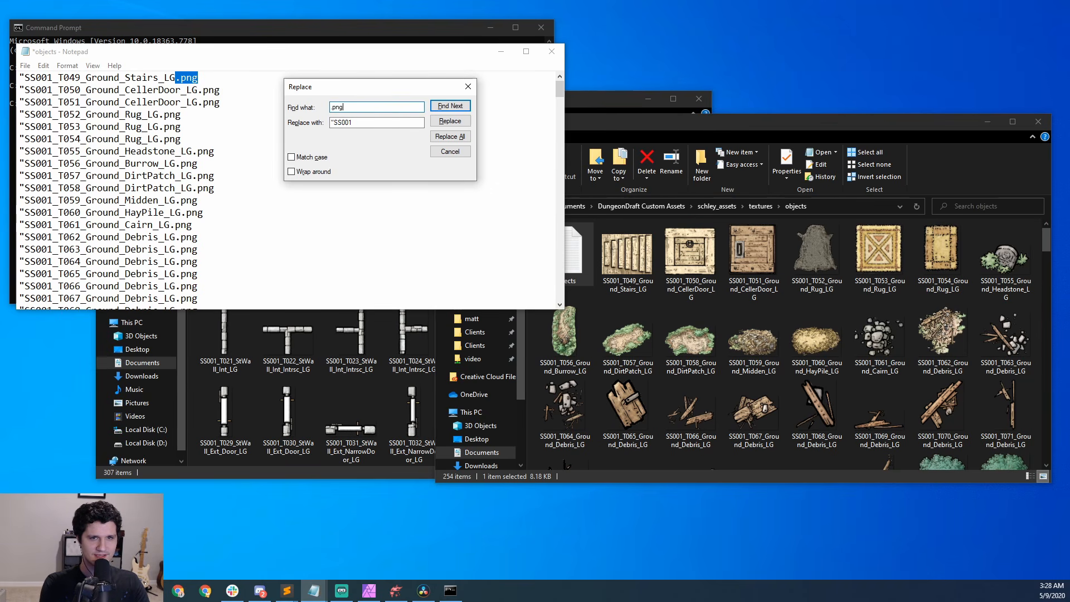
key(Tab)
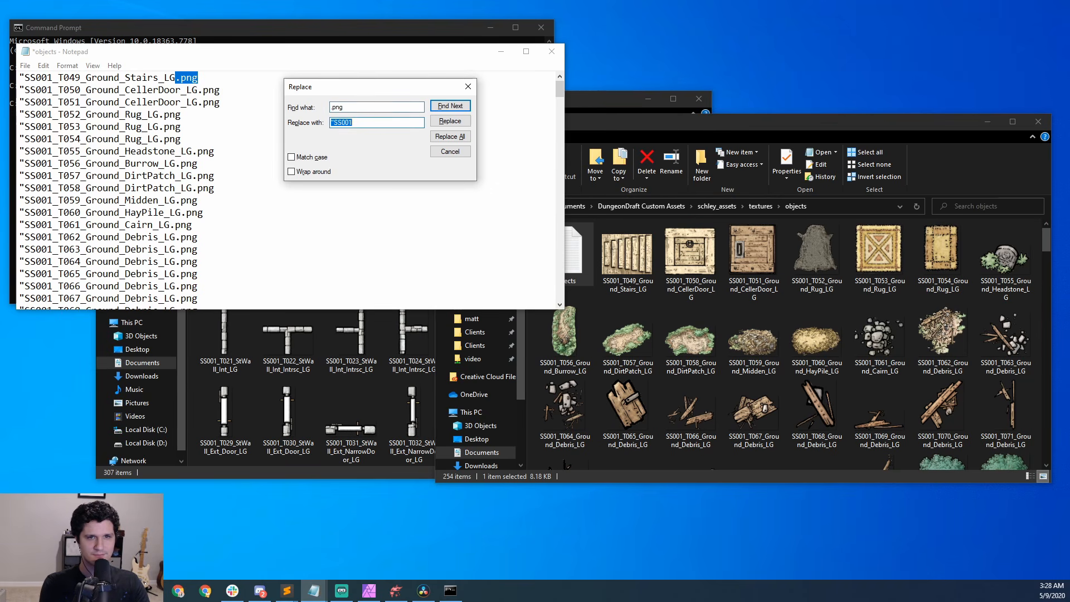
text(.png",)
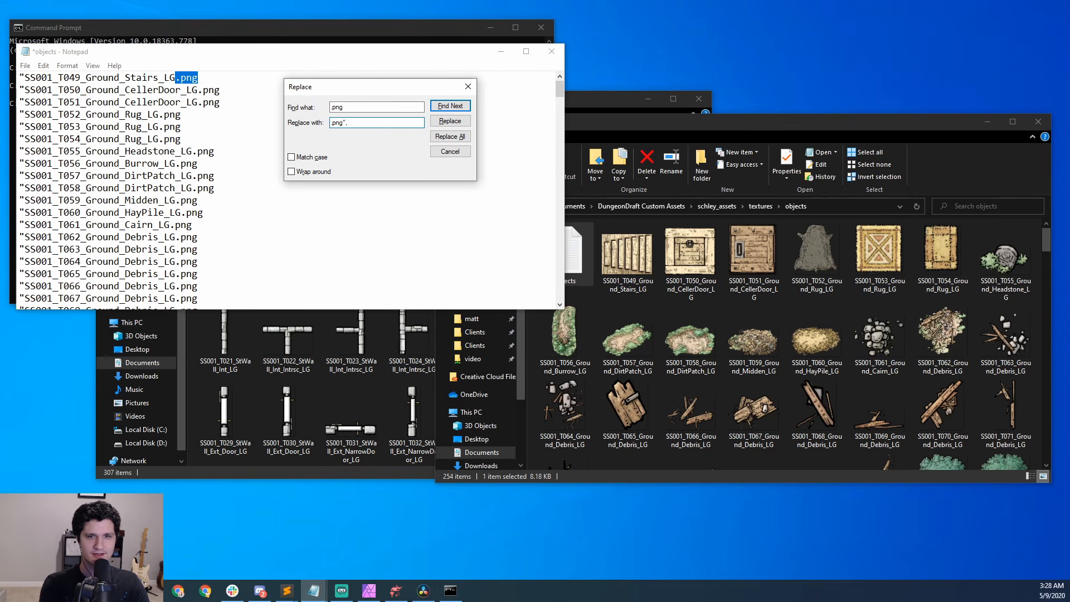
click(450, 136)
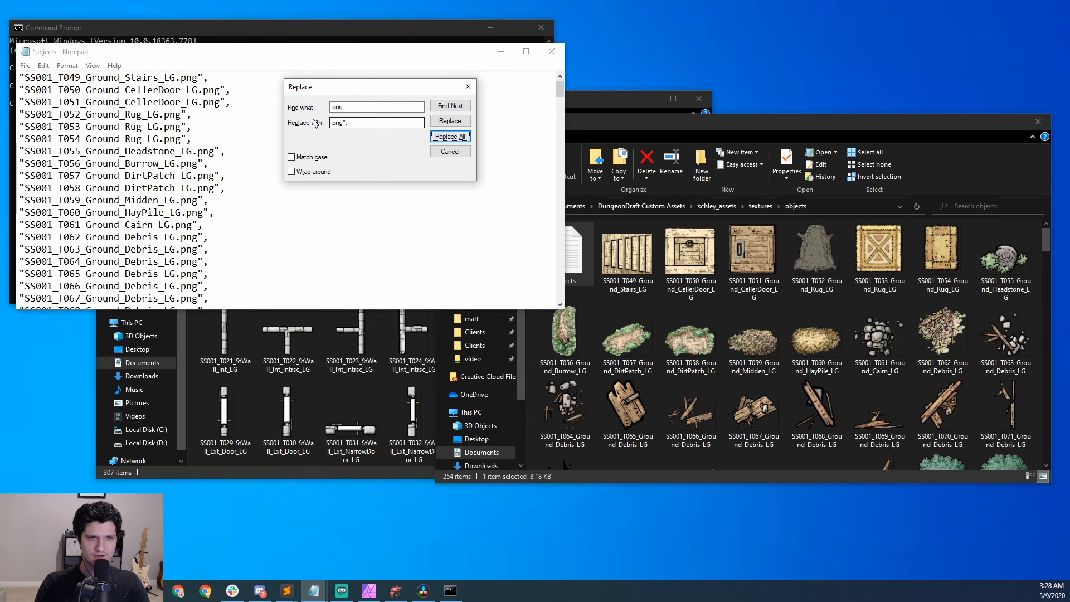
click(468, 86)
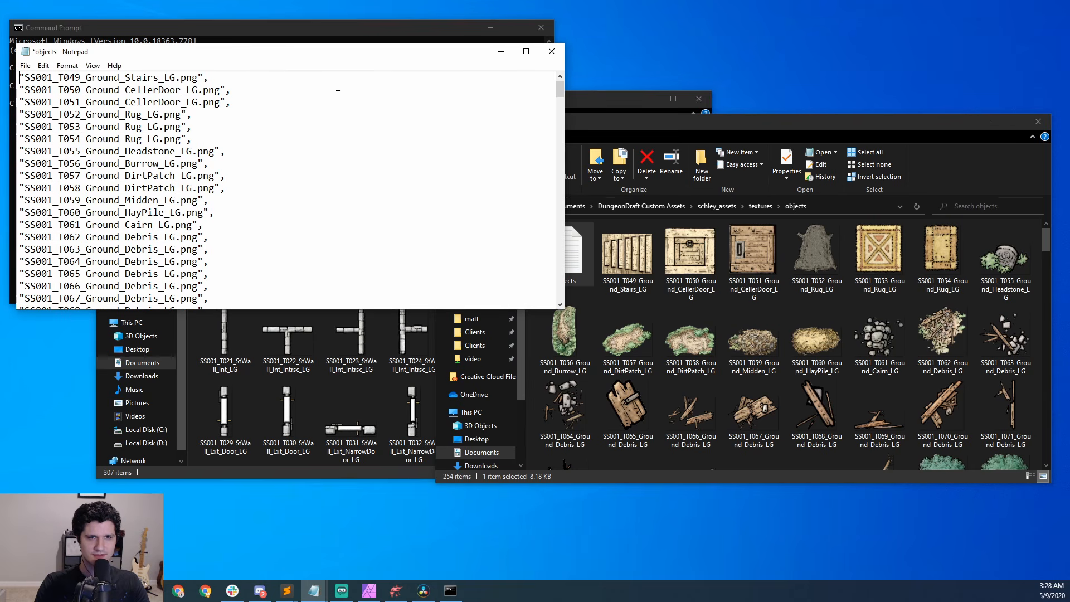
Step: Check the reformatted list from end to start, save objects.txt and minimize its window
key(ctrl+End)
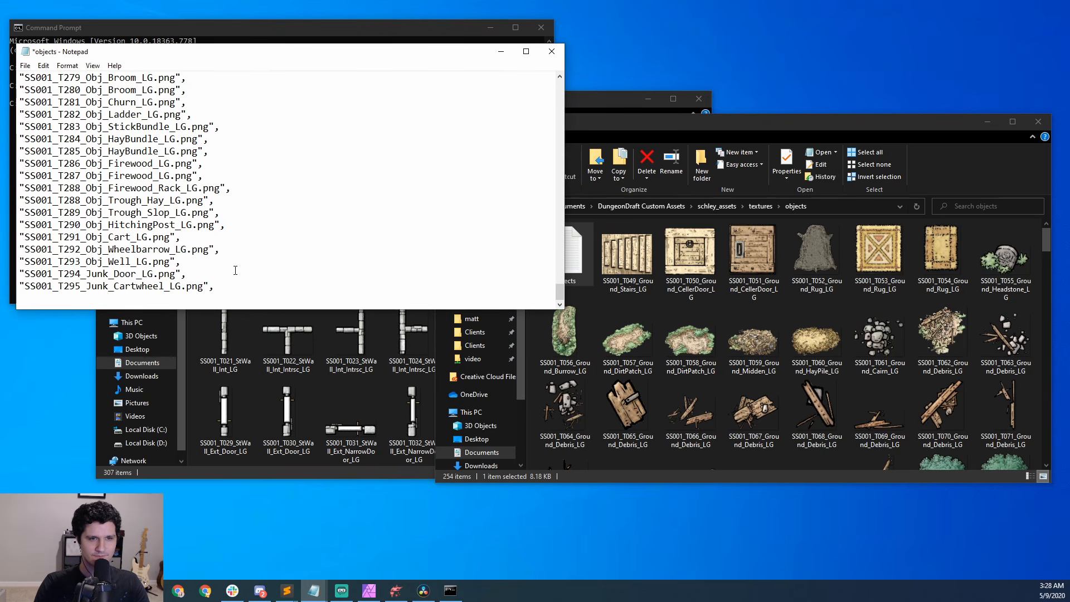
scroll(235, 271, up, 20)
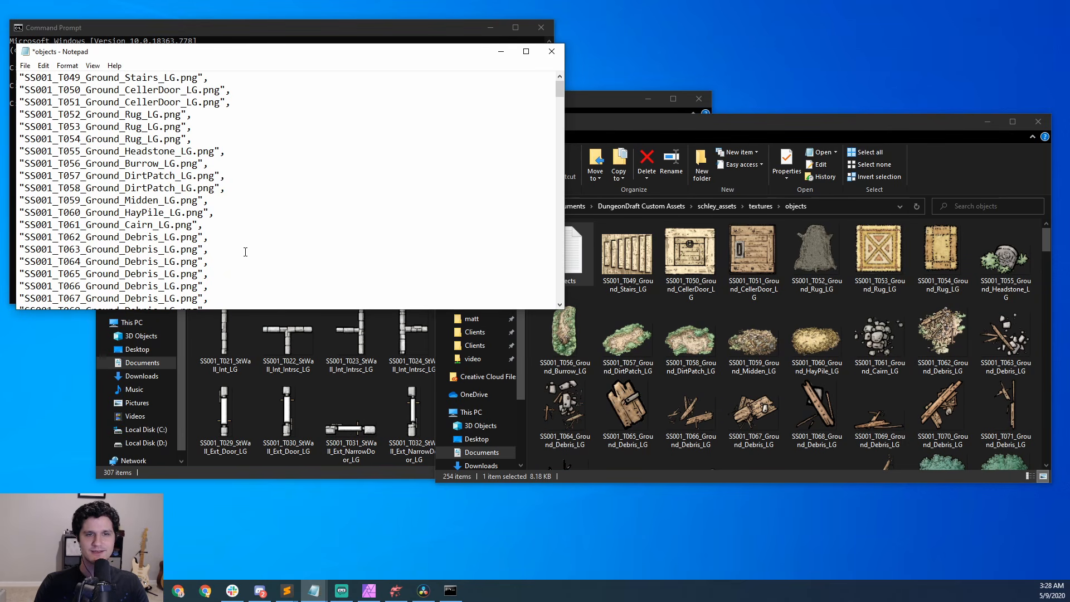
key(ctrl+a)
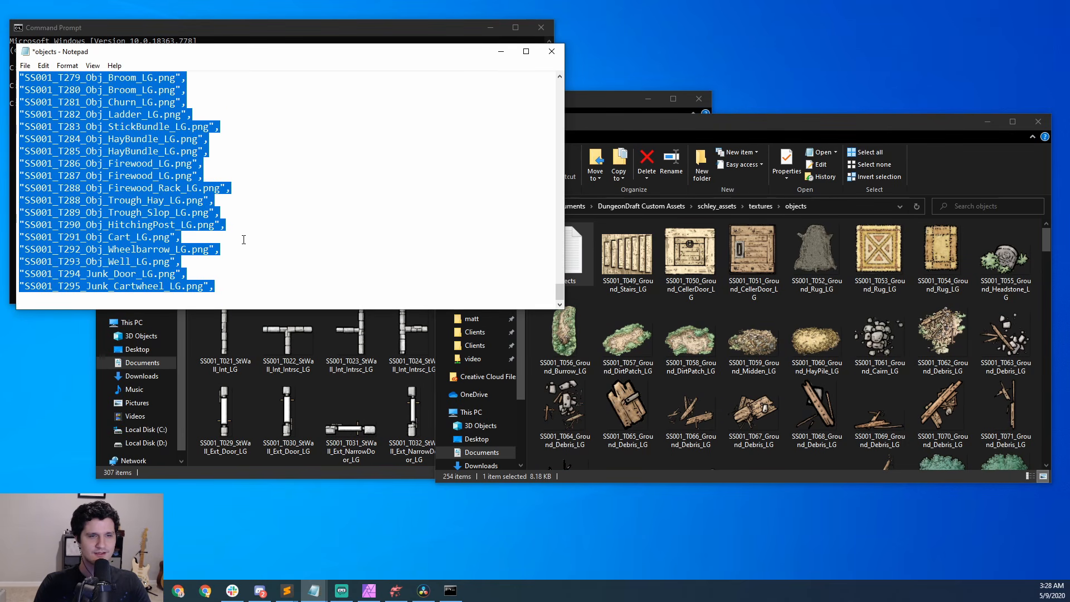
key(ctrl+s)
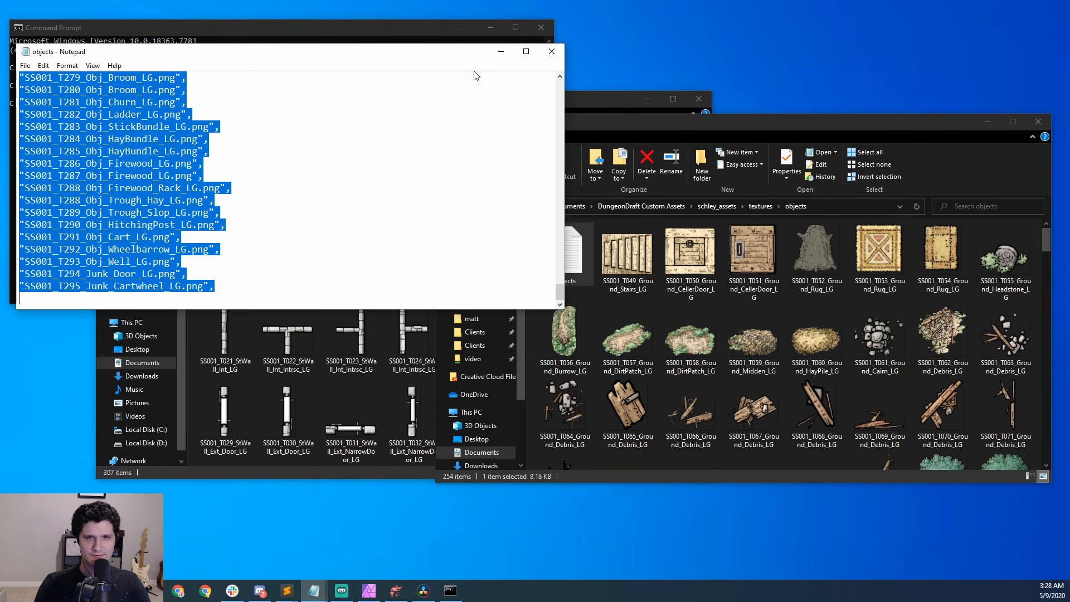
click(500, 51)
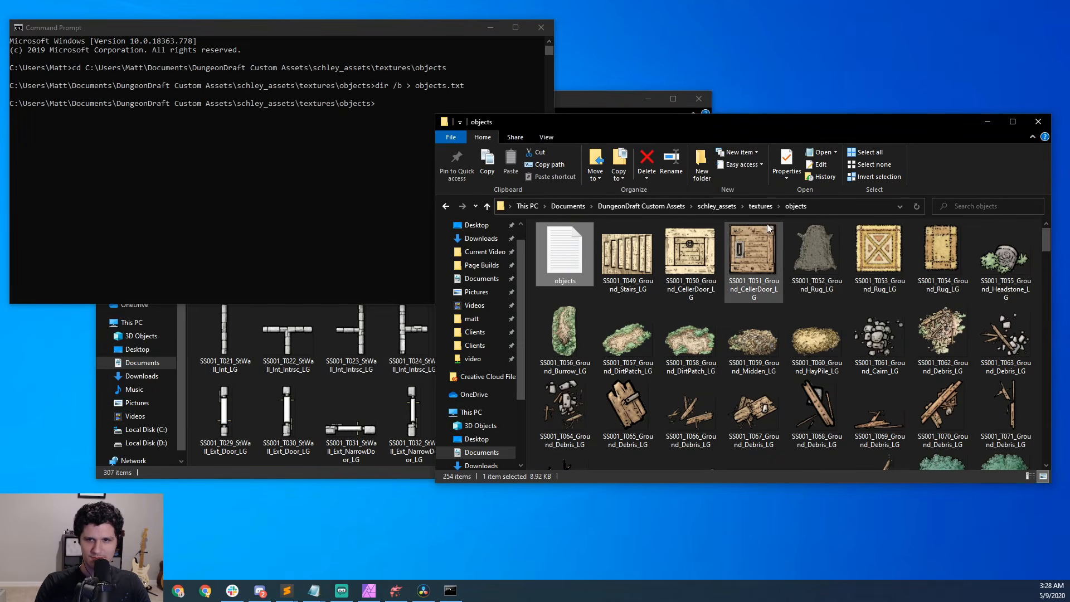
Step: Go up to the schley_assets folder in File Explorer and open its data folder
click(761, 208)
click(730, 207)
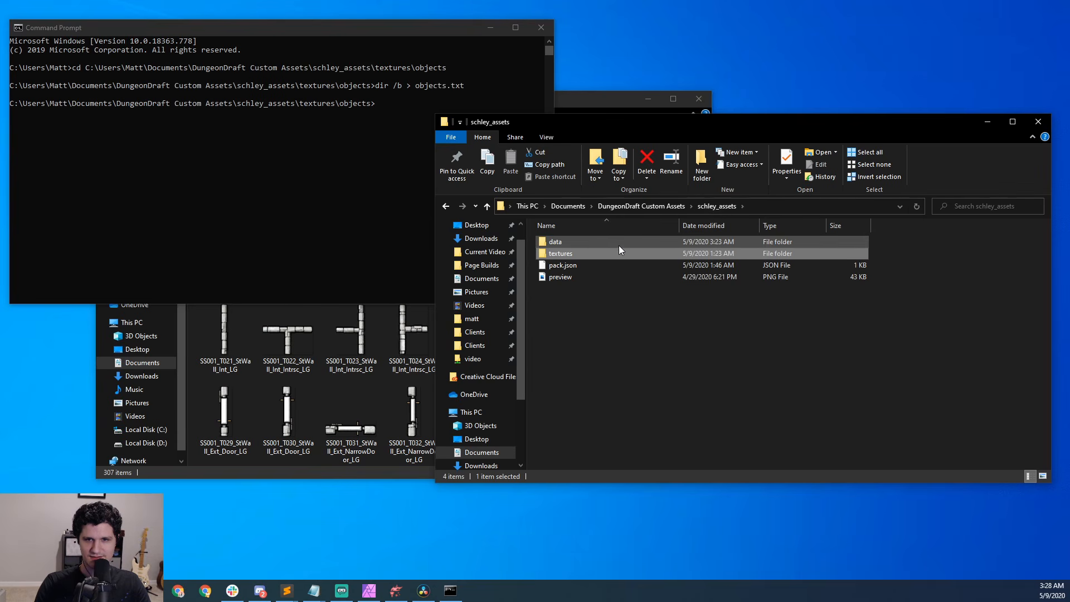
double_click(586, 242)
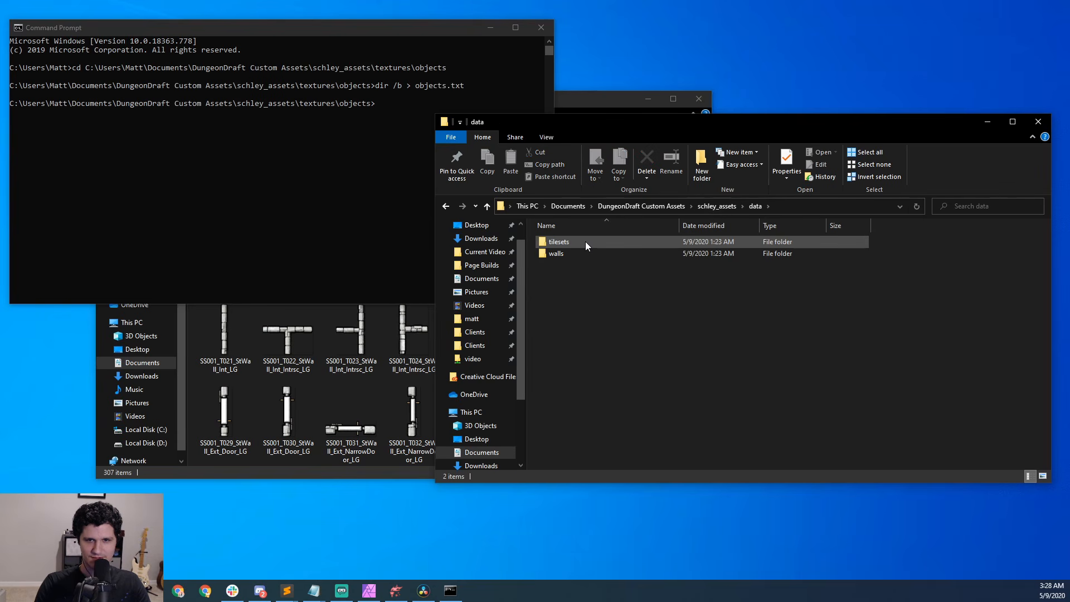
Step: Copy default.dungeondraft_tags from the example_template data folder into the schley_assets data folder, and move the template window out of the way
click(151, 591)
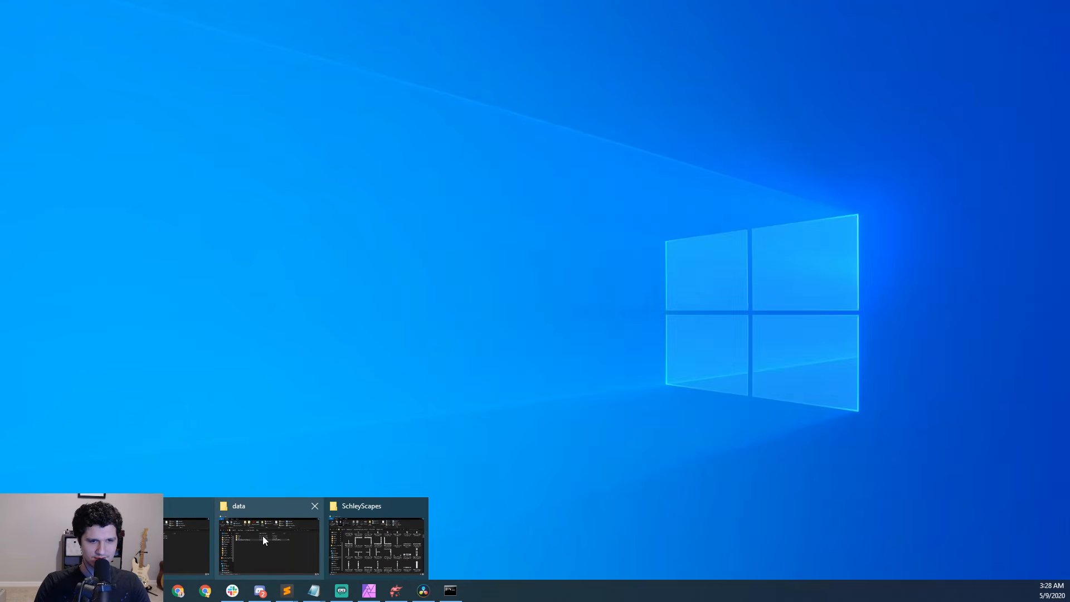
click(263, 536)
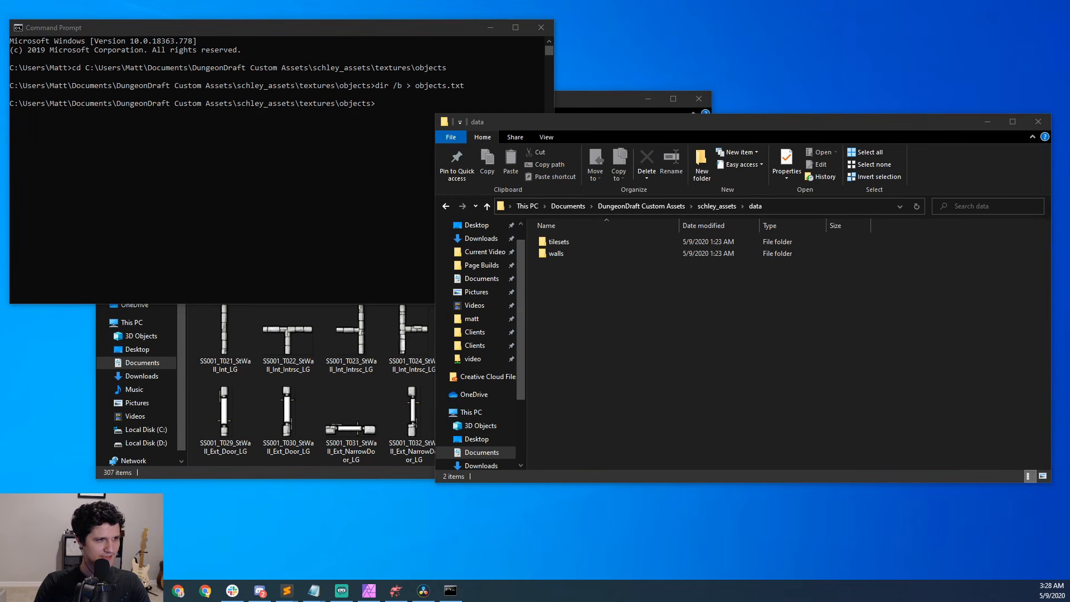
drag(0, 94, 331, 110)
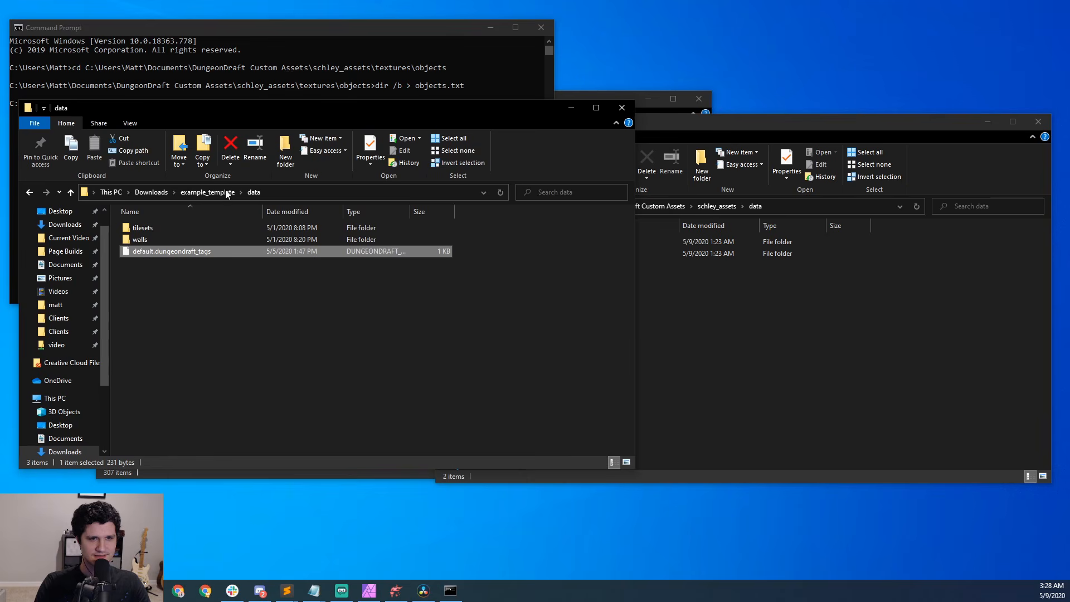
click(165, 255)
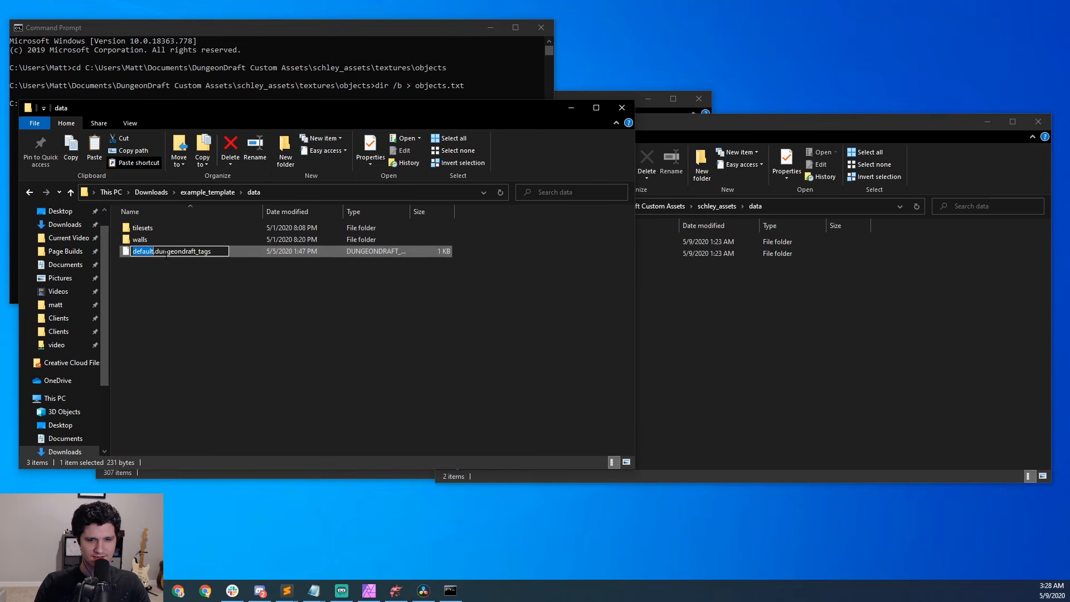
click(165, 253)
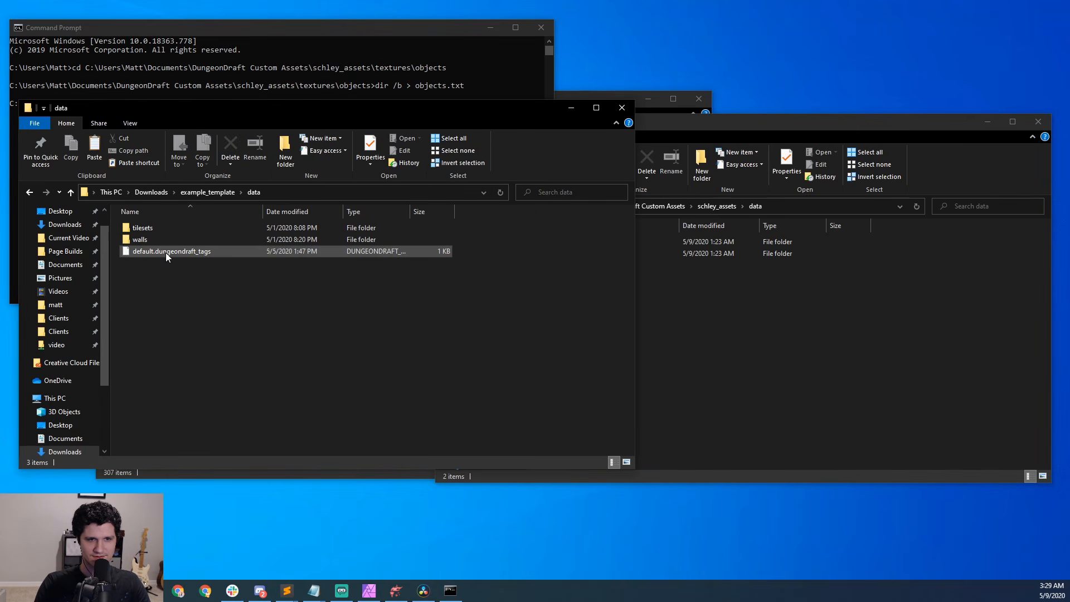
key(ctrl+c)
click(703, 341)
key(ctrl+v)
click(419, 292)
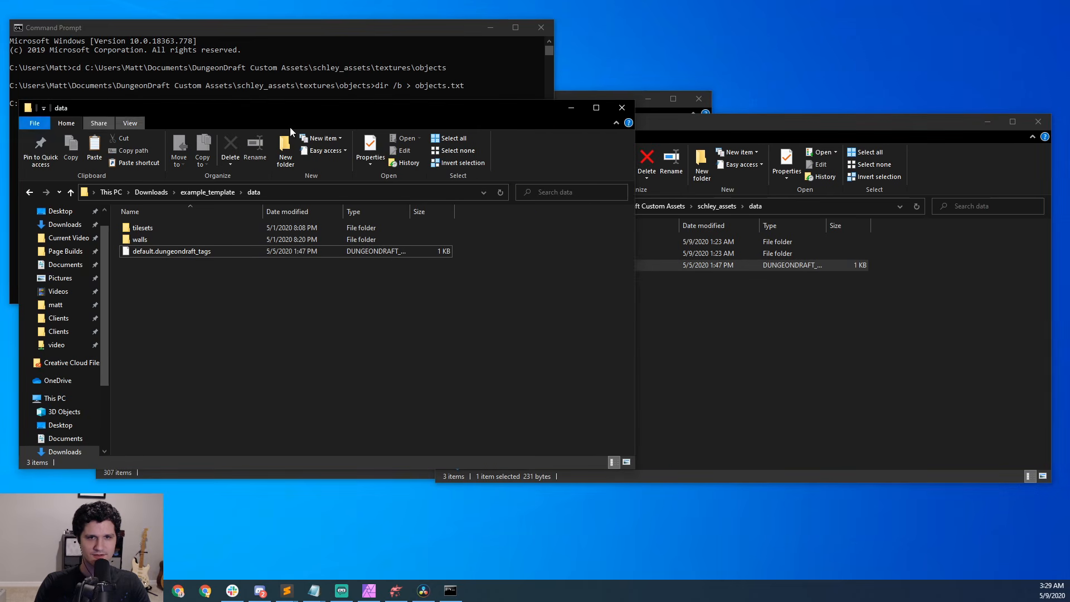
drag(326, 114, 0, 114)
Step: Start a new Notepad window and open the copied default.dungeondraft_tags file from the schley_assets data folder in it
click(693, 354)
key(super)
text(notepad)
key(Return)
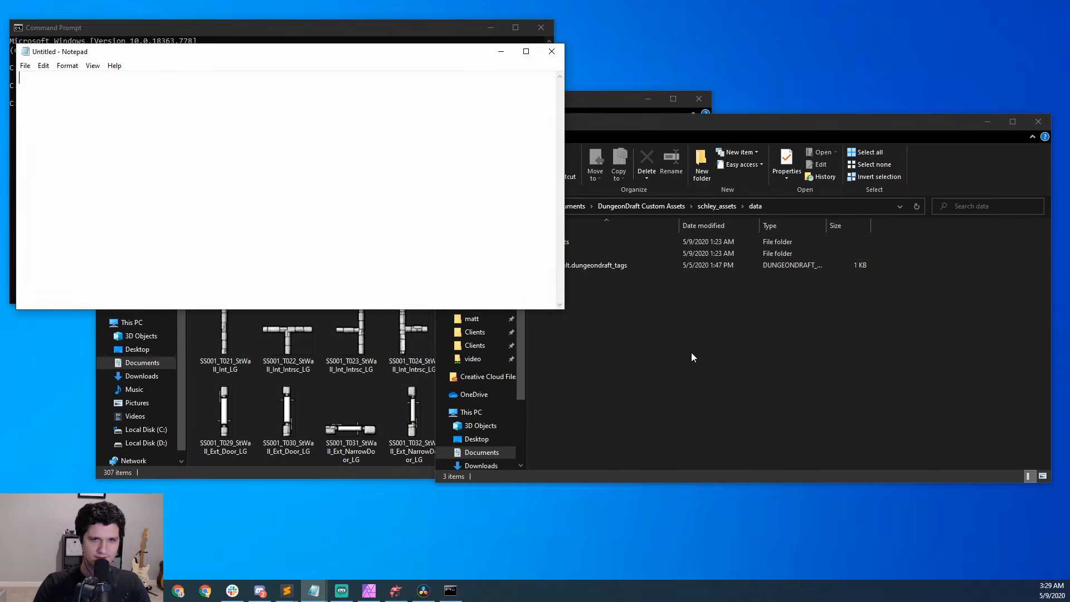
click(698, 313)
drag(558, 265, 251, 201)
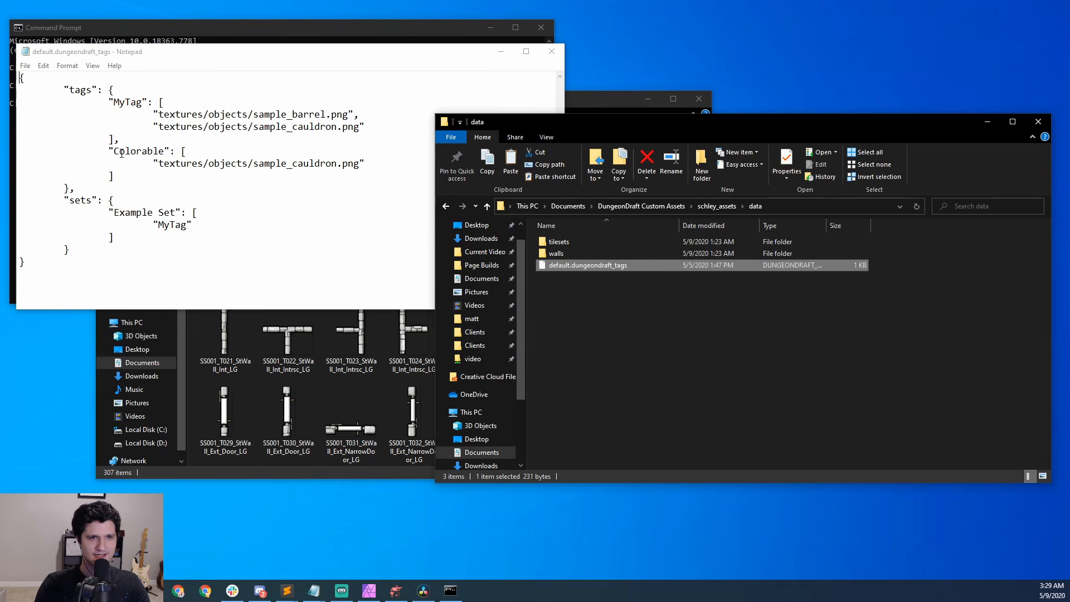
Step: Delete the sample_cauldron.png entry and its indentation from the Colorable tag
drag(155, 163, 394, 167)
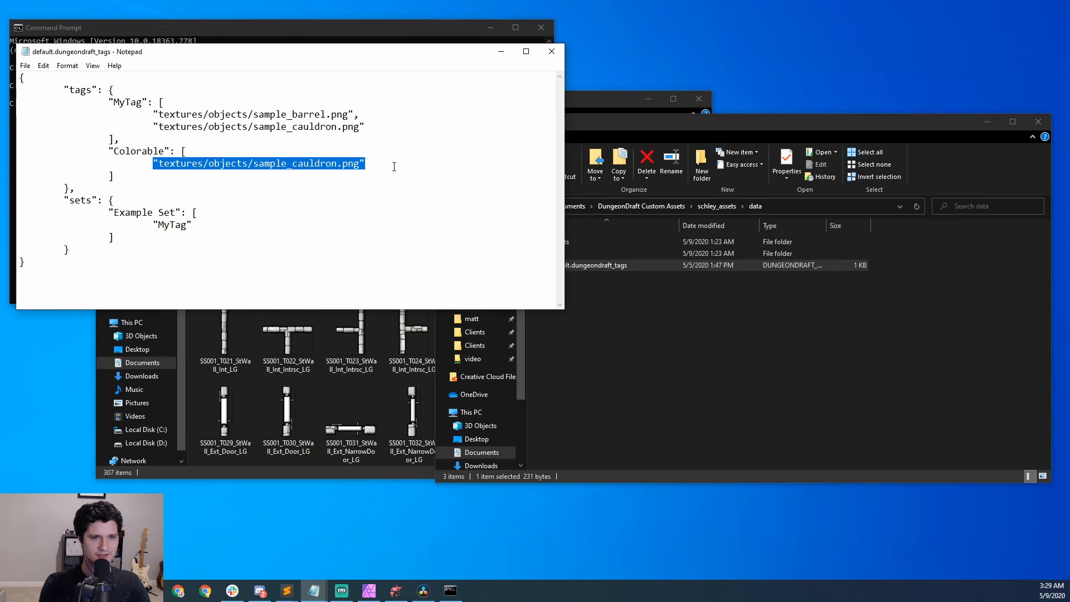
key(BackSpace)
key(shift+Home)
key(BackSpace)
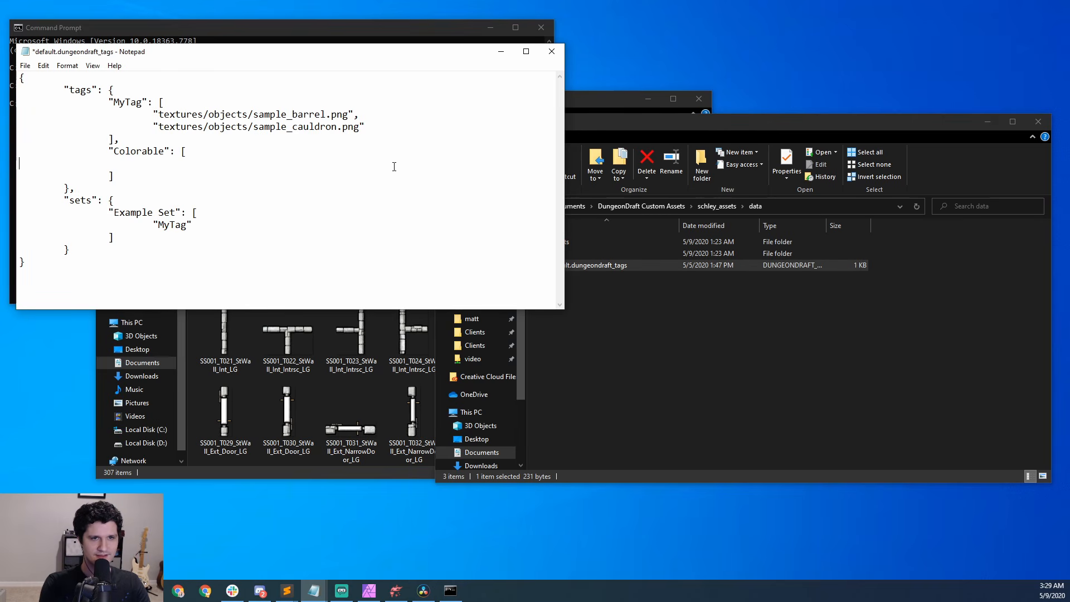
Step: Remove the leftover blank line inside the Colorable tag
key(BackSpace)
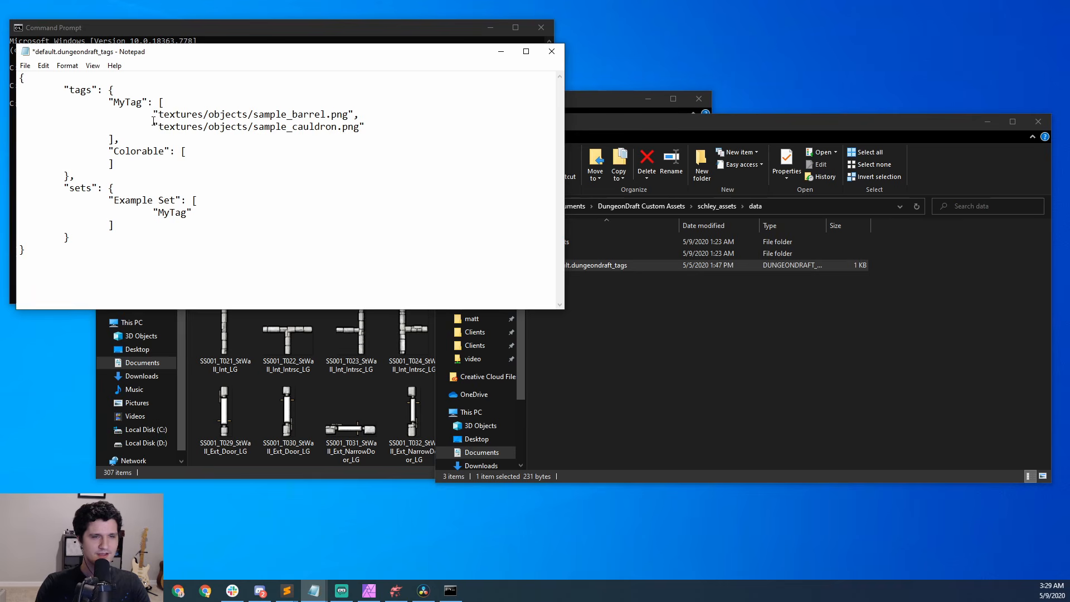
Step: Duplicate the MyTag block below itself as an example named MyOtherTag, and delete the copy again
drag(126, 140, 108, 104)
click(147, 140)
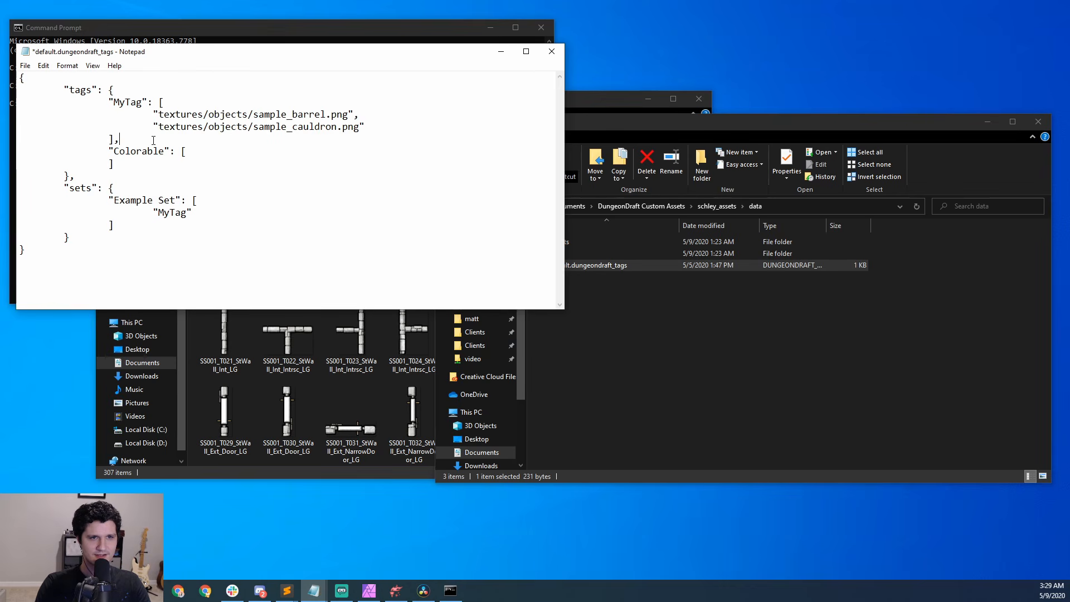
key(Return)
key(ctrl+v)
click(21, 151)
key(Tab)
key(Tab)
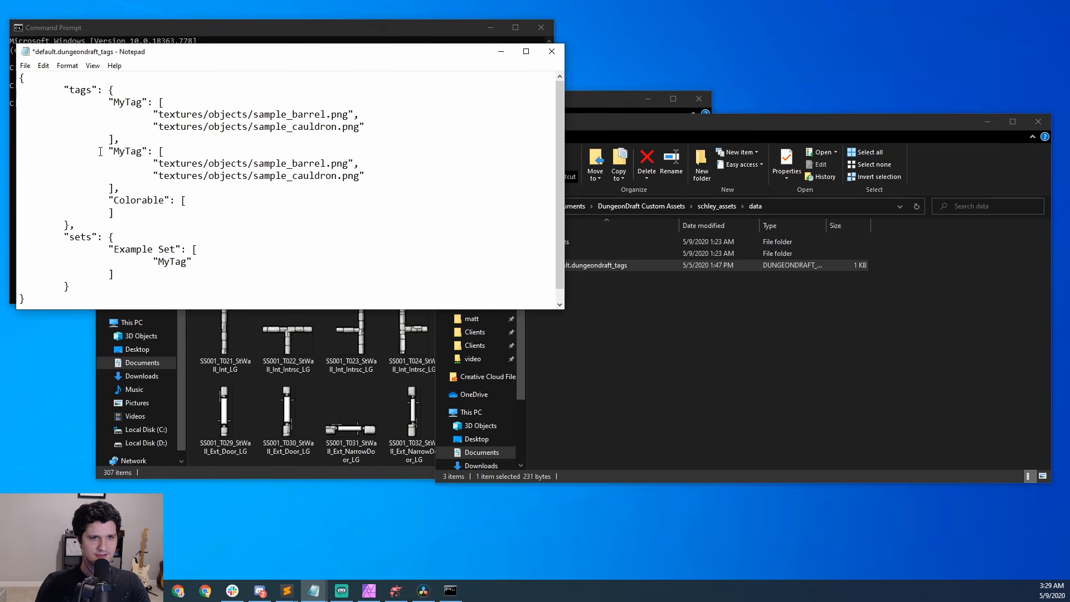
click(124, 151)
text(Other)
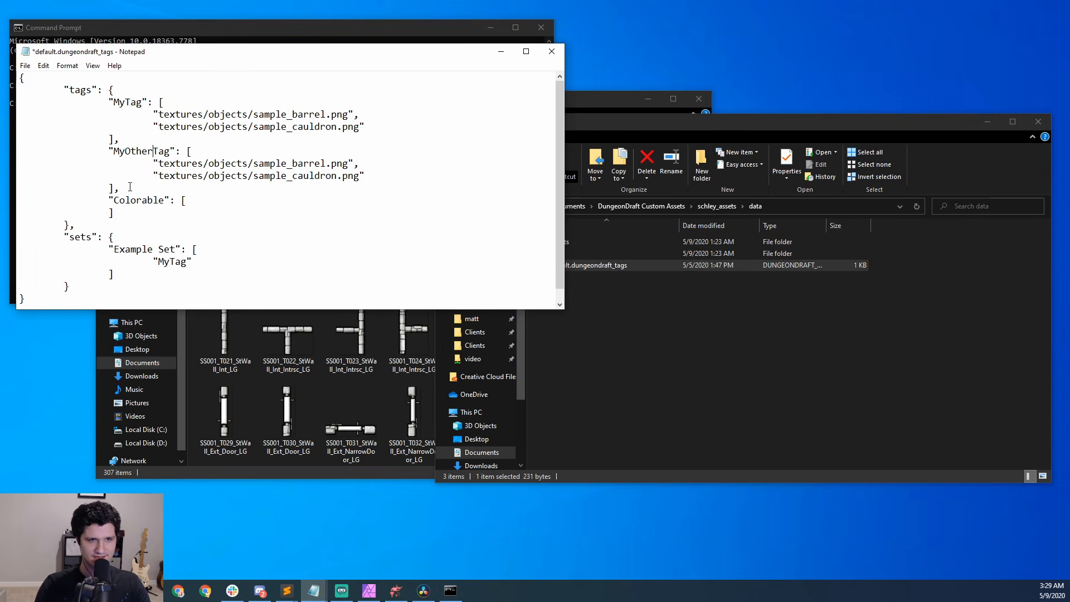
drag(129, 186, 16, 154)
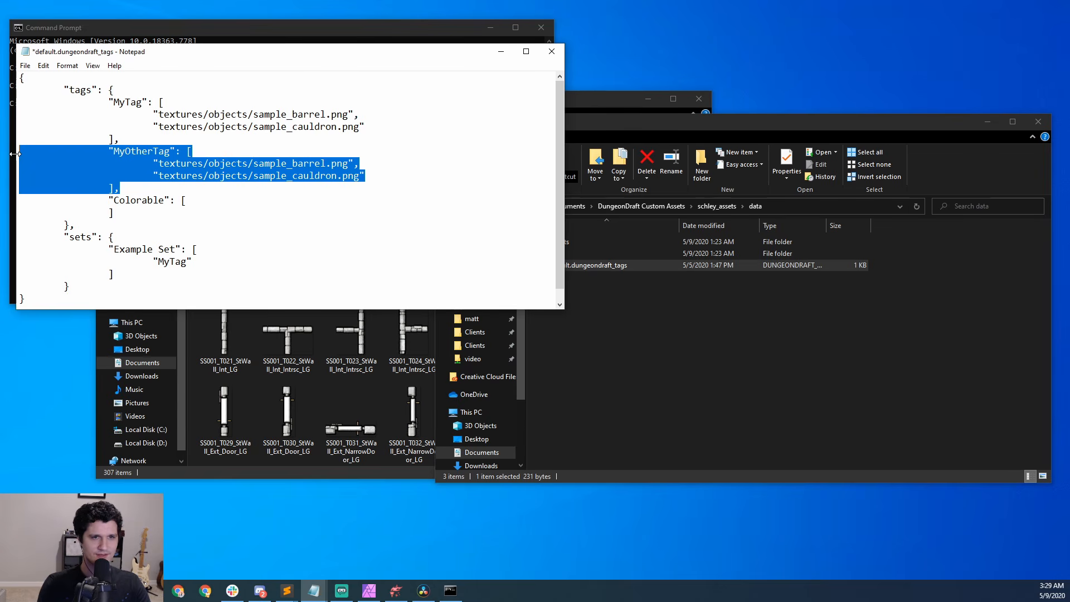
key(BackSpace)
key(BackSpace)
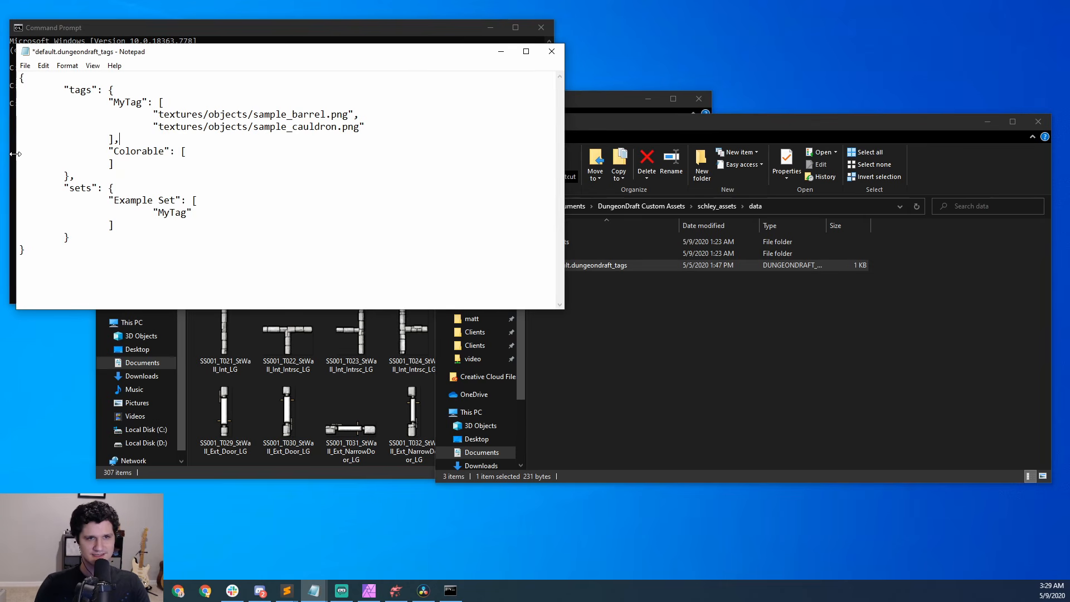
Step: Rename the MyTag tag to Schley and delete its sample_barrel.png and sample_cauldron.png entries
drag(113, 102, 143, 102)
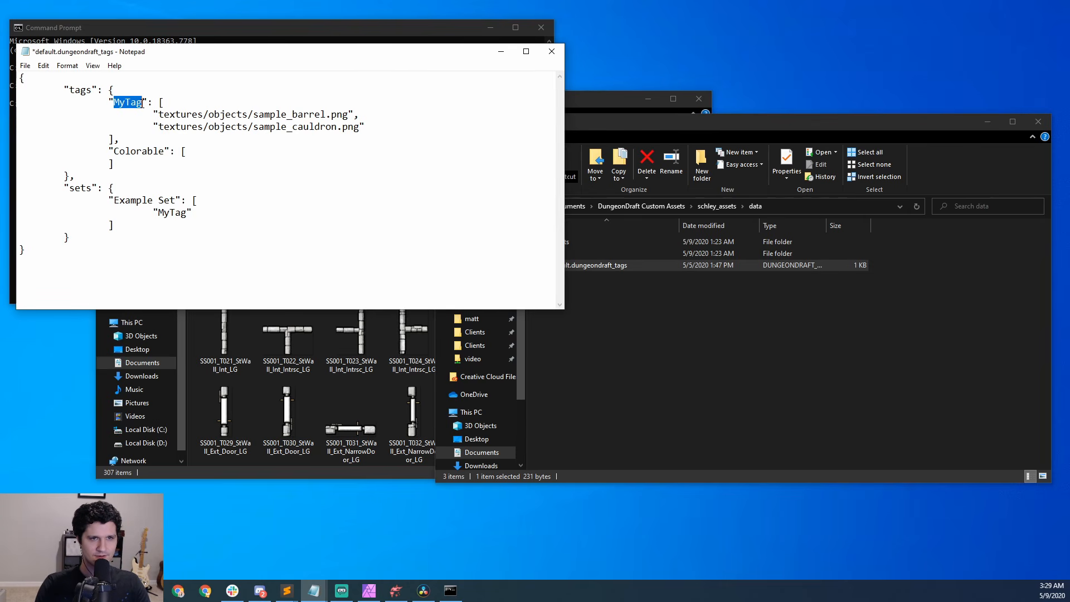
text(Schley)
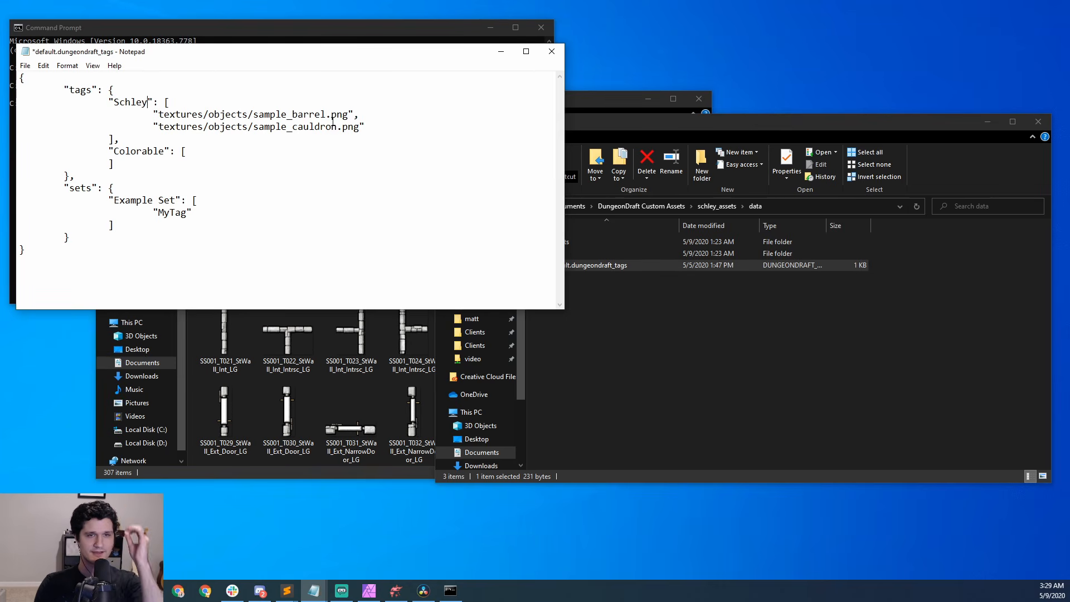
drag(365, 127, 13, 116)
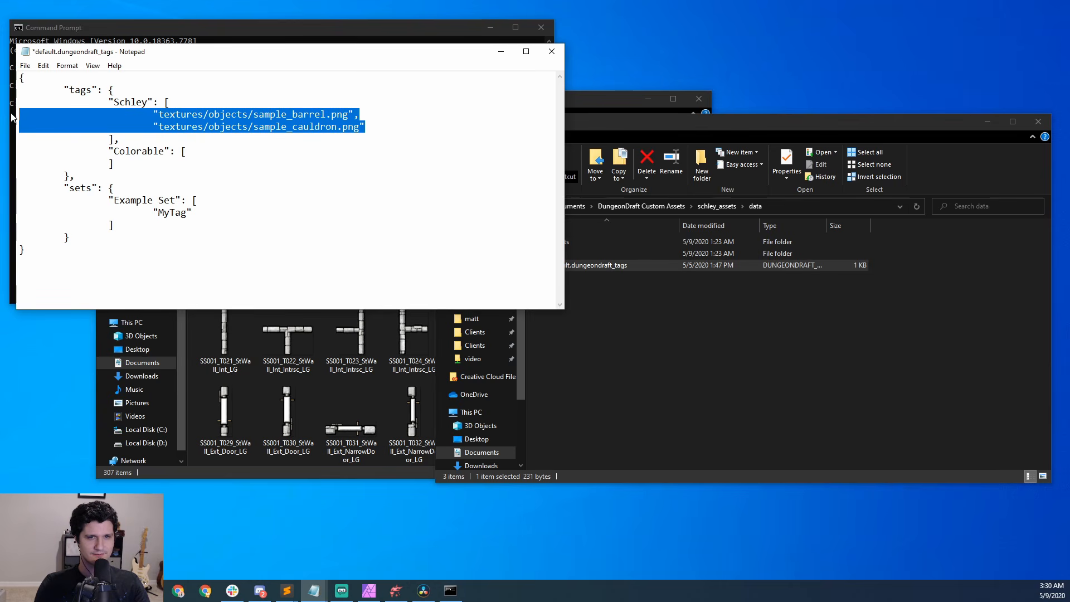
key(BackSpace)
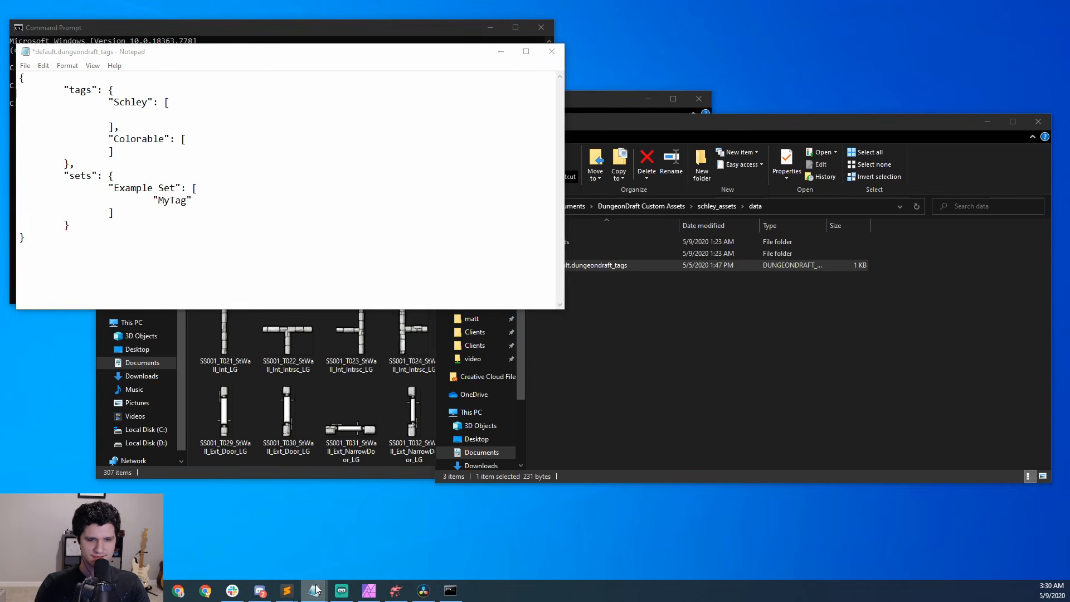
Step: Paste the copied file name list from the objects text file into the Schley tag, without a trailing blank line
mouse_move(314, 590)
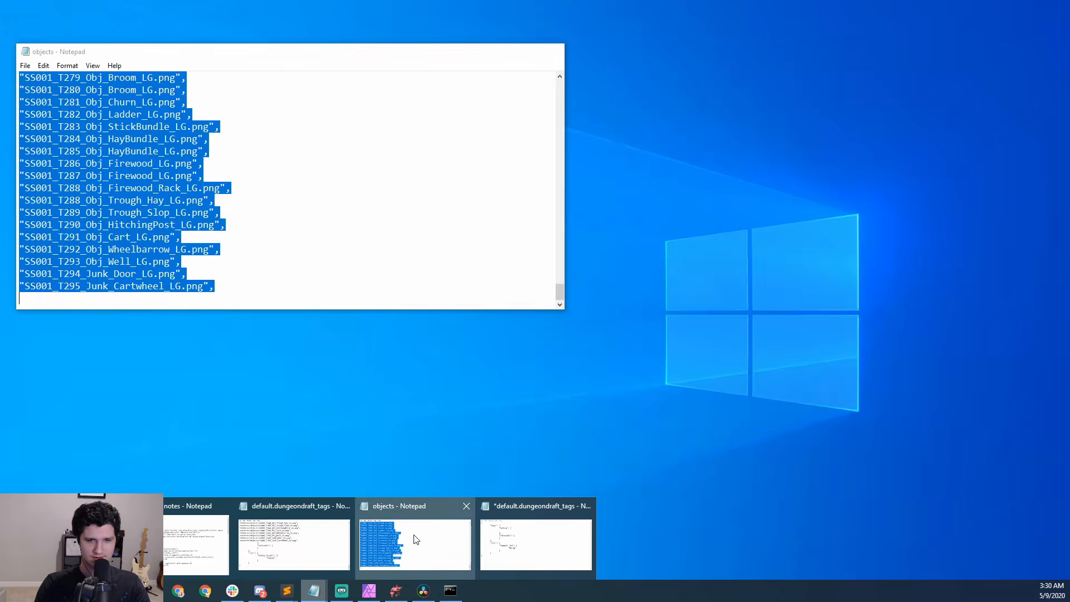
click(414, 539)
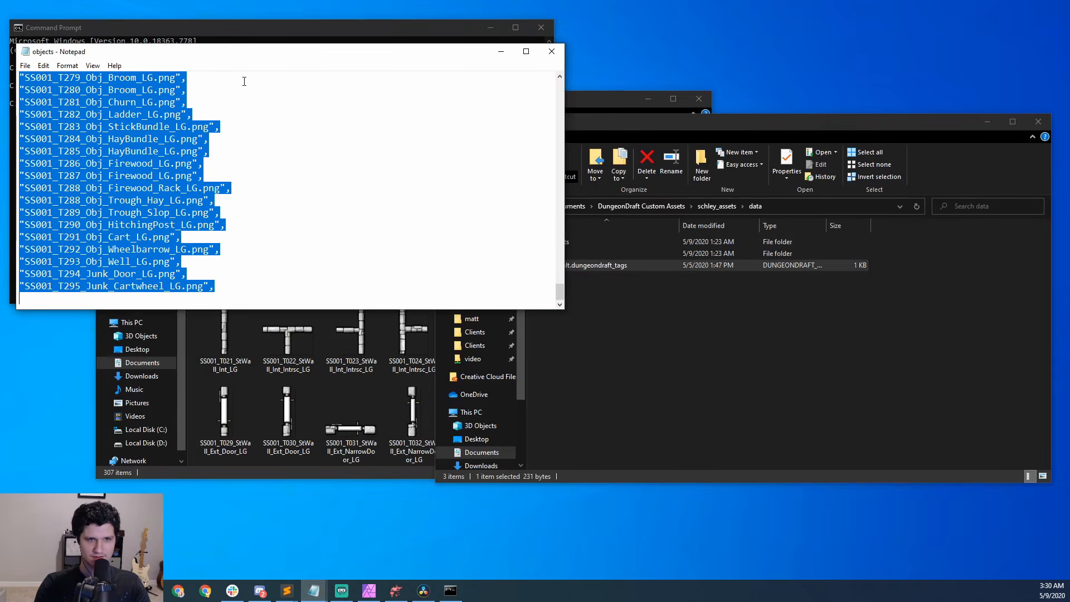
drag(229, 52, 740, 205)
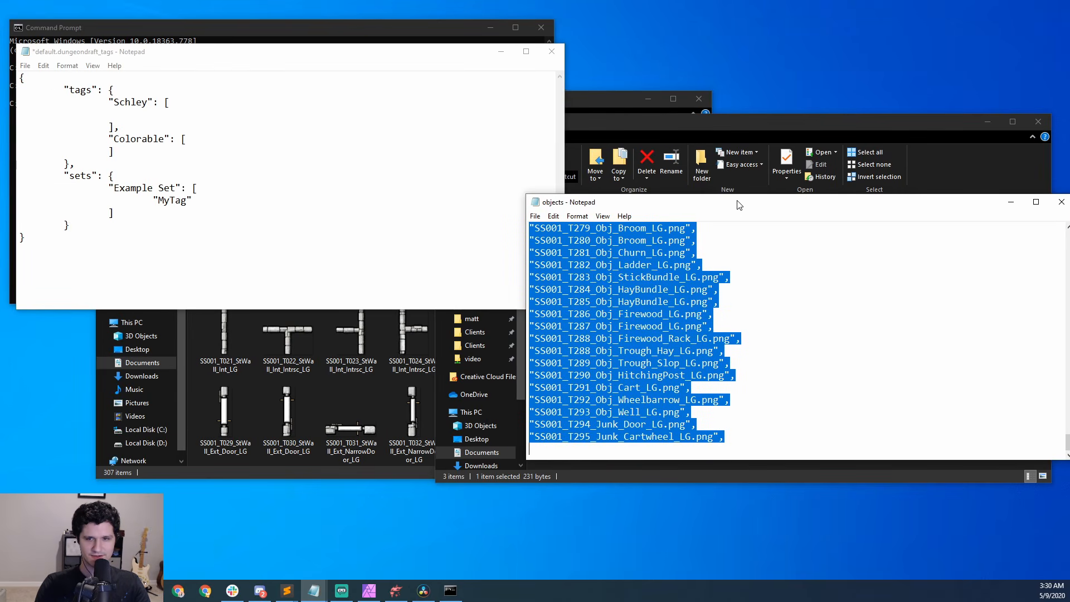
click(164, 115)
key(ctrl+v)
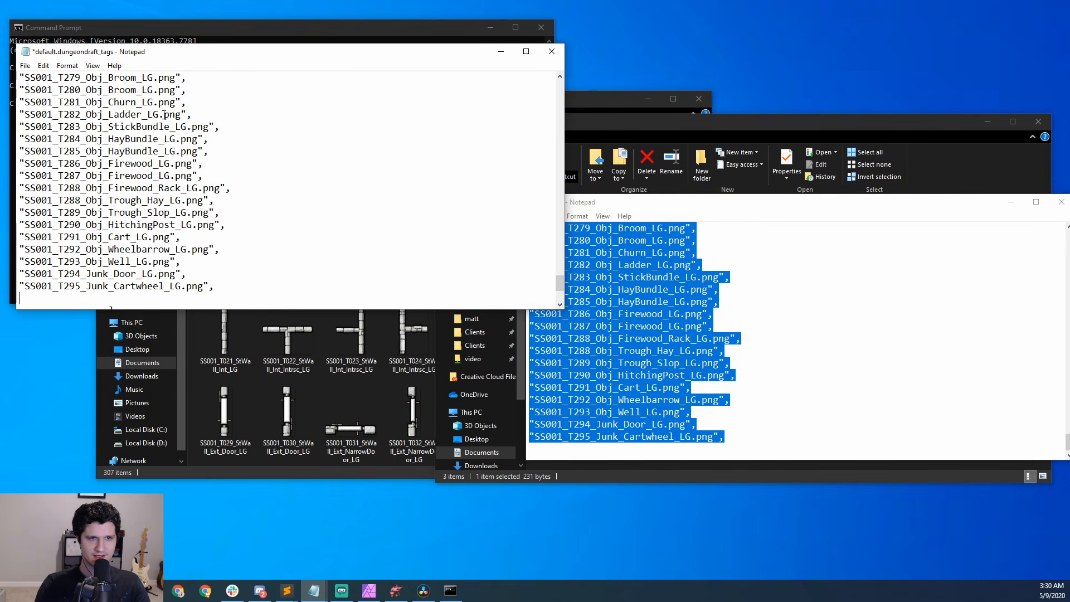
scroll(180, 155, down, 1)
key(BackSpace)
Step: Rename Example Set to Schley Assets in the sets section and replace its MyTag entry with Schley
scroll(175, 158, up, 1)
scroll(174, 158, up, 20)
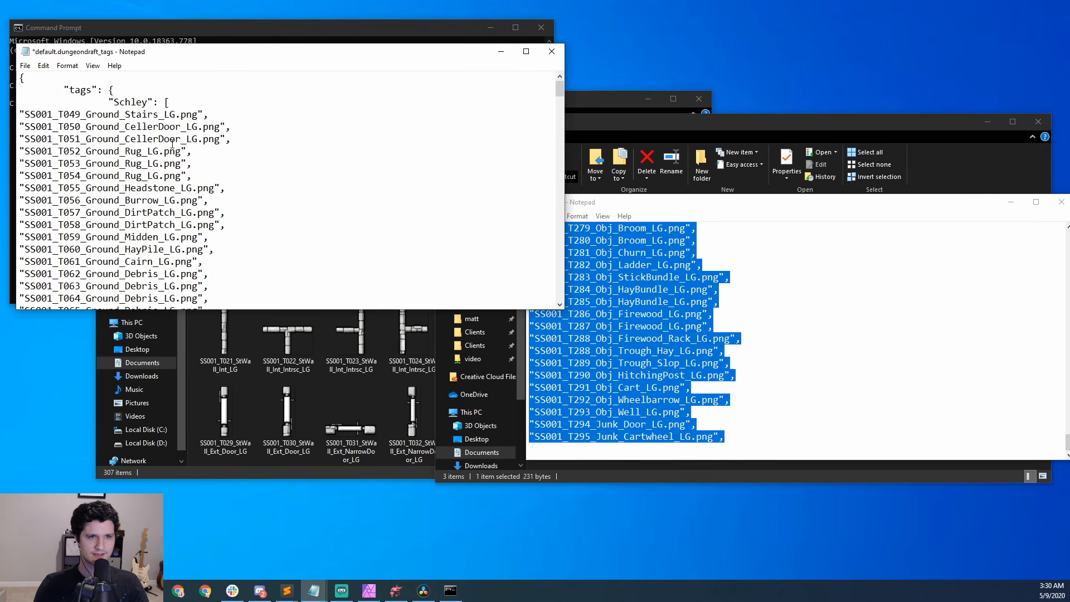
scroll(165, 138, down, 20)
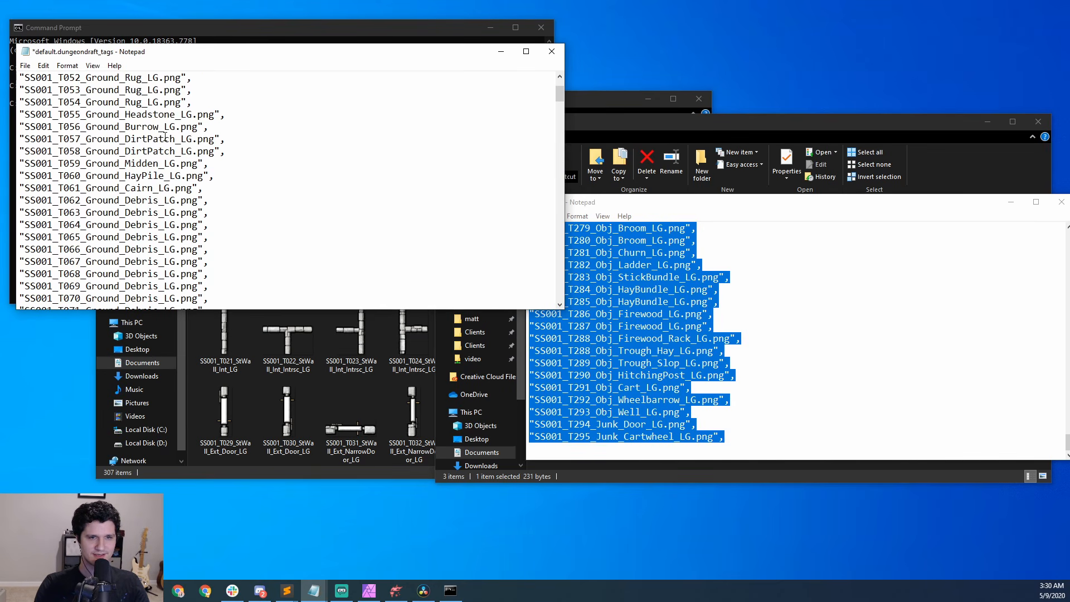
scroll(166, 138, down, 20)
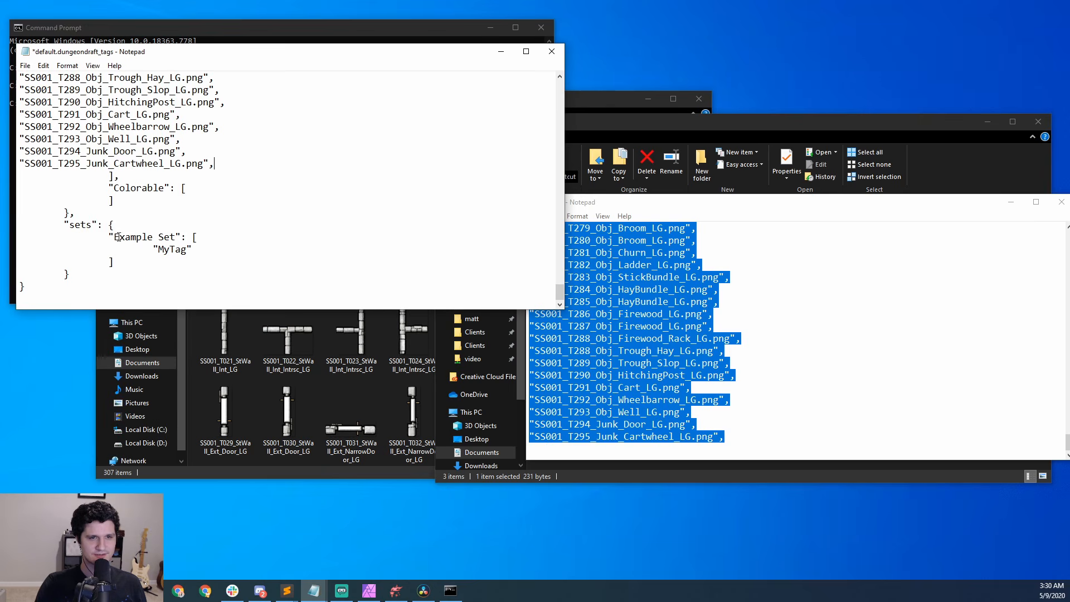
drag(122, 238, 176, 236)
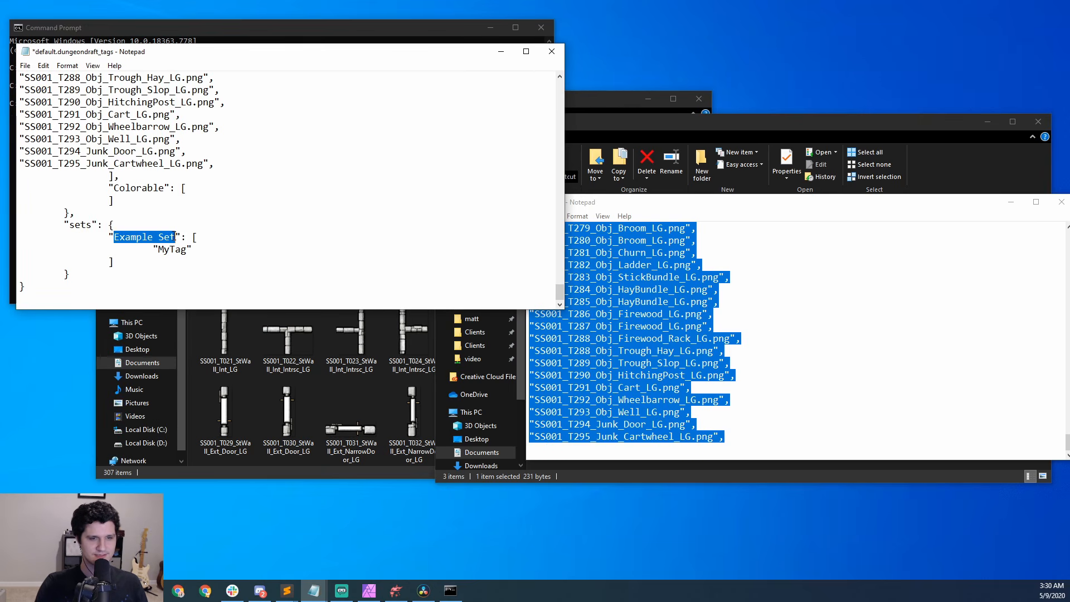
text(Schley Asset)
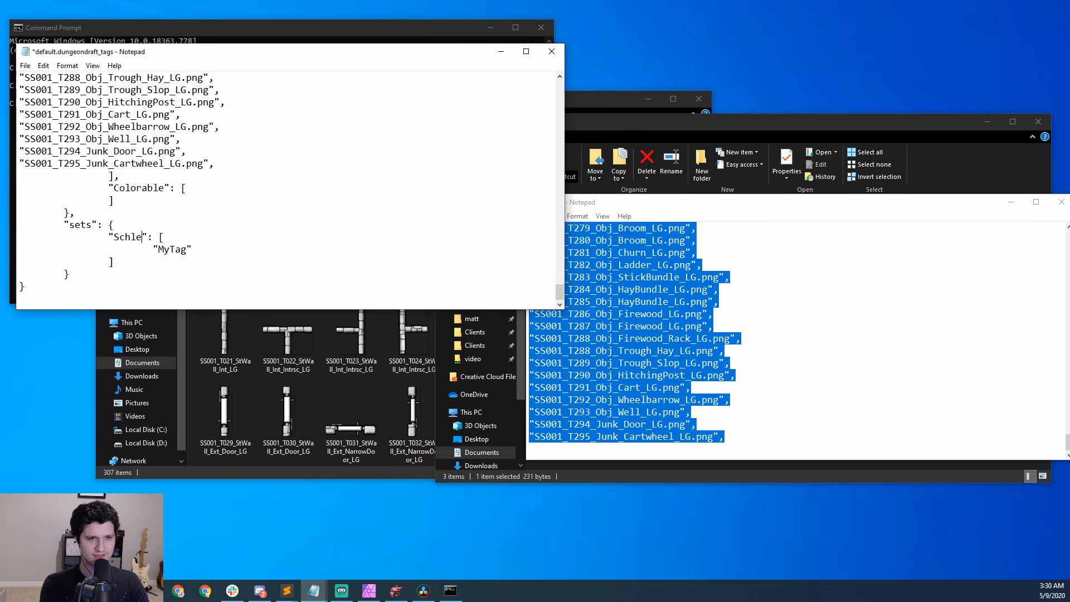
text(s)
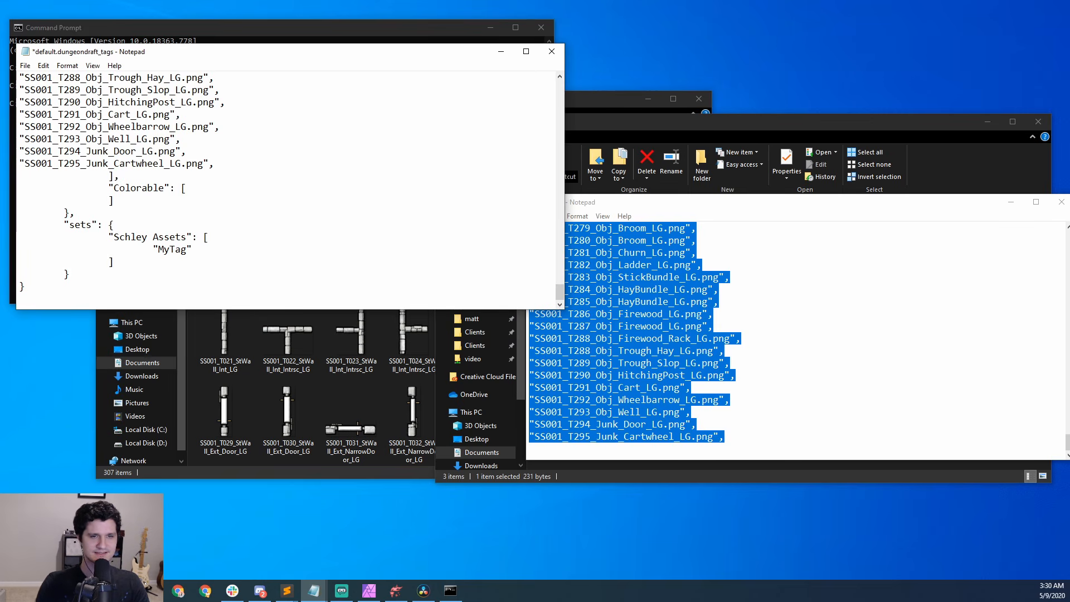
drag(187, 250, 160, 250)
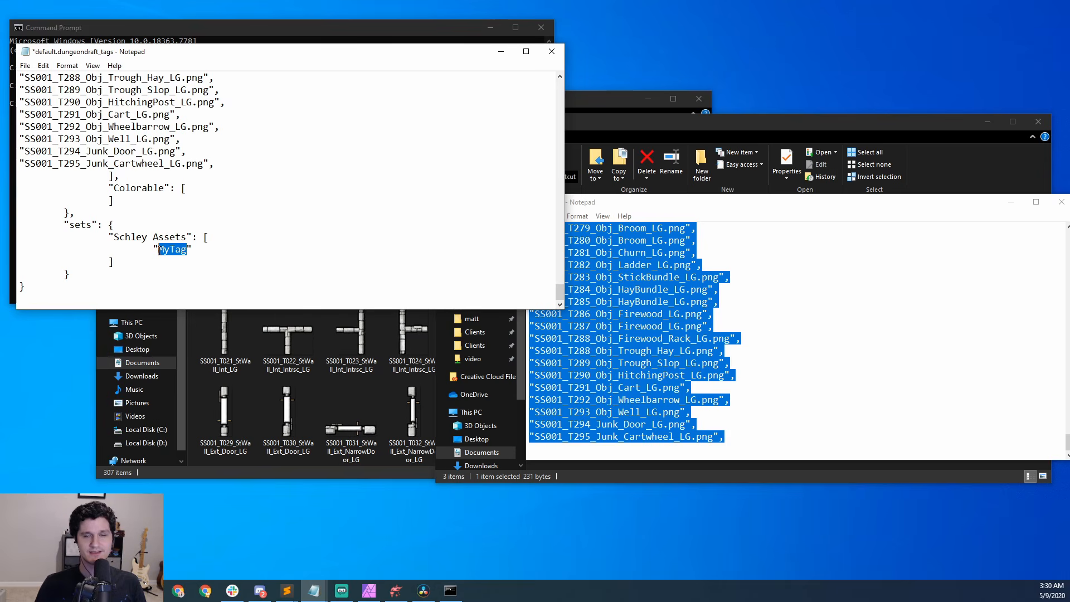
text(Schley")
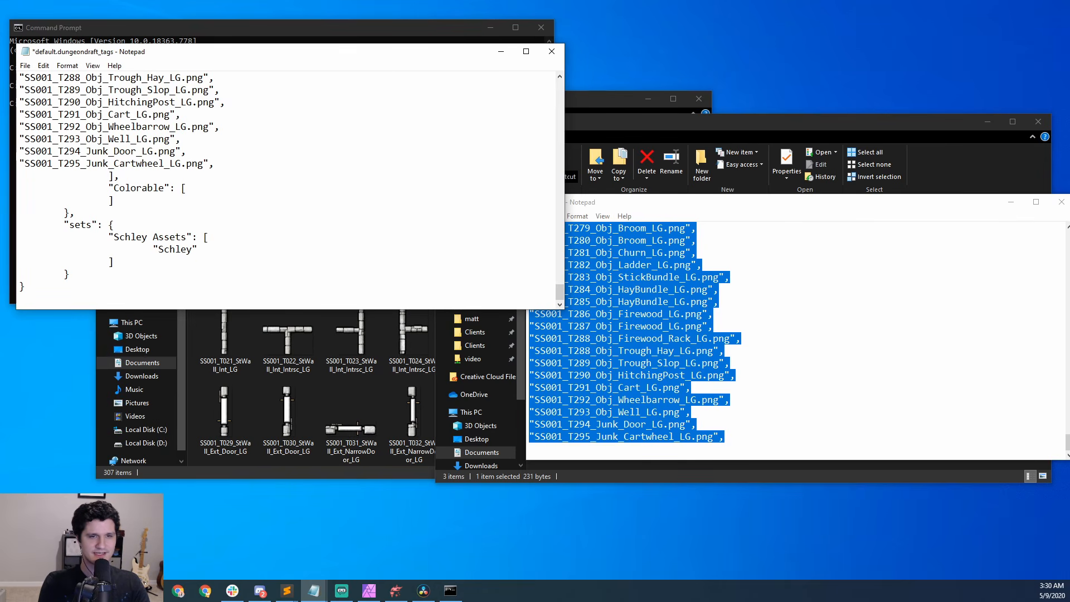
Step: Add a second example entry, Schley Alternates, to the Schley Assets set and remove it again
text(,)
key(Return)
key(Tab)
key(Tab)
key(Tab)
text(")
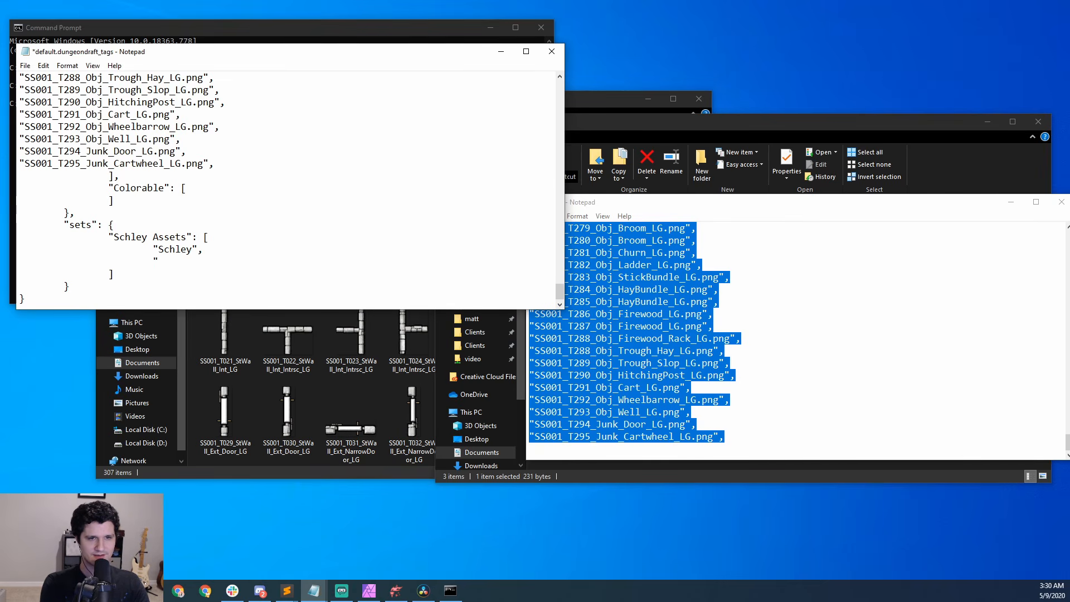
text(Schley Alternates")
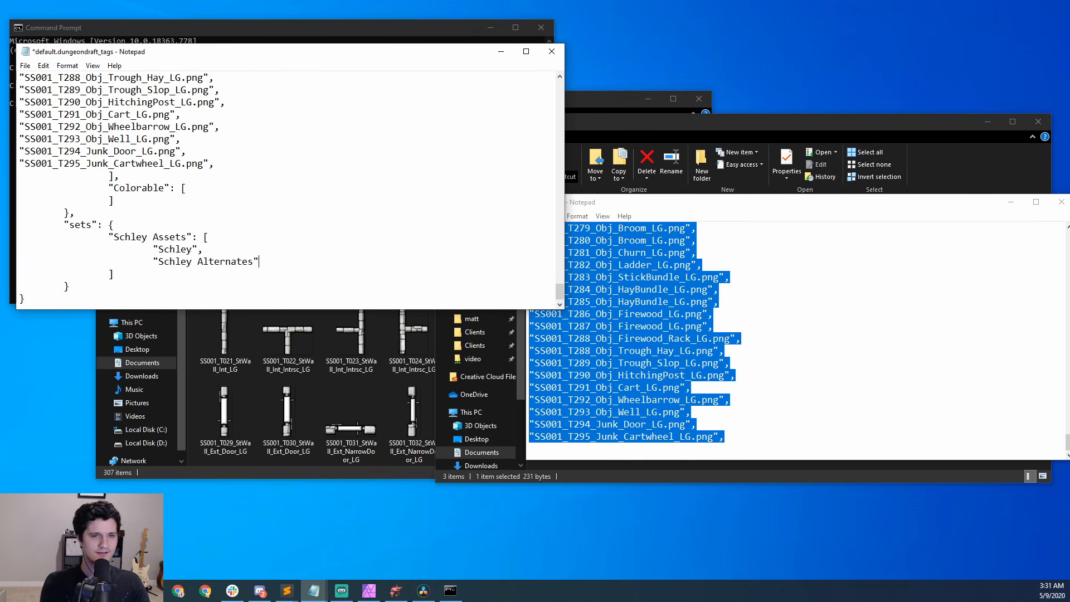
key(shift+Home)
key(BackSpace)
key(BackSpace)
key(BackSpace)
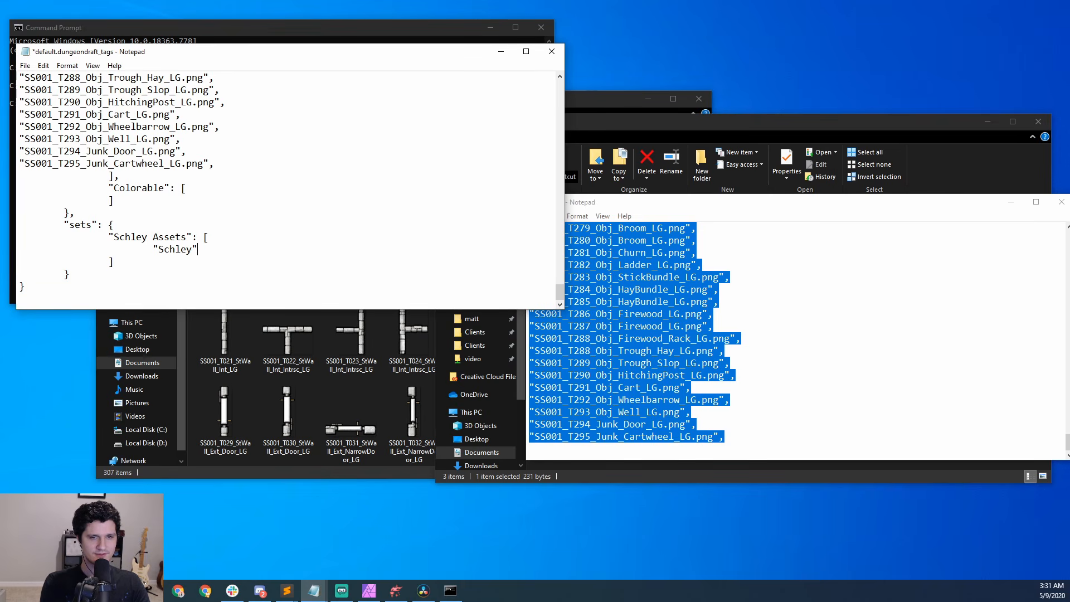
Step: Save the edited default.dungeondraft_tags file
key(ctrl+s)
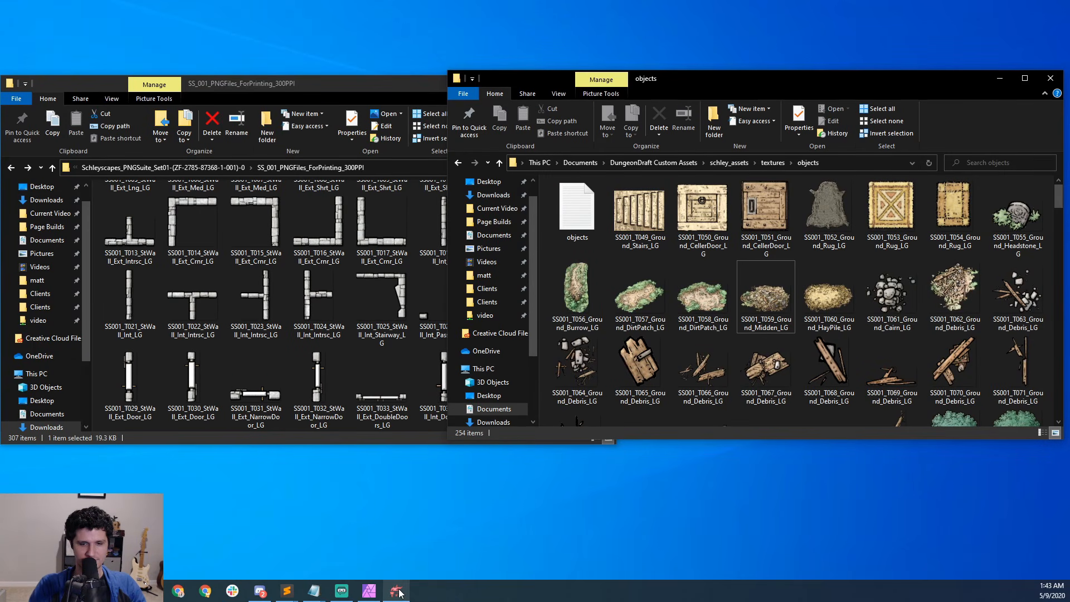
Step: Switch to Dungeondraft and close it, discarding the unsaved map changes
click(399, 592)
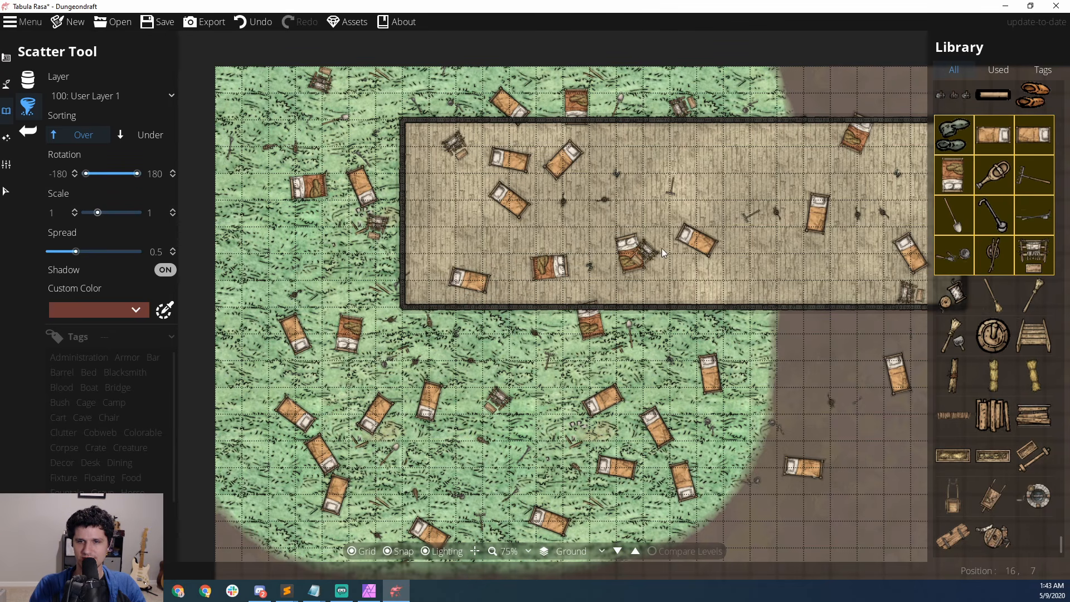
click(1056, 6)
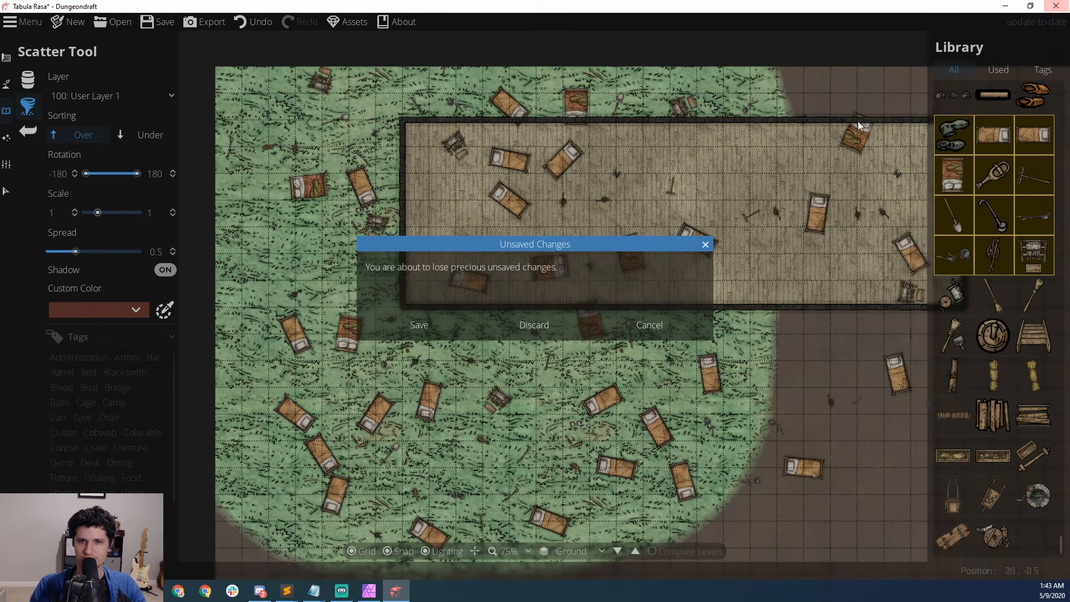
click(544, 324)
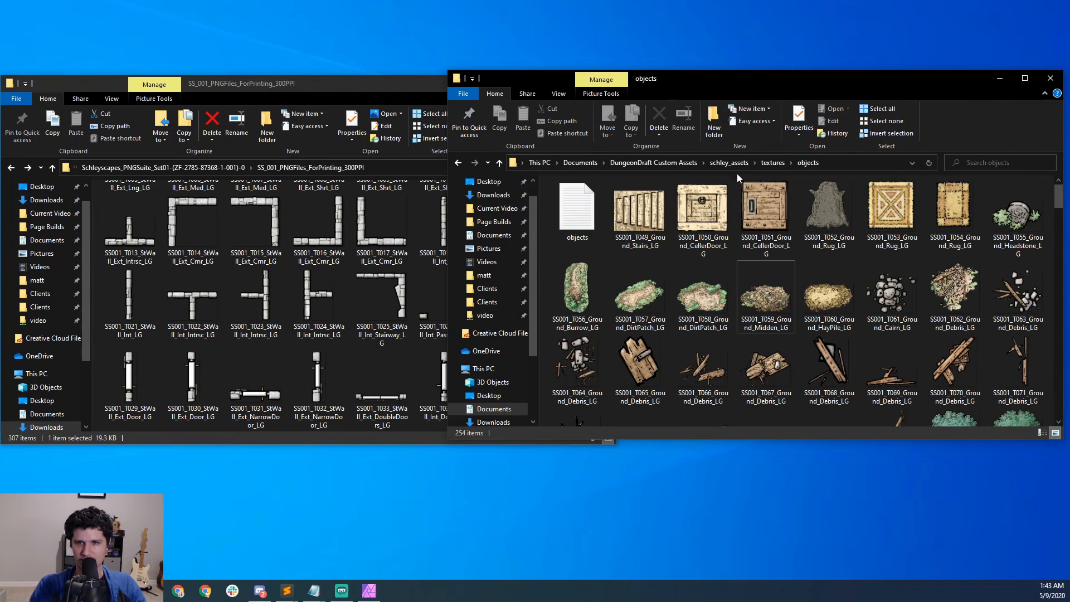
Step: Delete the old Schley Assets.dungeondraft_pack file from the DungeonDraft Custom Assets folder in File Explorer
click(730, 163)
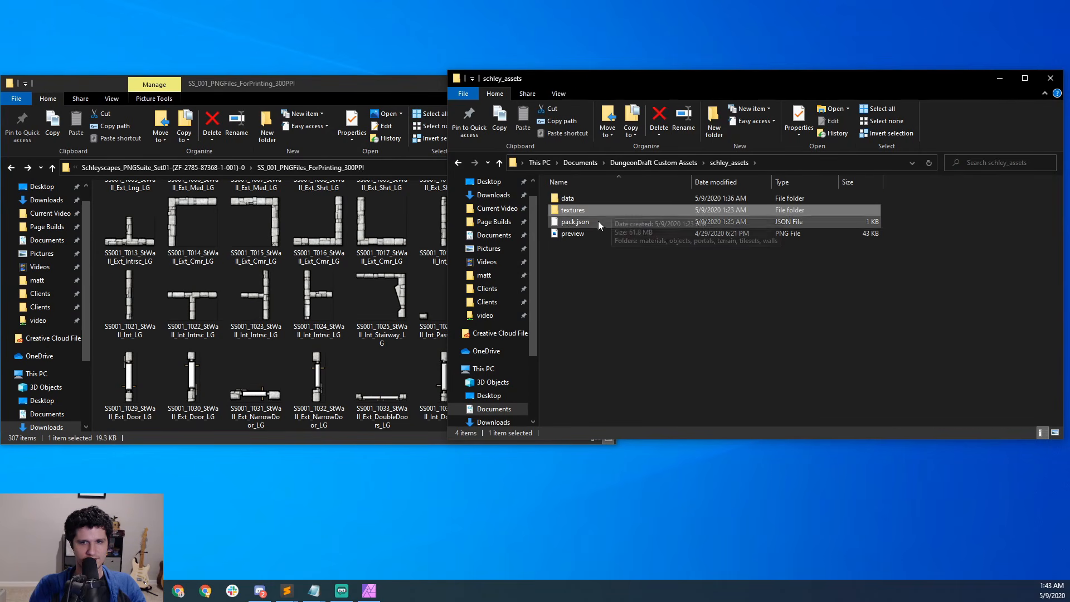
click(673, 163)
click(601, 234)
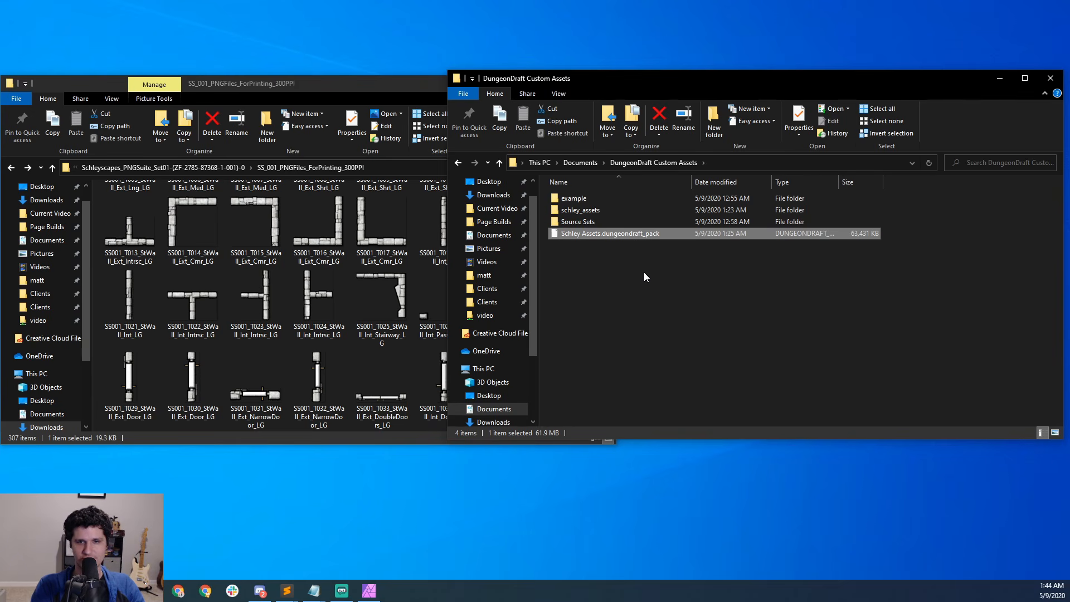
key(Delete)
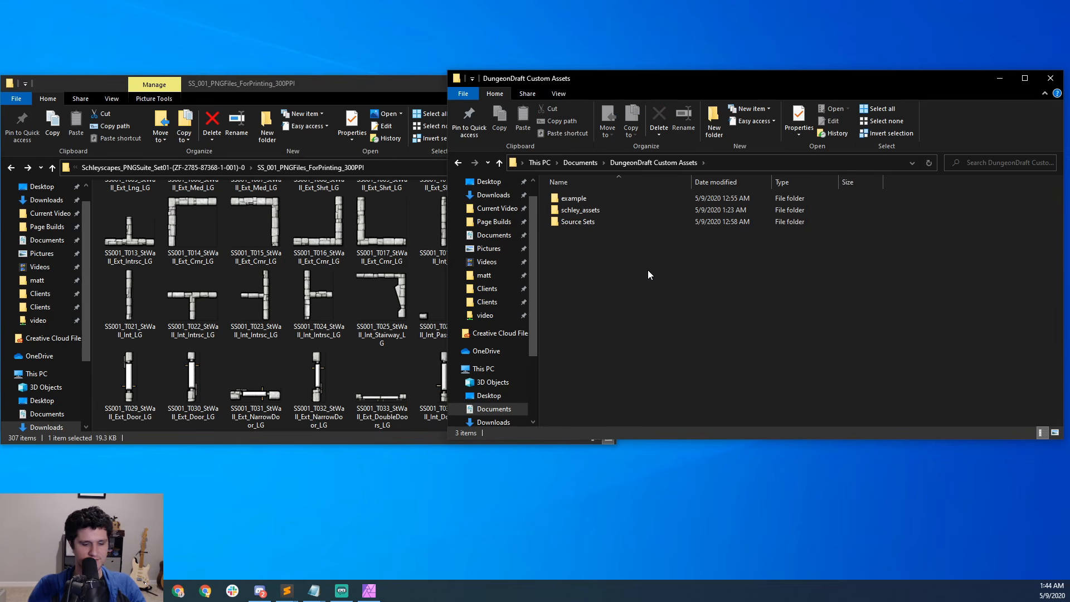
Step: Launch Dungeondraft again and open the Package Custom Assets dialog
key(super)
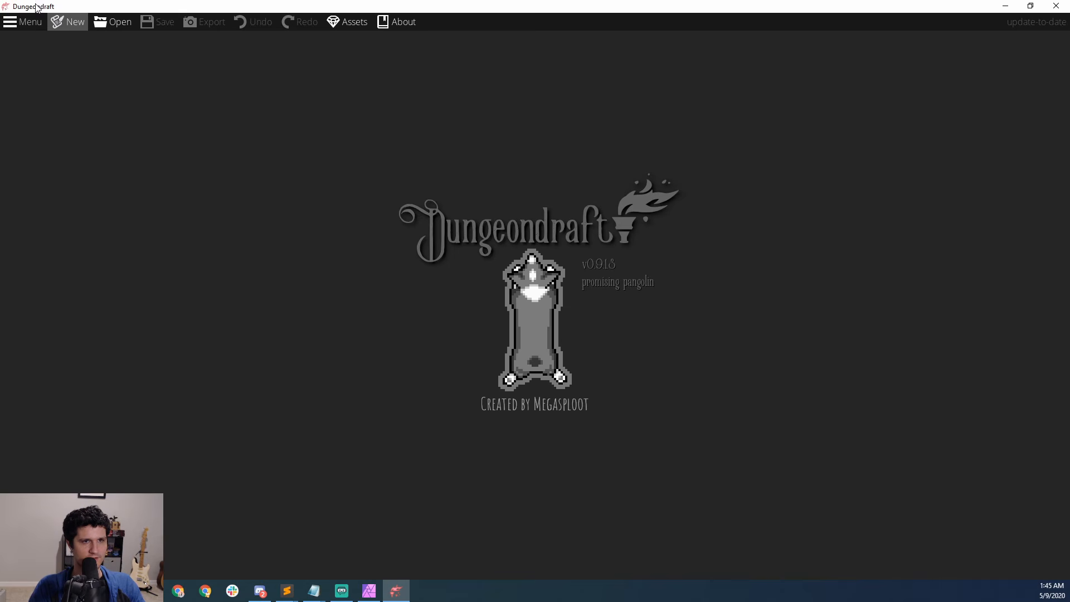
click(31, 23)
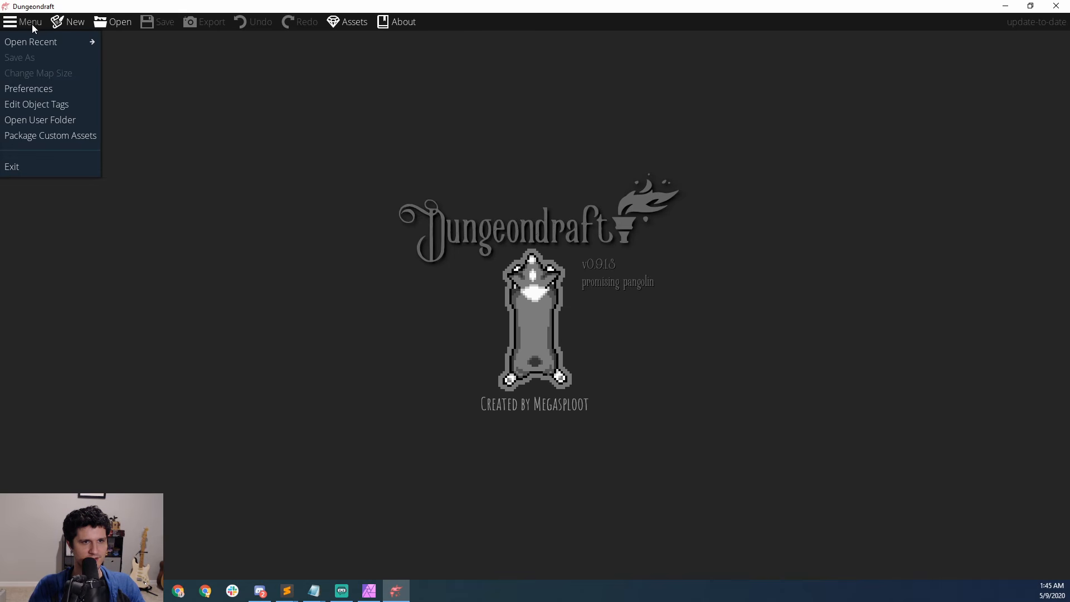
click(56, 139)
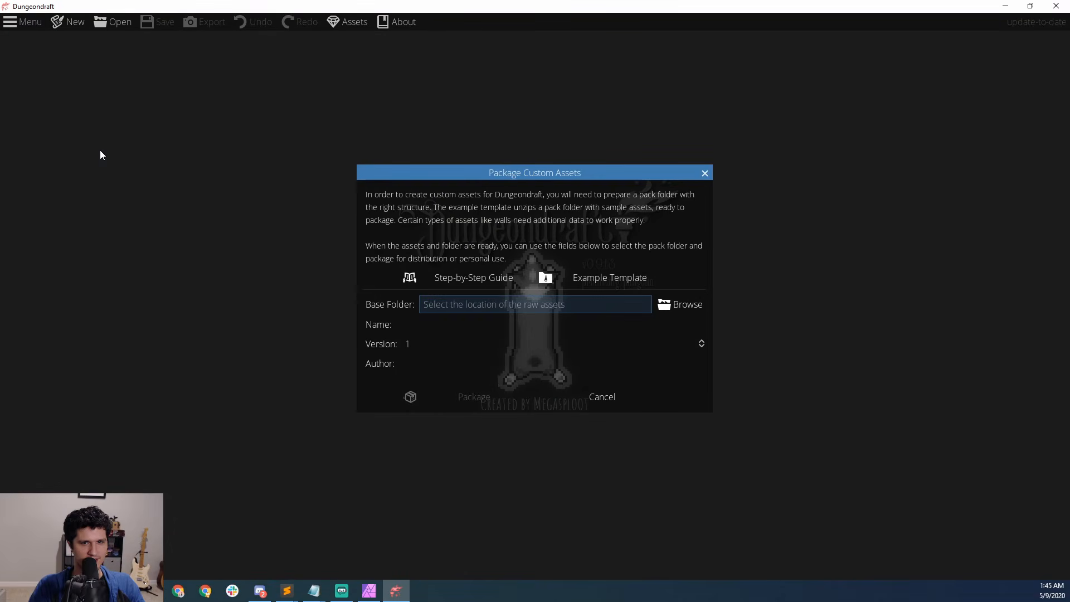
Step: Choose the schley_assets folder as the base folder and name the asset pack "Schley Assets"
click(685, 307)
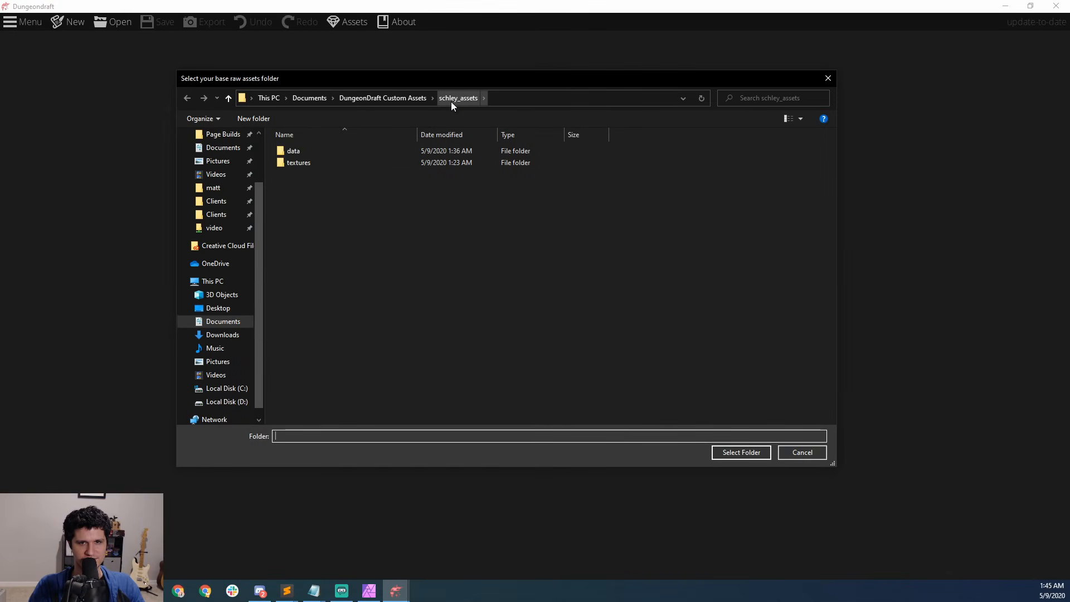
click(727, 453)
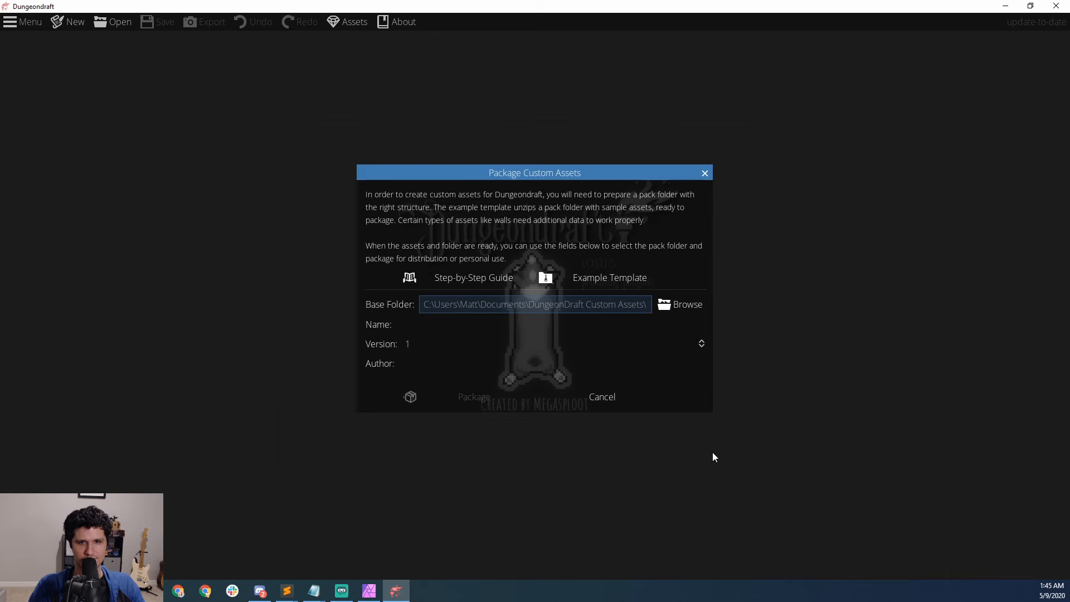
click(446, 331)
text(Sc)
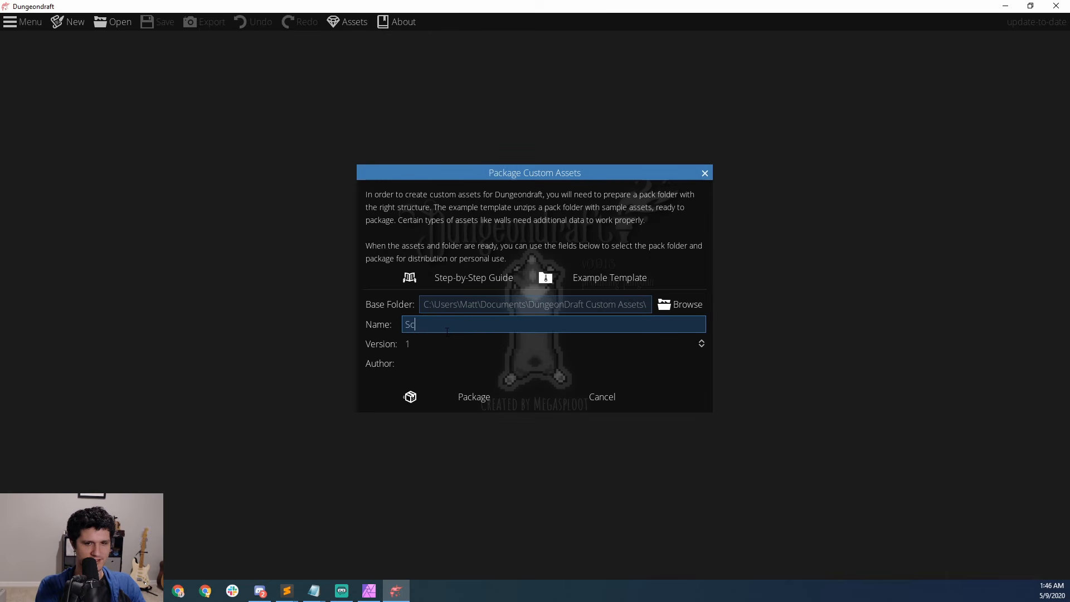
text(hley Assets)
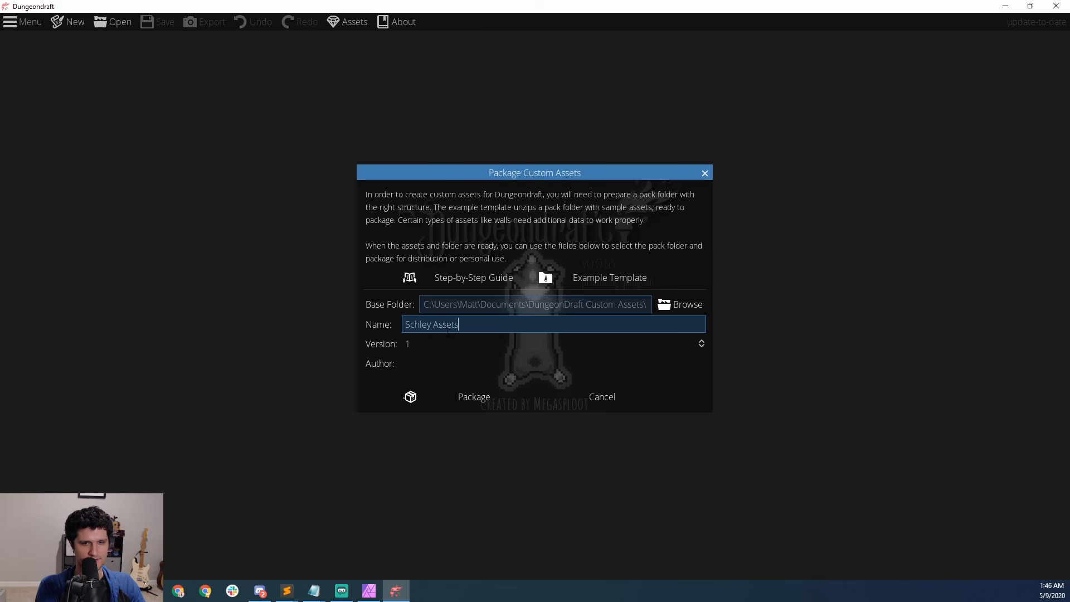
key(Tab)
Step: Set the pack version to 1.1 and the author to "Encounter Library", and build the package
click(701, 341)
click(447, 368)
text(Encou)
text(nter Library)
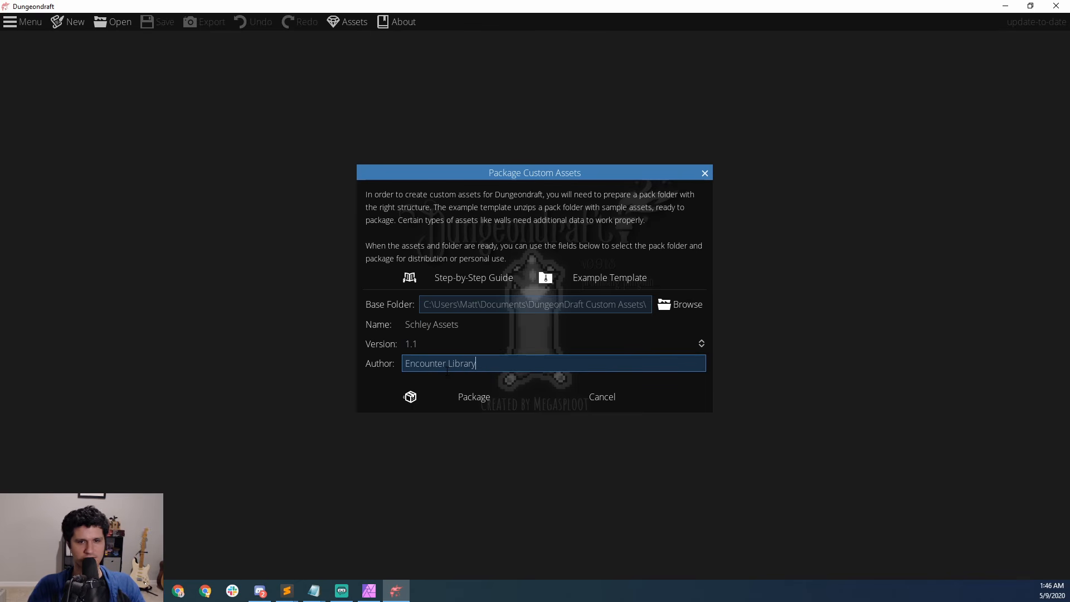
click(450, 397)
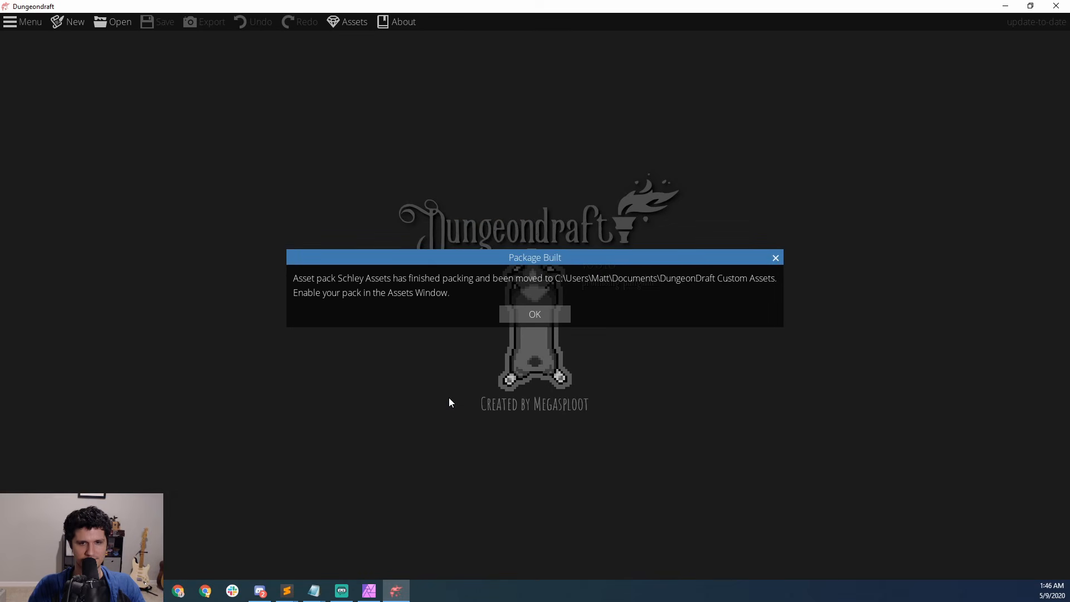
click(549, 315)
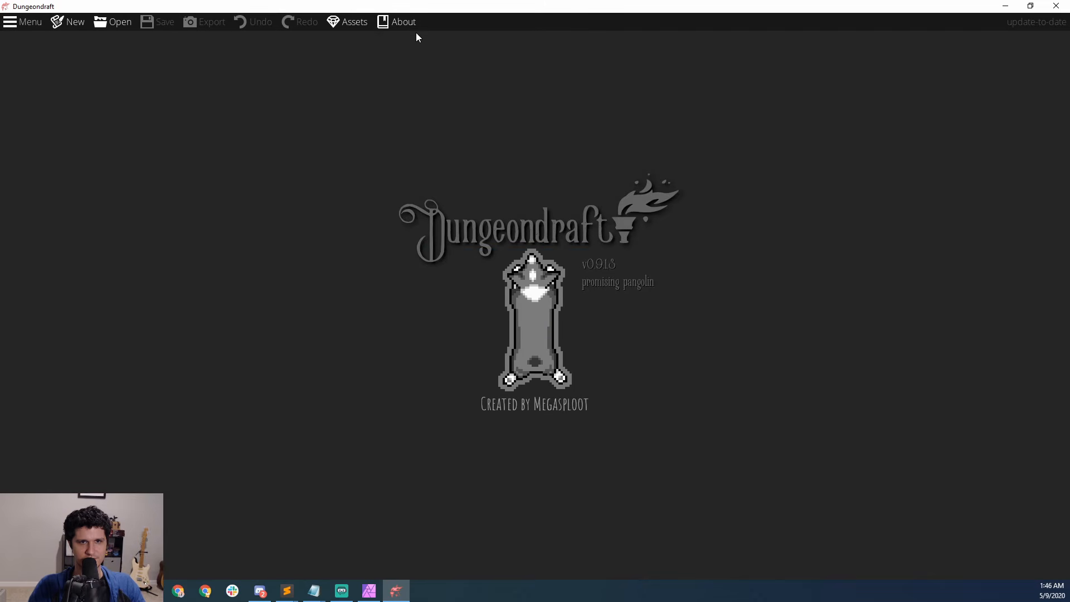
Step: Enable the Schley Assets pack in the custom assets list and accept the selection
click(355, 23)
click(315, 208)
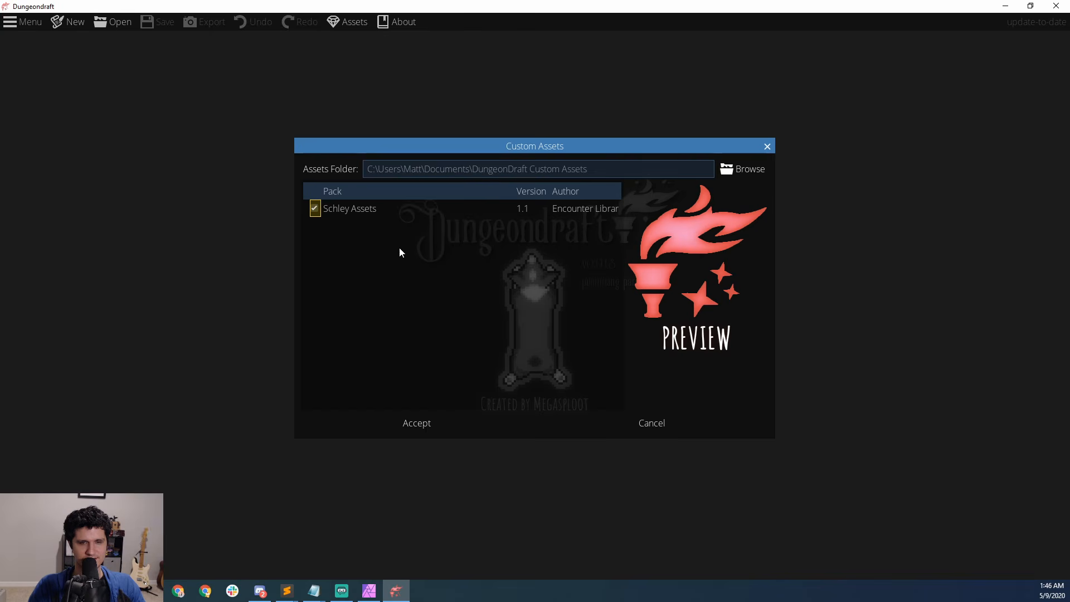
click(428, 421)
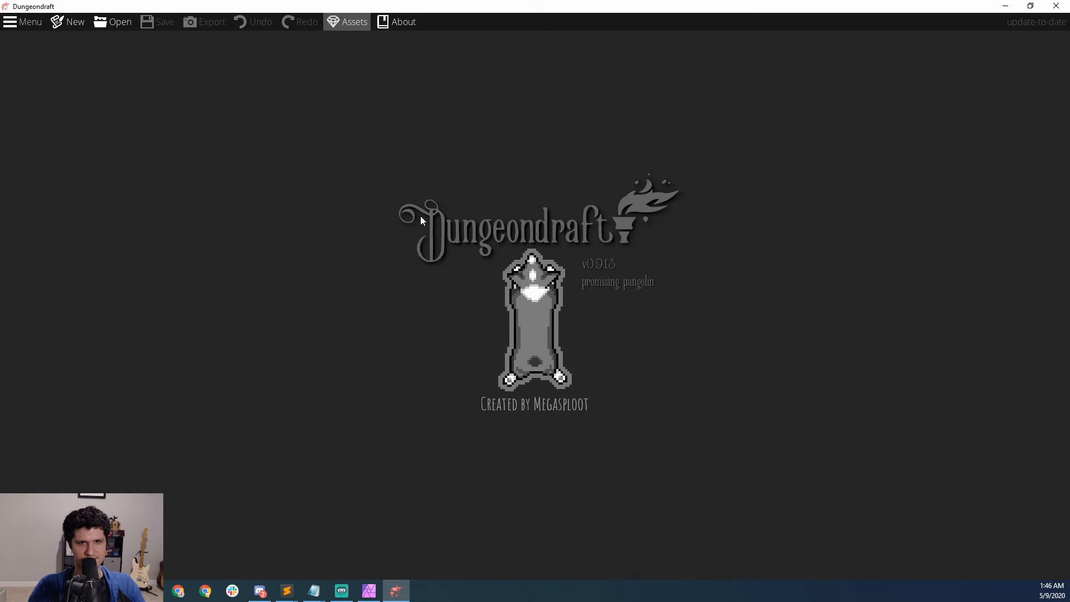
Step: Open the map Schleyscapes Demo.dungeondraft_map from the Dungeon Draft Maps folder
click(32, 25)
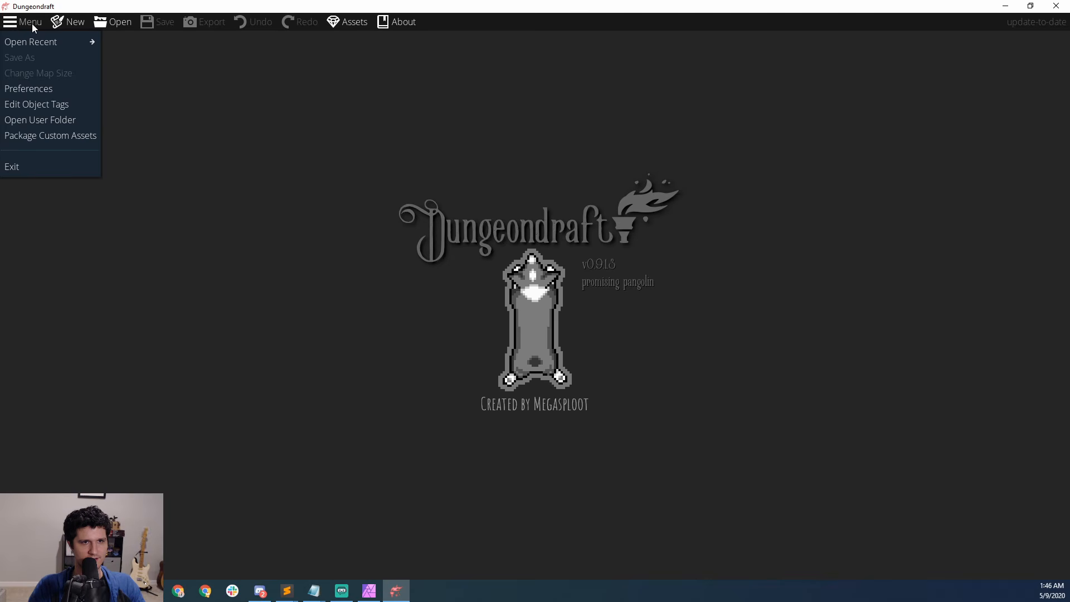
click(127, 23)
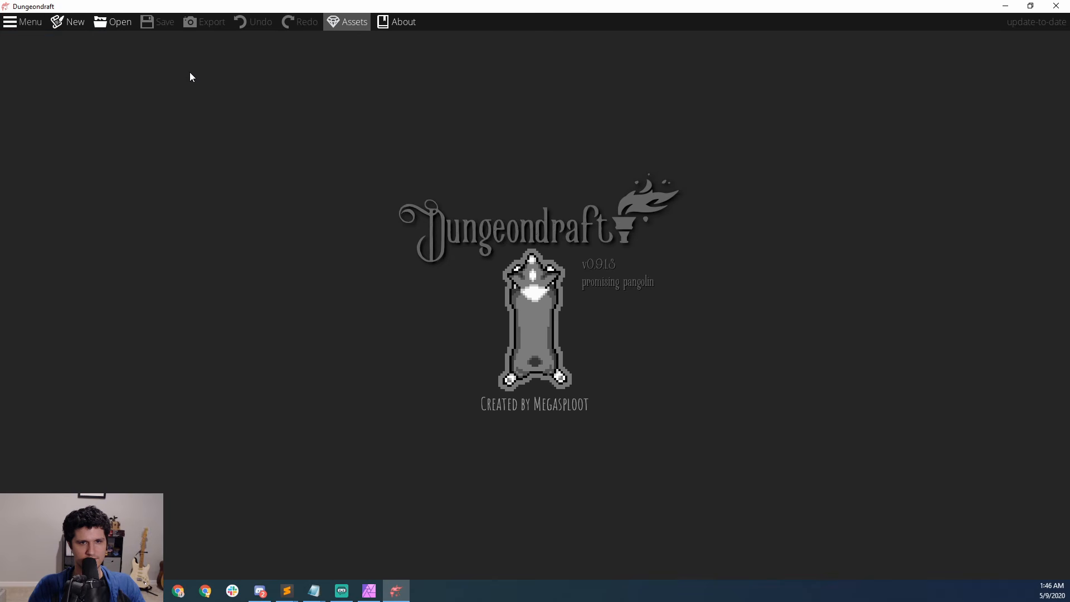
click(102, 22)
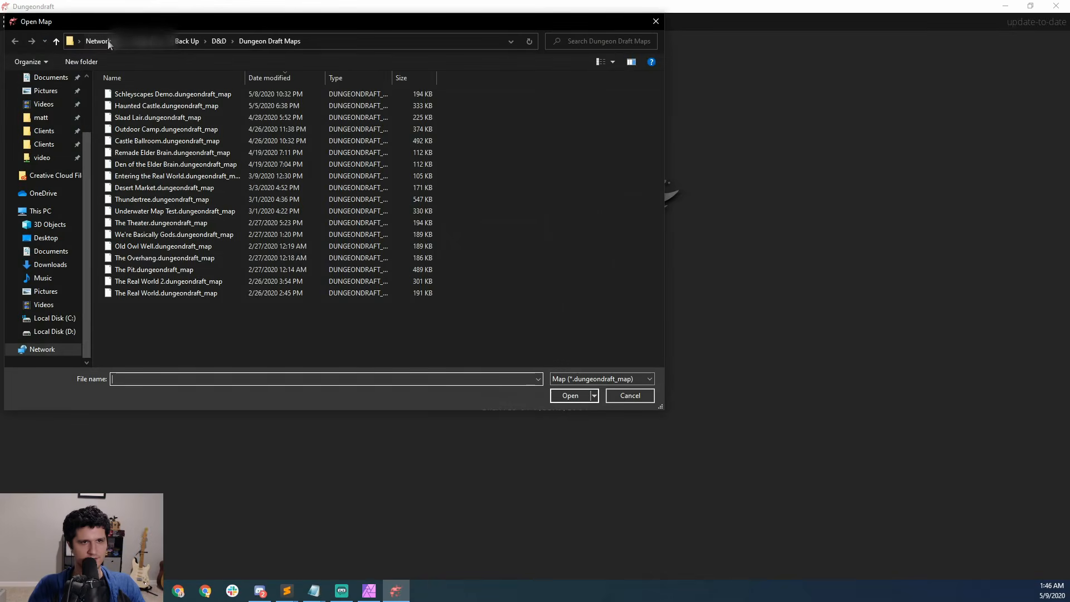
click(163, 94)
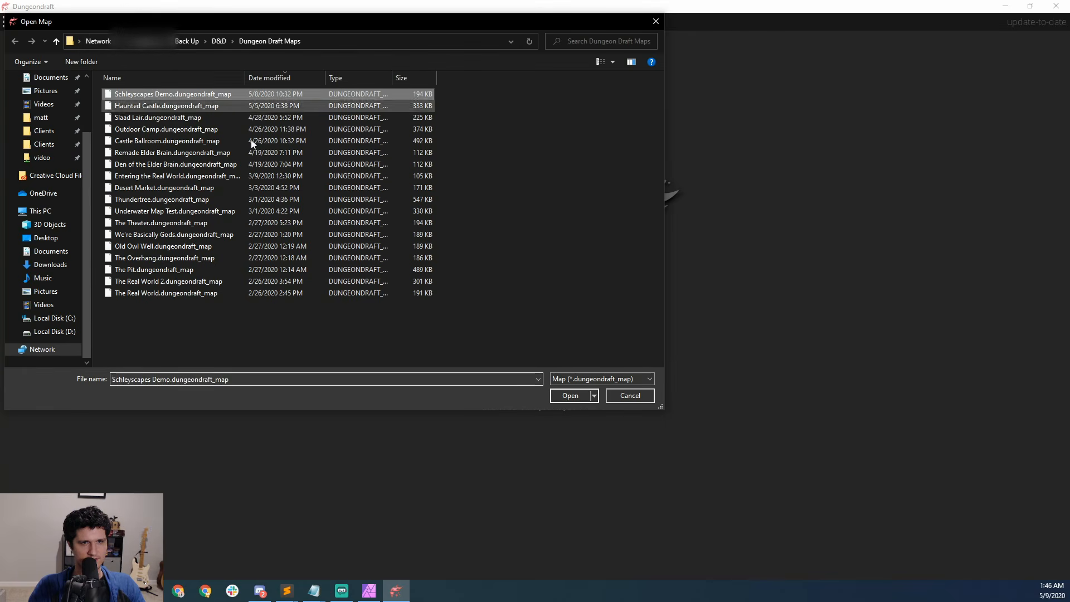
click(594, 395)
click(584, 396)
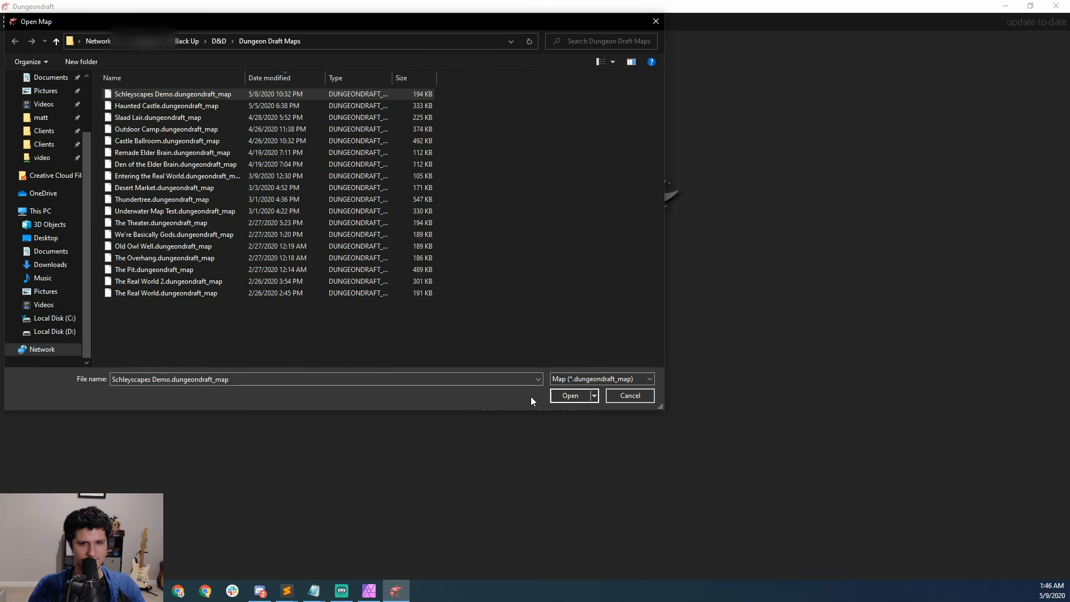
click(580, 400)
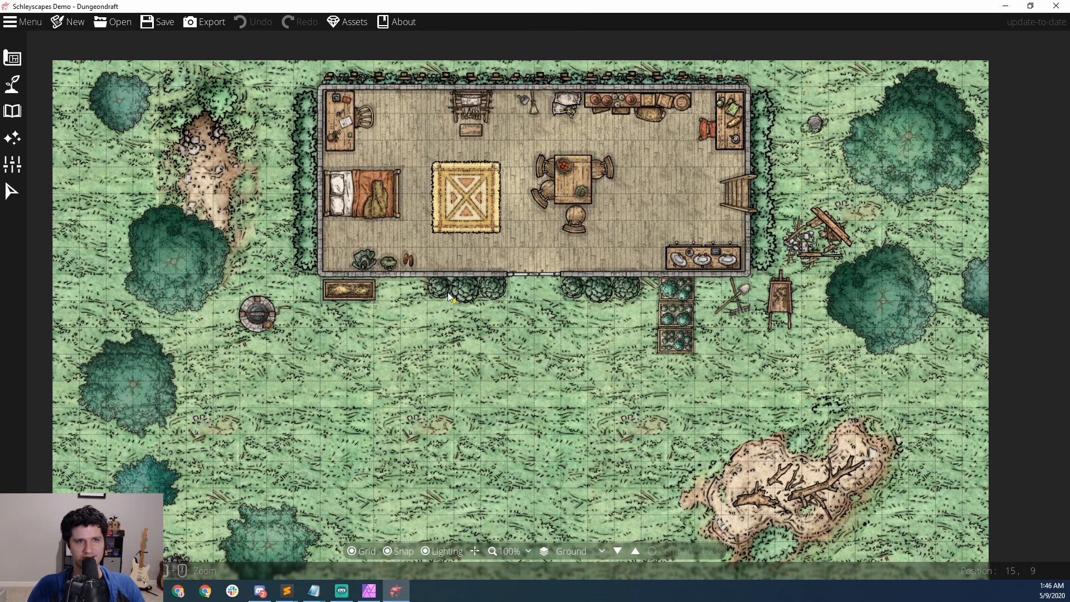
Step: Activate the Object Tool, filter its library by the SchleyScapes tag set, and look through the listed assets
click(11, 59)
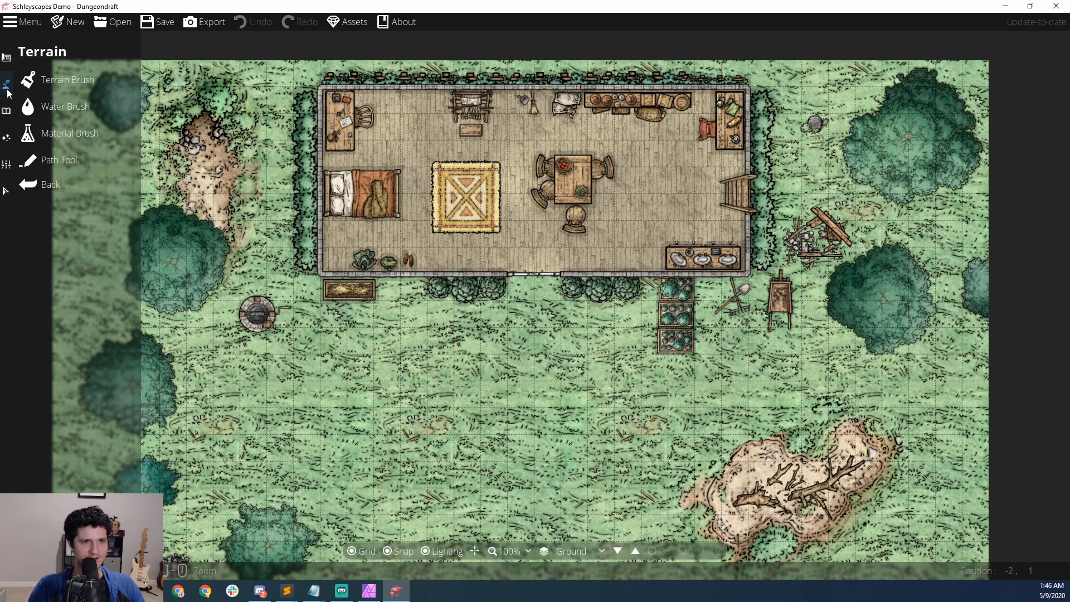
click(6, 110)
click(35, 81)
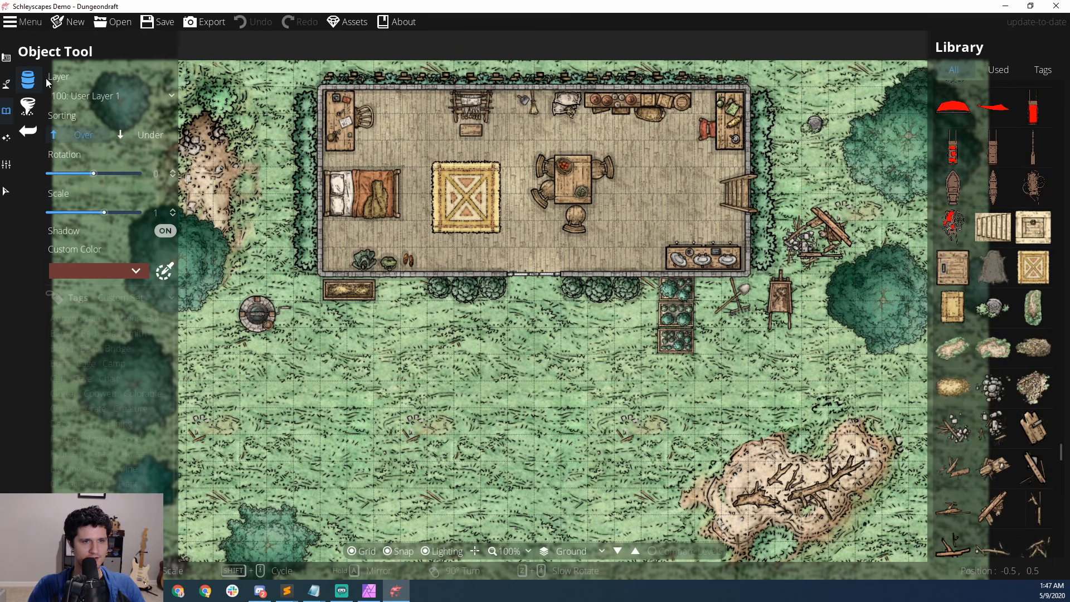
click(112, 298)
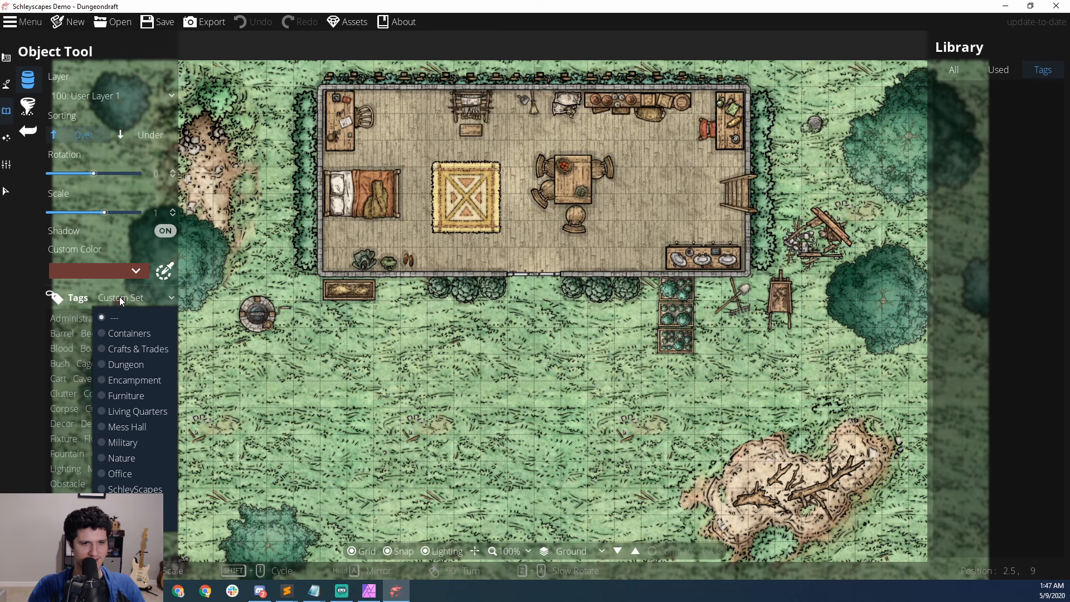
click(141, 487)
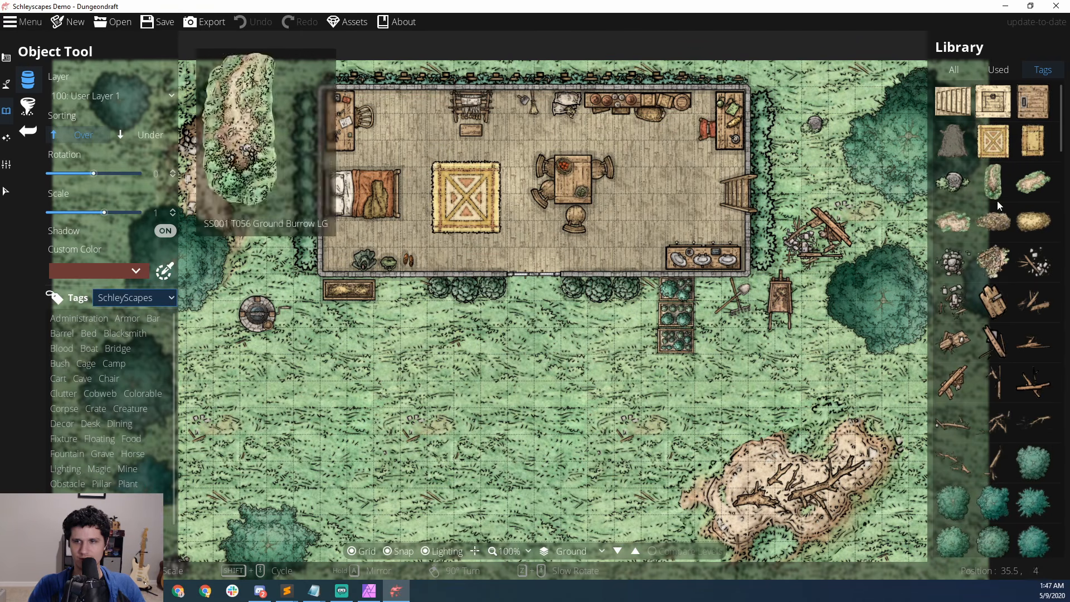
scroll(1000, 261, down, 10)
scroll(1001, 276, down, 15)
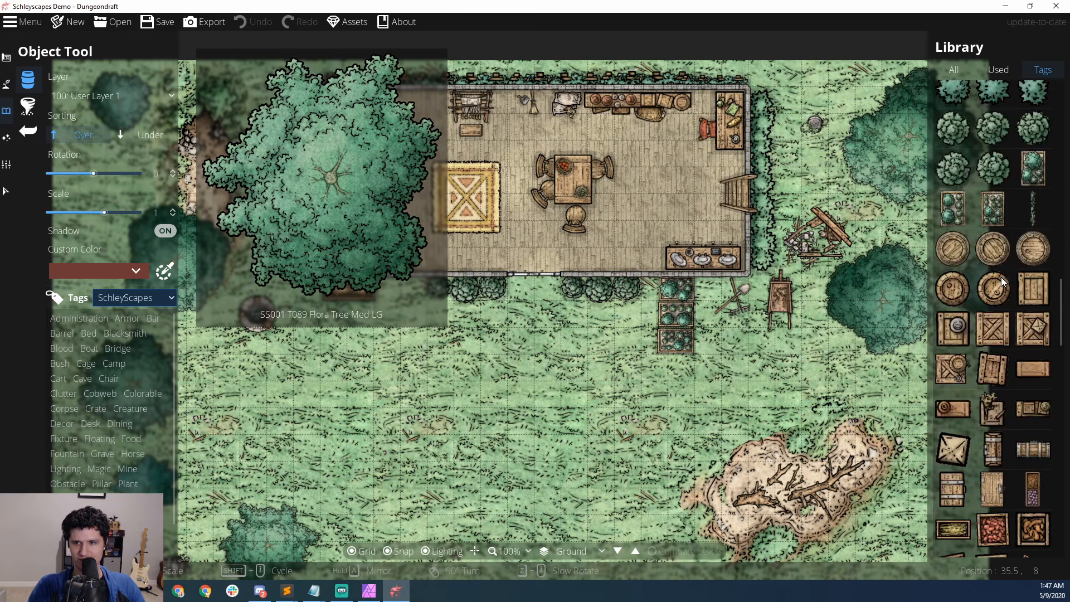
scroll(1000, 276, down, 15)
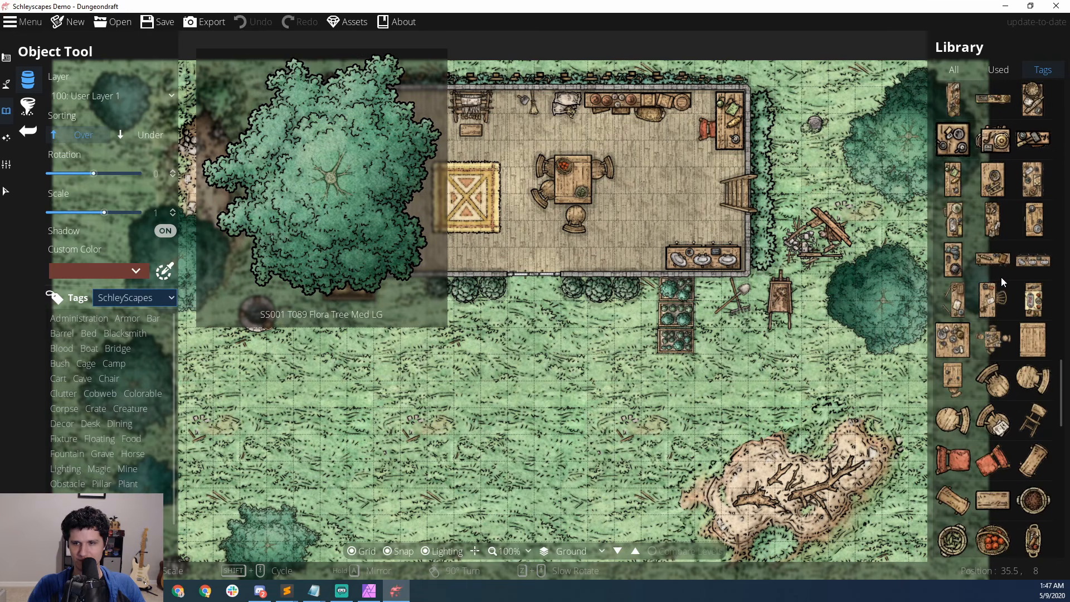
scroll(1001, 279, down, 10)
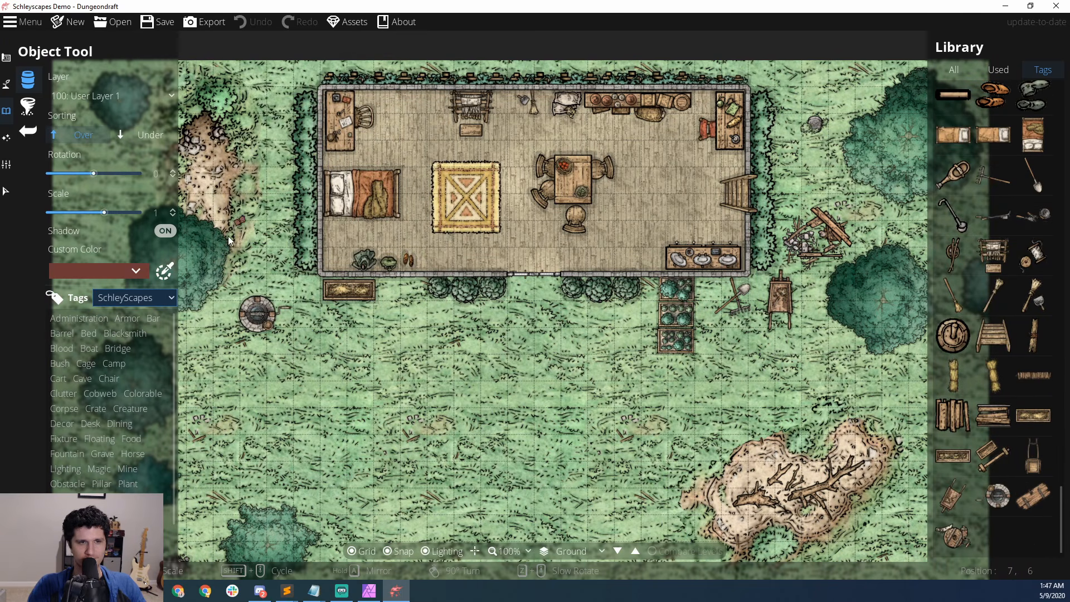
Step: Clear the tag set, filter the object library by individual tags instead, and look through the matching assets
click(168, 297)
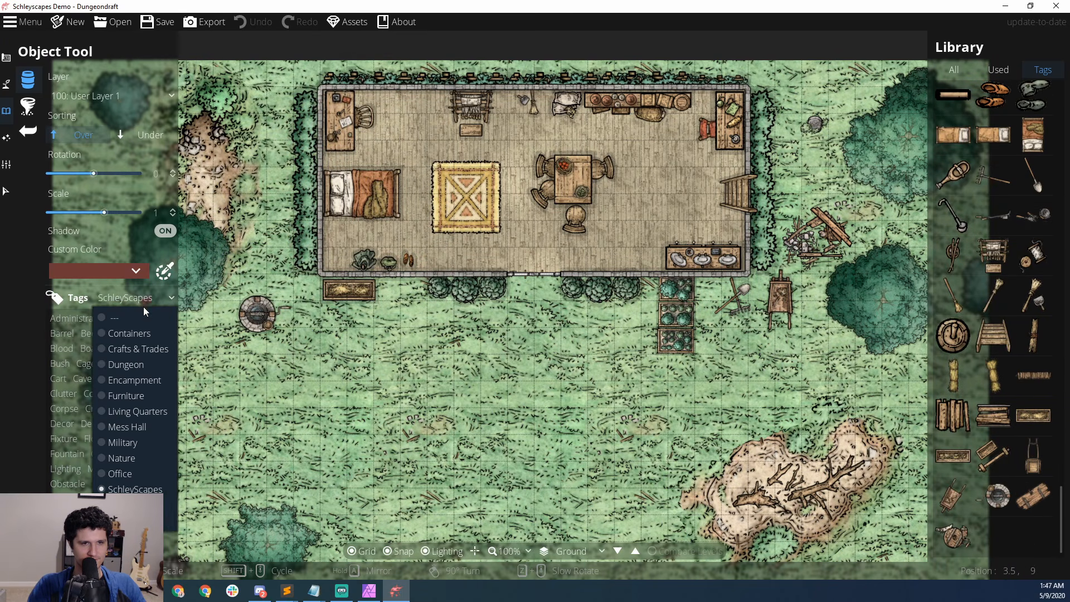
click(134, 314)
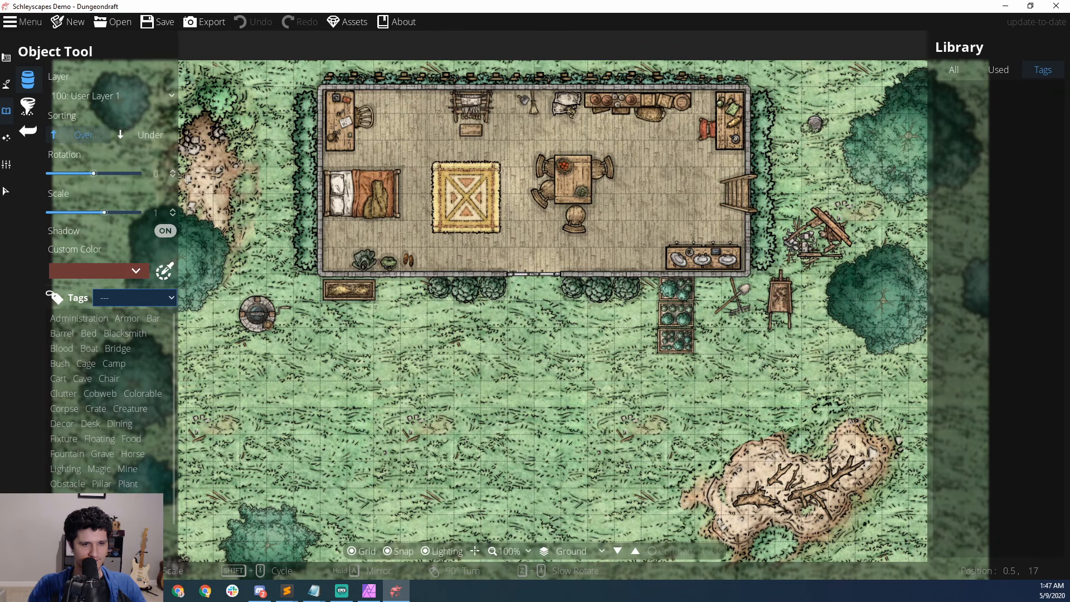
click(79, 485)
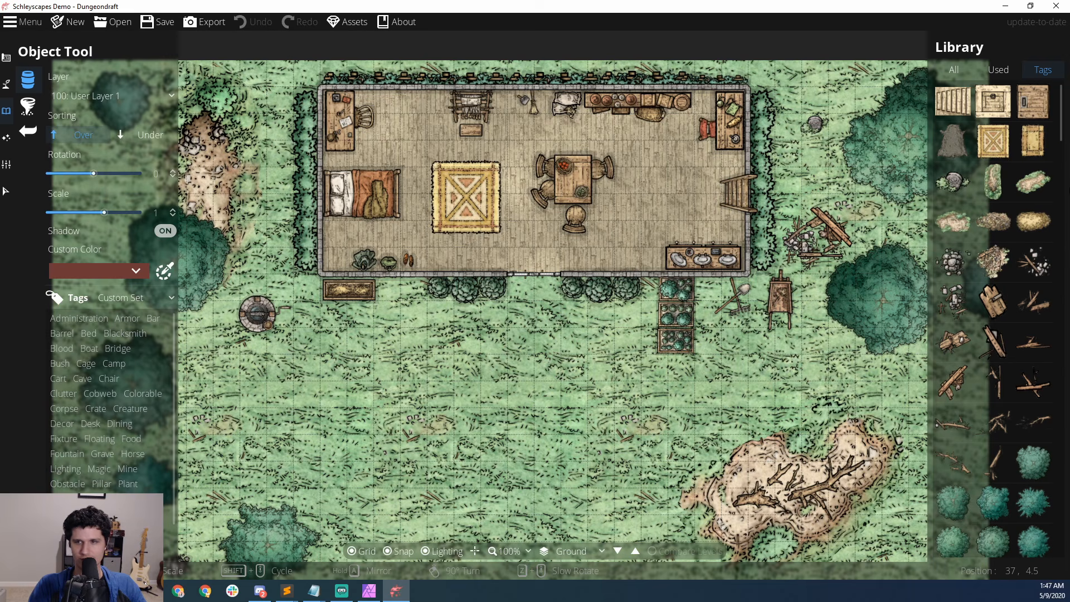
scroll(1048, 207, down, 5)
scroll(1046, 207, down, 15)
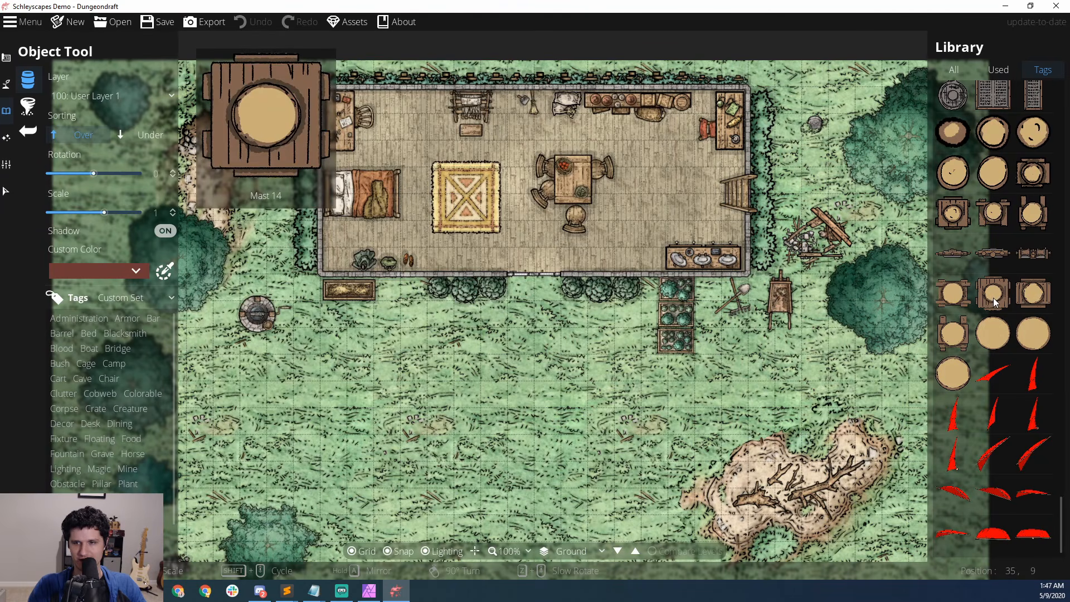
scroll(993, 297, up, 8)
scroll(993, 292, up, 10)
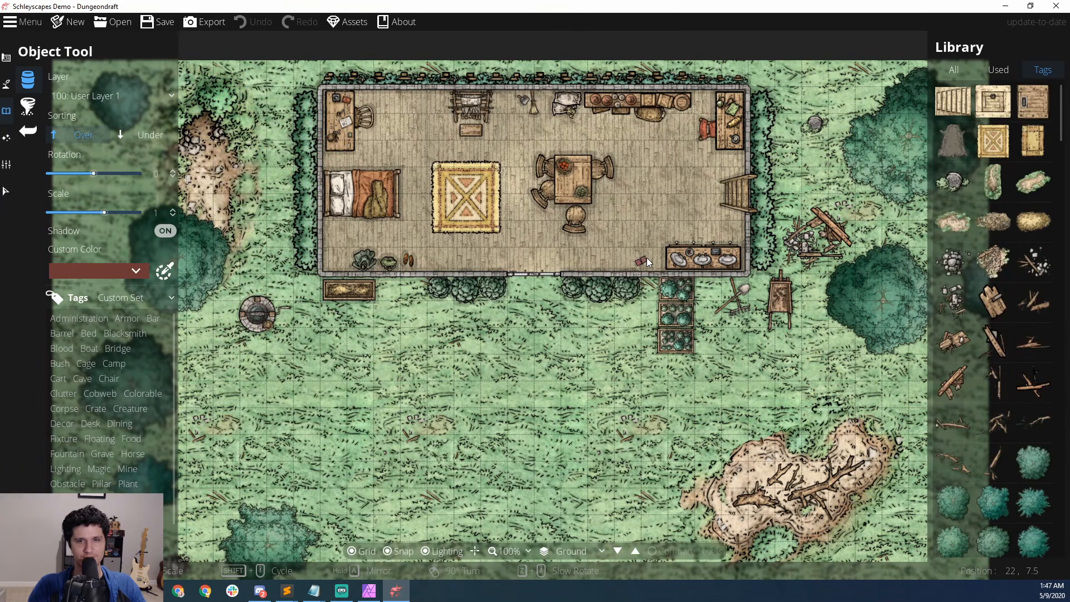